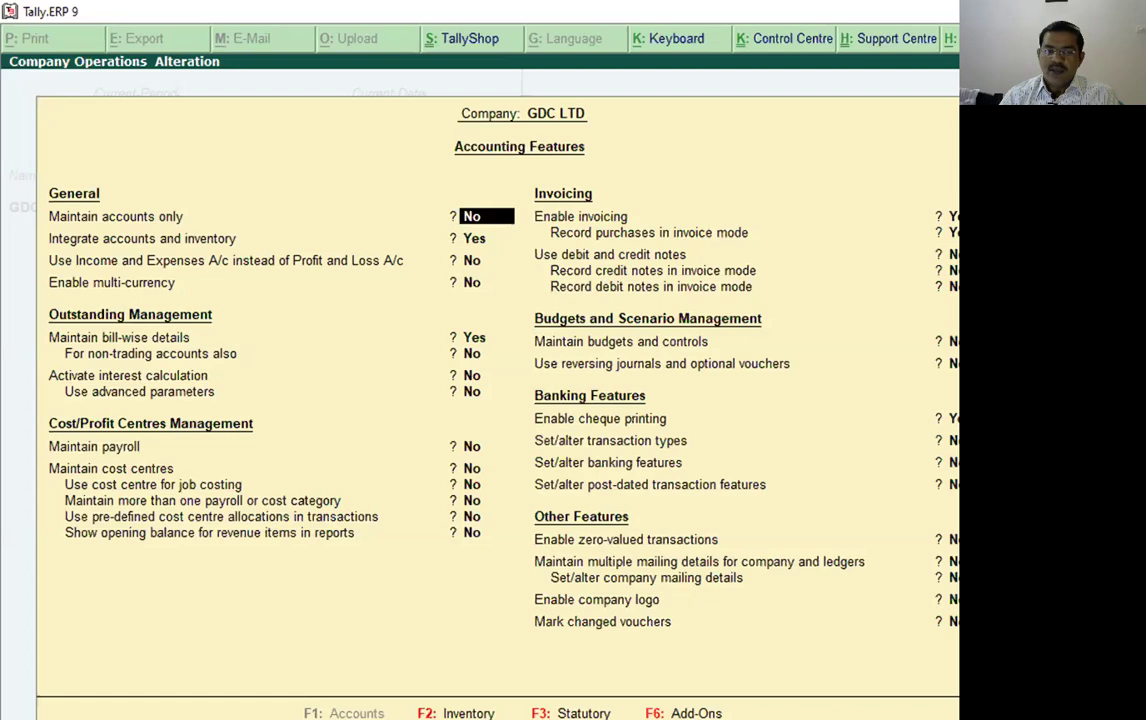
- Review the inventory, statutory and taxation, and add-on feature settings of GDC LTD
key(F2)
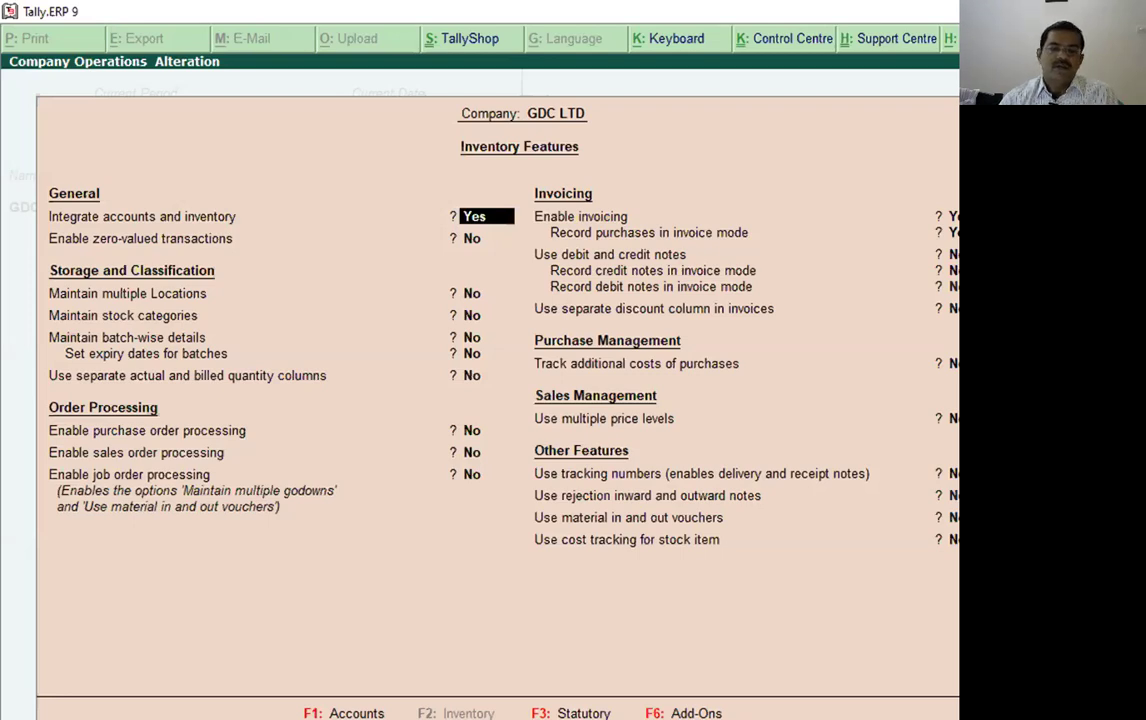
key(F3)
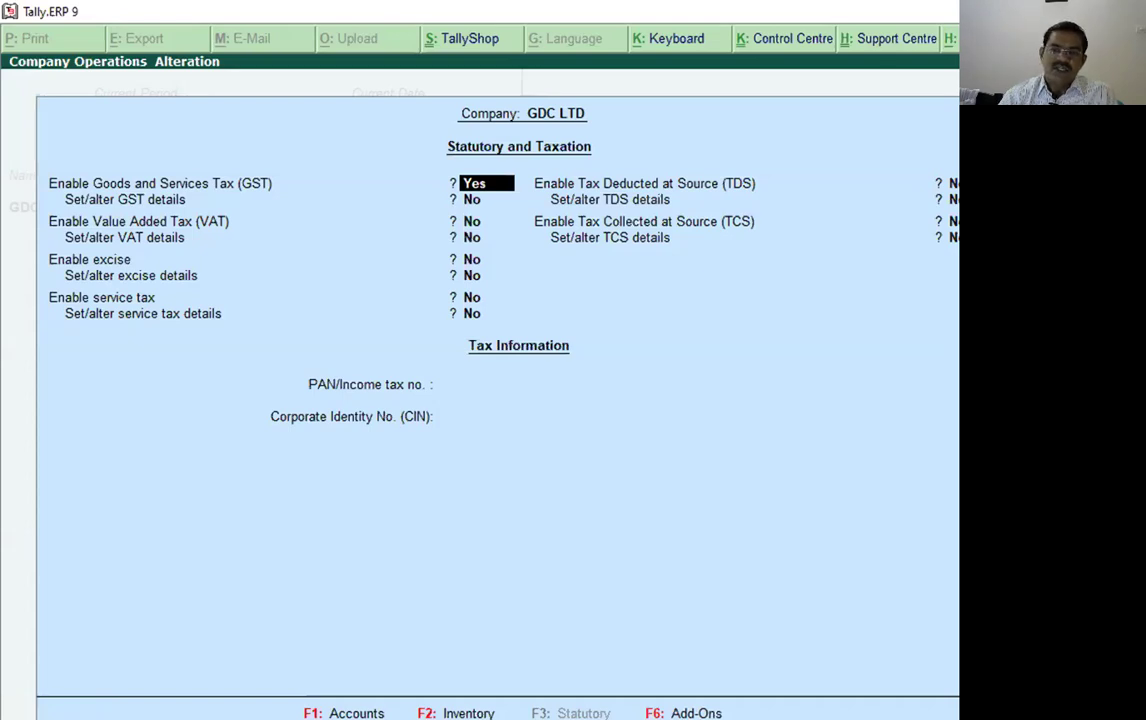
key(F6)
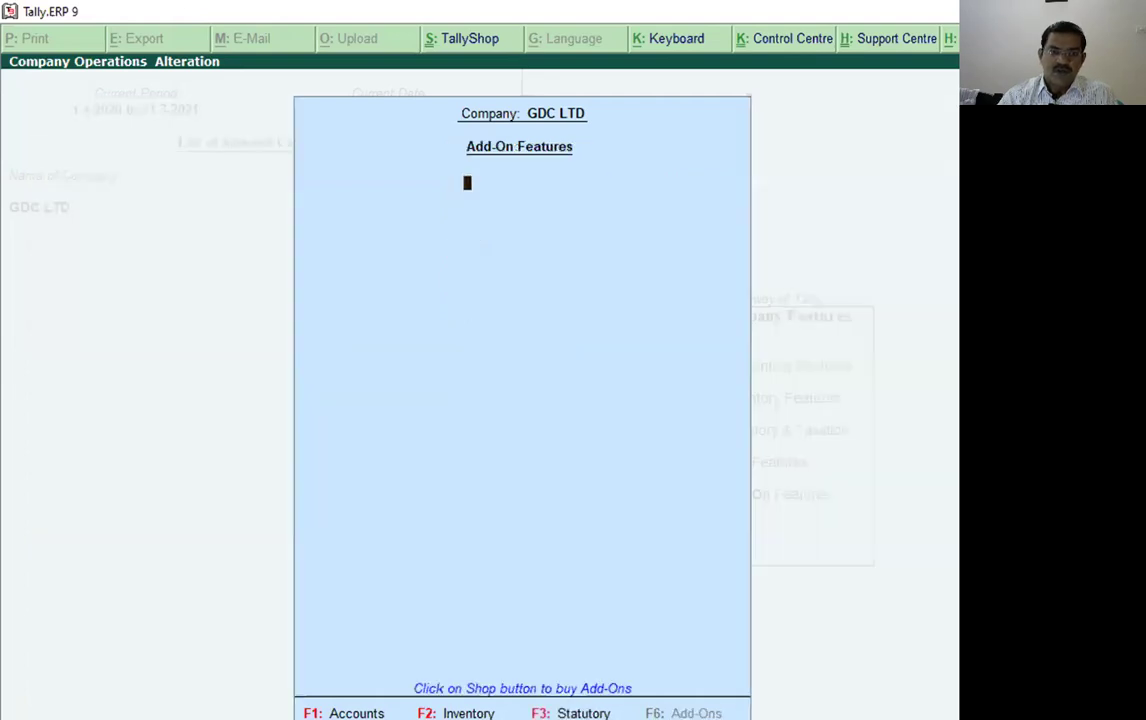
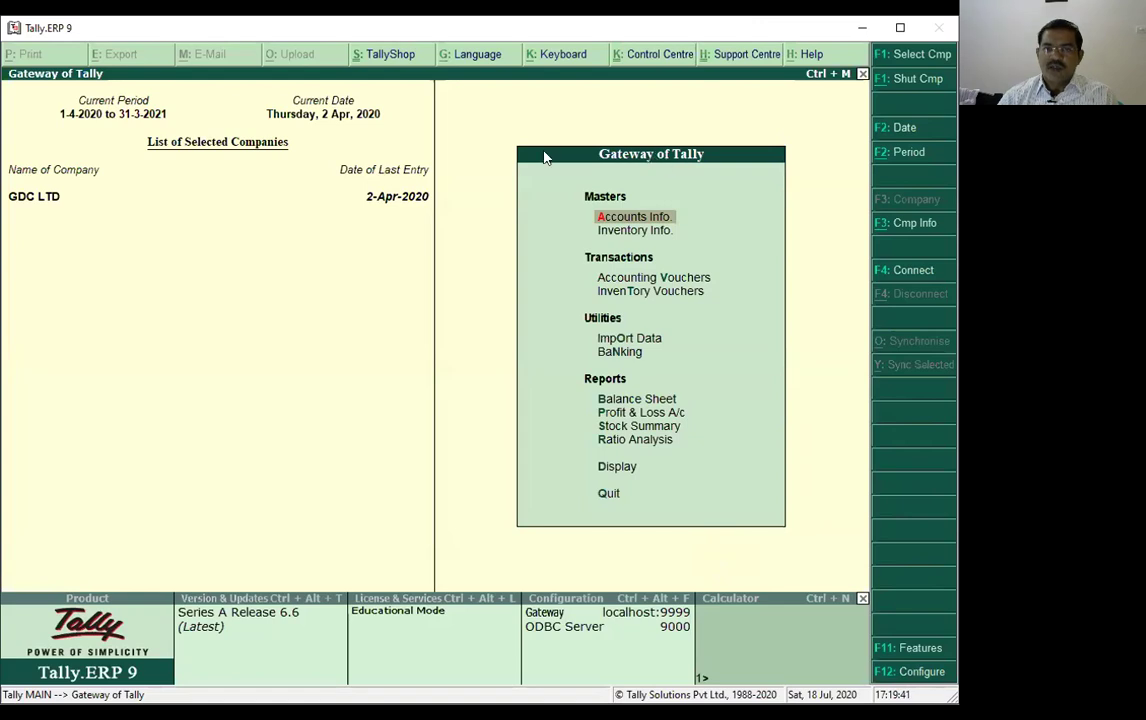
- Start creating a new company named GDC KKP LTD and keep the same text as its mailing name
click(918, 224)
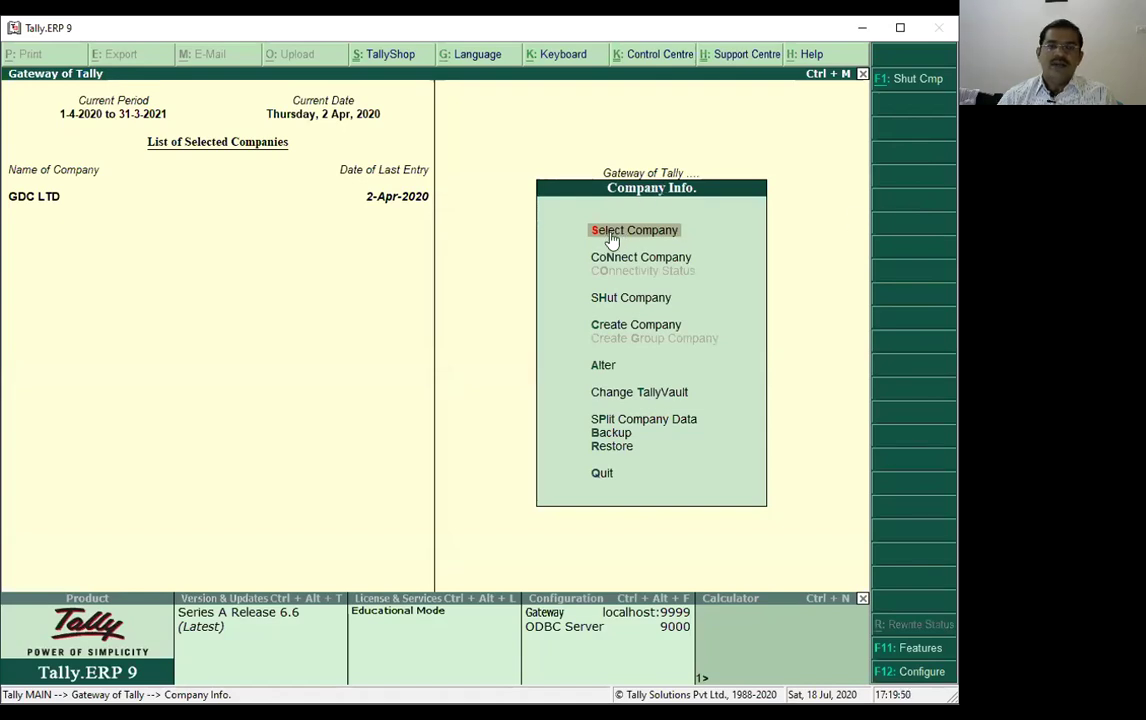
click(622, 335)
click(619, 326)
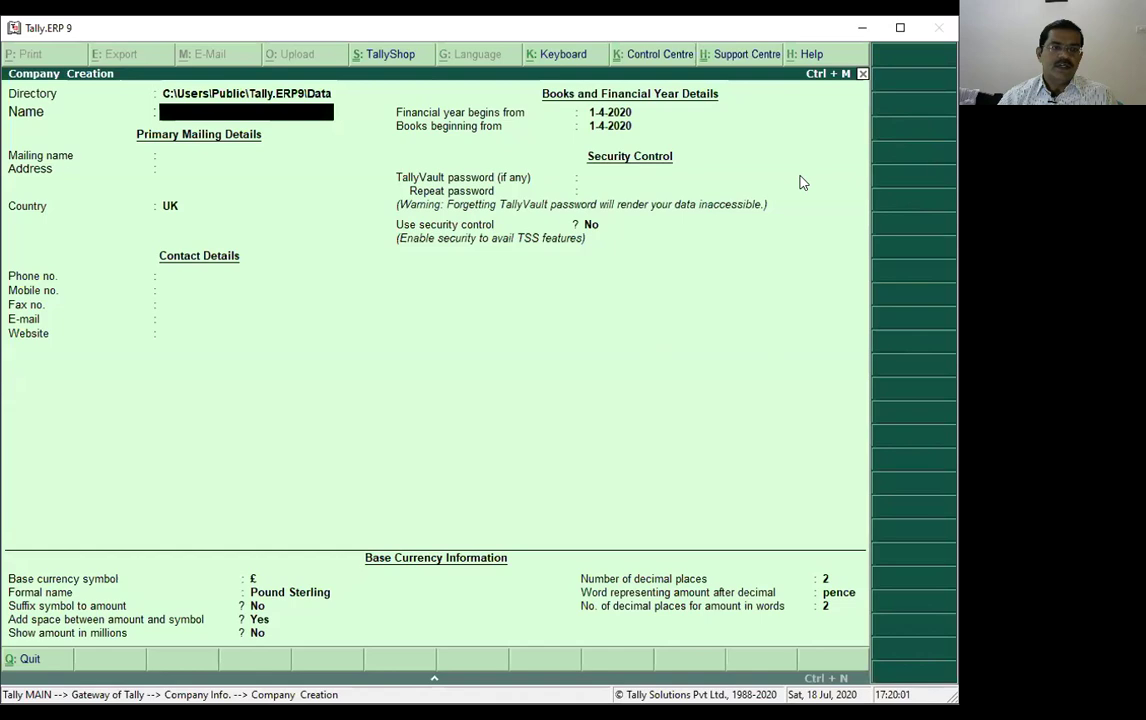
text(GDC K)
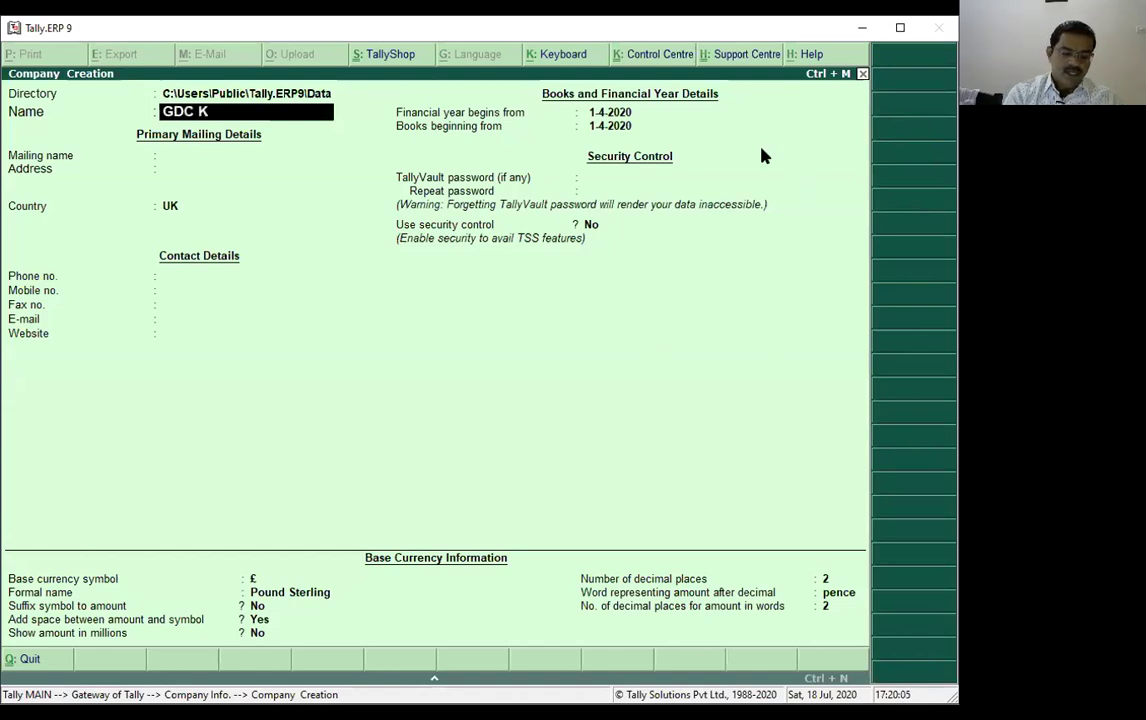
text(KP LTD)
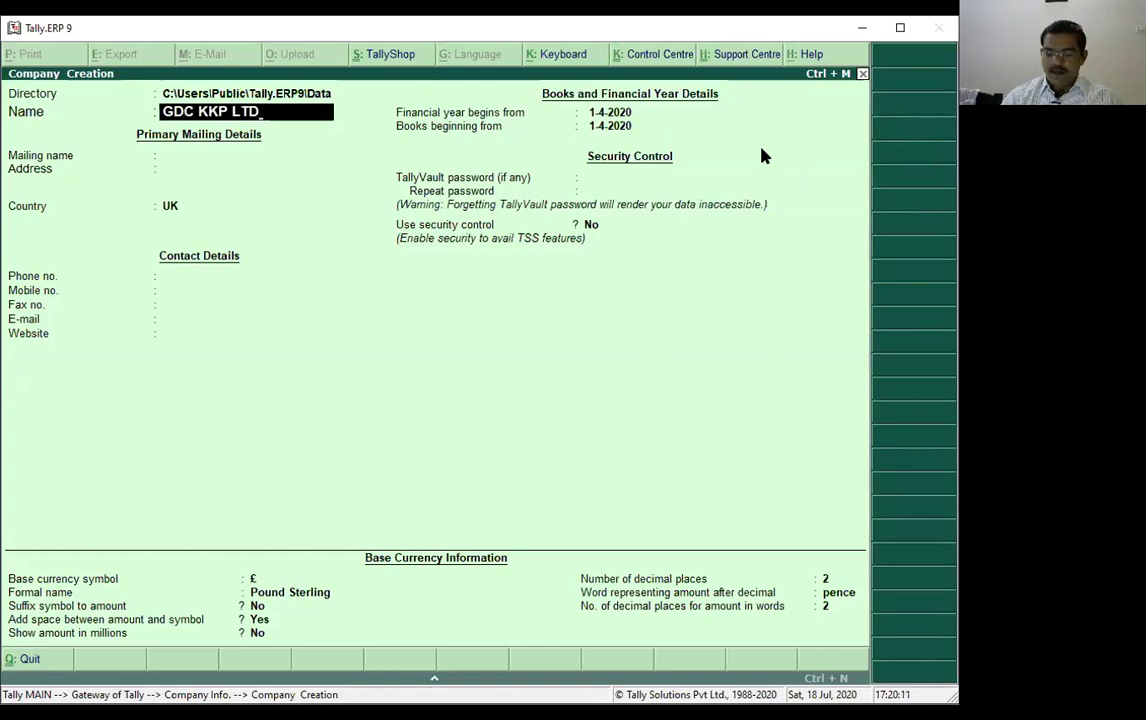
key(Return)
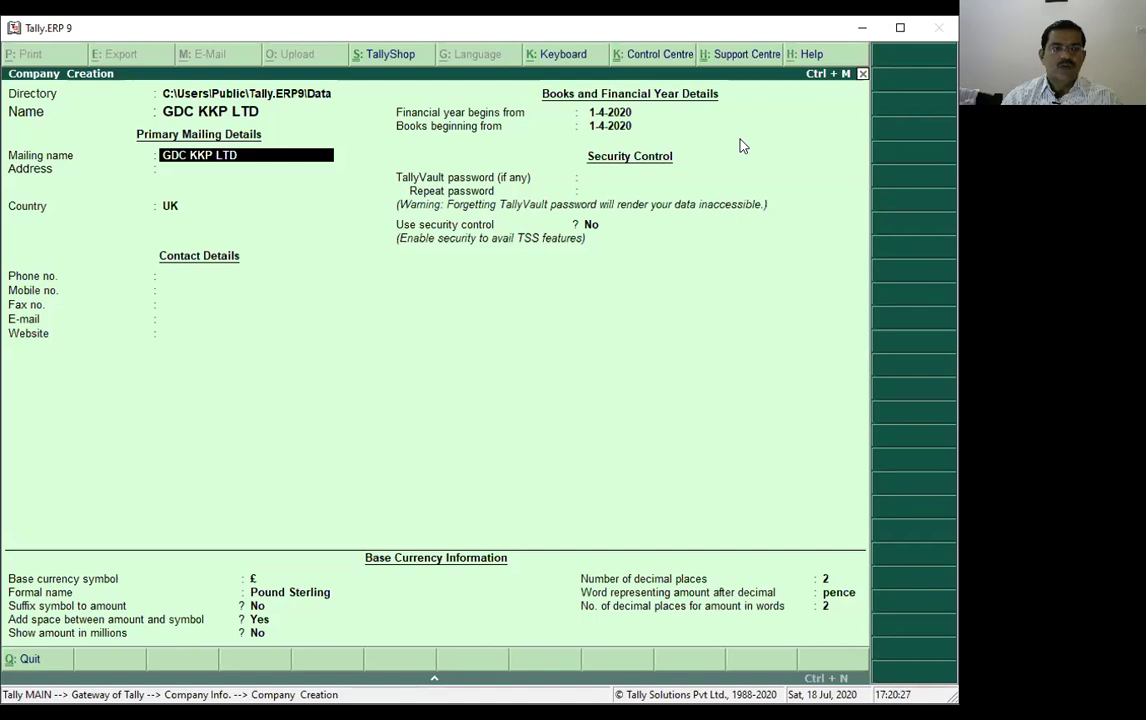
key(Return)
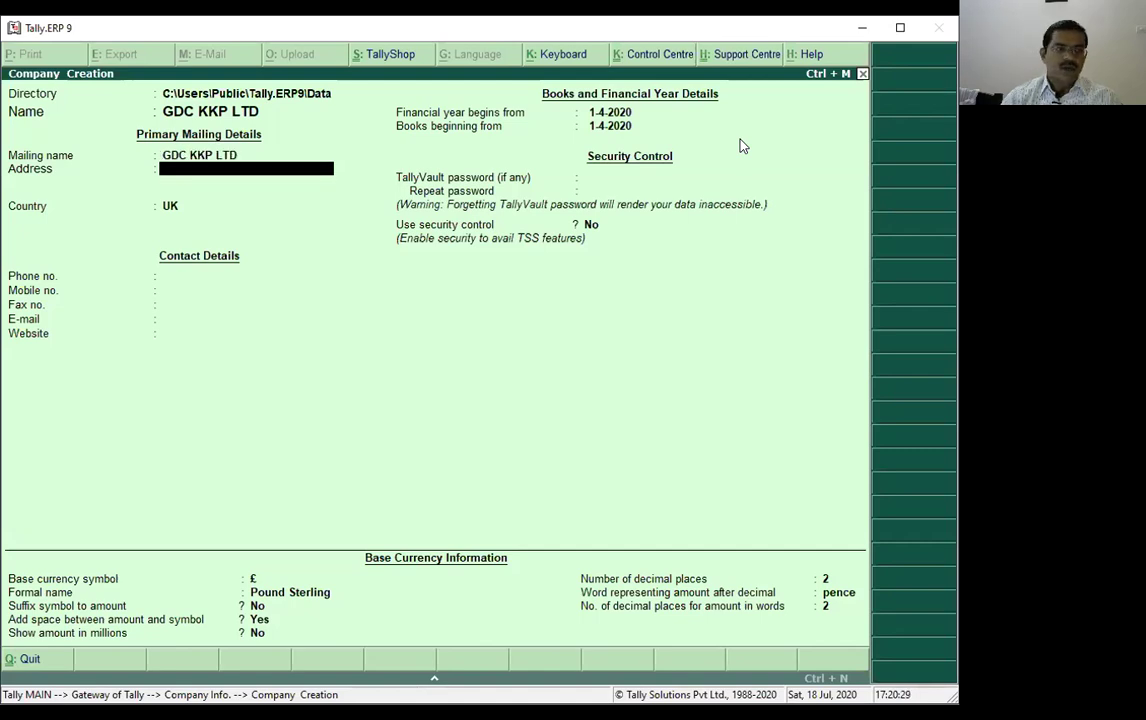
- Enter the company's address, set the country to India and the state to Telangana, and fill in the pincode
text(HYD)
key(Return)
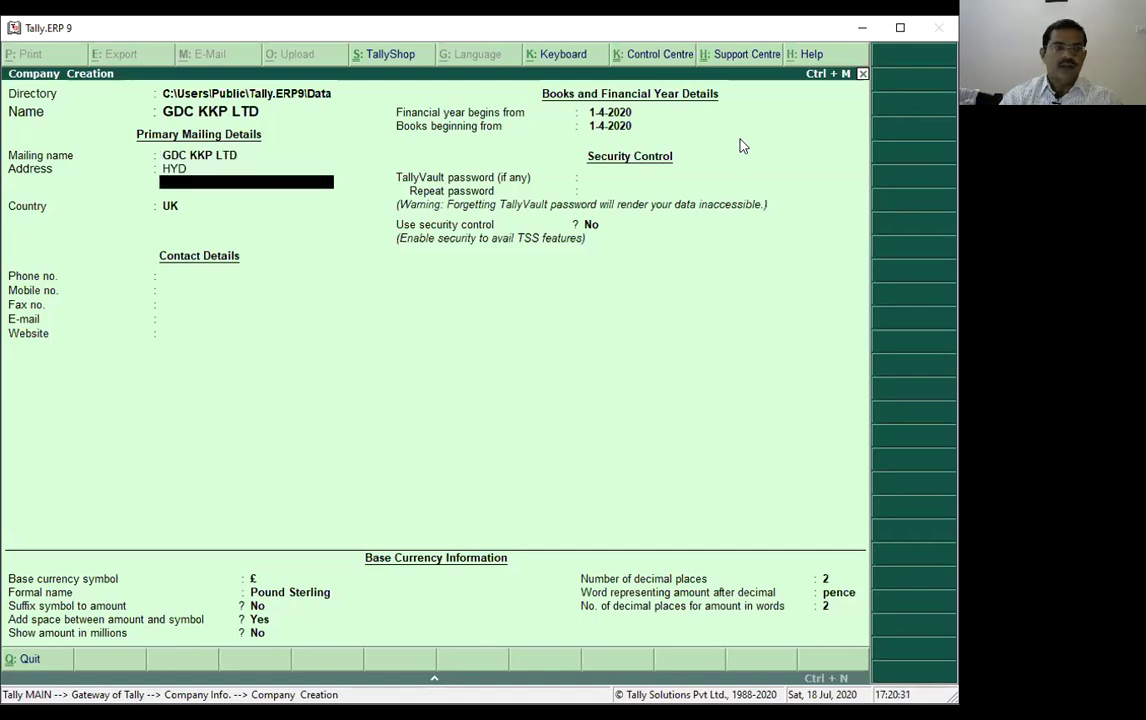
key(Return)
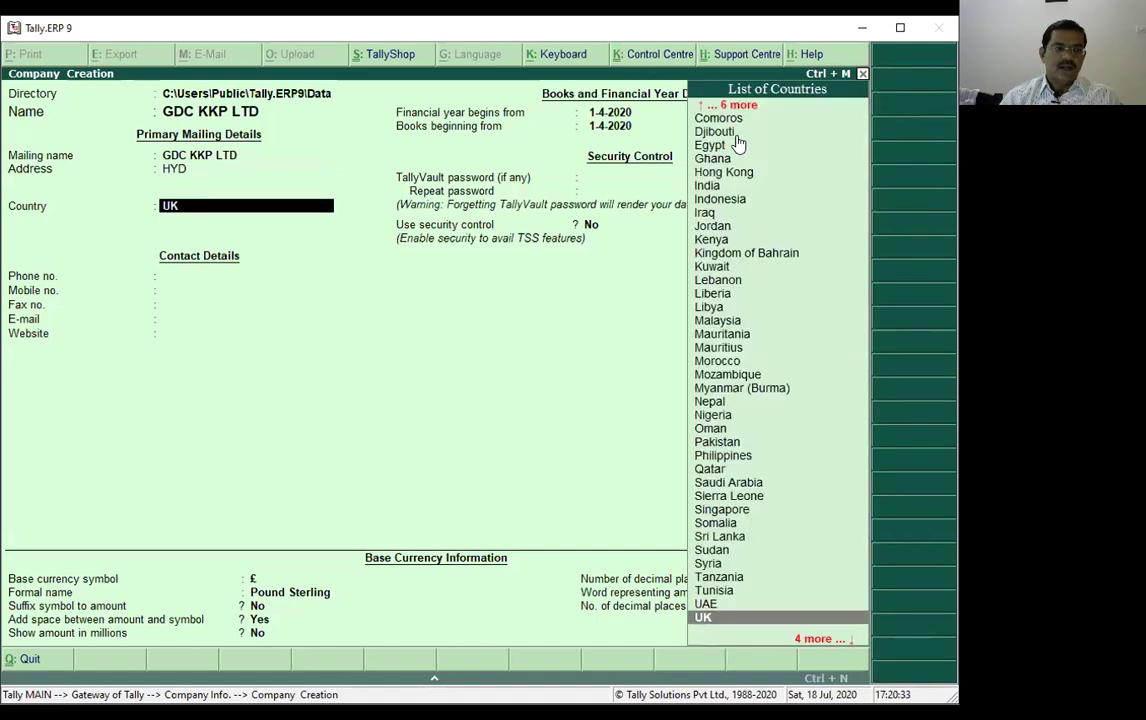
text(I)
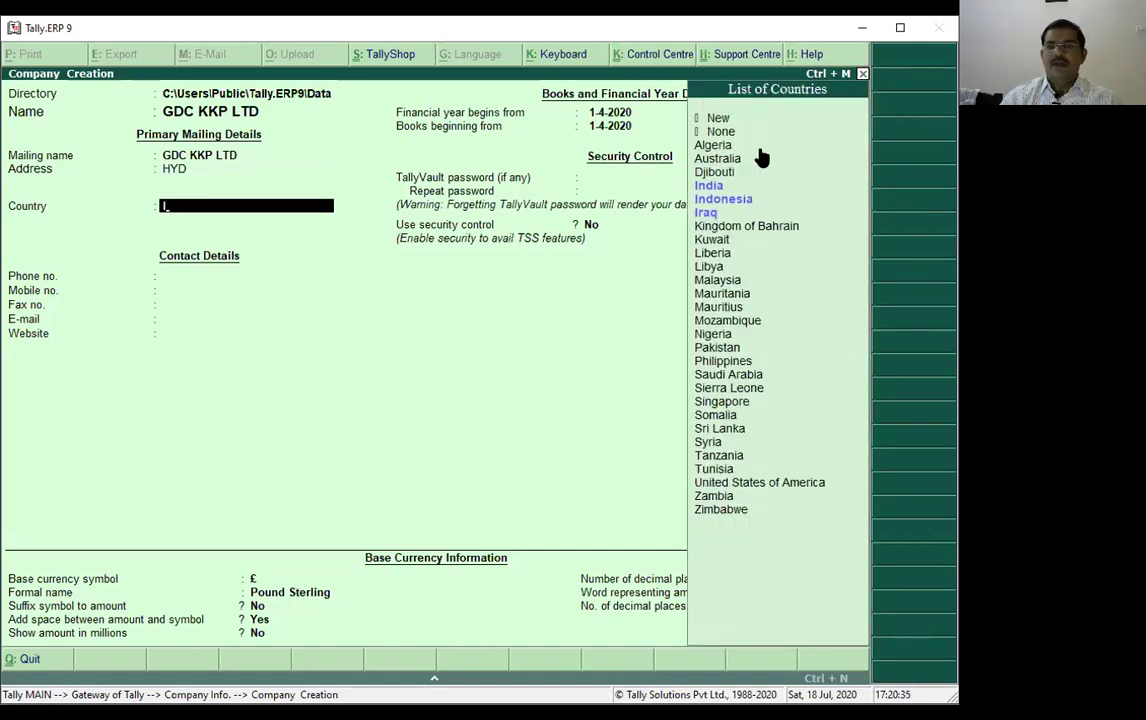
key(Return)
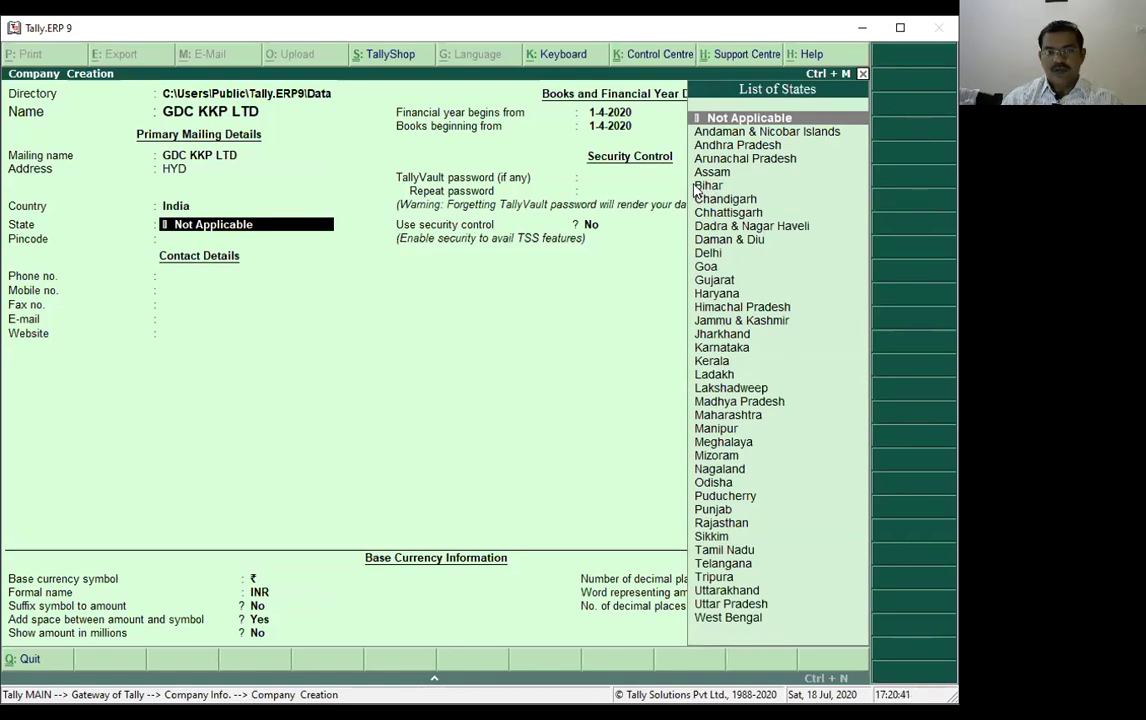
text(t)
click(735, 242)
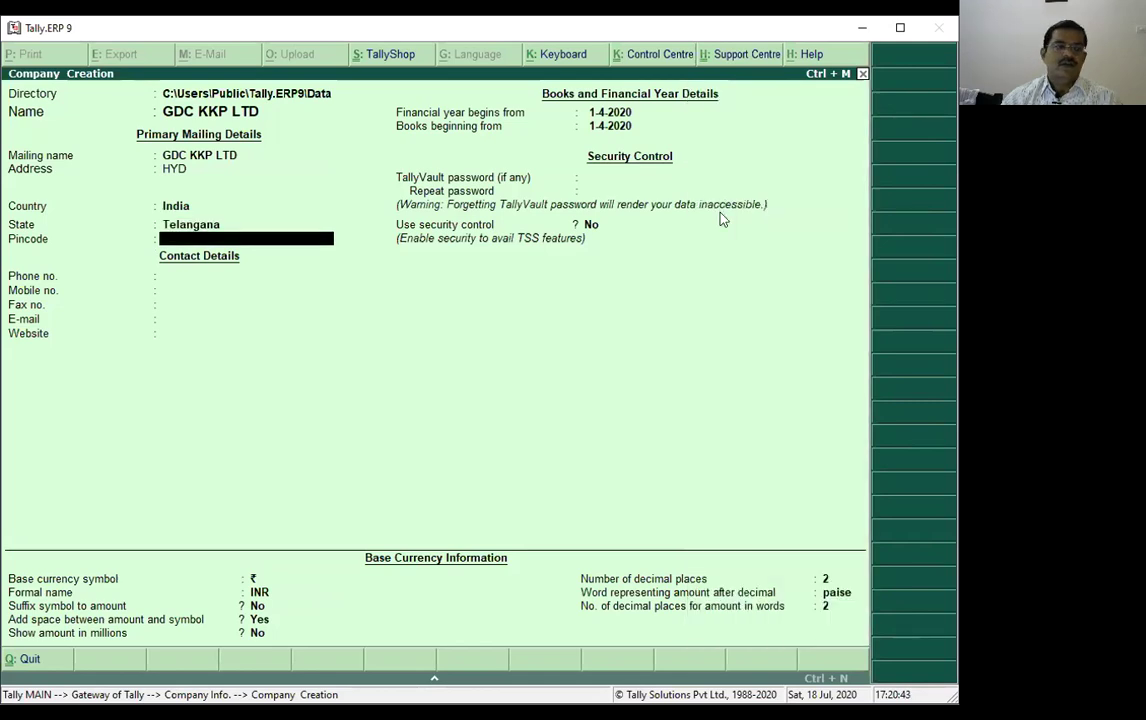
text(500070)
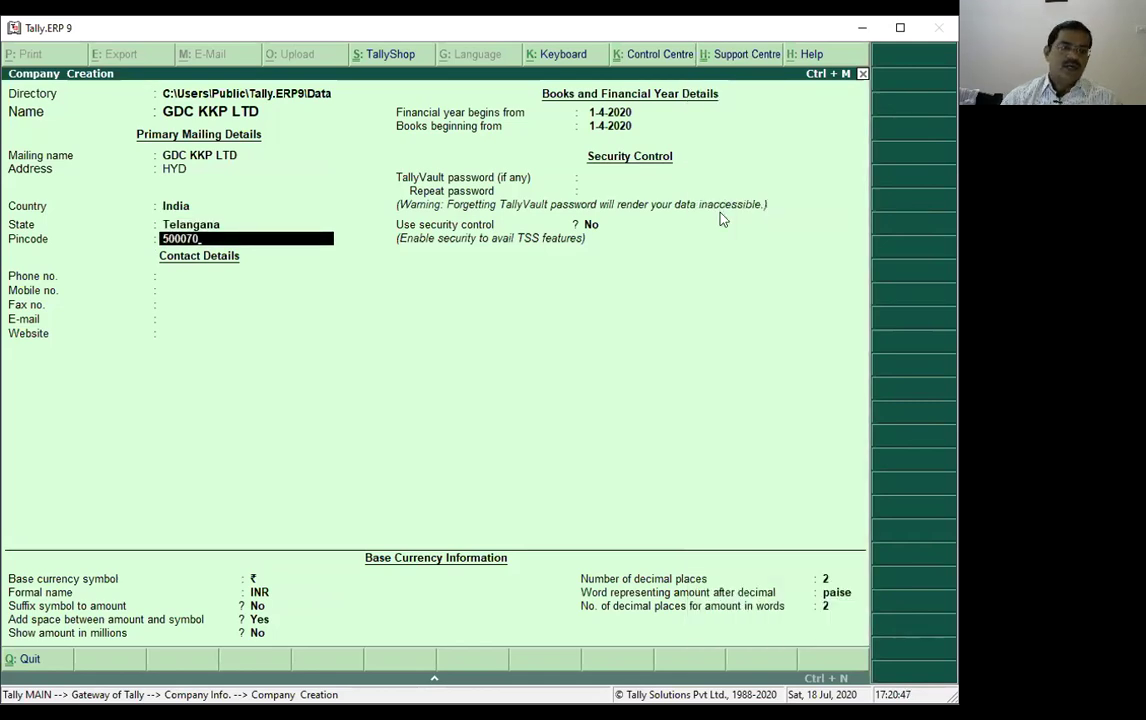
key(Return)
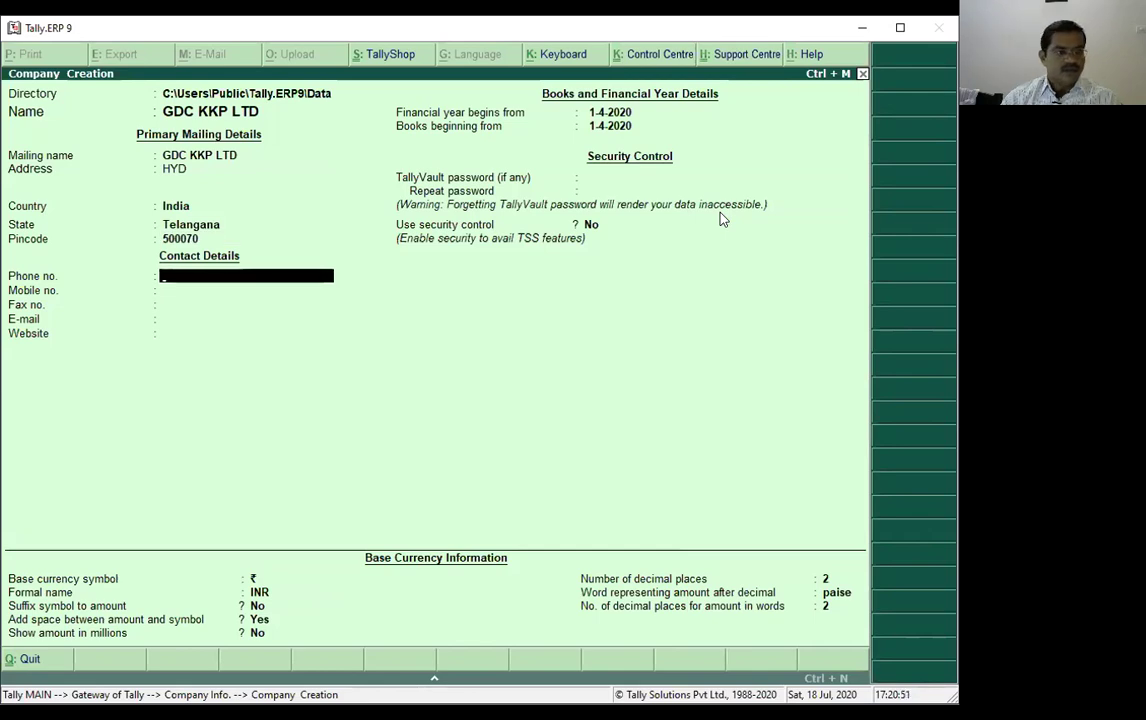
- Leave the new company's phone, mobile, fax, e-mail and website details blank
key(Return)
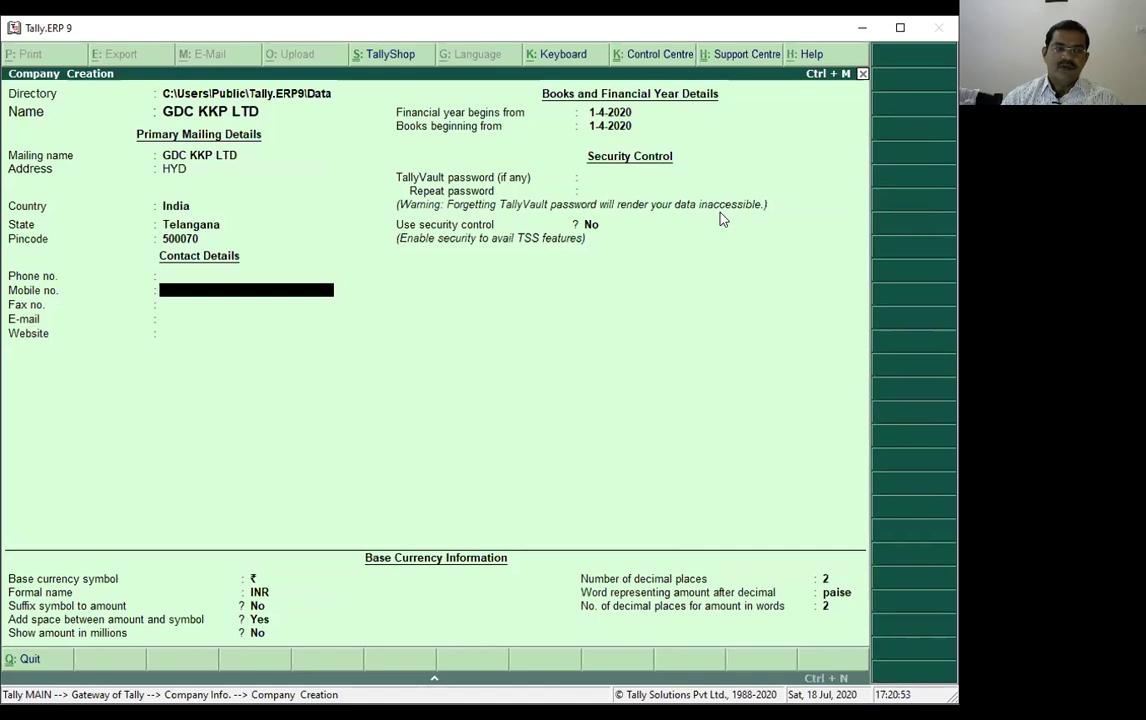
key(Return)
key(Return)
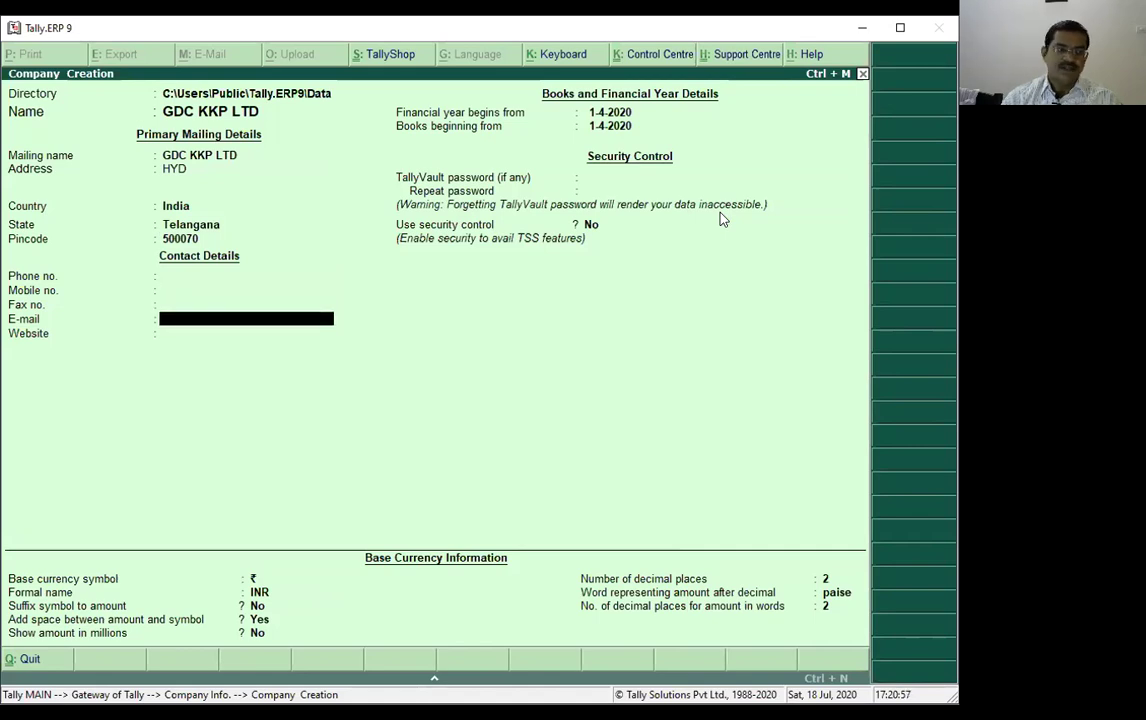
key(Return)
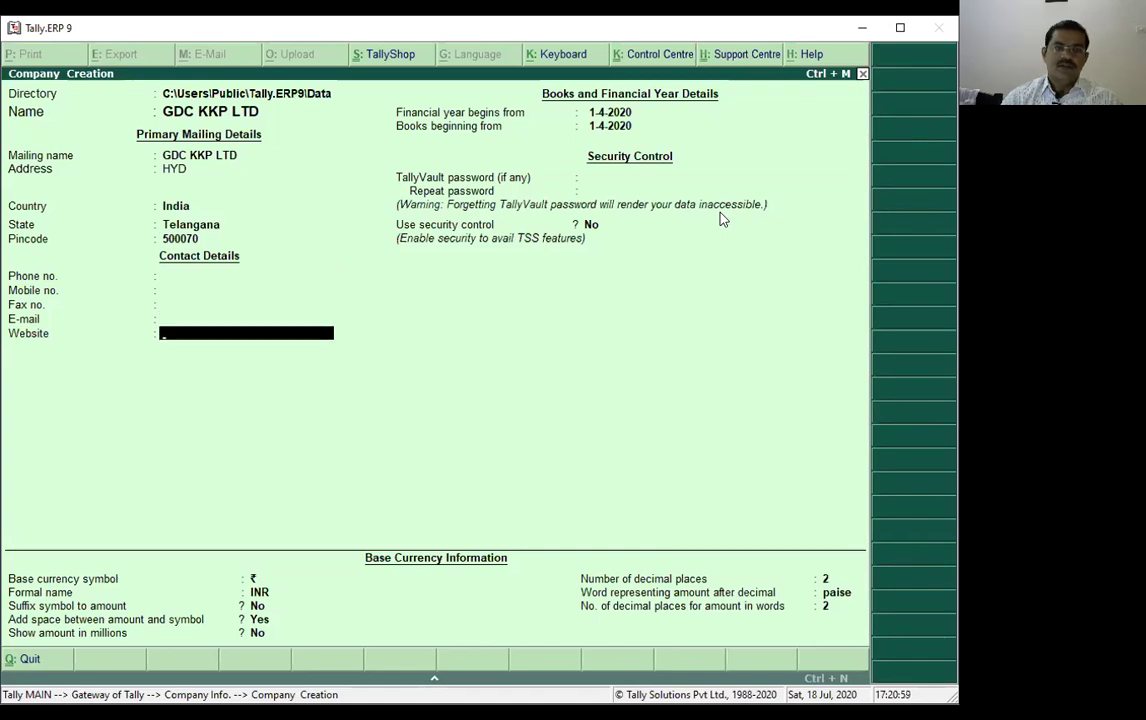
key(Return)
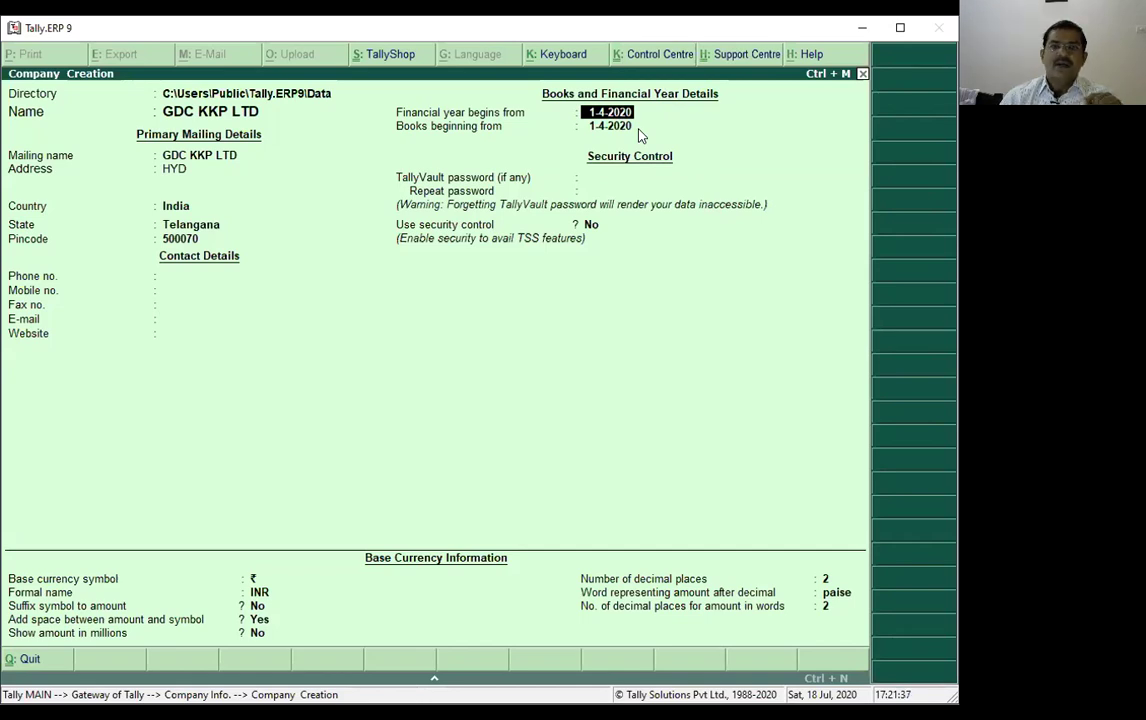
- Keep 1-4-2020 as the financial year and books start dates, without a TallyVault password or security control
key(Return)
key(Return)
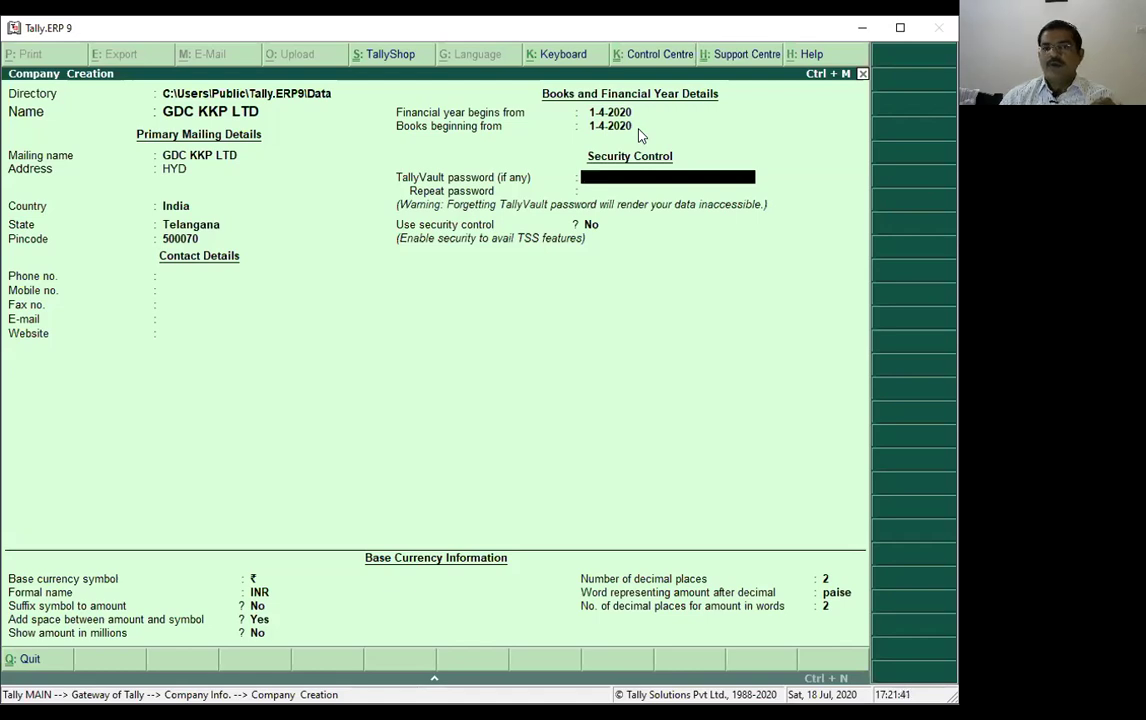
key(Return)
key(Return)
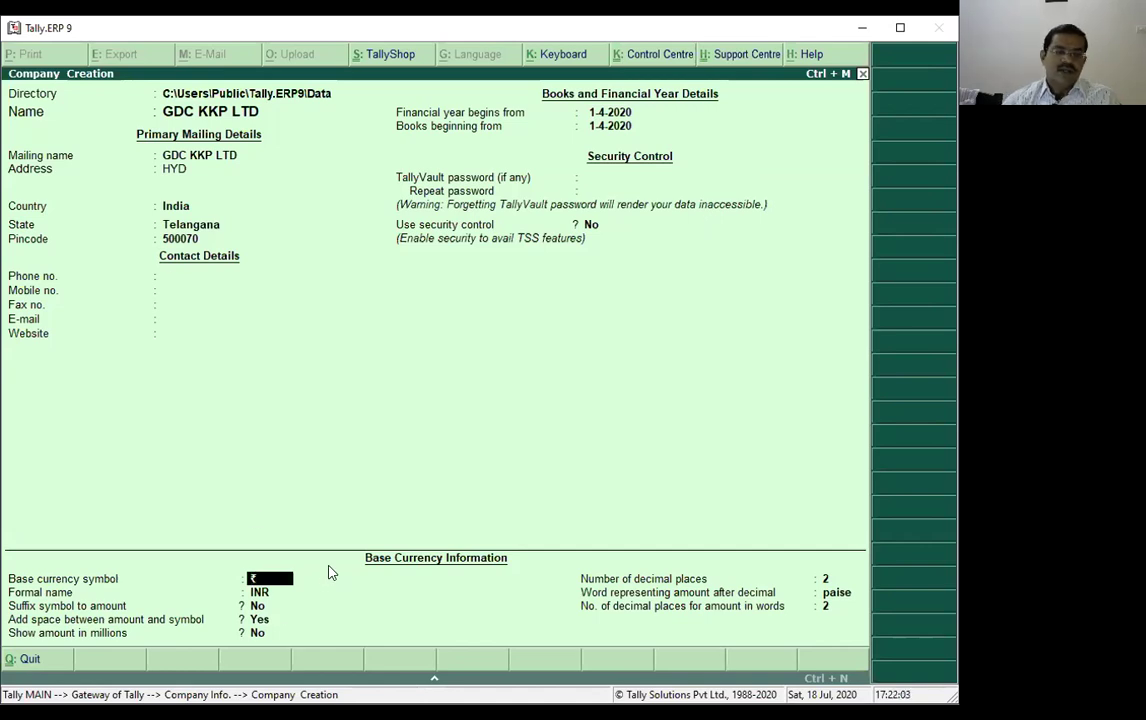
- Accept the INR base currency settings with 2 decimal places and paise, save the company, and return to the Gateway of Tally
key(Return)
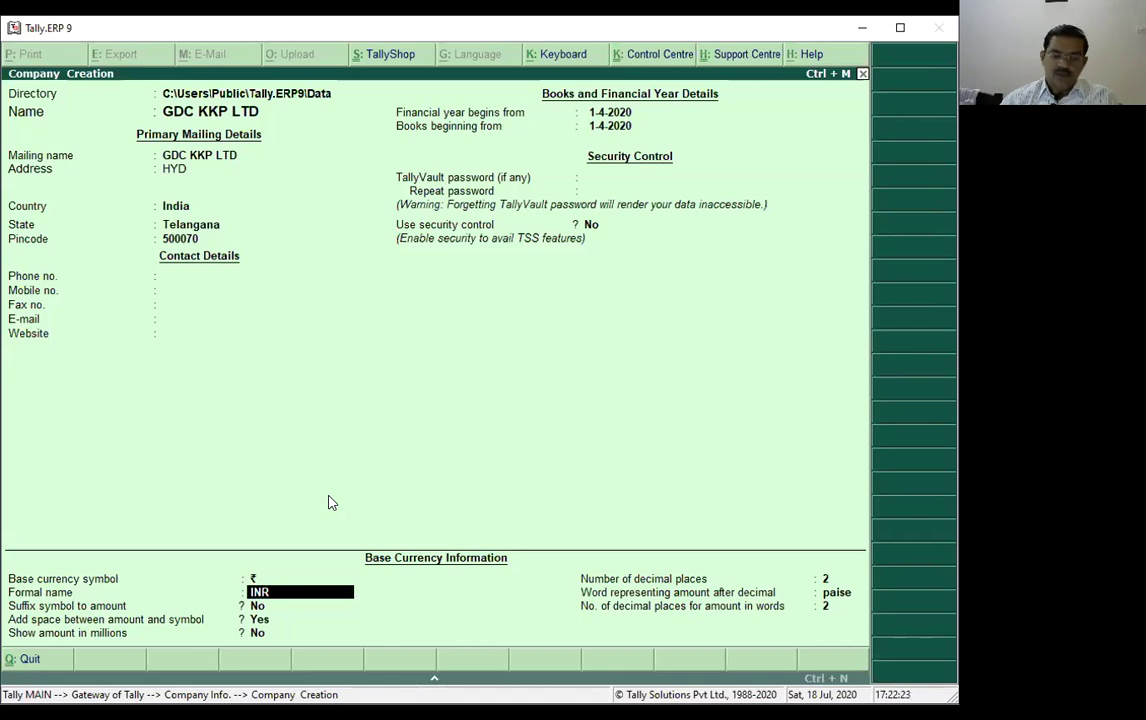
key(Return)
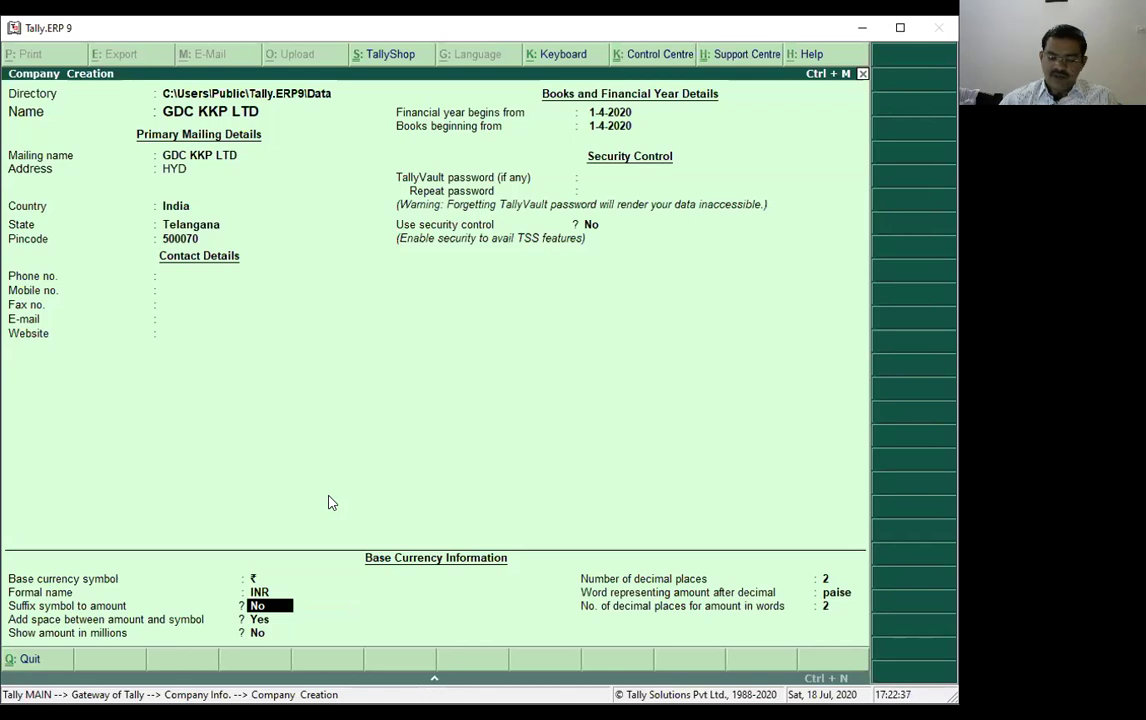
key(Return)
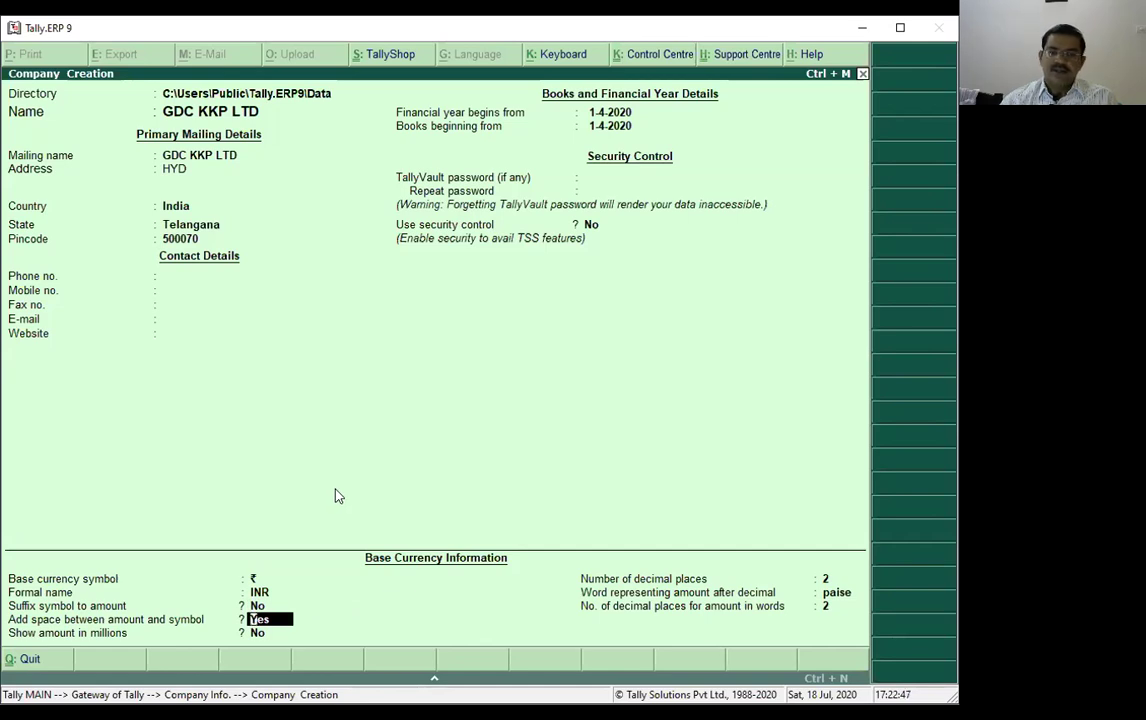
key(Return)
key(Return)
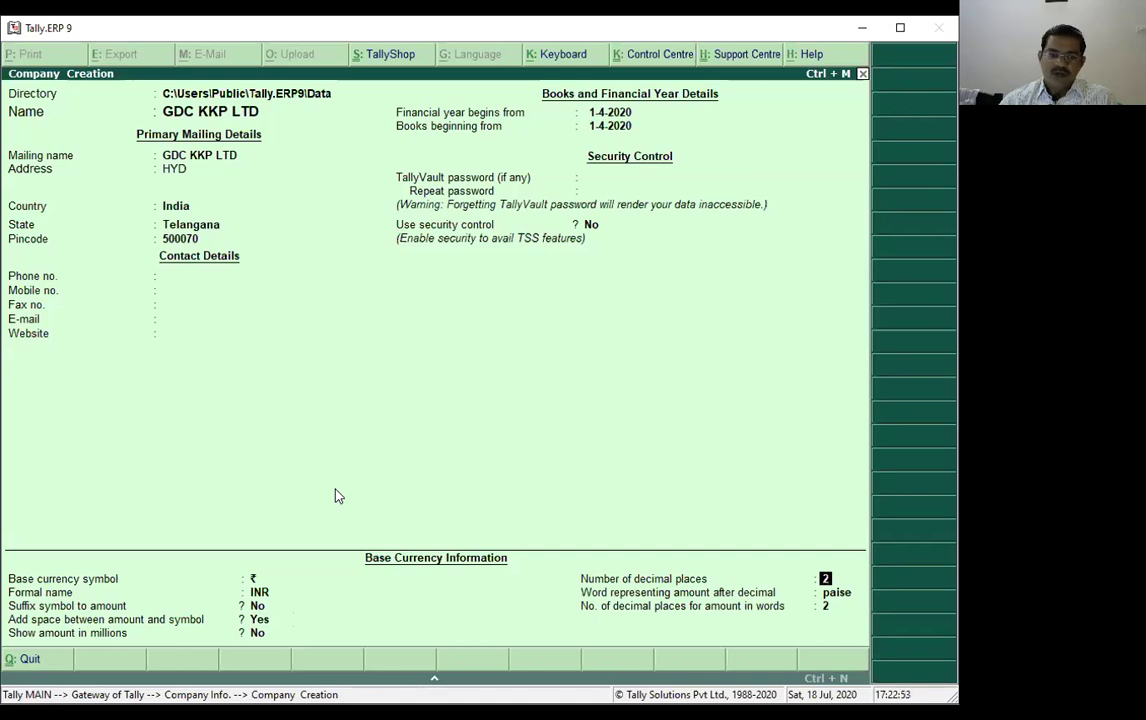
key(Return)
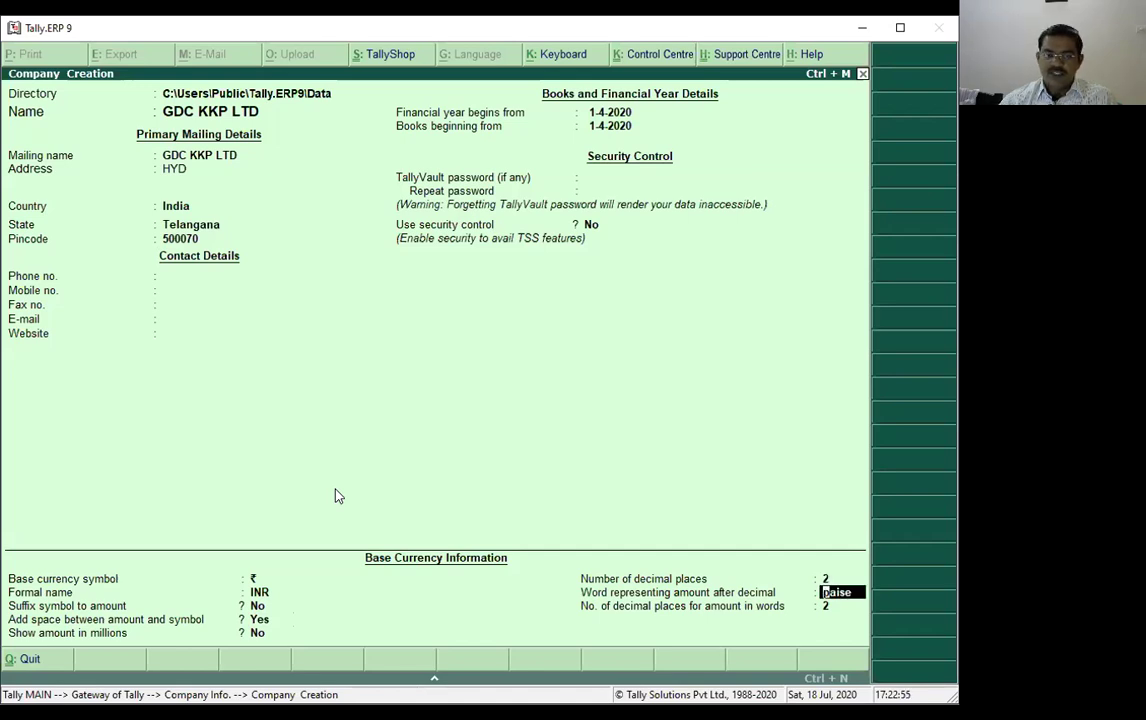
key(Return)
key(Return)
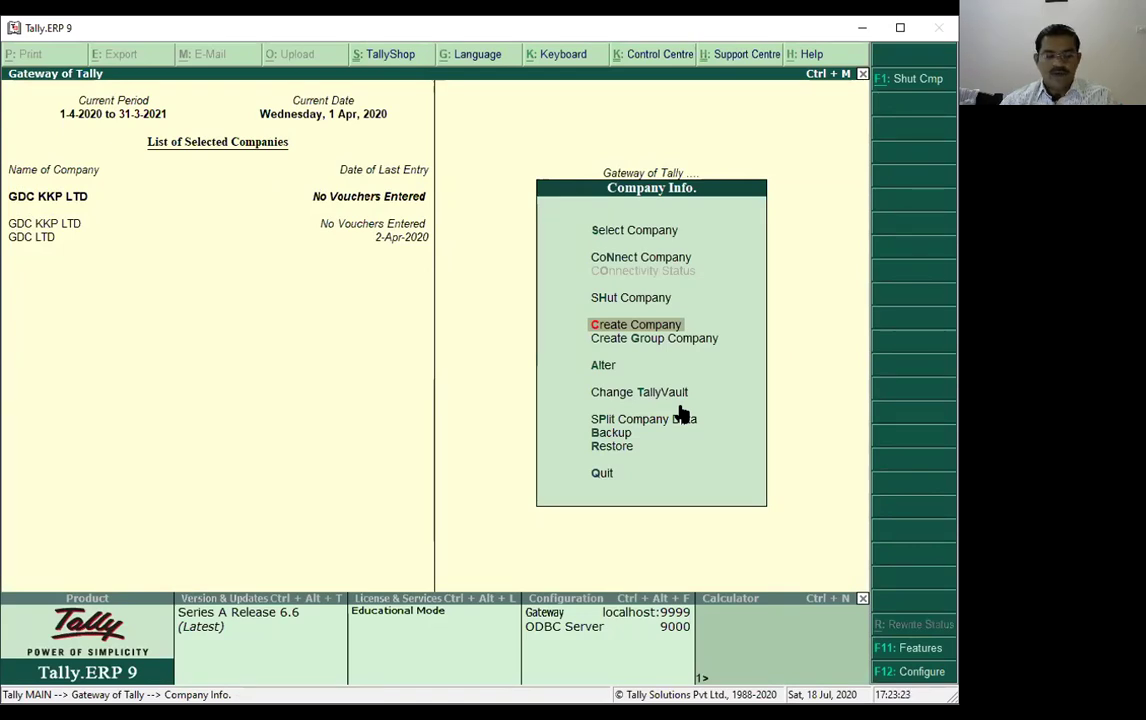
key(Escape)
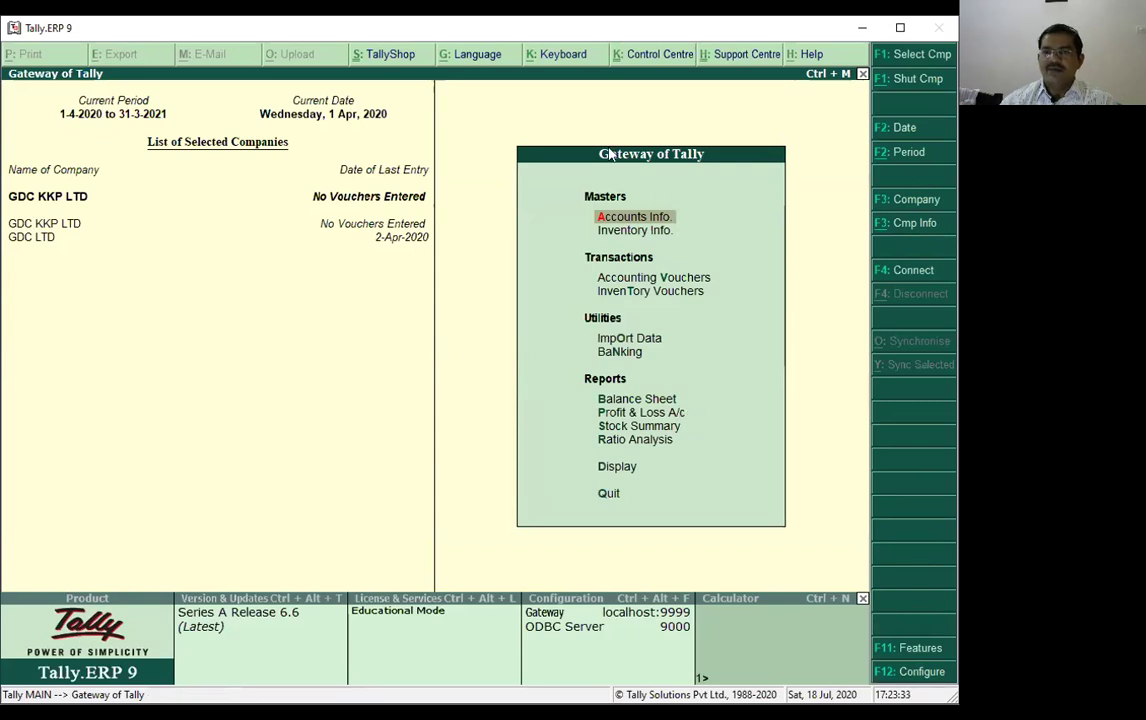
- Open GDC KKP LTD for alteration and place the cursor at the end of its company name
click(920, 224)
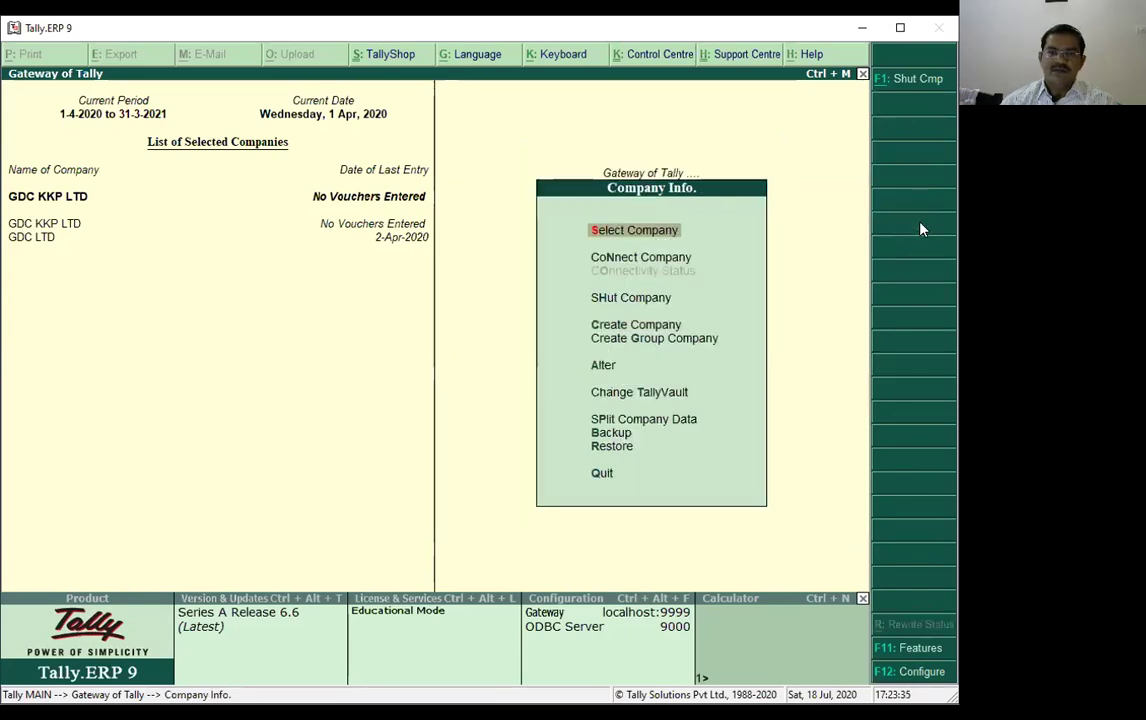
click(604, 368)
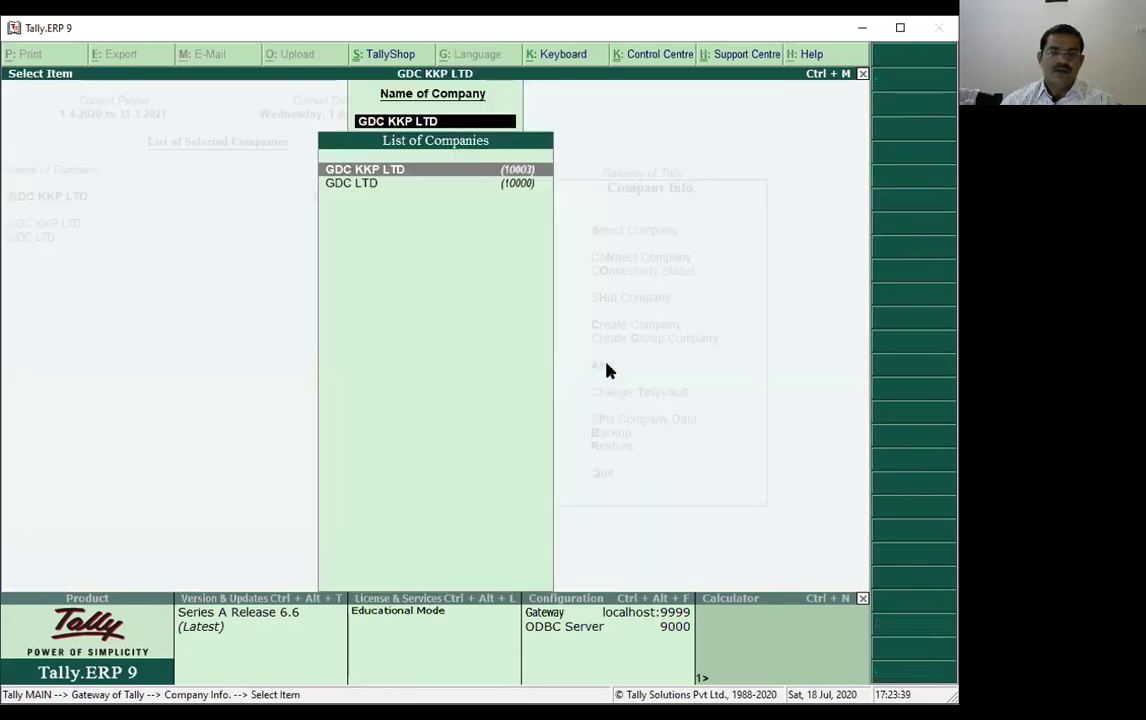
click(438, 176)
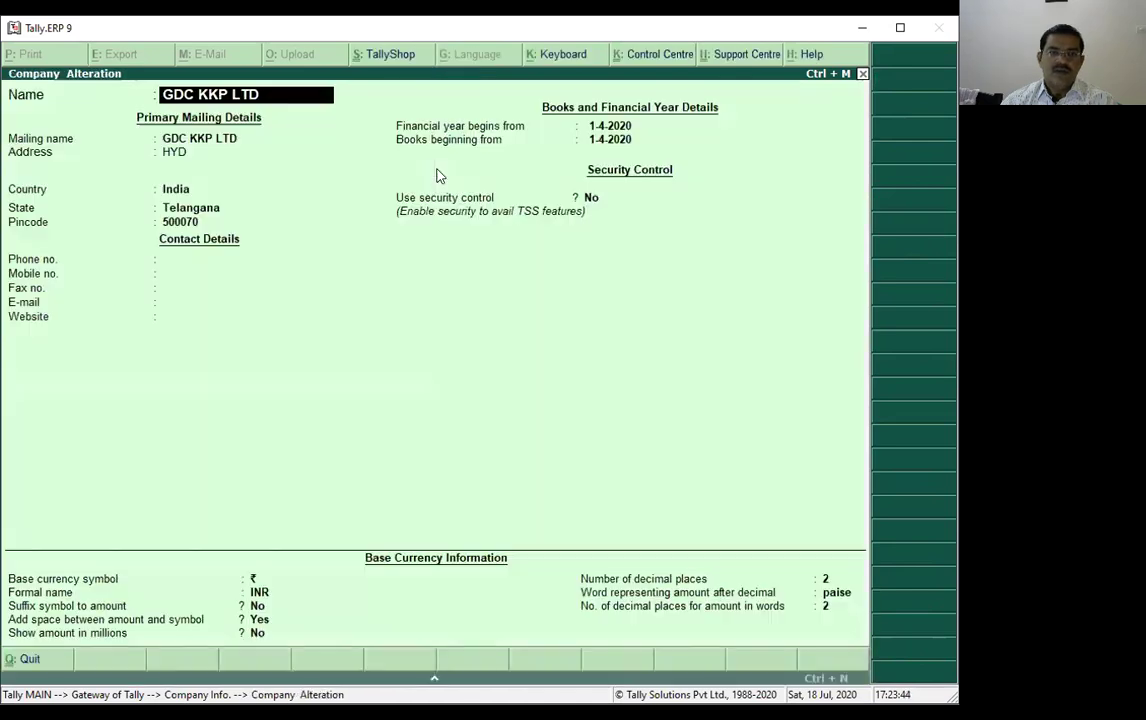
click(234, 95)
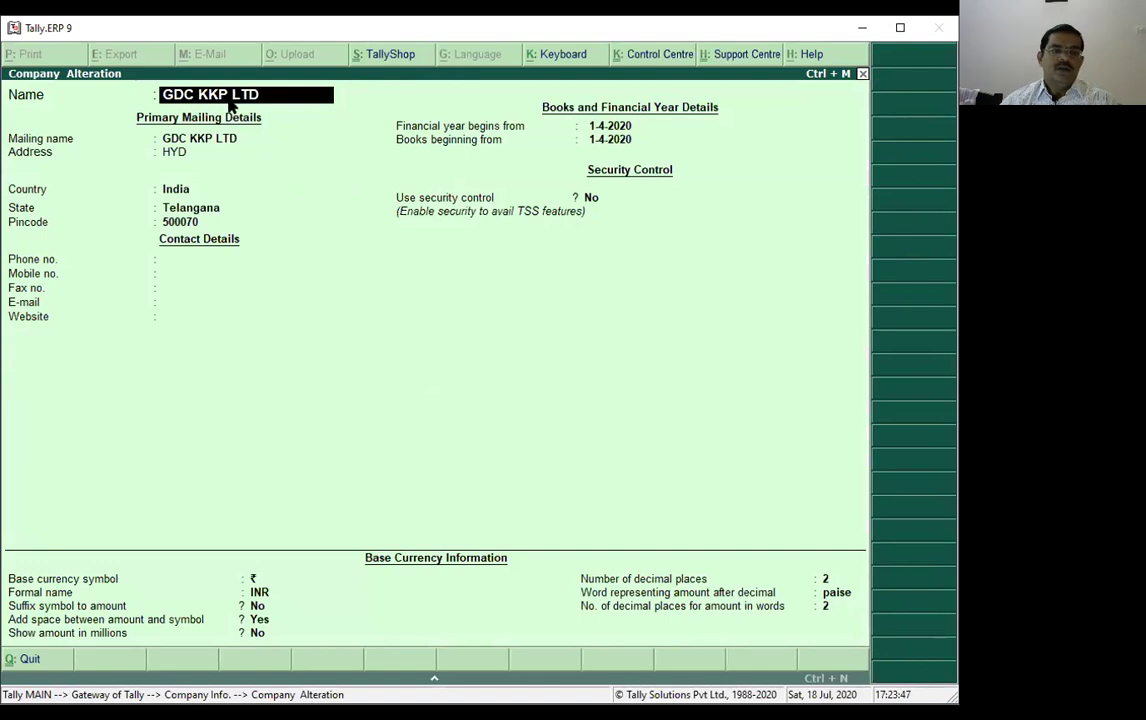
key(End)
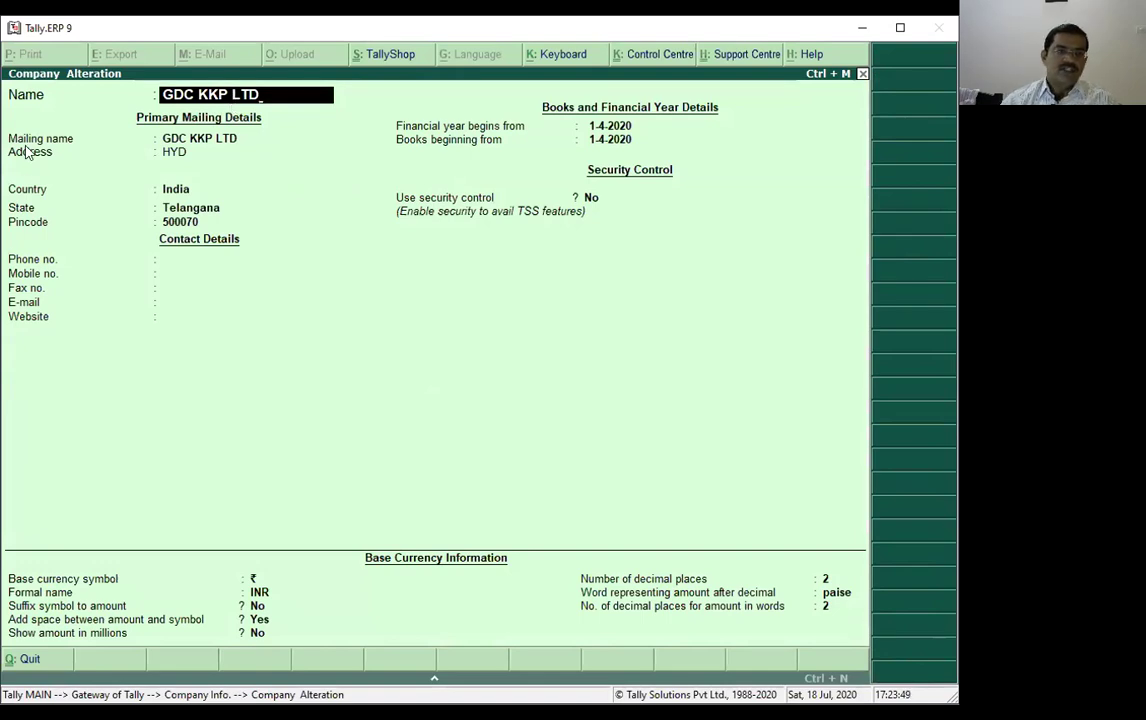
- Rename the company GDC KKP PVT LTF, replacing the LTD ending, and carry the new name over to the mailing name
key(BackSpace)
key(BackSpace)
key(BackSpace)
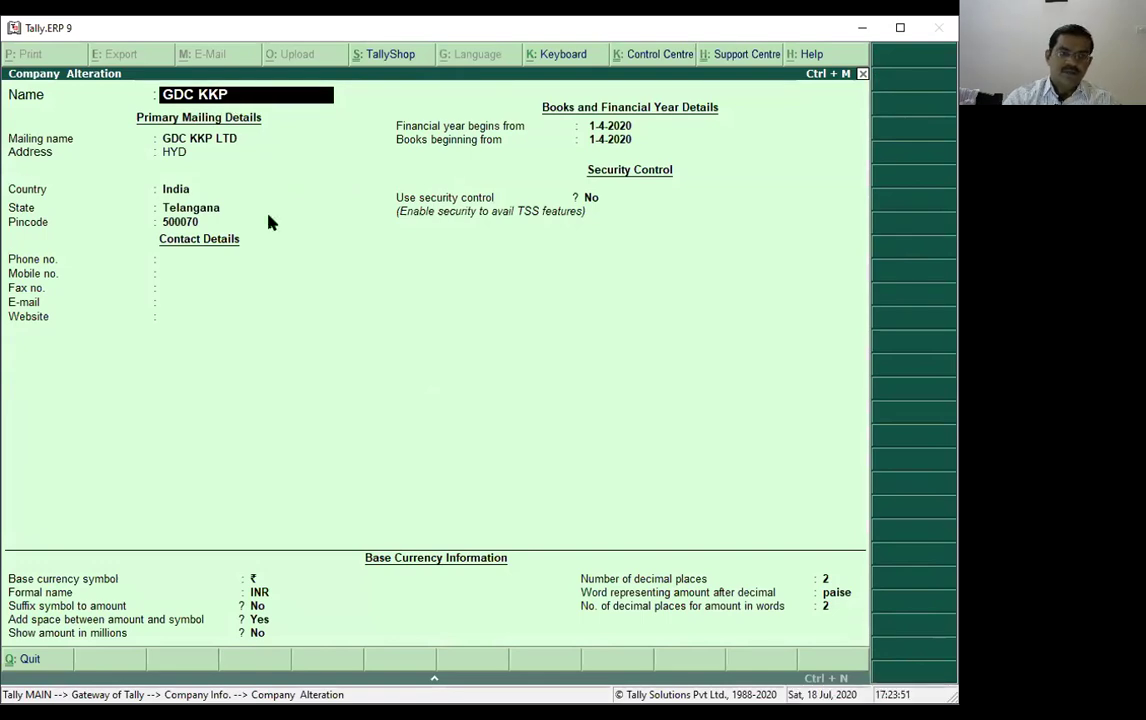
text(PVT L)
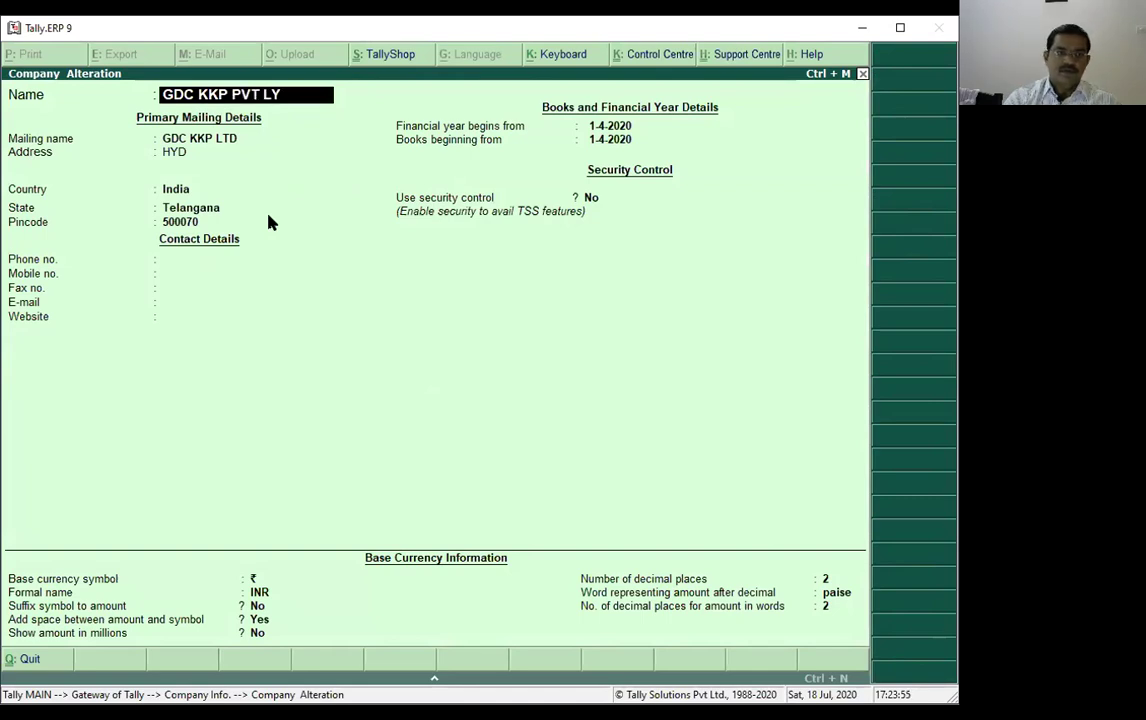
text(TF)
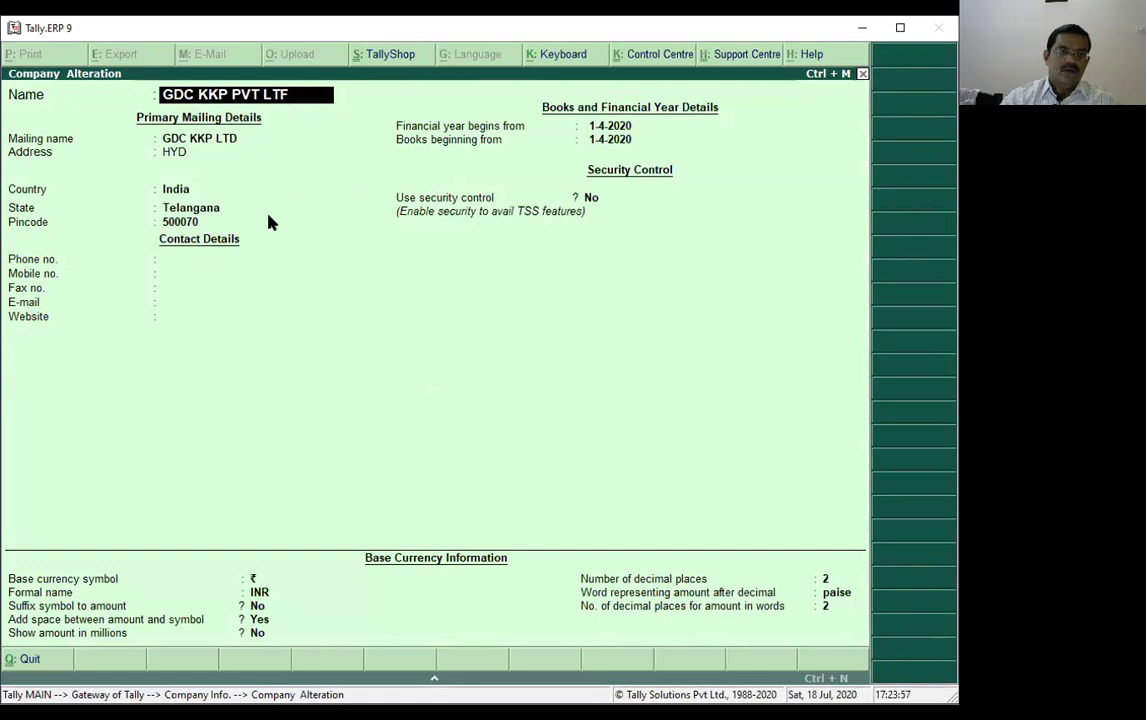
key(Return)
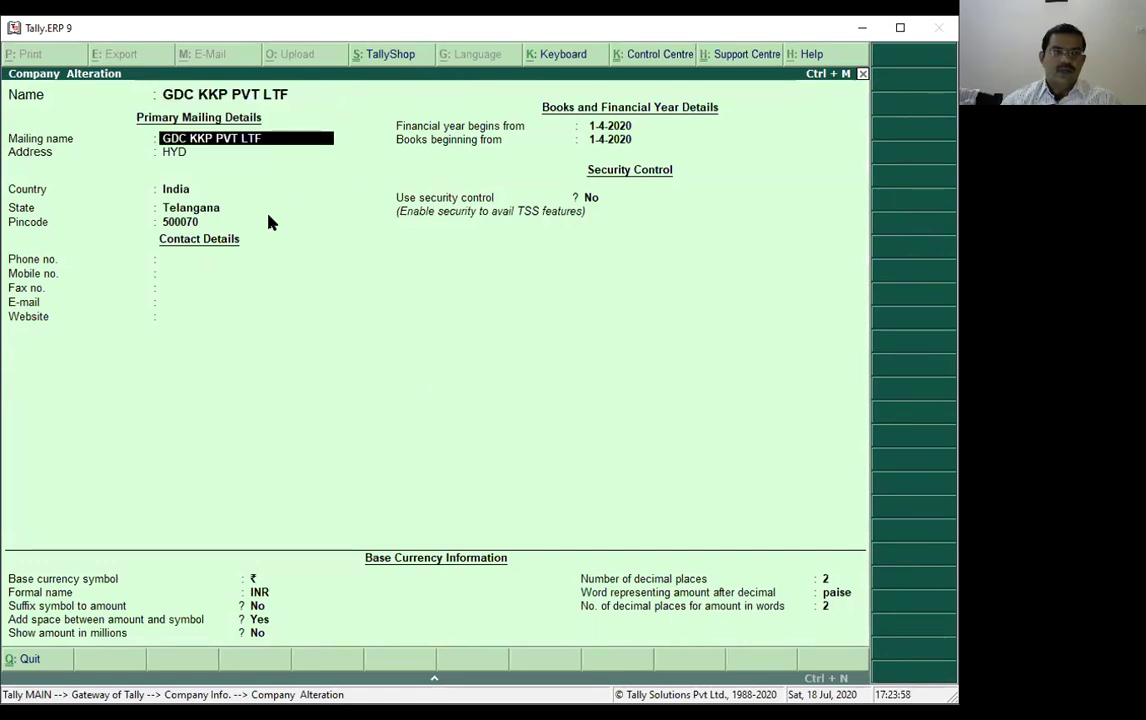
- Replace the company's mailing address with its locality on the first line and its city on the second line
click(196, 157)
text(KUKAT)
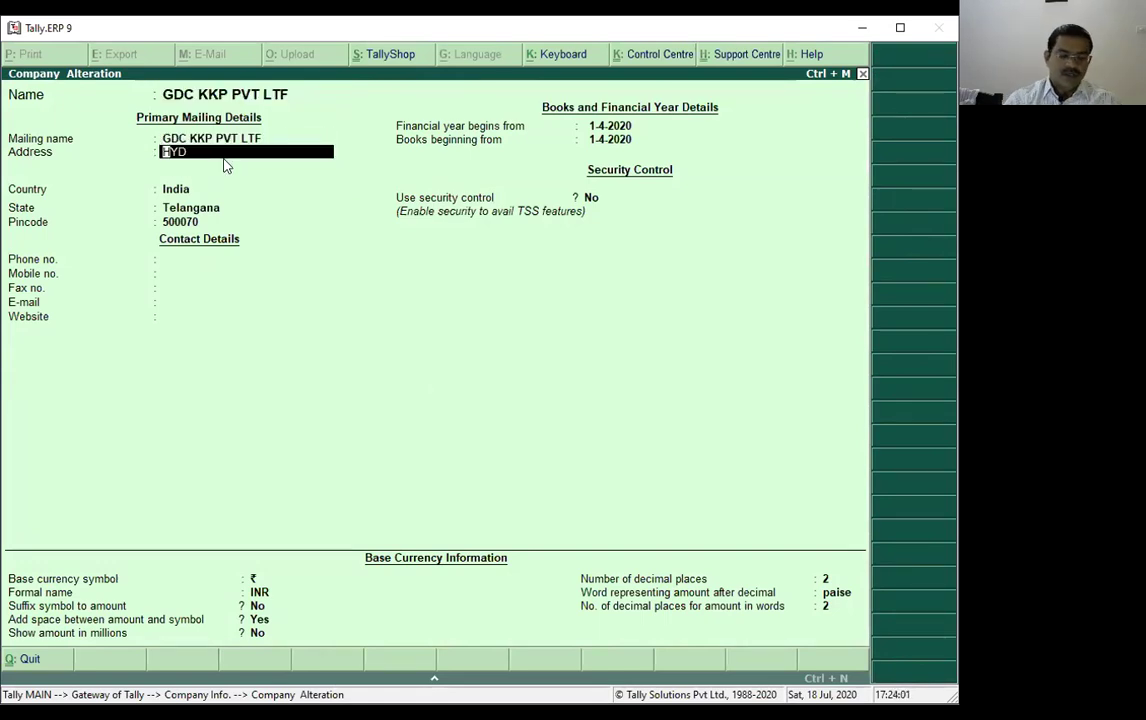
text(PALLY)
key(Return)
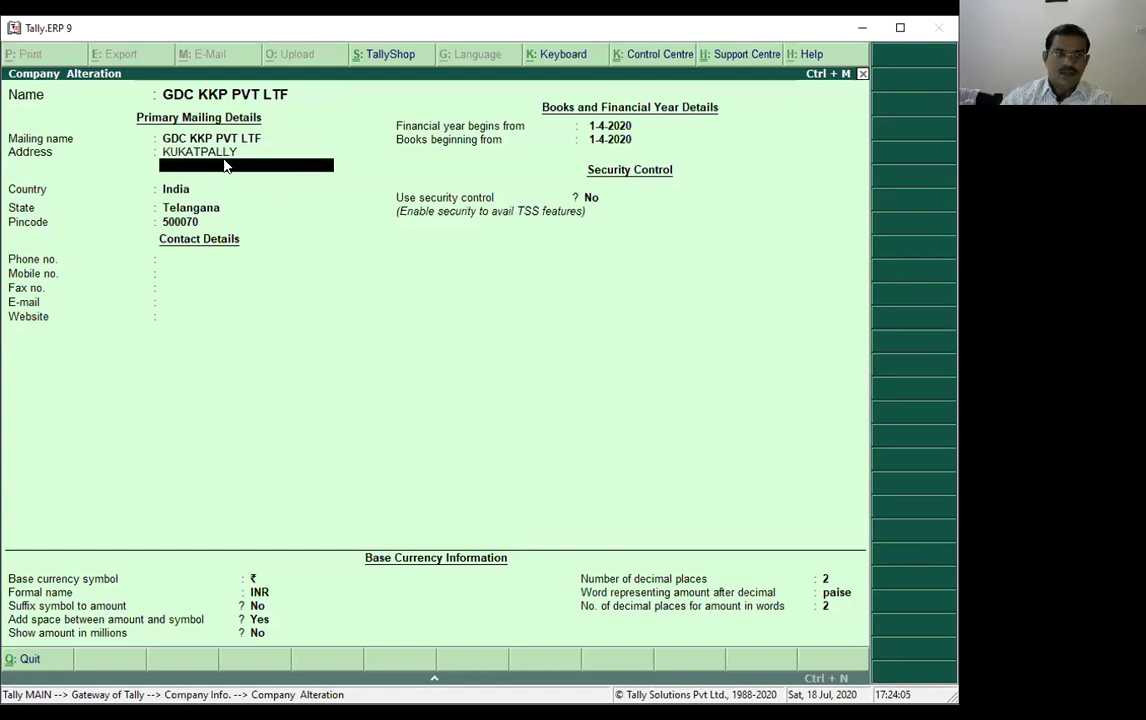
text(HYDEA)
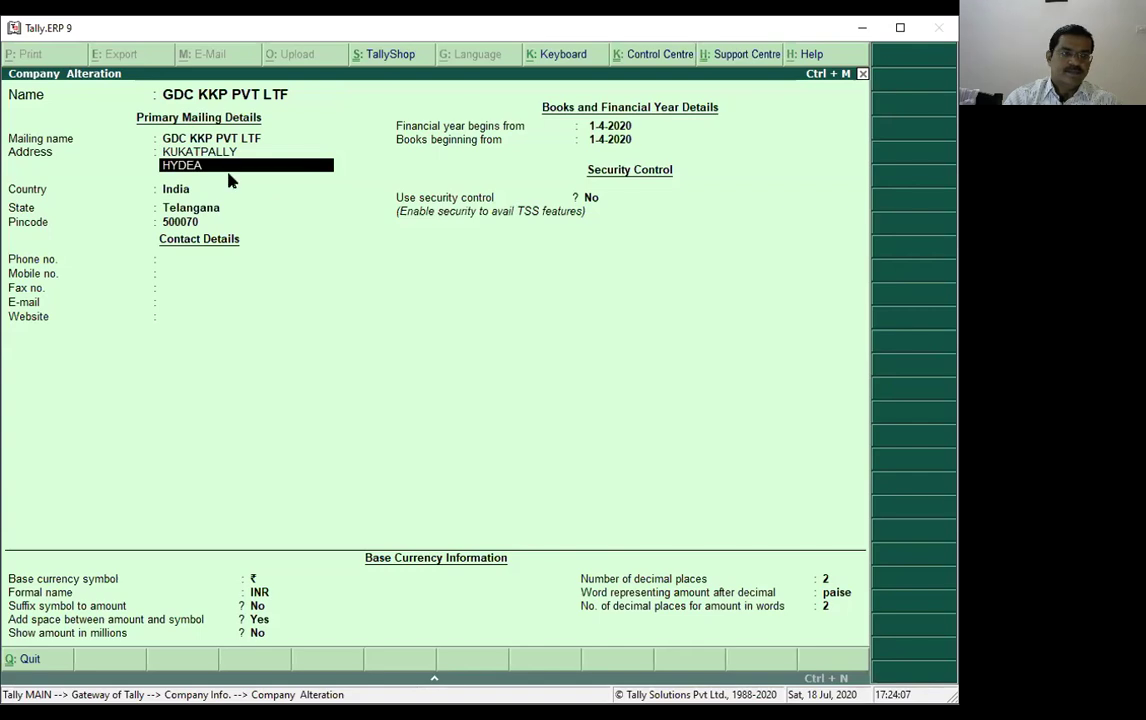
key(BackSpace)
key(BackSpace)
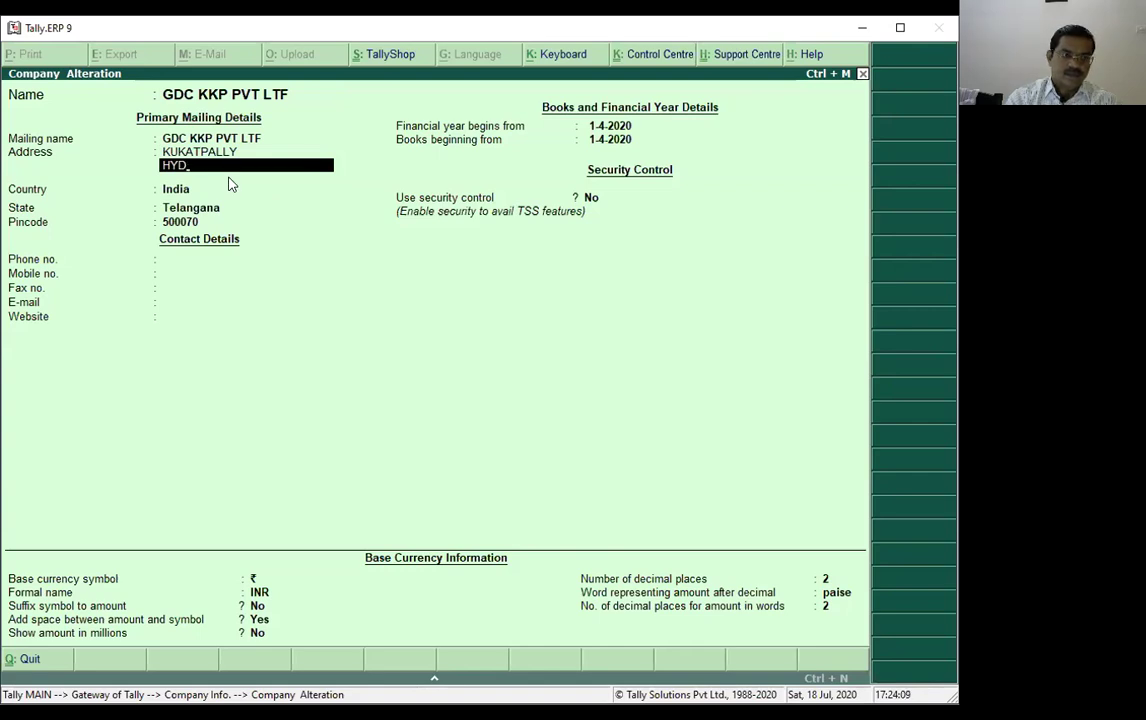
text(EARBAD)
- Keep the remaining mailing, contact, books and base currency details, save the company alteration, and return to the Gateway of Tally
key(Return)
key(Return)
key(Return)
key(Return)
key(Return)
key(Return)
key(Return)
key(Return)
key(Return)
key(Return)
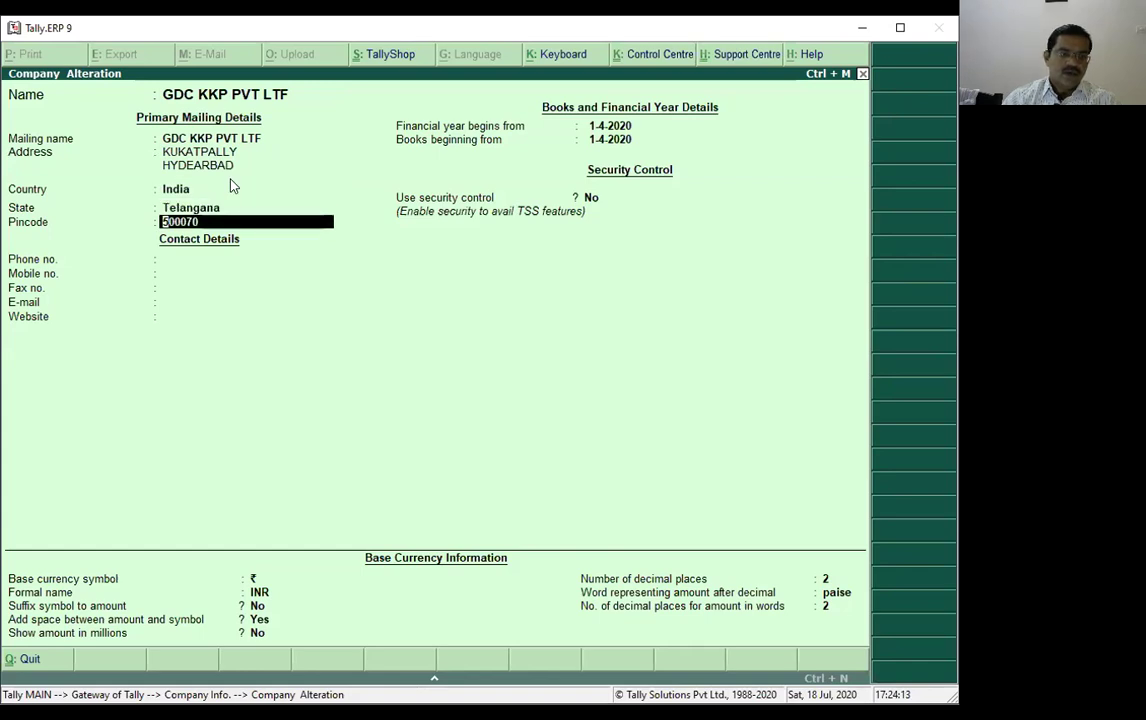
key(Return)
key(Return)
key(Return)
key(Return)
key(Return)
key(Return)
key(Return)
key(Return)
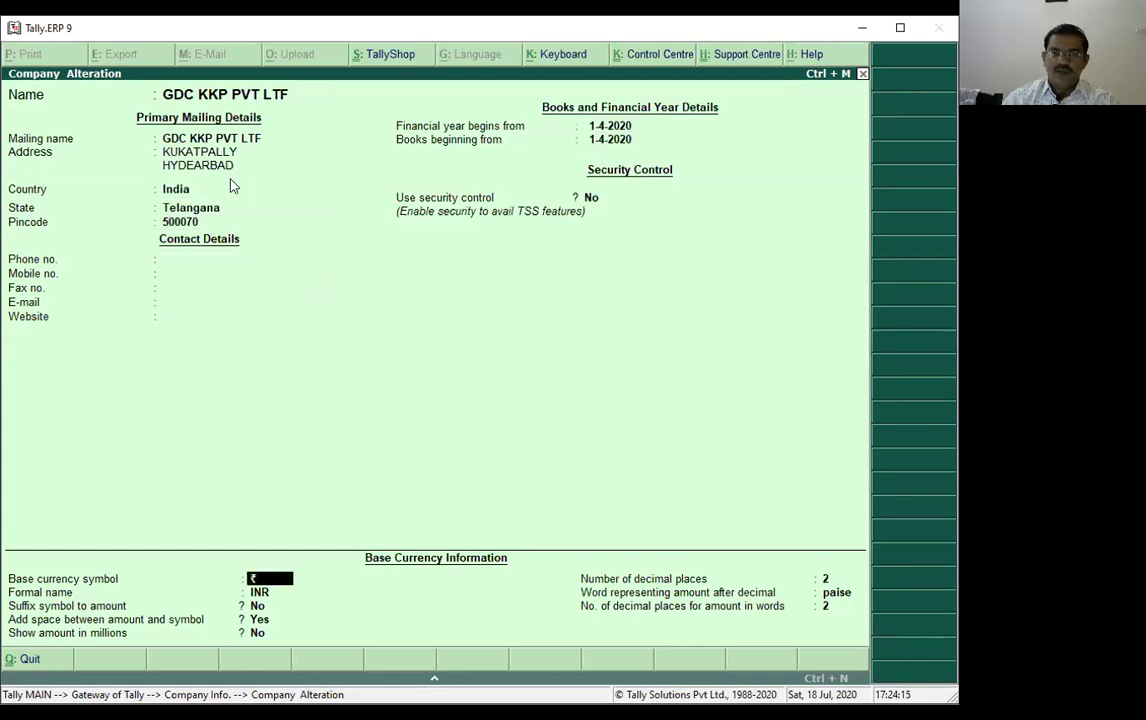
key(Return)
key(Return)
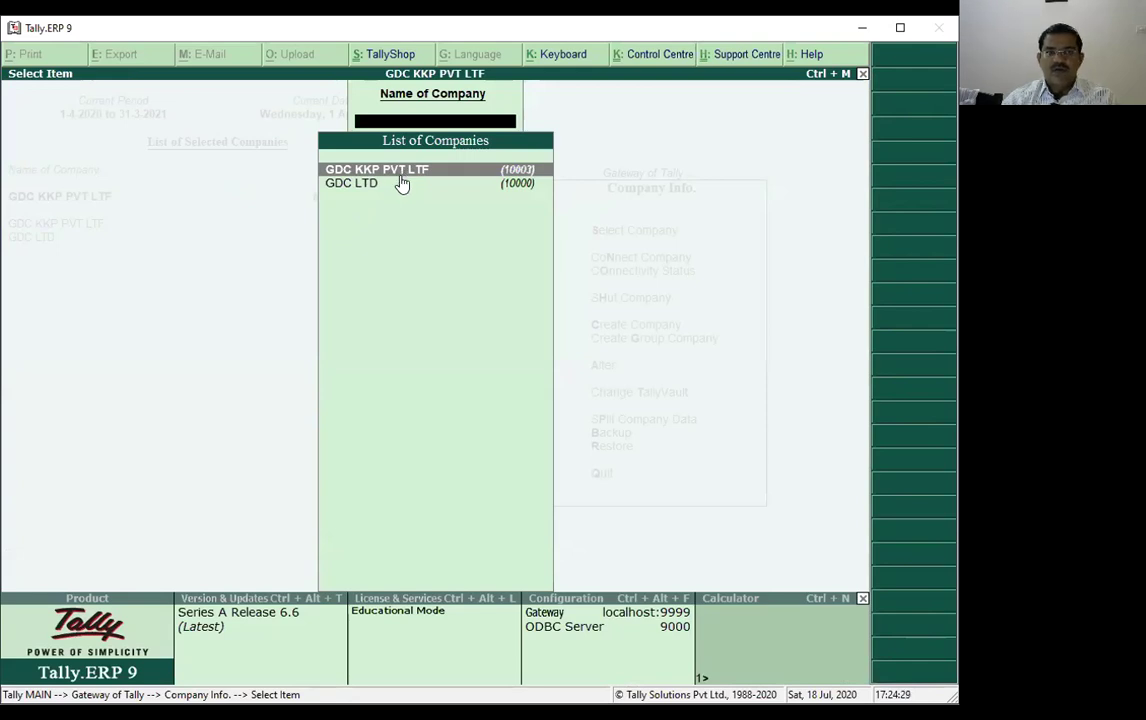
key(Escape)
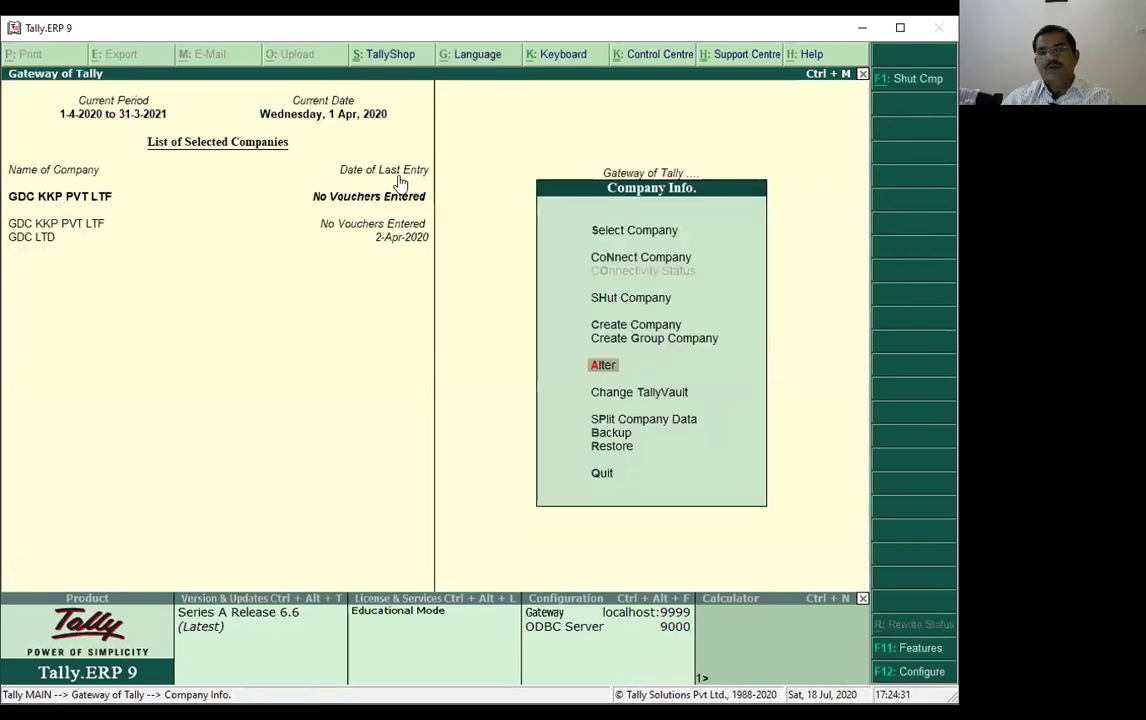
key(Escape)
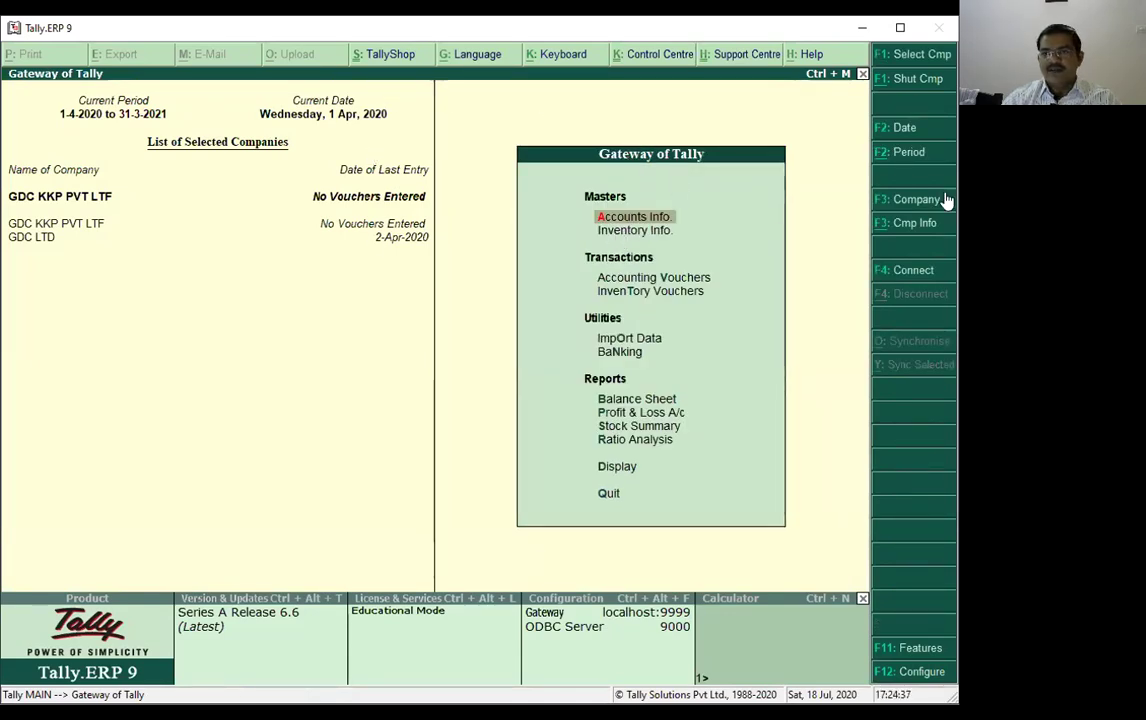
- Select GDC KKP PVT LTF as the active company from the list of companies
click(900, 222)
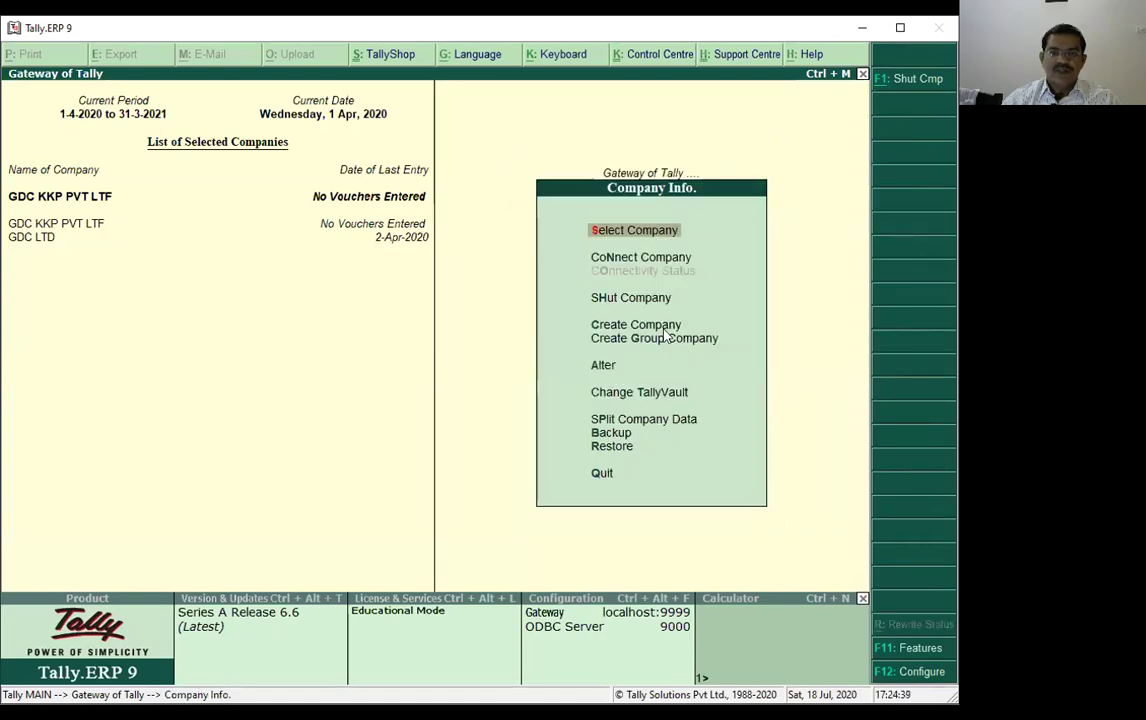
click(640, 231)
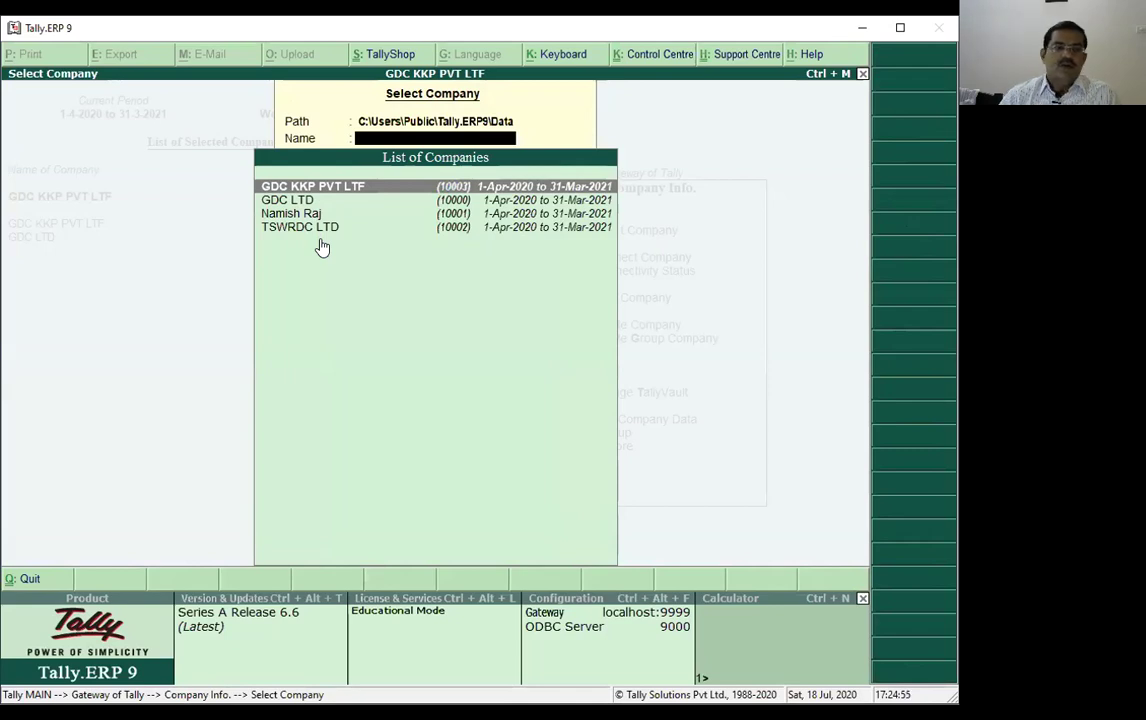
click(327, 189)
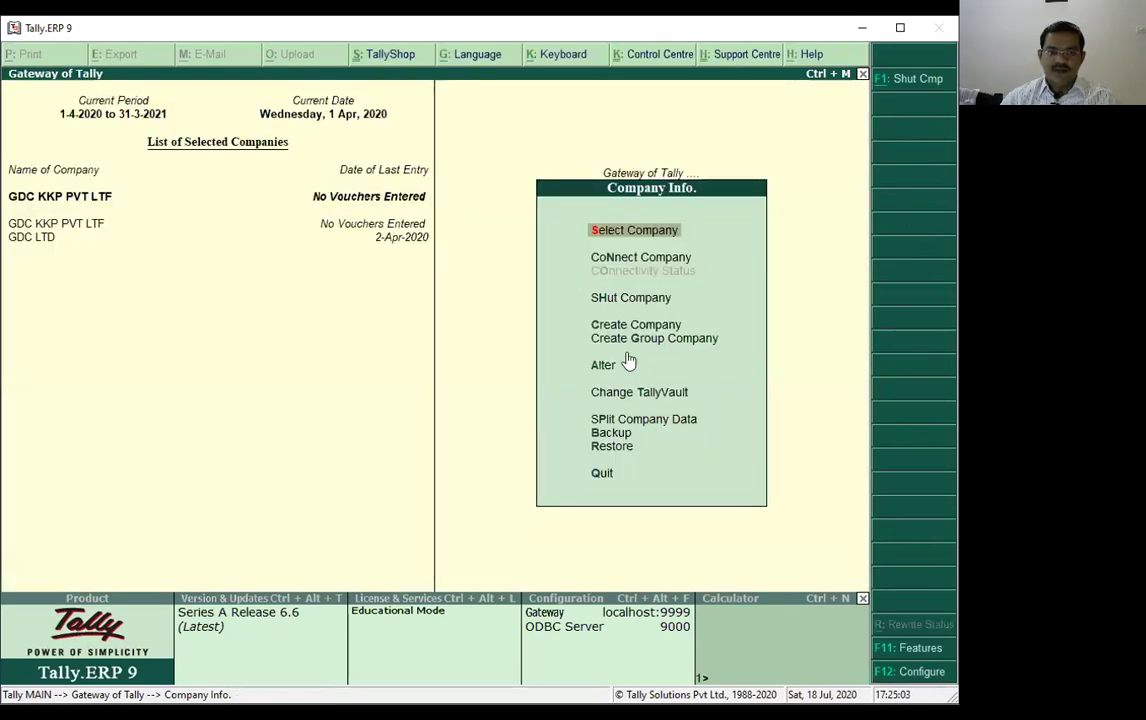
- Load TSWRDC LTD from the list of companies and return to the Gateway of Tally
click(645, 230)
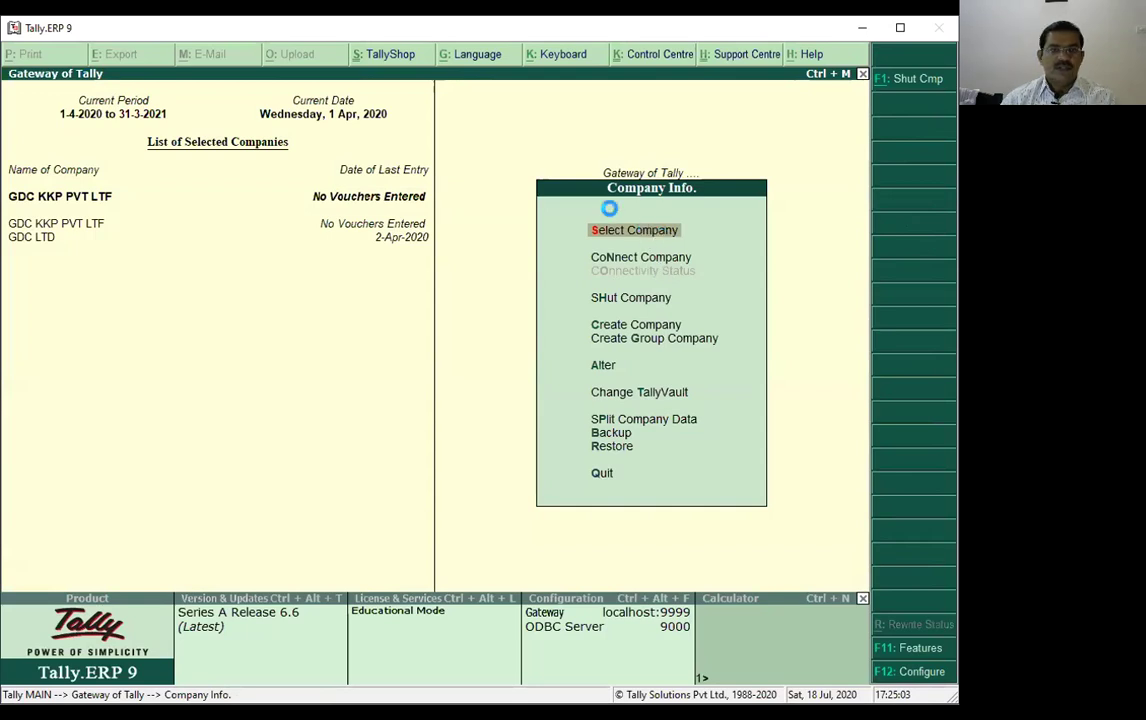
click(609, 208)
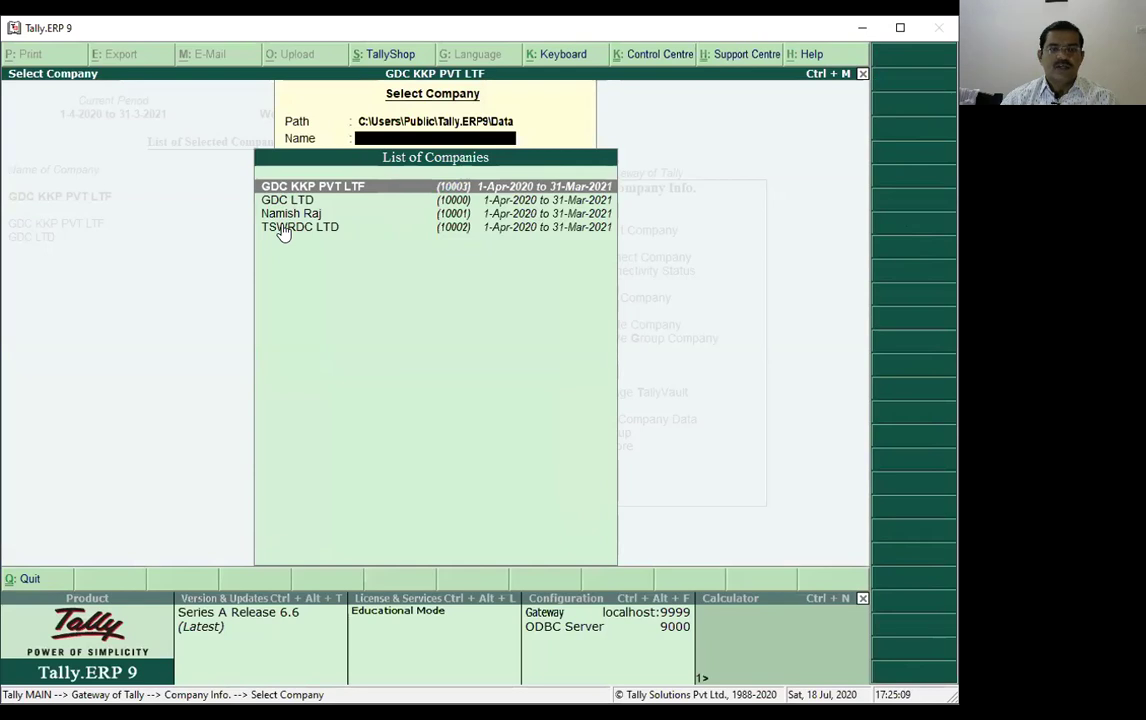
click(282, 229)
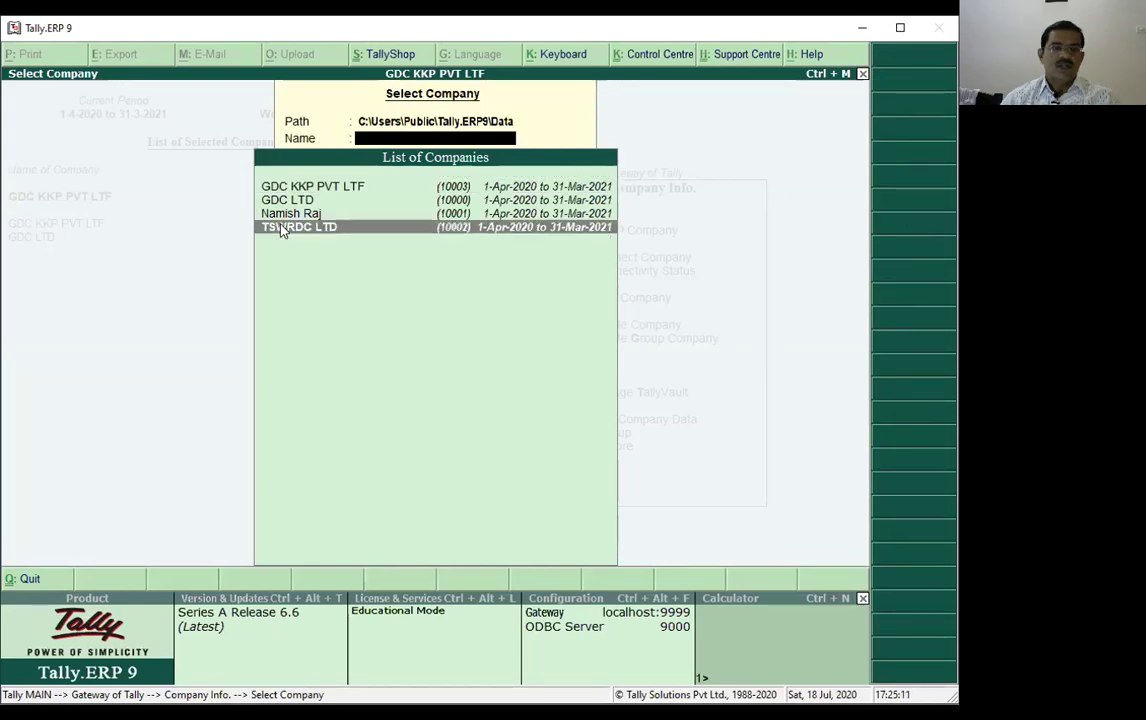
key(Return)
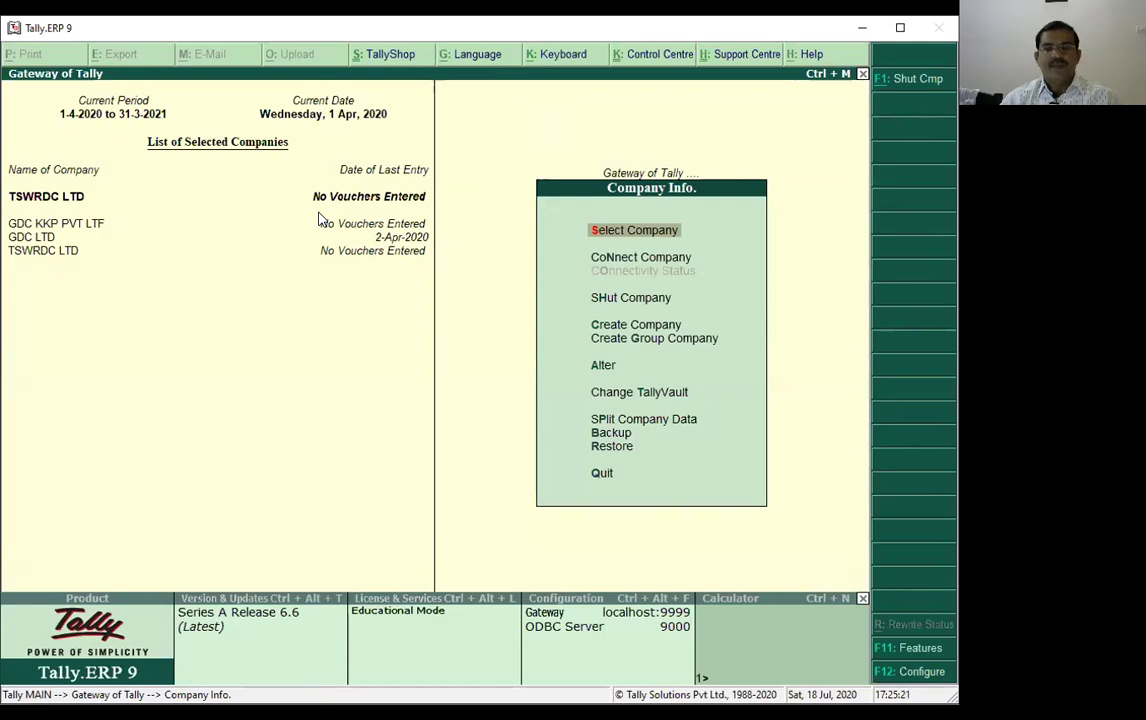
key(Escape)
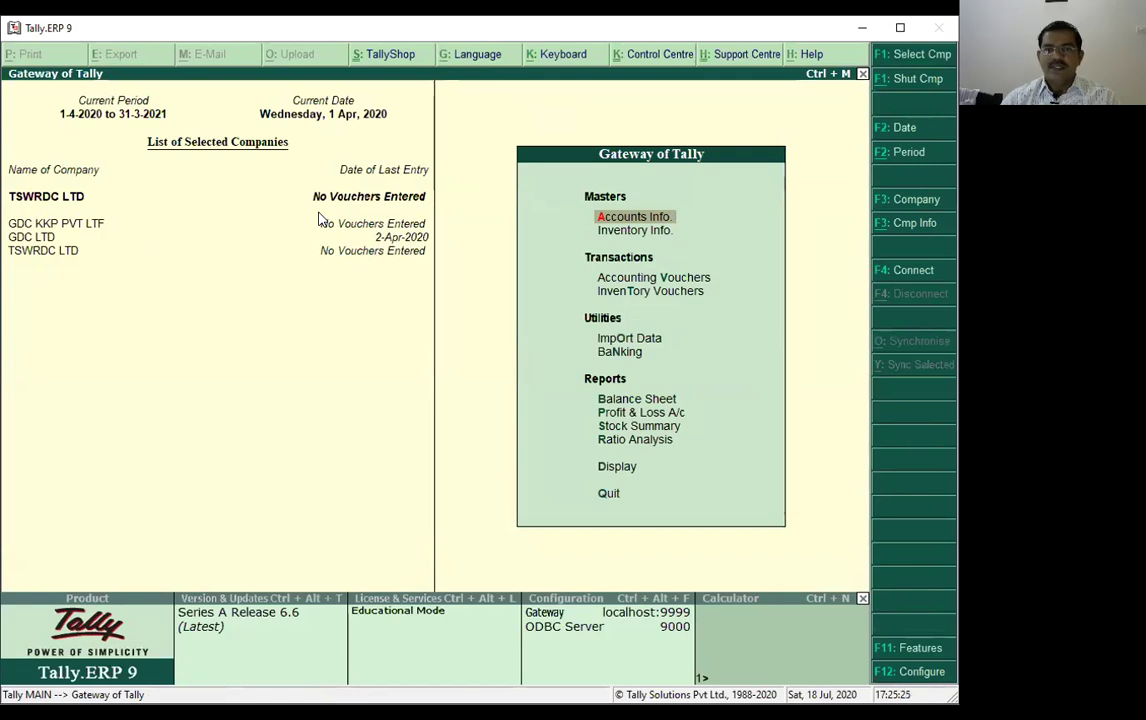
- Shut the company TSWRDC LTD and return to the Gateway of Tally
click(918, 228)
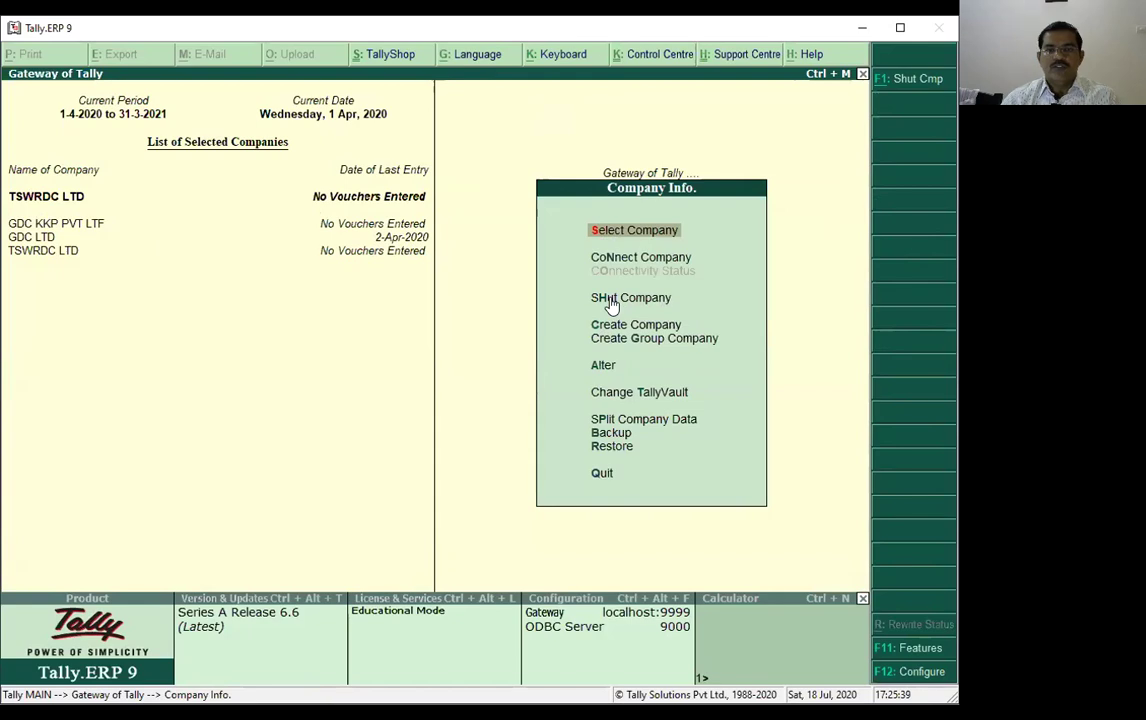
key(Escape)
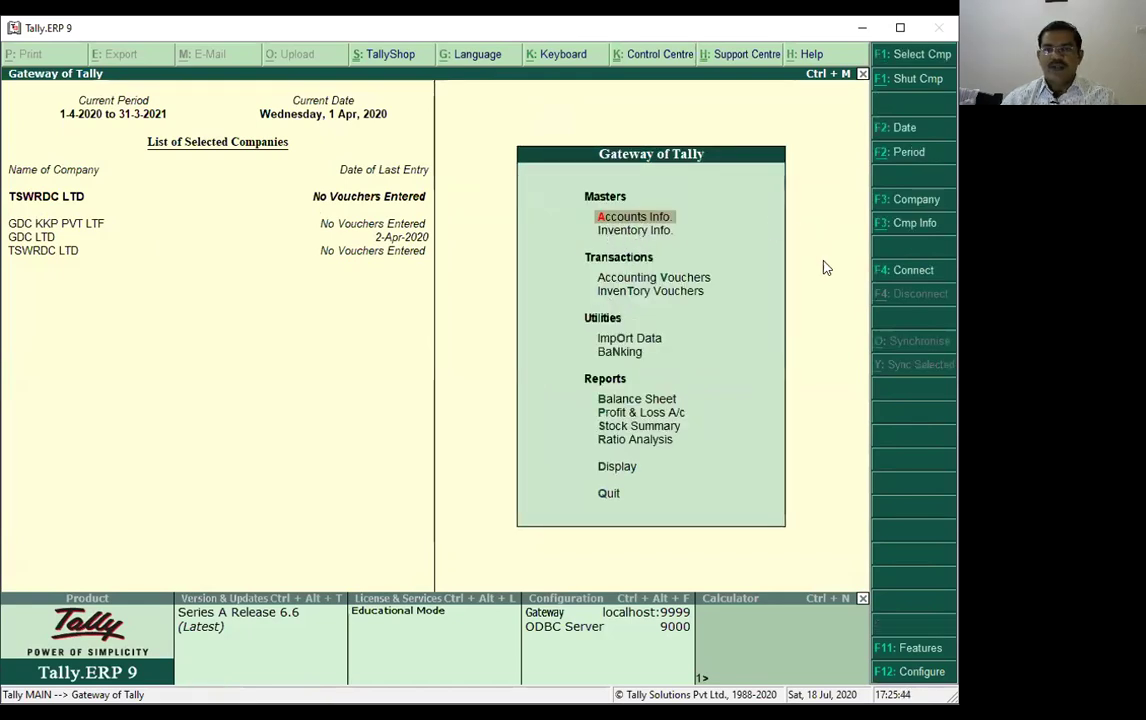
click(913, 226)
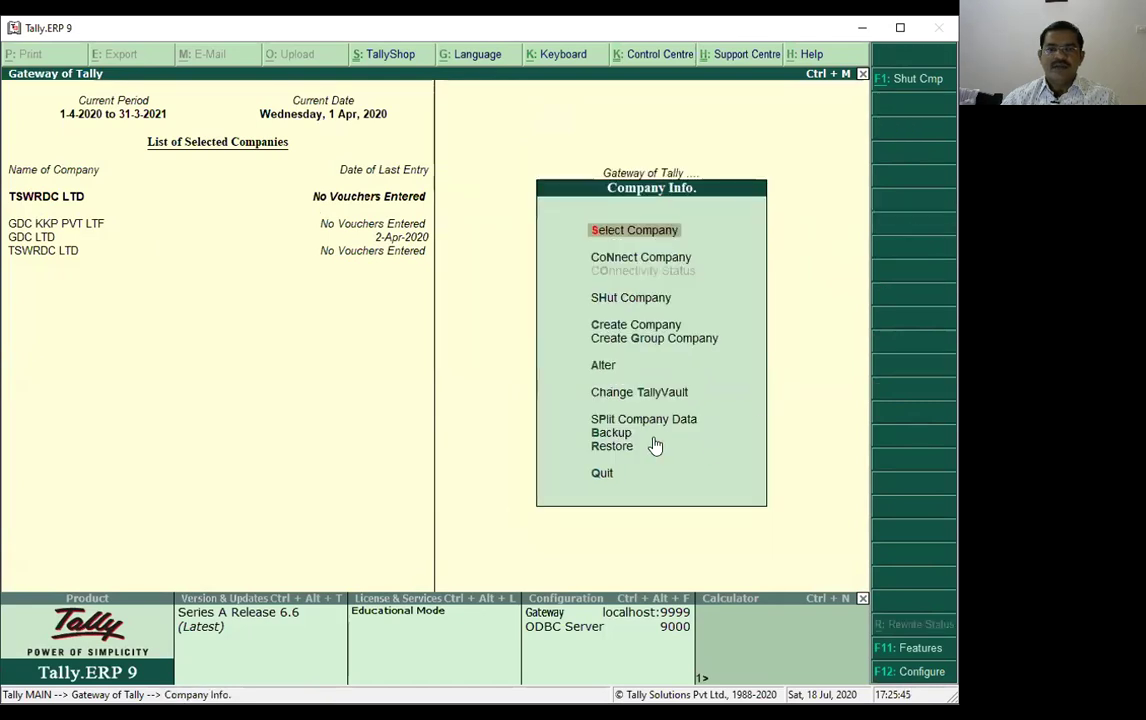
click(614, 299)
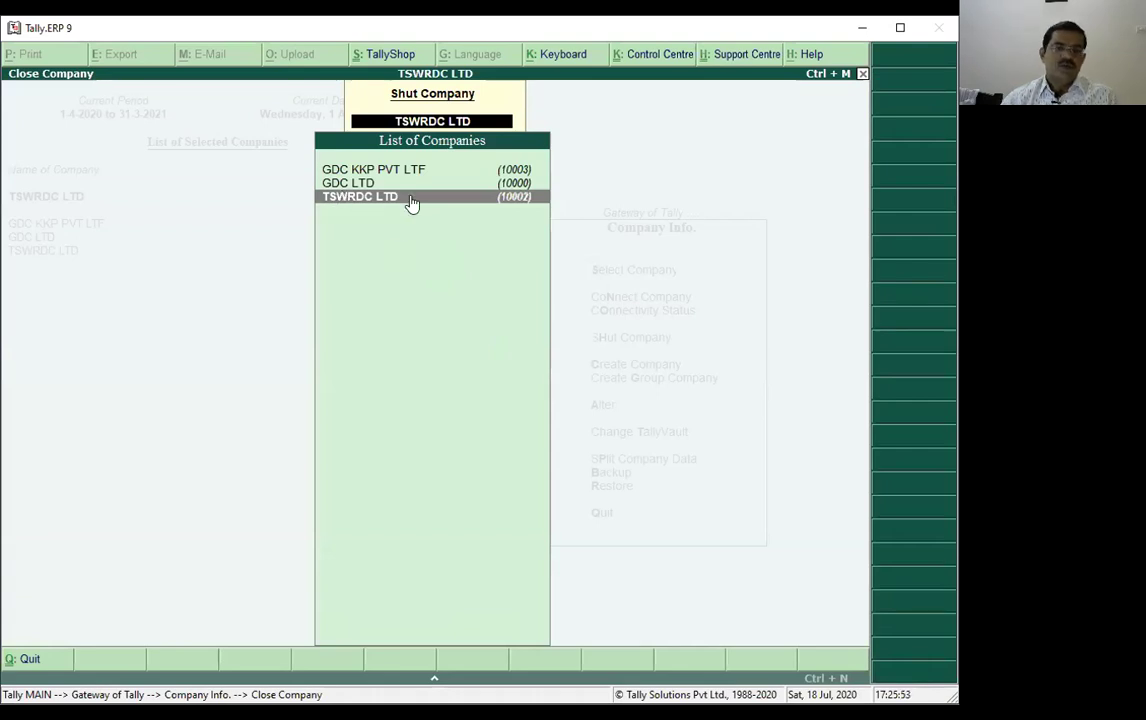
click(412, 198)
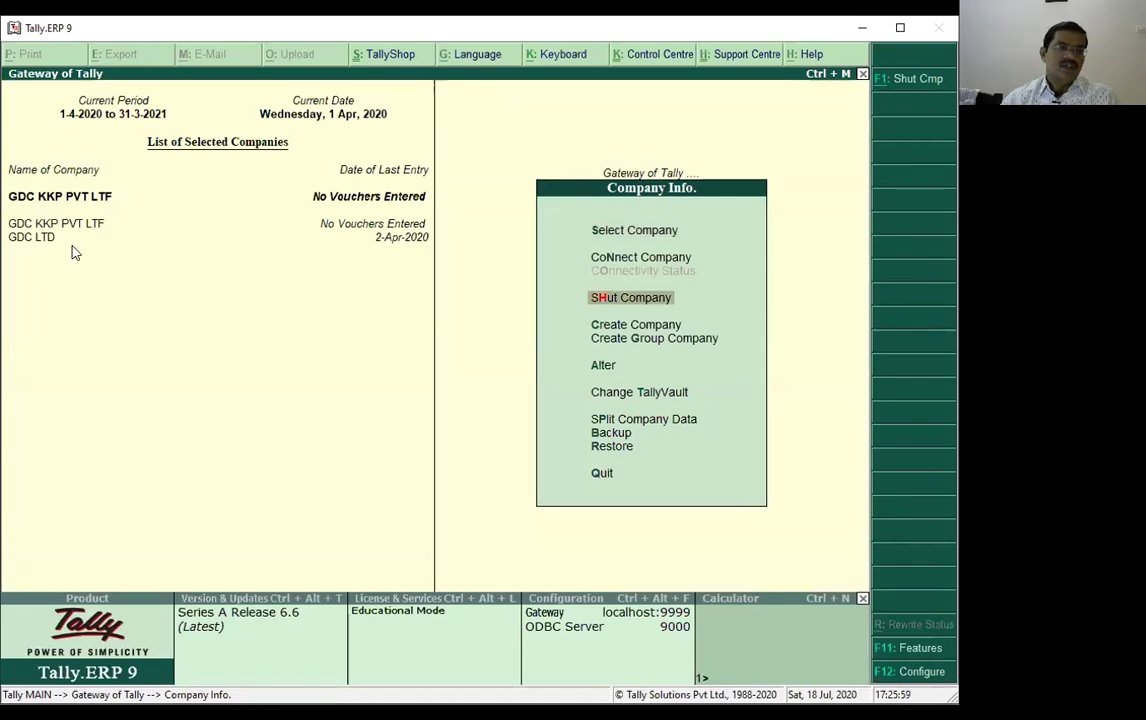
key(Escape)
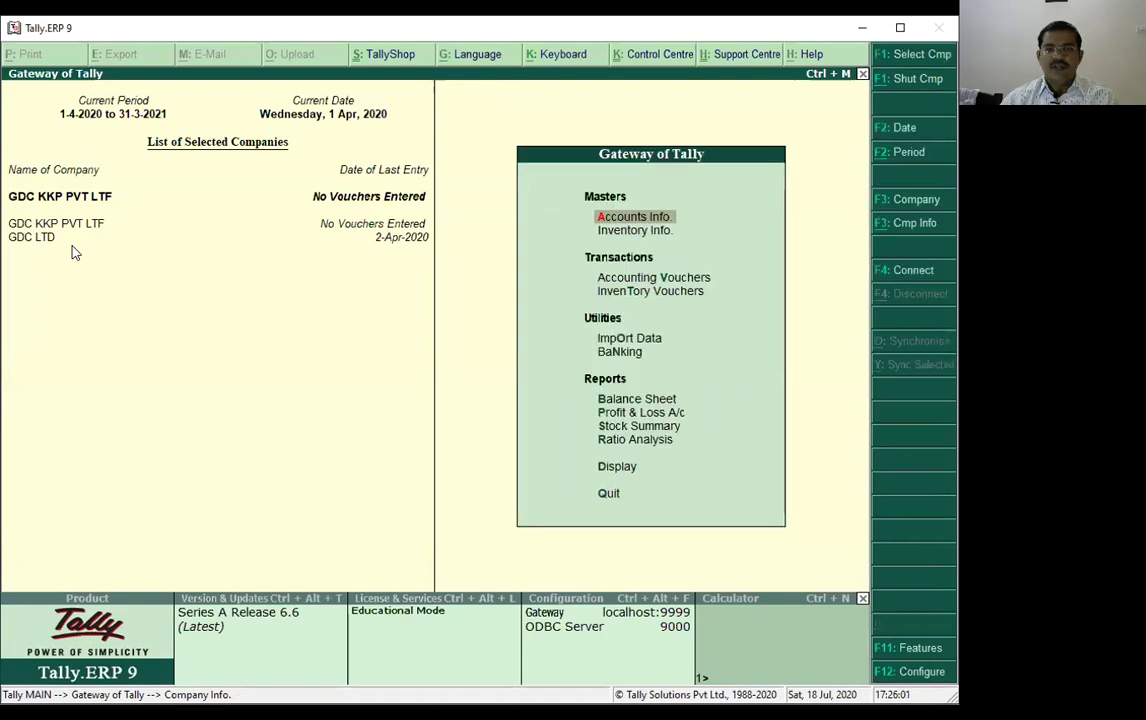
- Shut the company GDC LTD, keeping GDC KKP PVT LTF loaded, and return to the Gateway of Tally
click(896, 225)
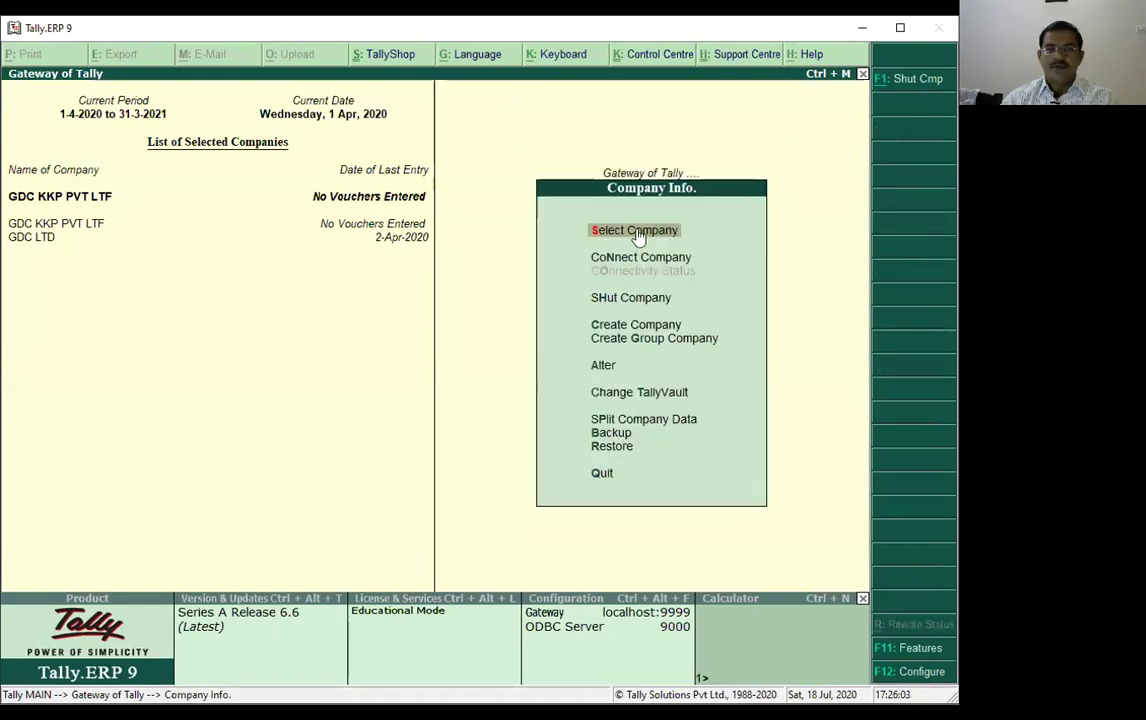
click(617, 298)
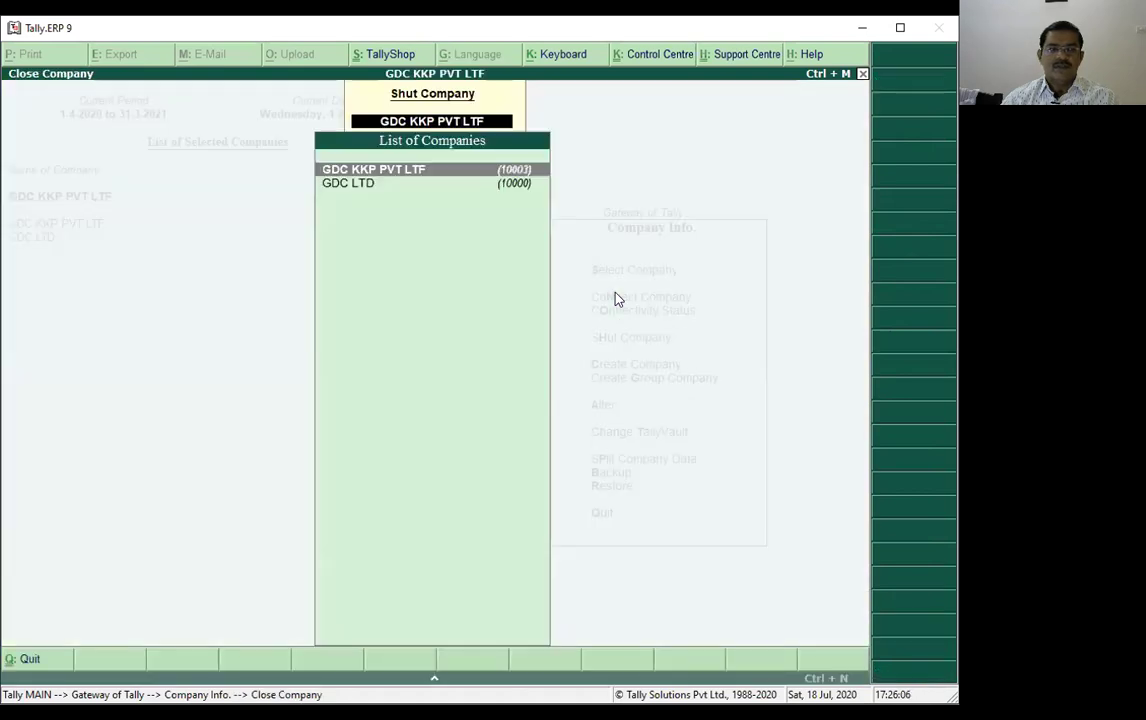
click(358, 188)
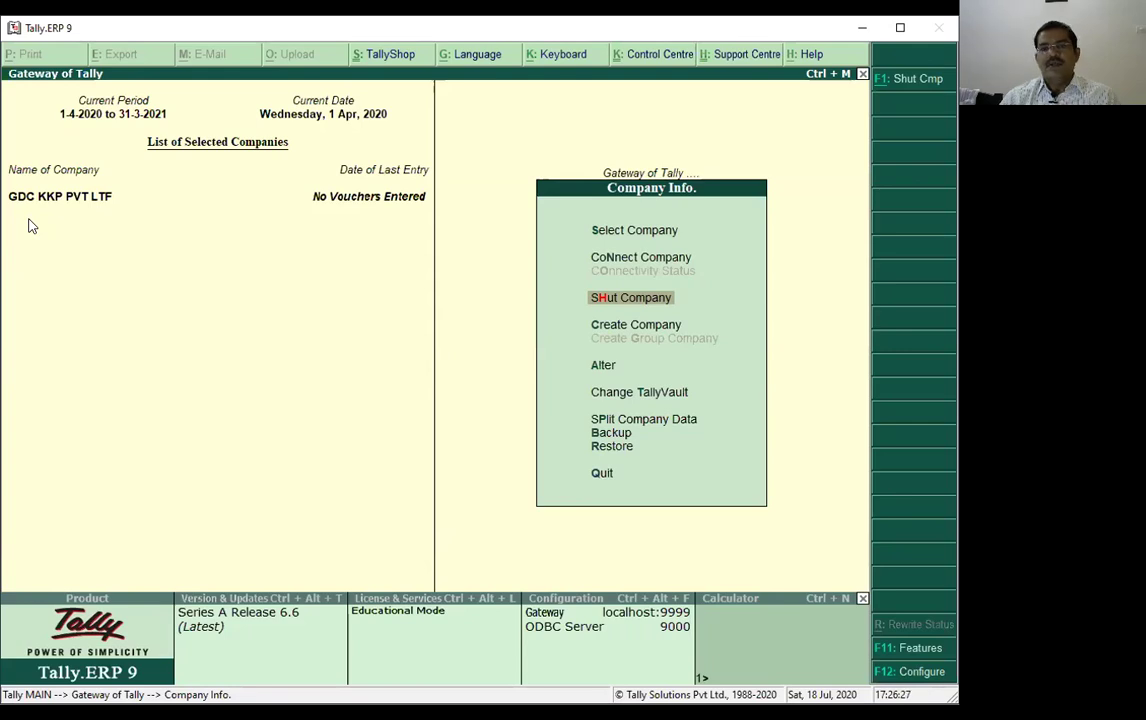
key(Escape)
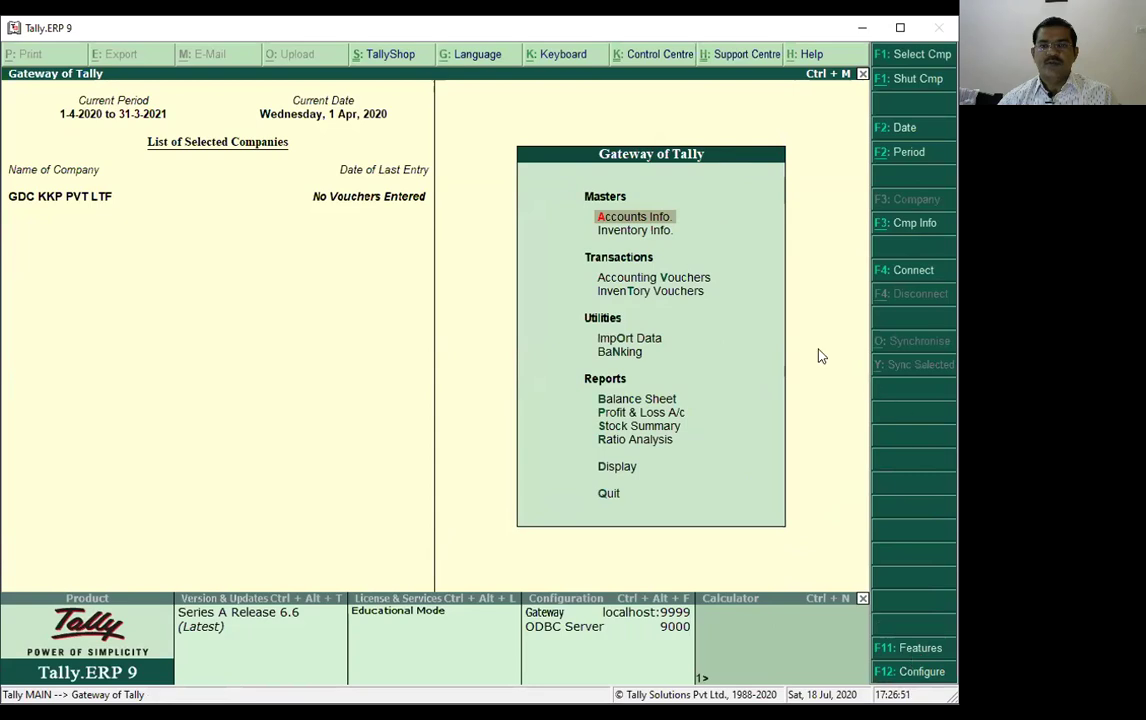
- Open the accounting features of GDC KKP PVT LTF and set Enable multi-currency to Yes
click(903, 650)
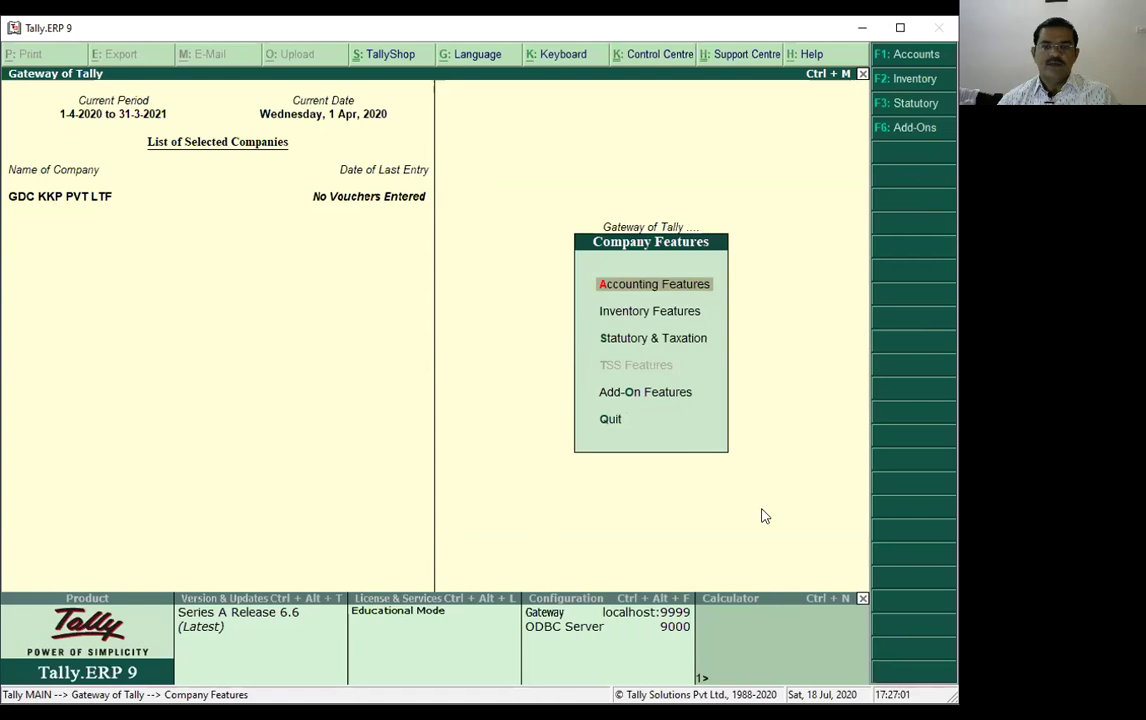
click(648, 289)
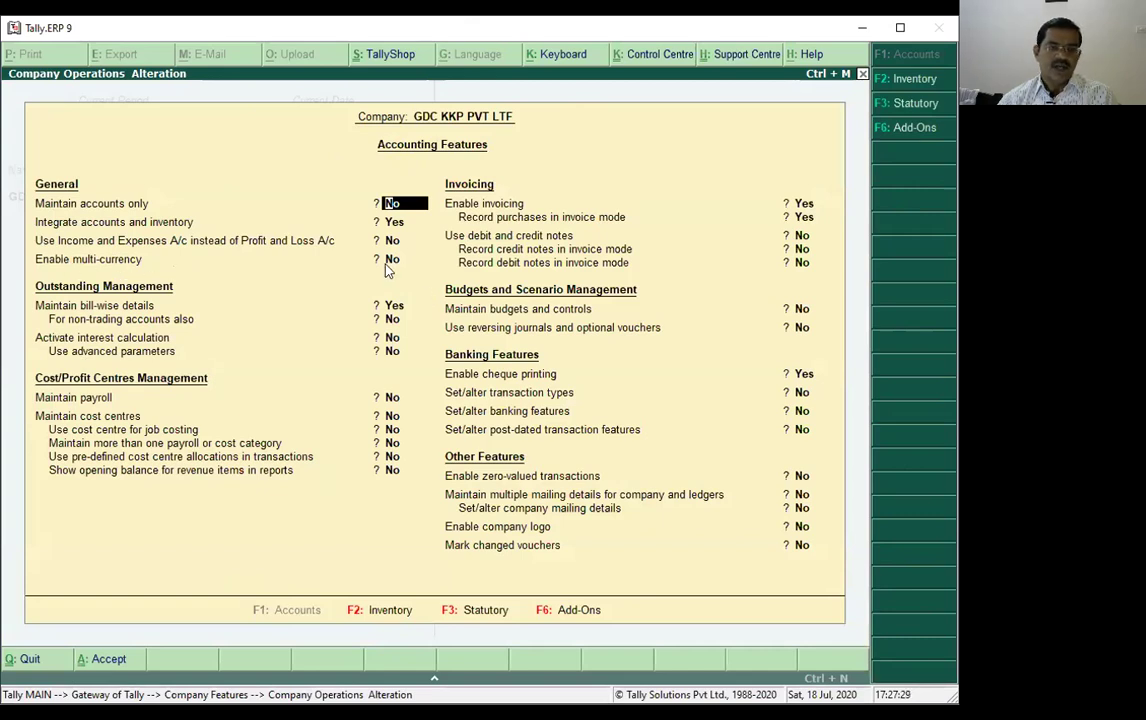
key(Return)
key(Return)
text(YES)
key(Return)
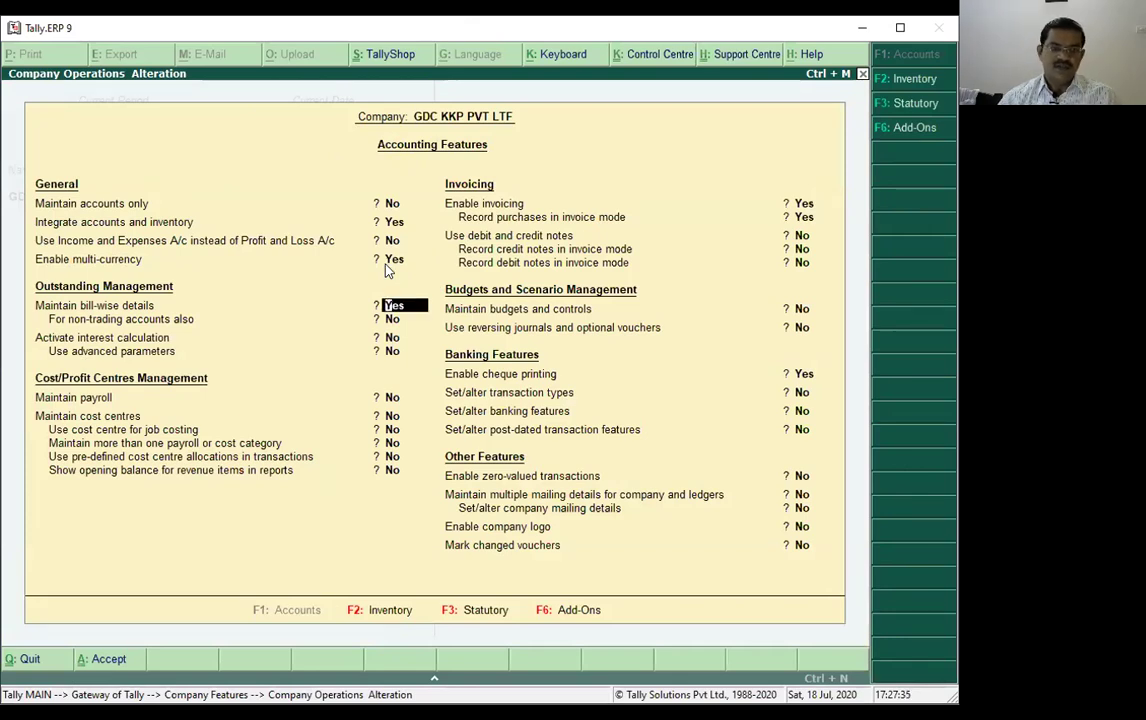
- Keep the remaining accounting features of GDC KKP PVT LTF at their existing values and accept the form
key(Return)
key(Return)
key(Return)
key(Return)
key(Return)
key(Return)
key(Return)
key(Return)
key(Return)
key(Return)
key(Return)
key(Return)
key(Return)
key(Return)
key(Return)
key(Return)
key(Return)
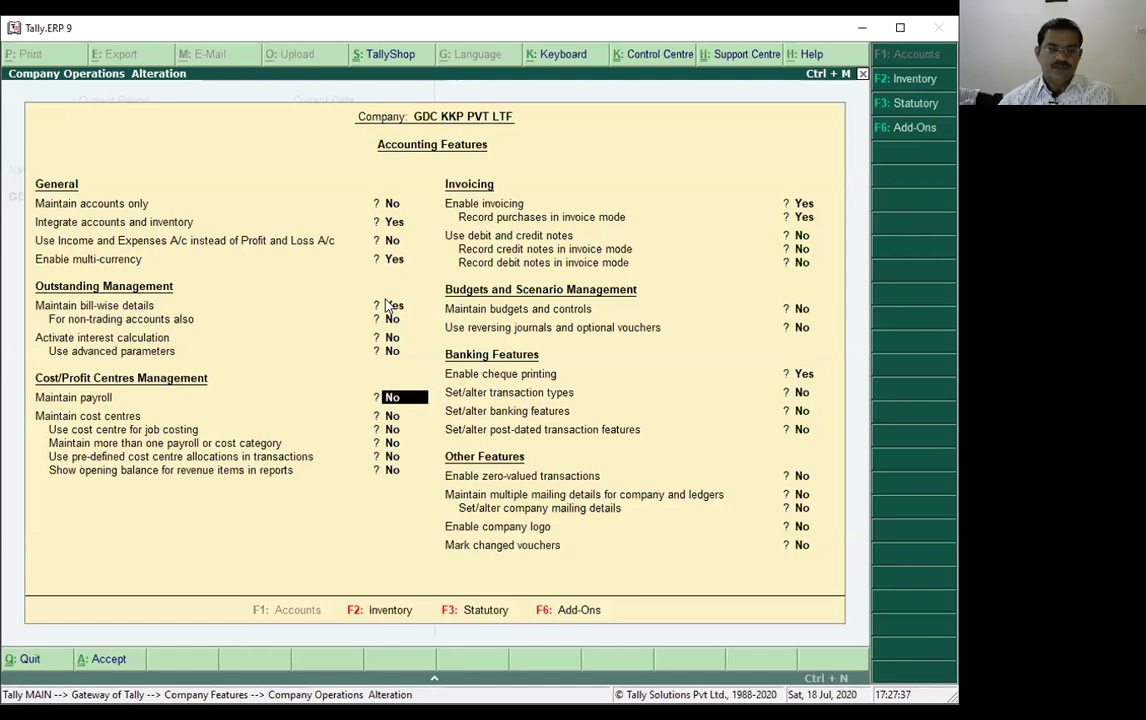
key(Return)
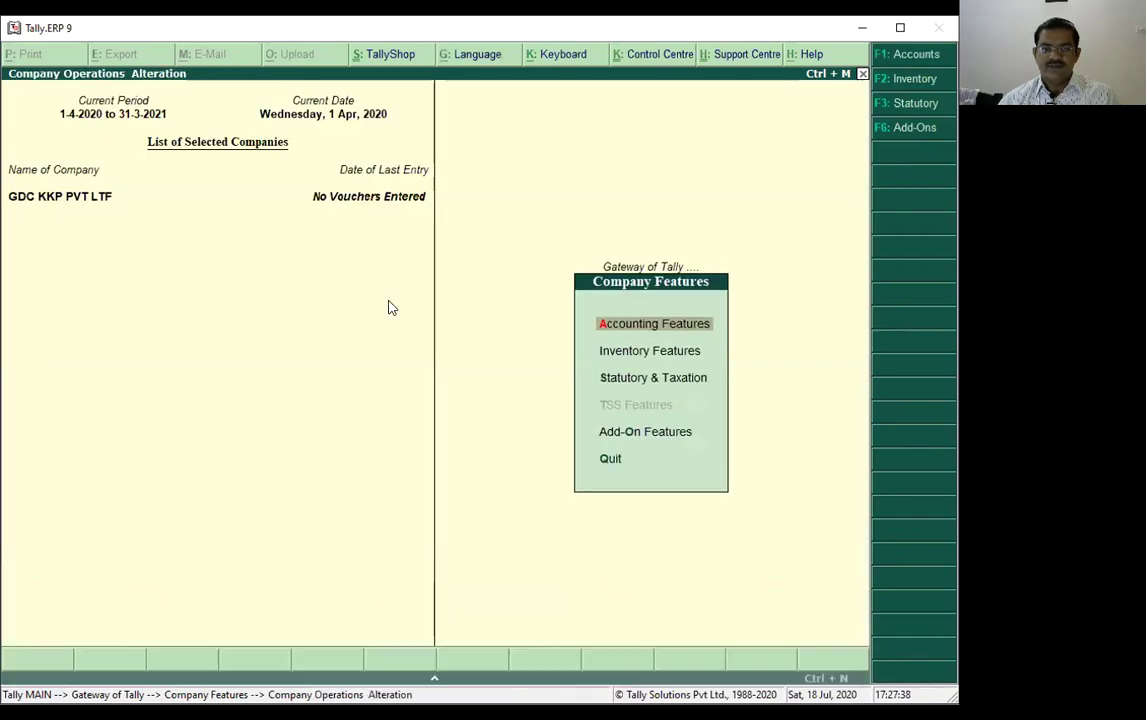
- Reopen the accounting features of GDC KKP PVT LTF to check the settings, and return to the Gateway of Tally
key(Return)
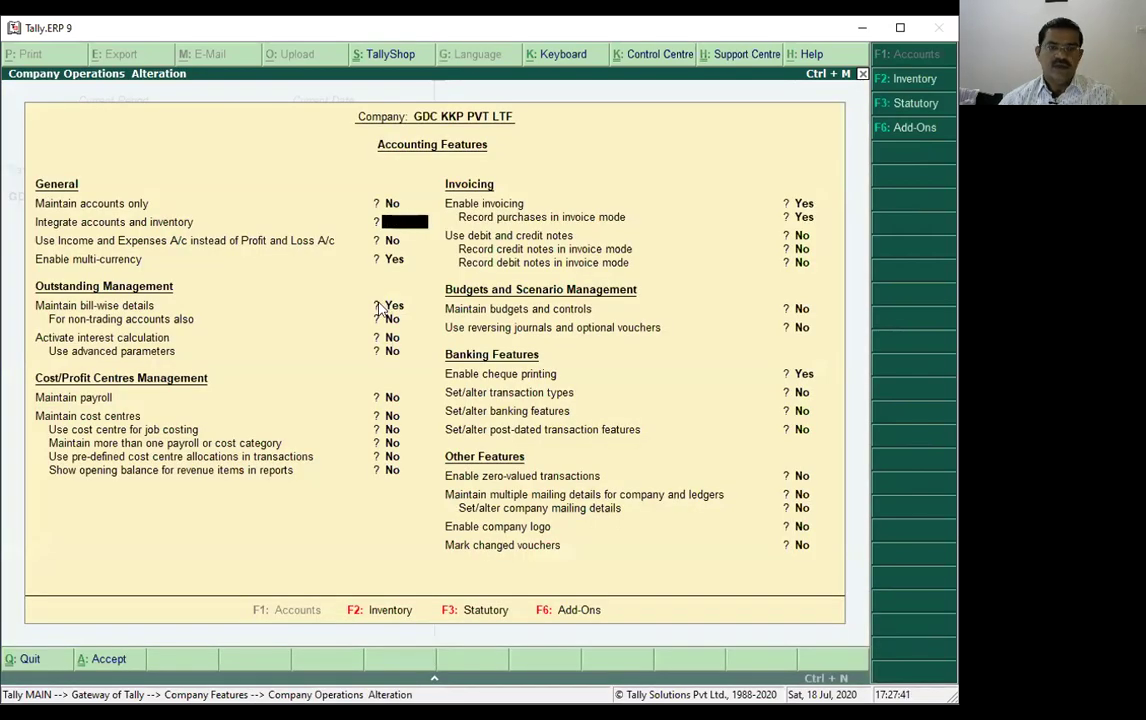
key(Escape)
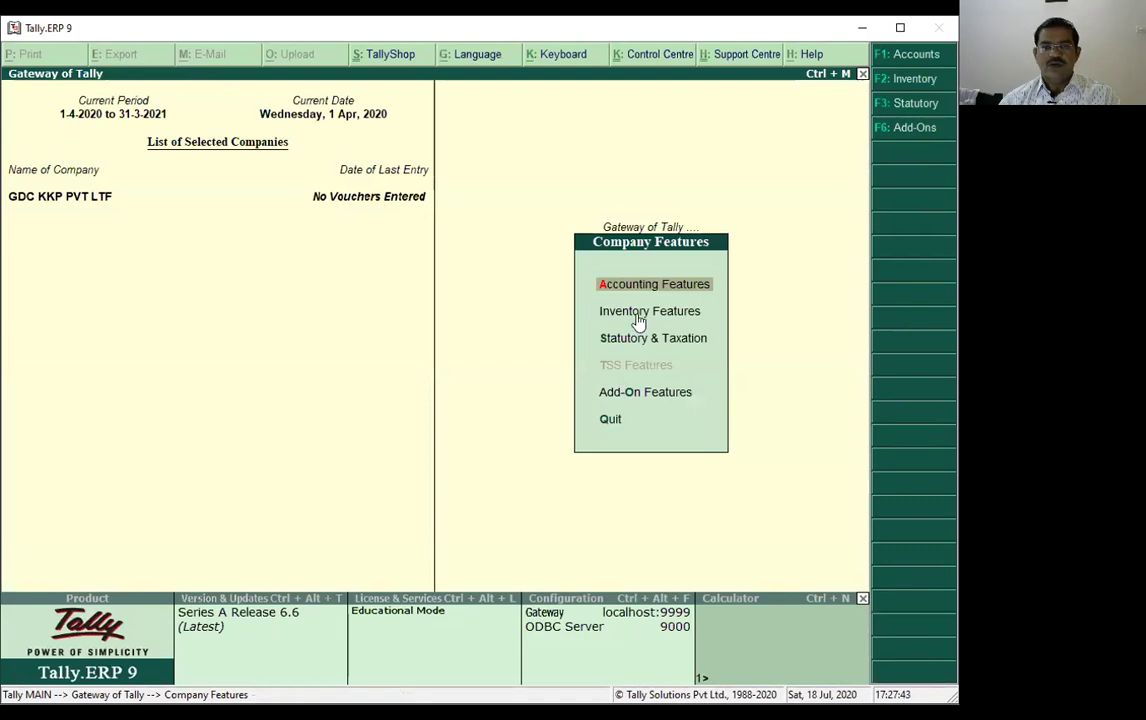
key(Down)
key(Escape)
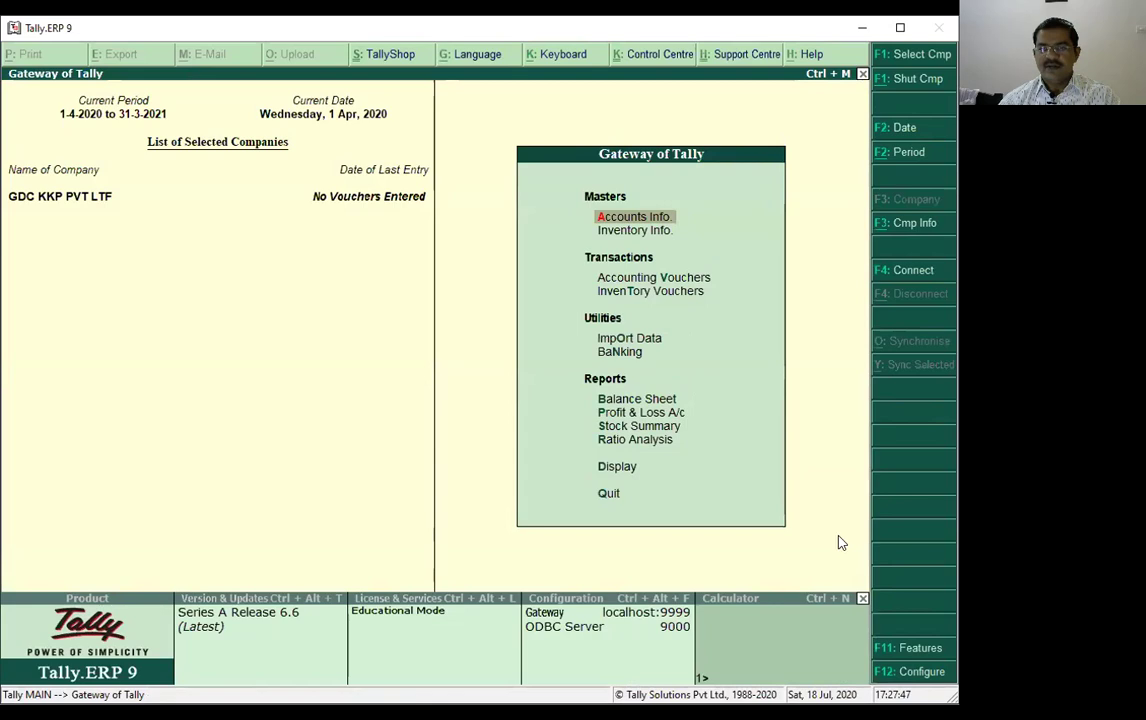
- Go through all inventory features of GDC KKP PVT LTF without changing them and return to the Company Features list
click(903, 648)
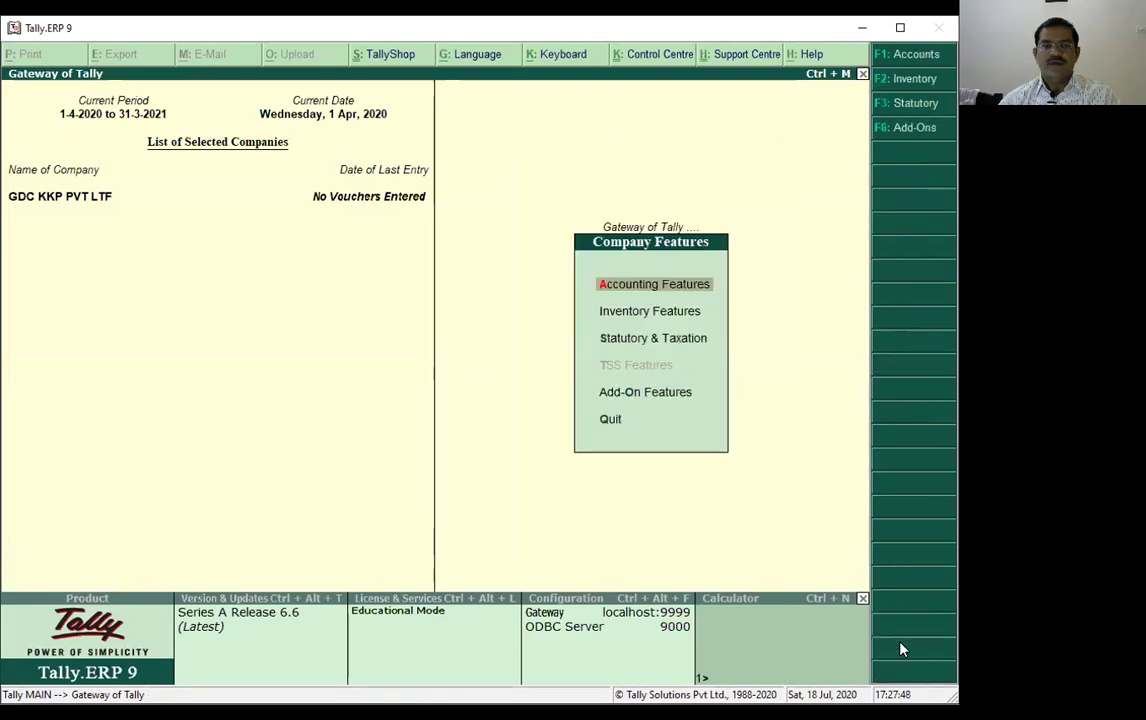
click(612, 314)
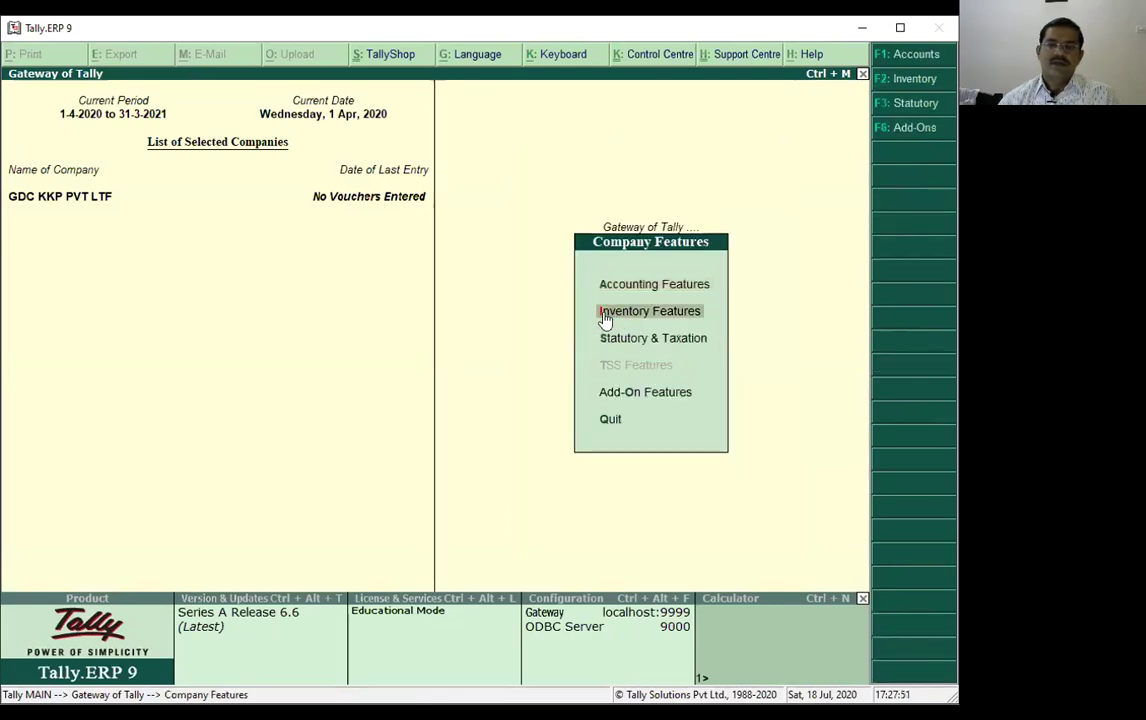
click(606, 313)
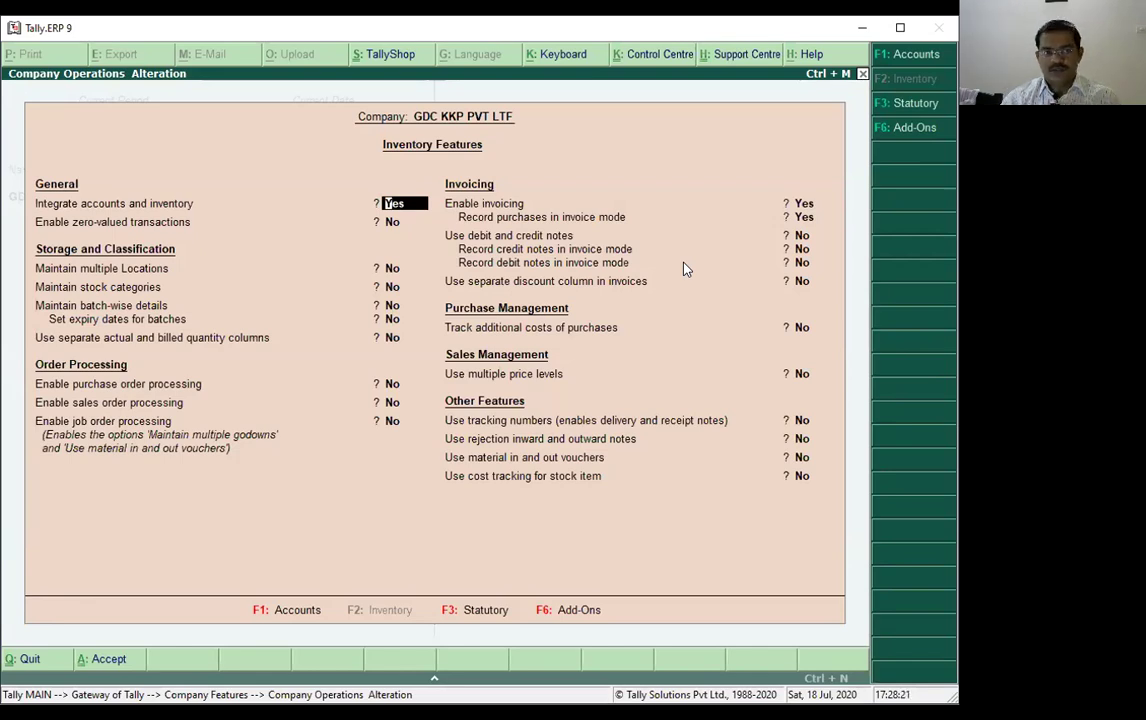
key(Return)
key(Return)
key(Return)
key(Return)
key(Return)
key(Return)
key(Return)
key(Return)
key(Return)
key(Return)
key(Return)
key(Return)
key(Return)
key(Return)
key(Return)
key(Return)
key(Return)
key(Return)
key(Return)
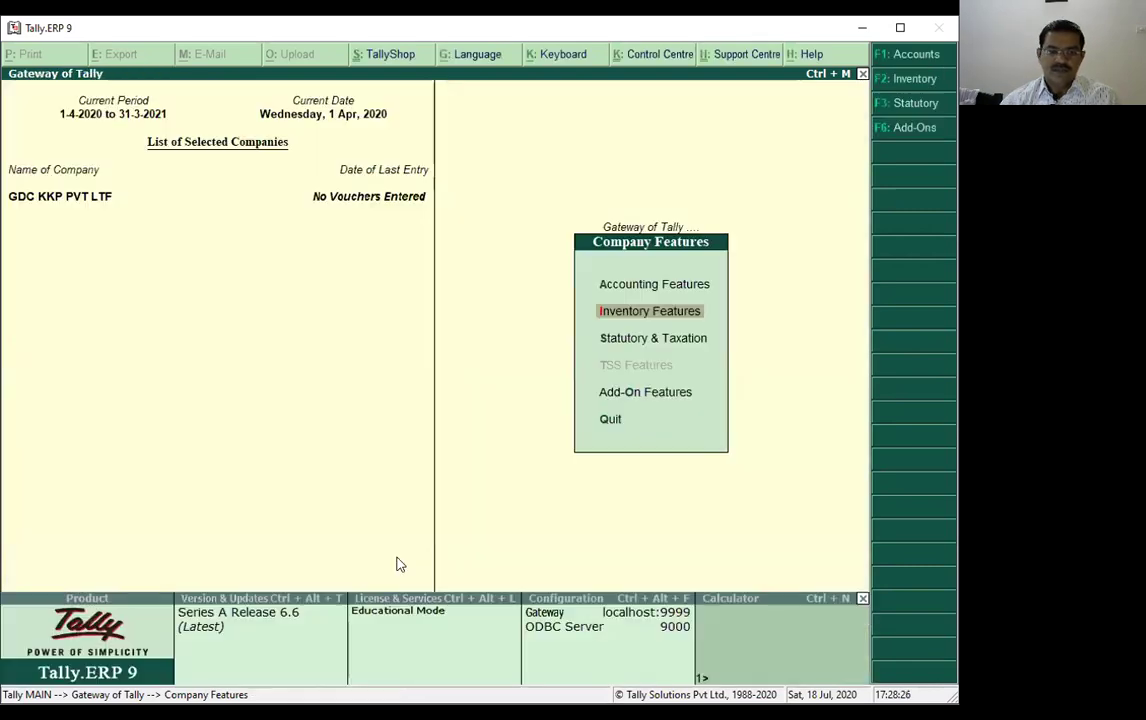
- Review the Statutory and Taxation features, accept them without changes, and return to the Gateway of Tally
click(608, 343)
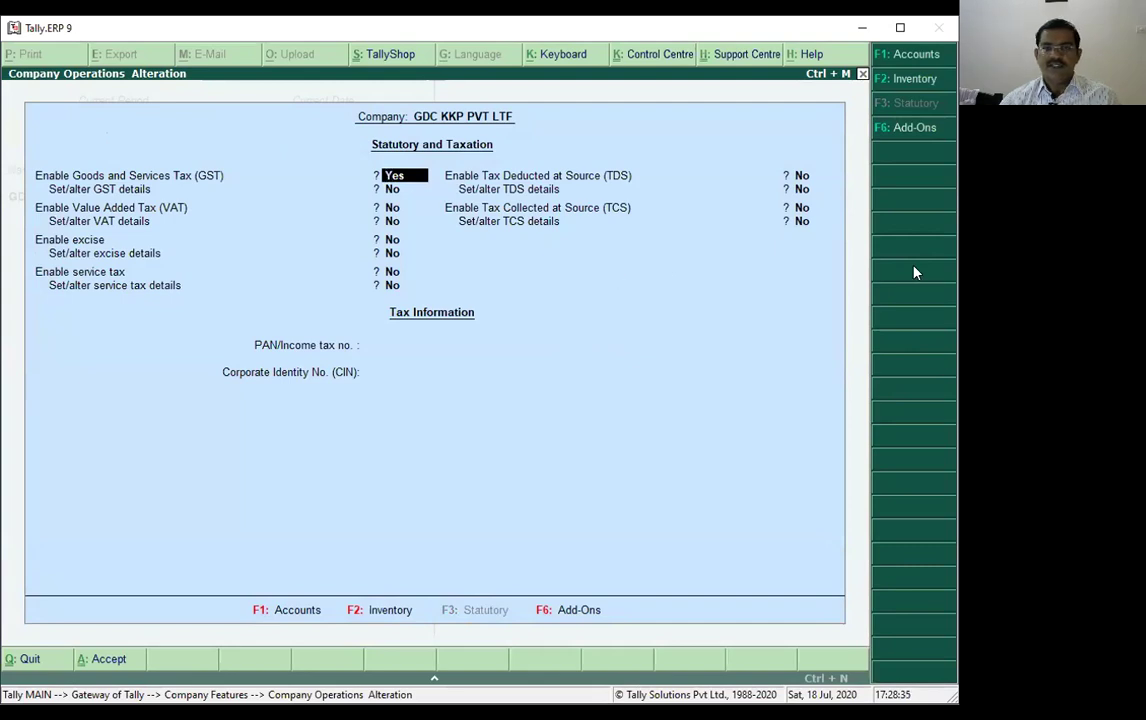
key(Return)
key(Return)
key(Return)
key(Return)
key(Return)
key(Return)
key(Return)
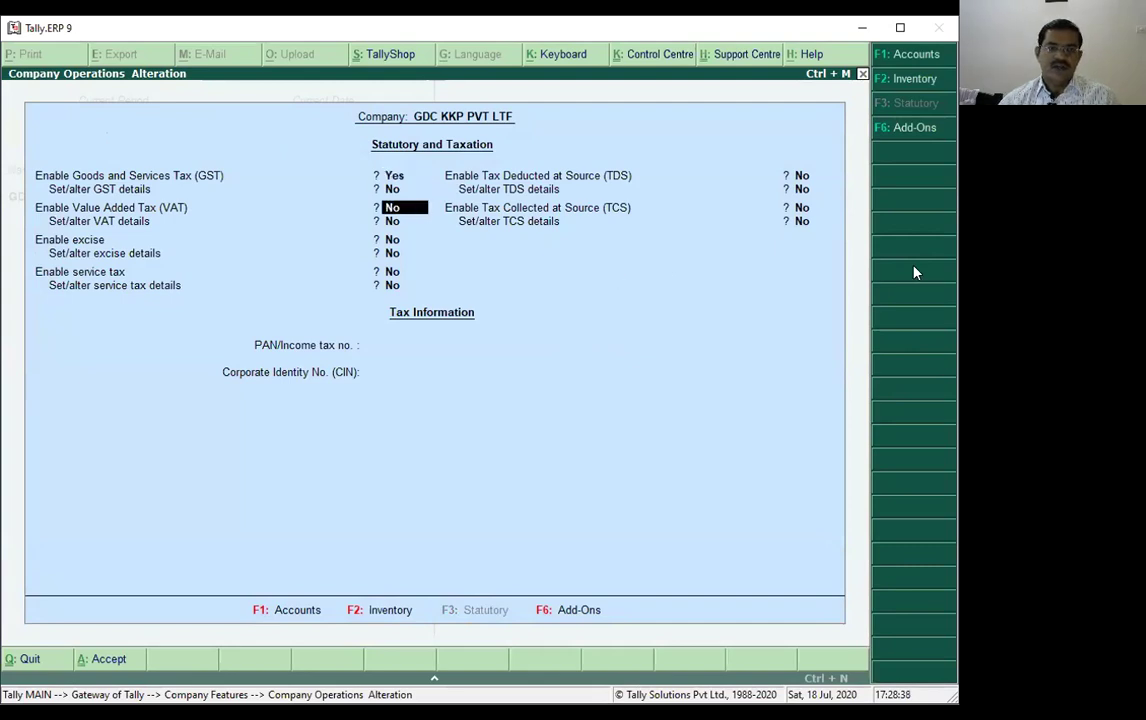
key(Return)
key(Return)
key(Return)
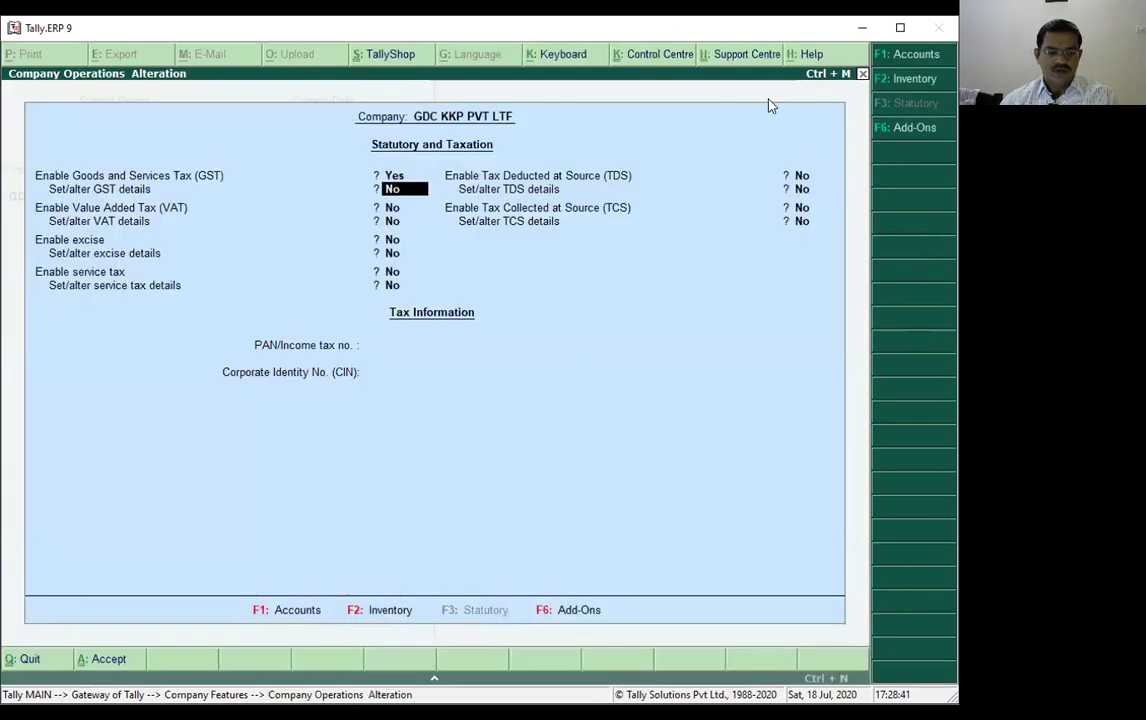
key(ctrl+a)
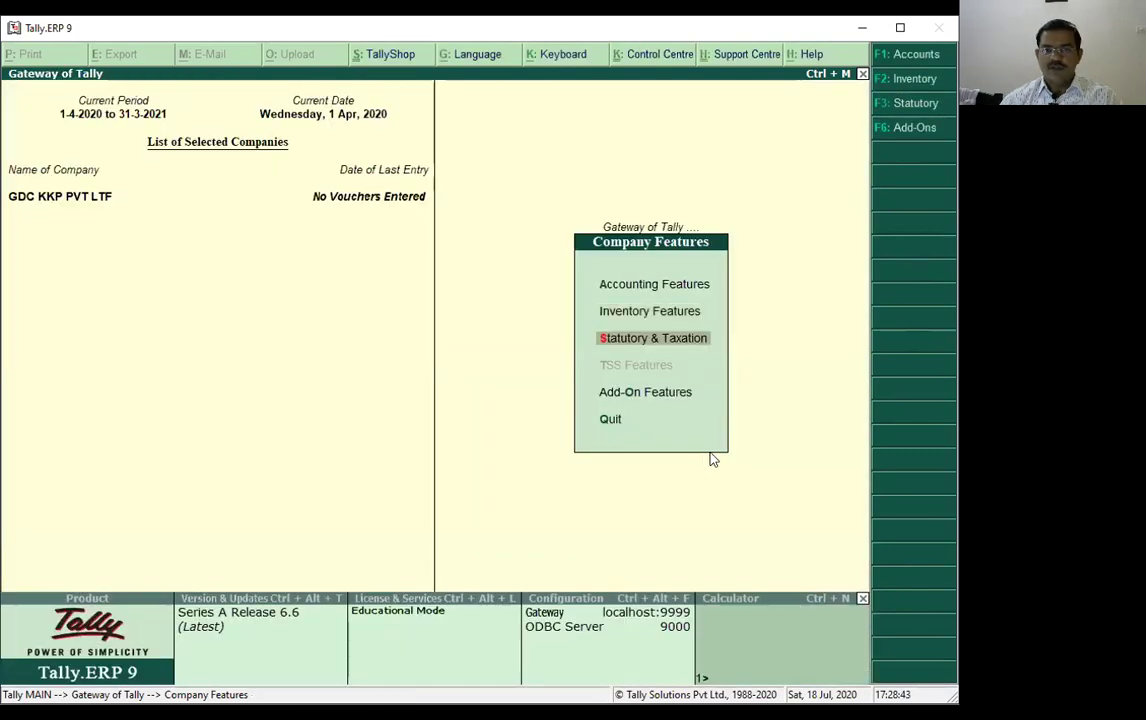
key(Escape)
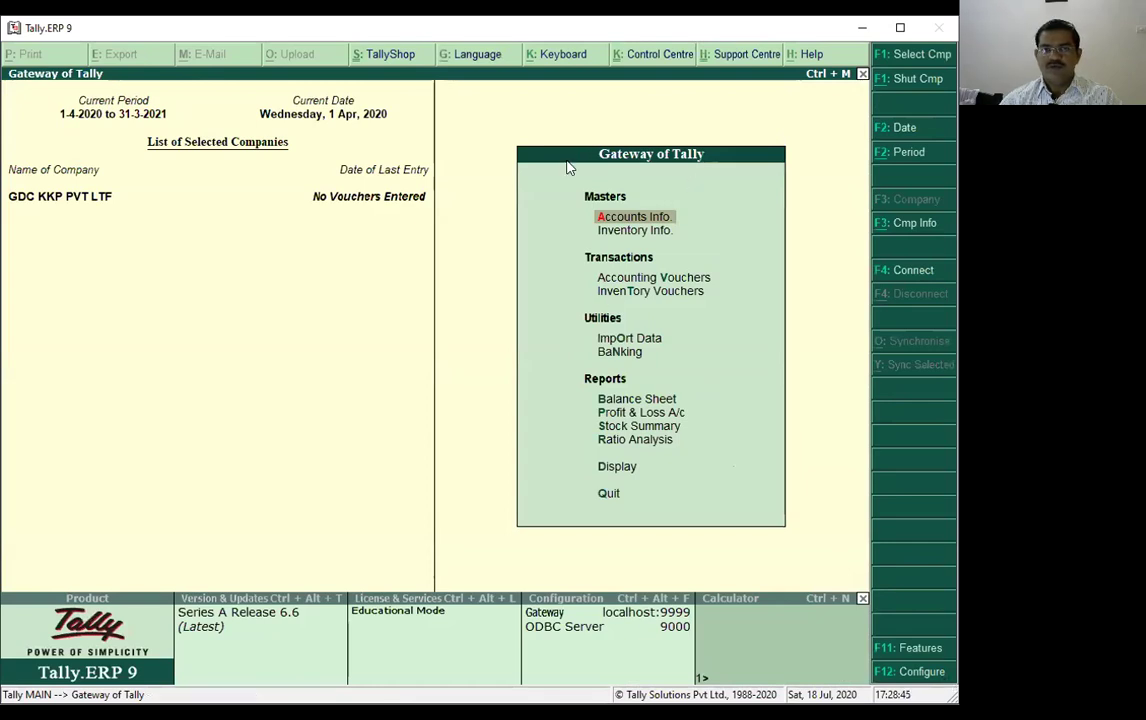
- View the Add-On Features of GDC KKP PVT LTF and return to the Gateway of Tally
click(908, 650)
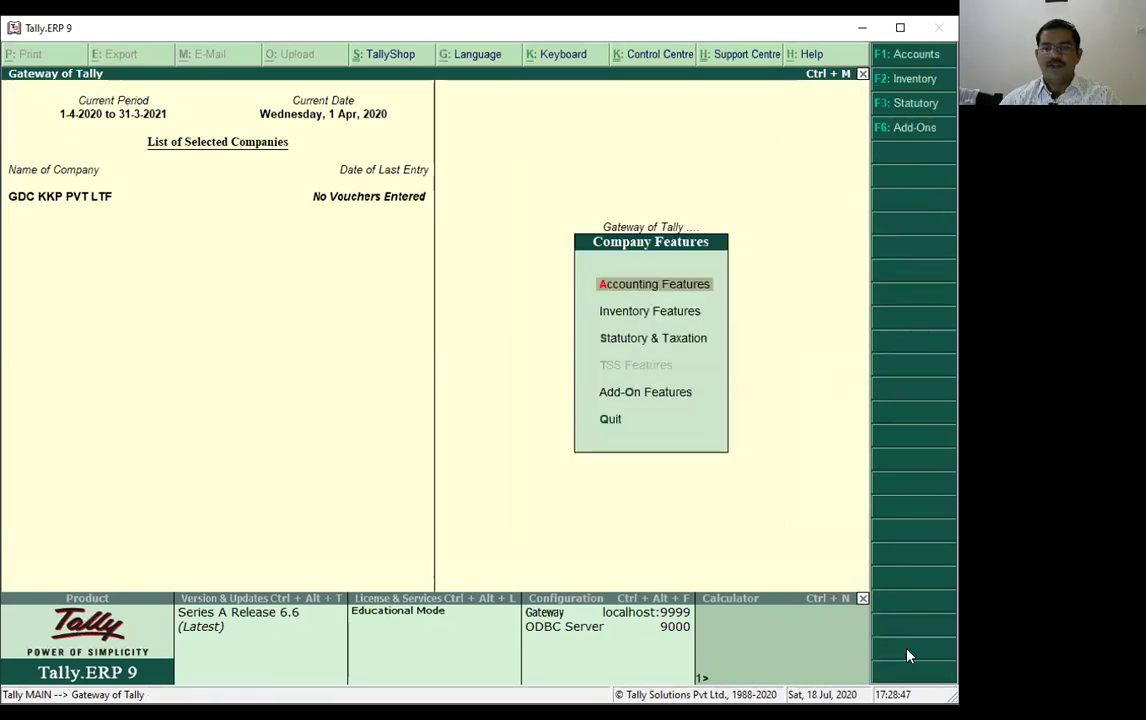
click(631, 394)
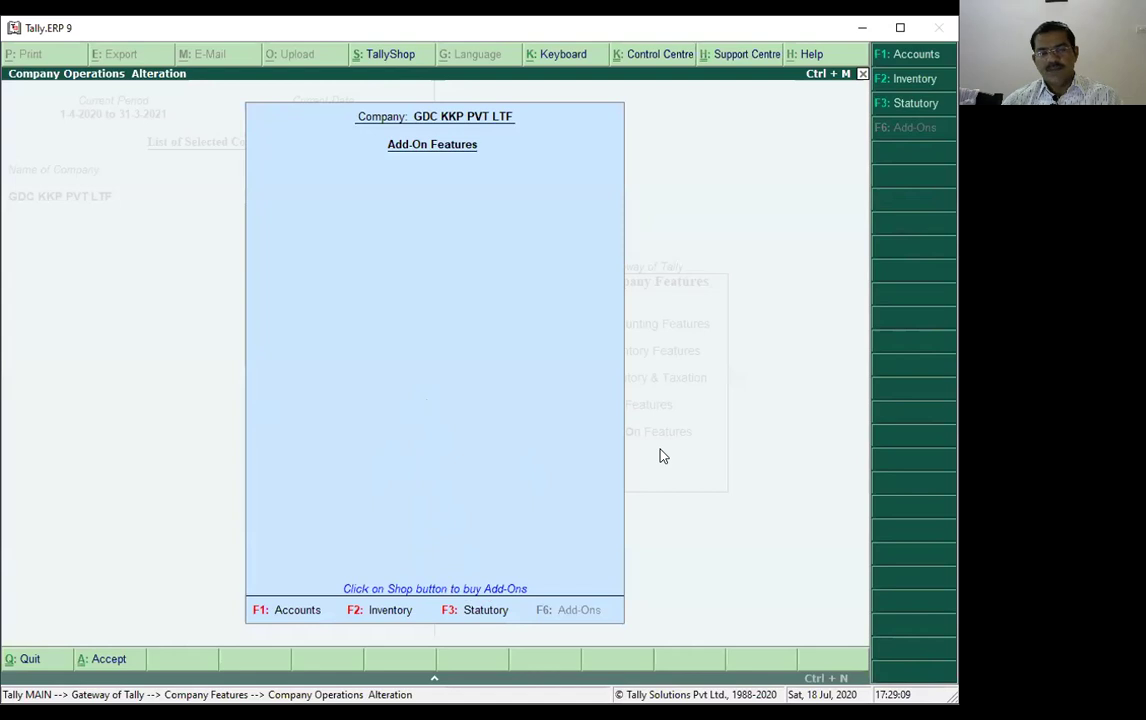
key(Escape)
key(Escape)
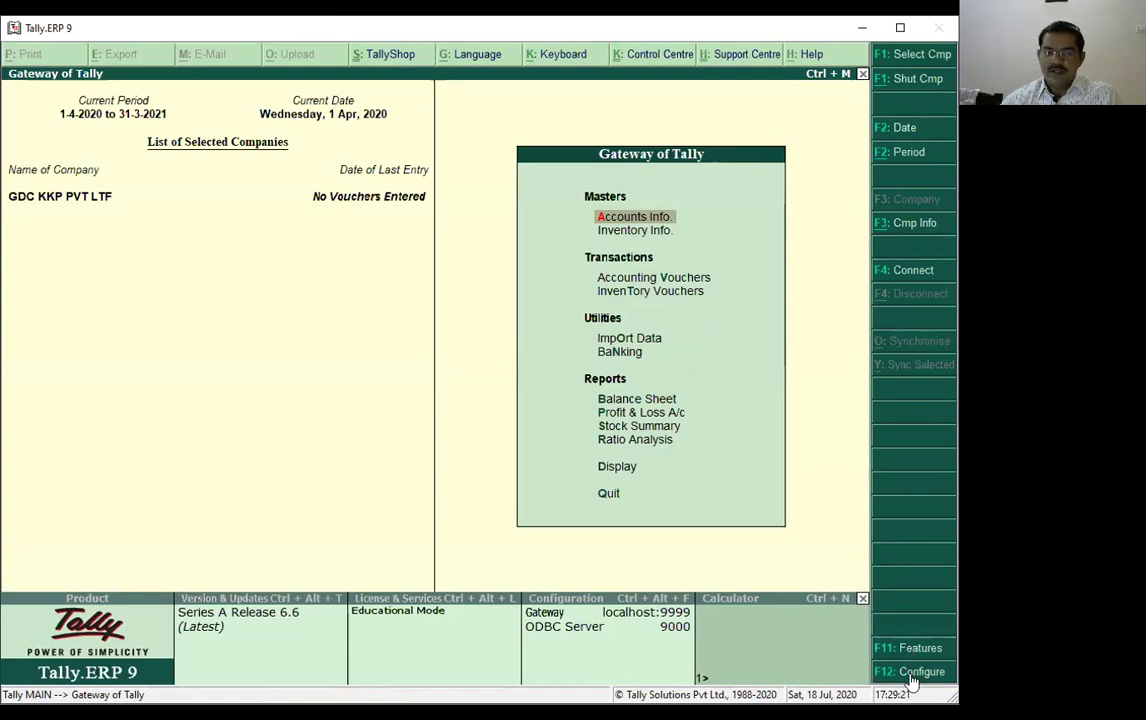
- Examine the General configuration, covering country terminology, naming style, date and number formats, and leave it without changes
click(910, 674)
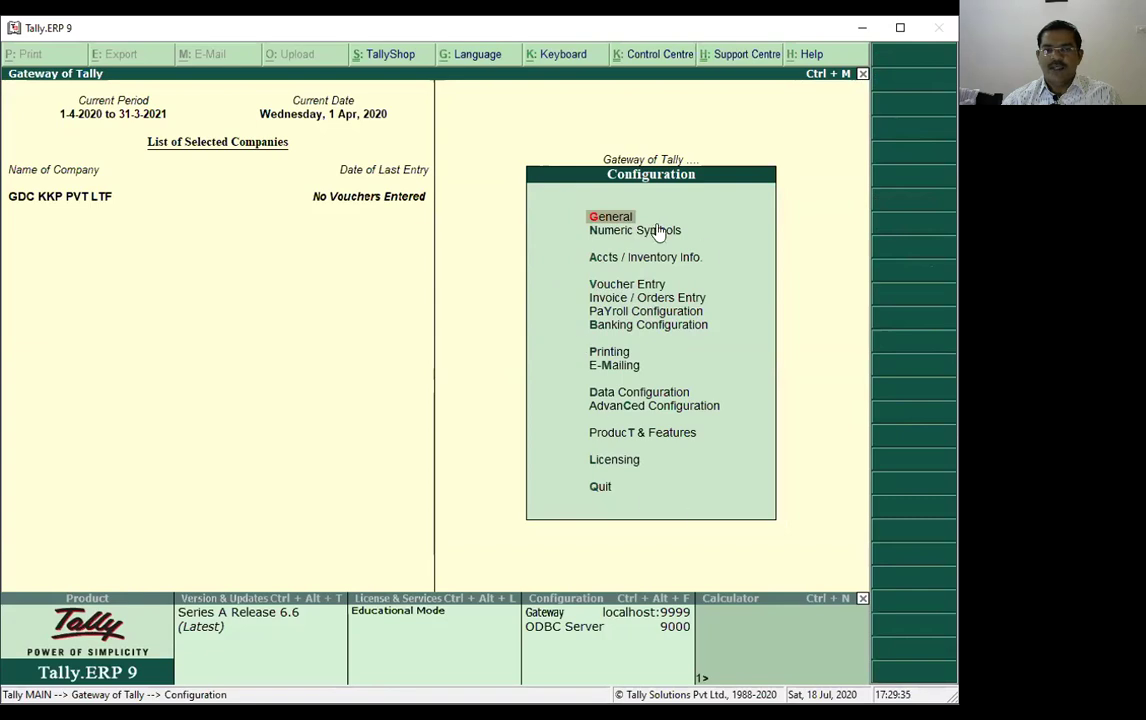
click(597, 220)
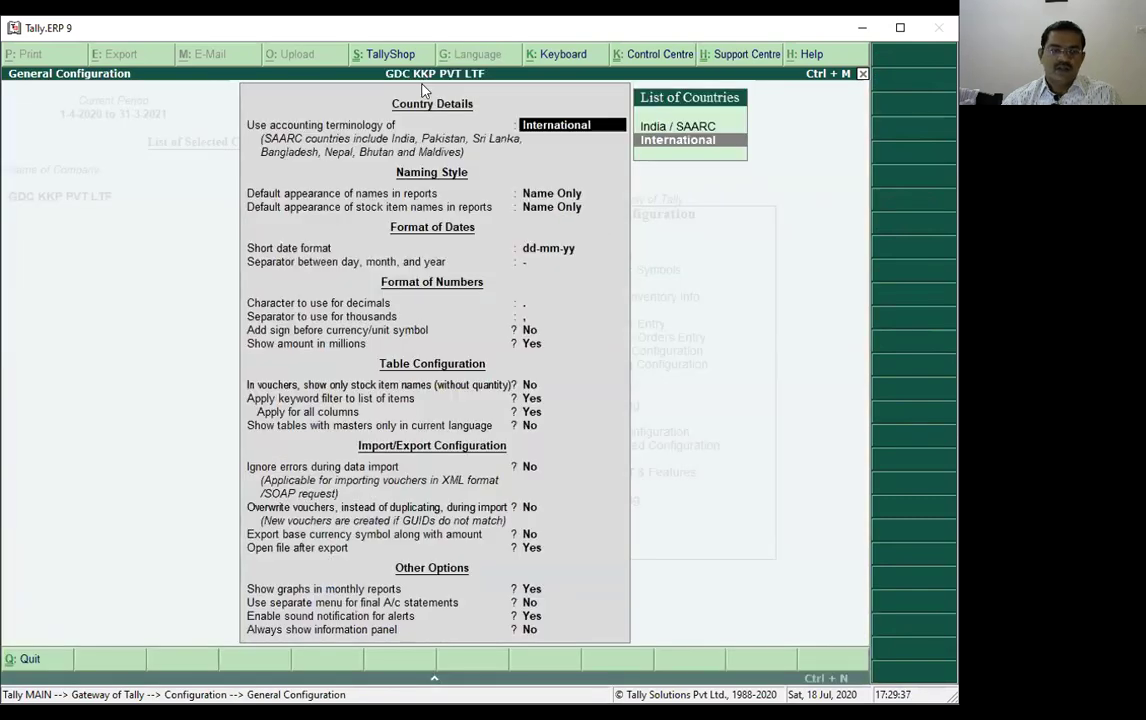
key(Return)
key(Return)
key(Return)
key(Return)
key(Return)
key(Return)
key(Return)
key(Return)
key(Return)
key(Return)
key(Return)
key(Return)
key(Return)
key(Return)
key(Return)
key(Return)
key(Return)
key(Return)
key(Return)
key(Return)
key(Return)
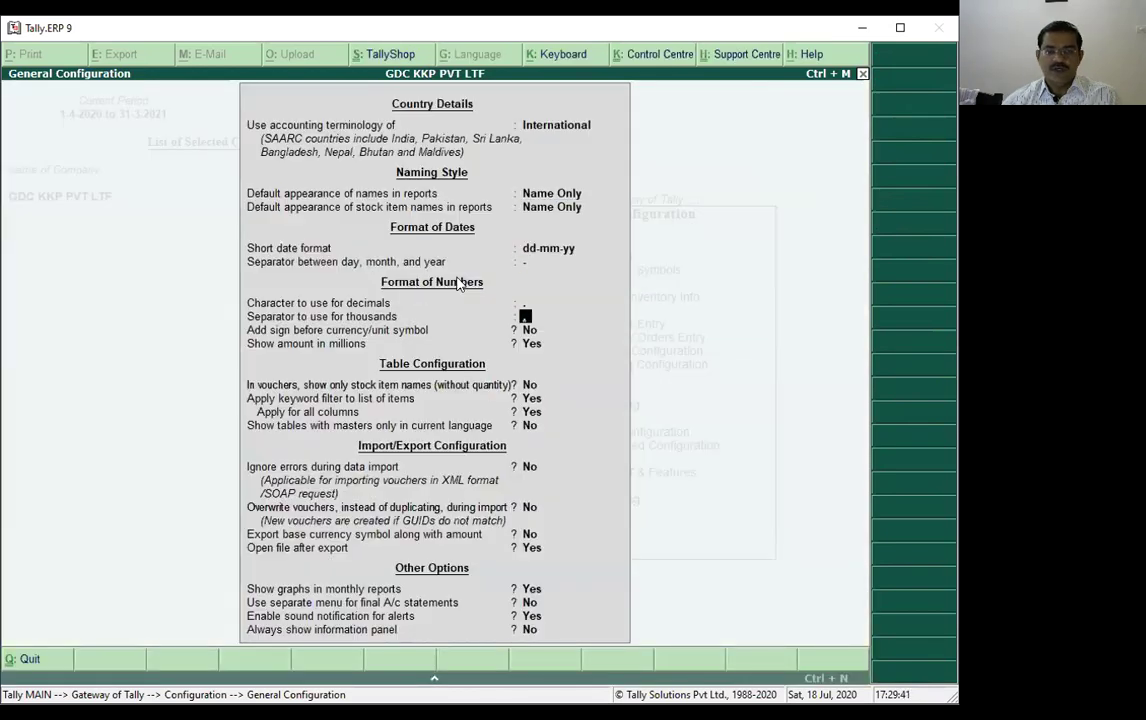
key(Escape)
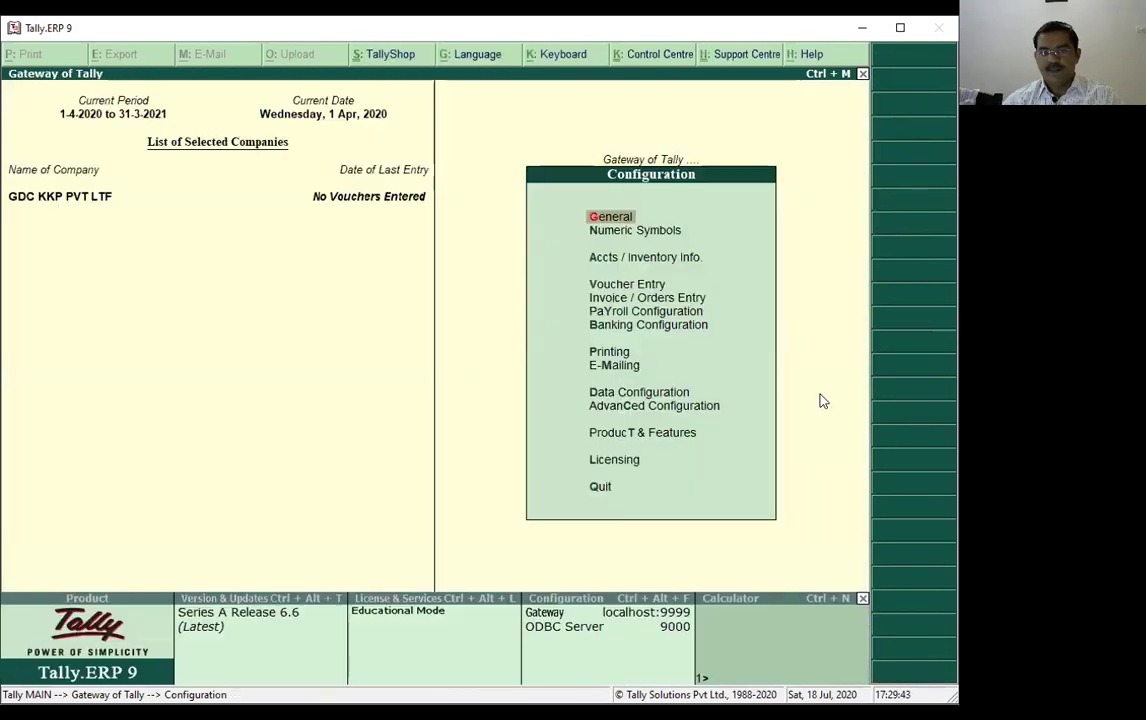
- Examine the Numeric Symbols configuration for positive, negative, debit and credit amounts, and leave it without changes
click(633, 233)
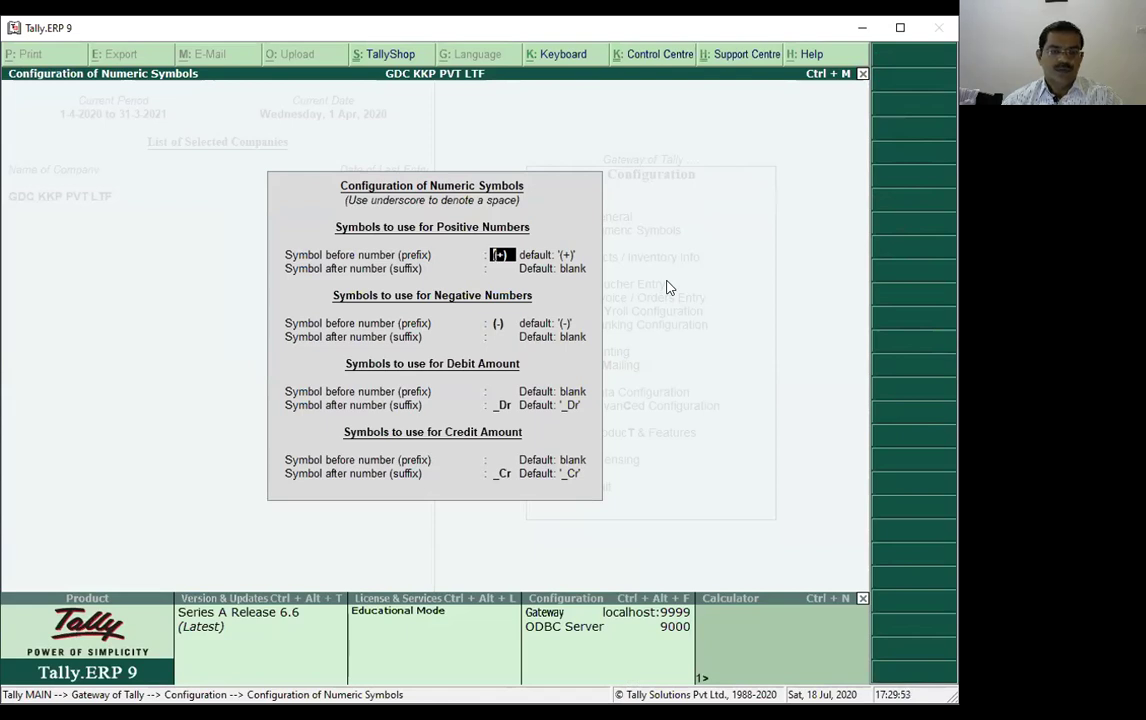
key(Return)
key(Return)
key(Return)
key(Return)
key(Return)
key(Return)
key(Return)
key(Return)
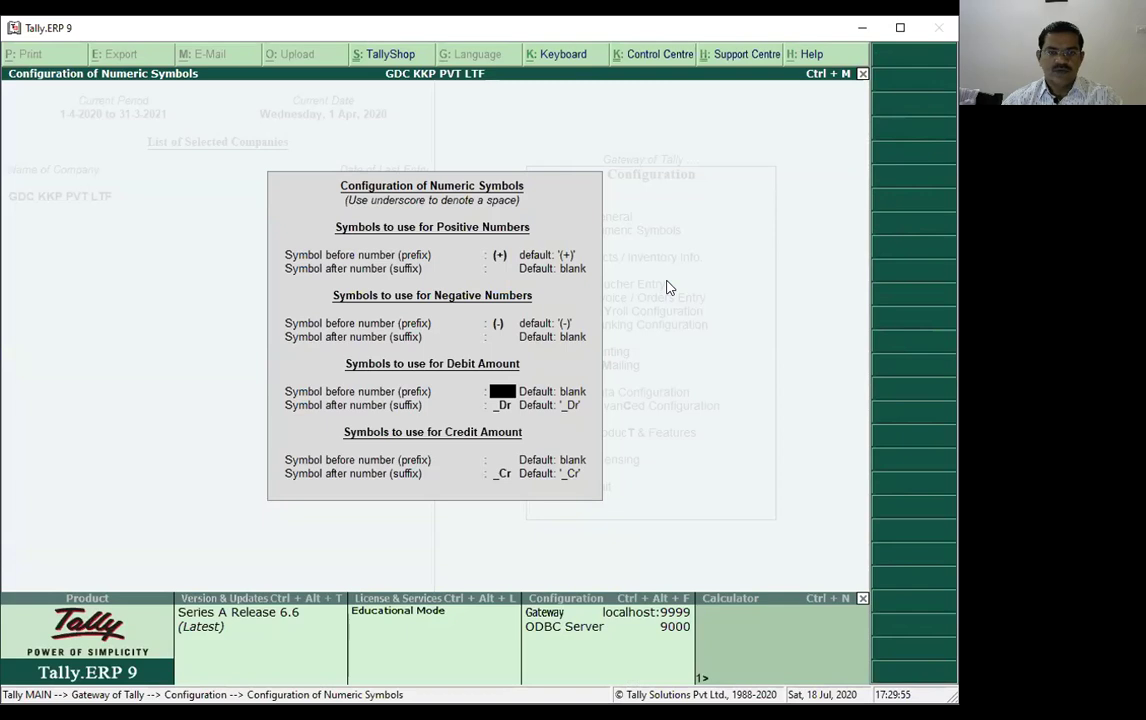
key(Escape)
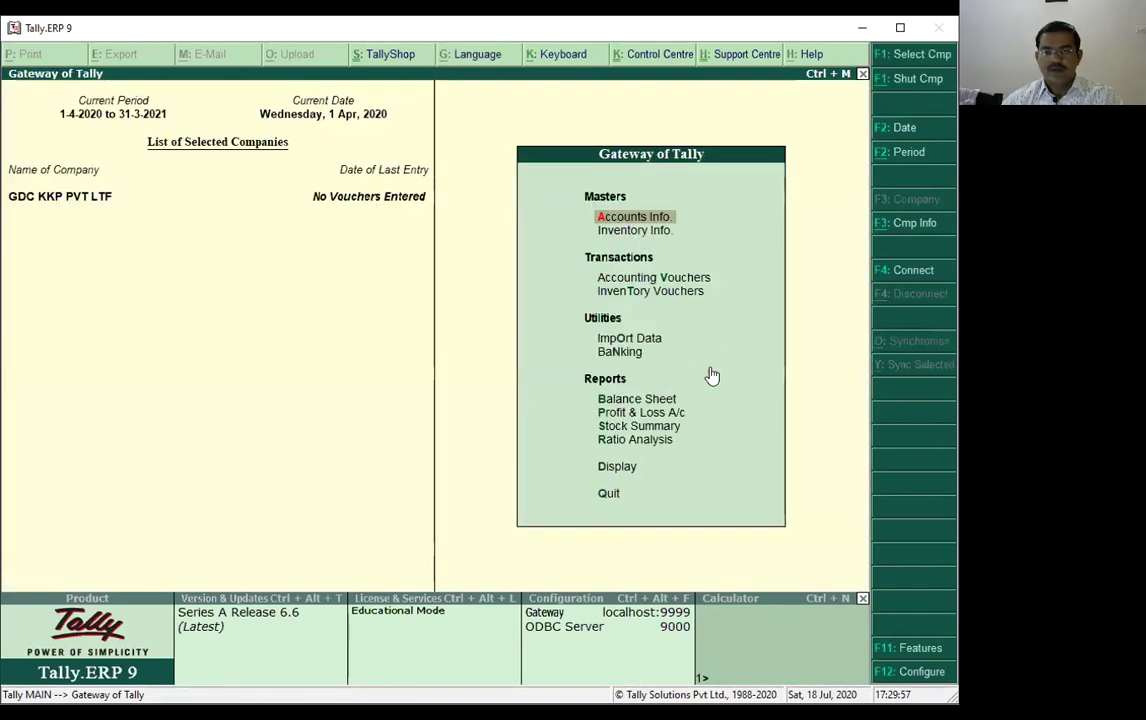
- Examine the Accts / Inventory Info. master configuration and return to the Configuration list without changes
click(897, 677)
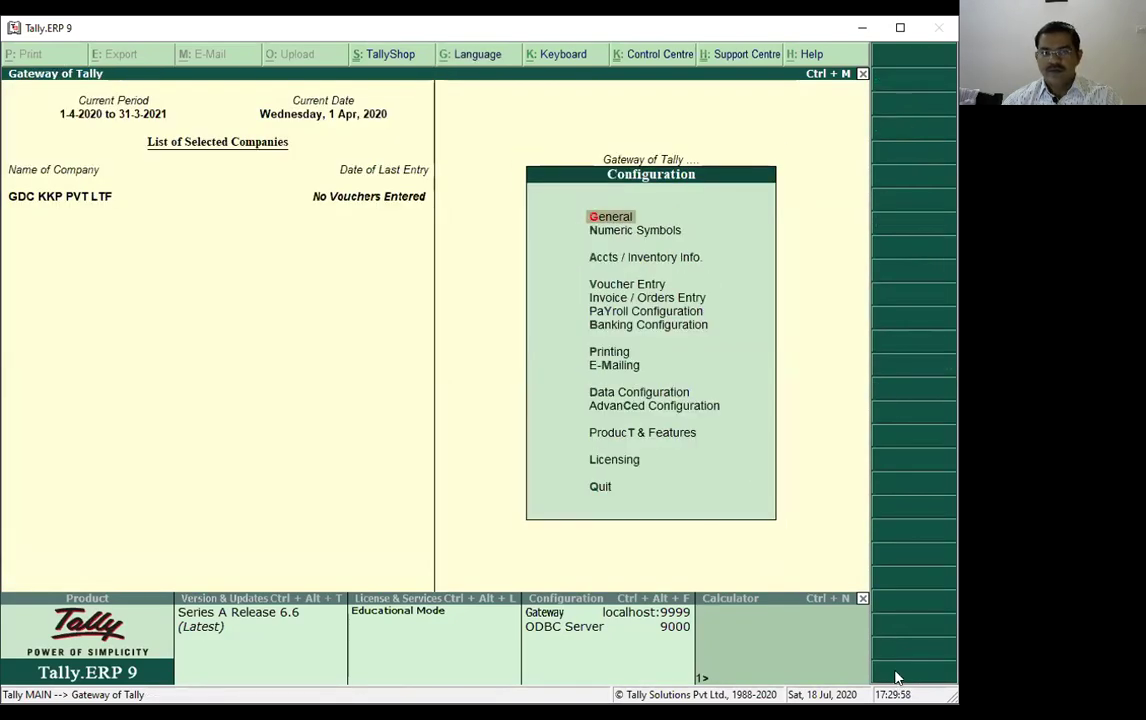
click(629, 260)
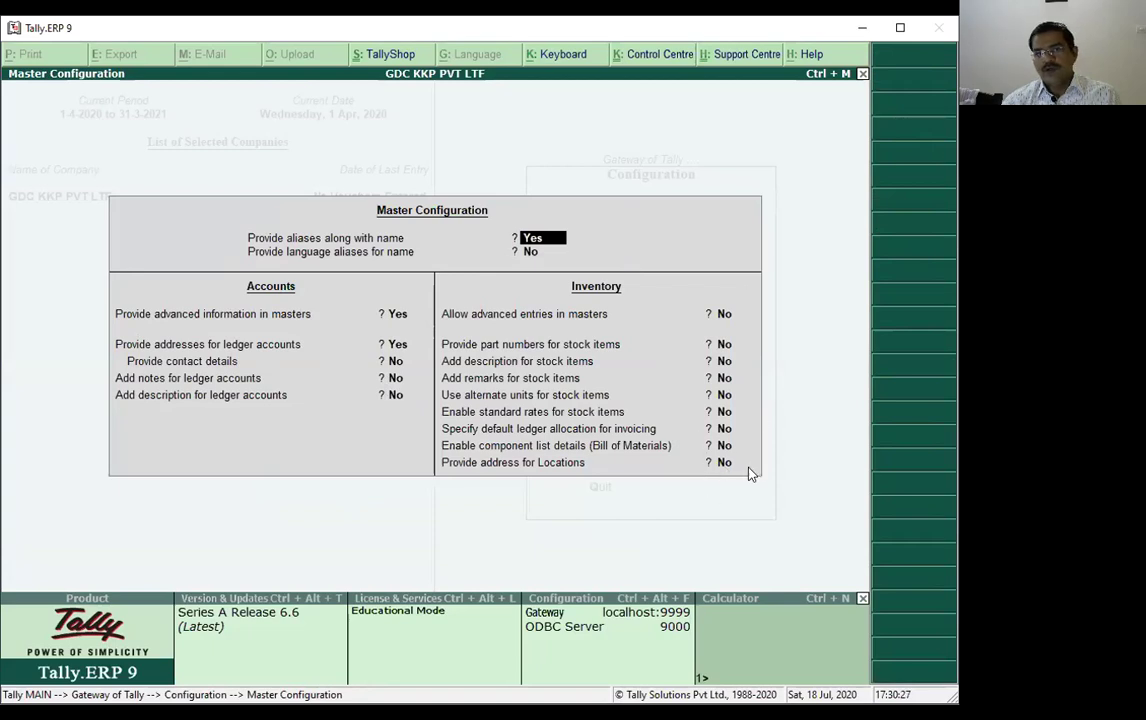
key(Return)
key(Return)
key(Escape)
key(Return)
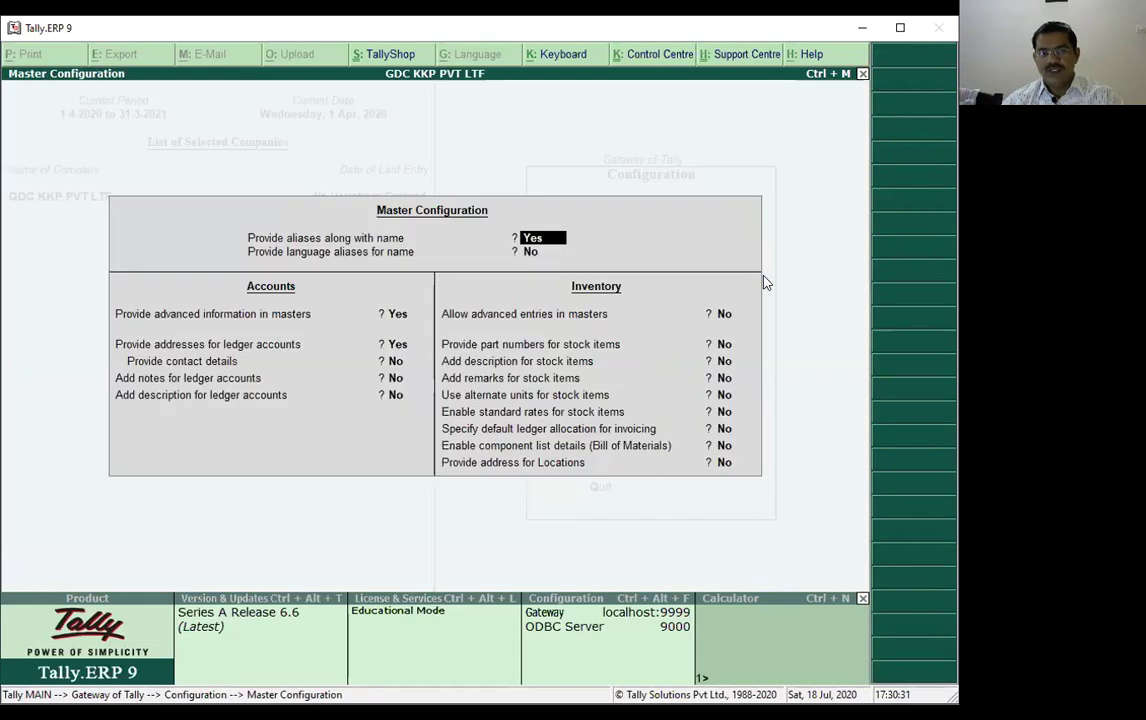
key(Return)
key(Escape)
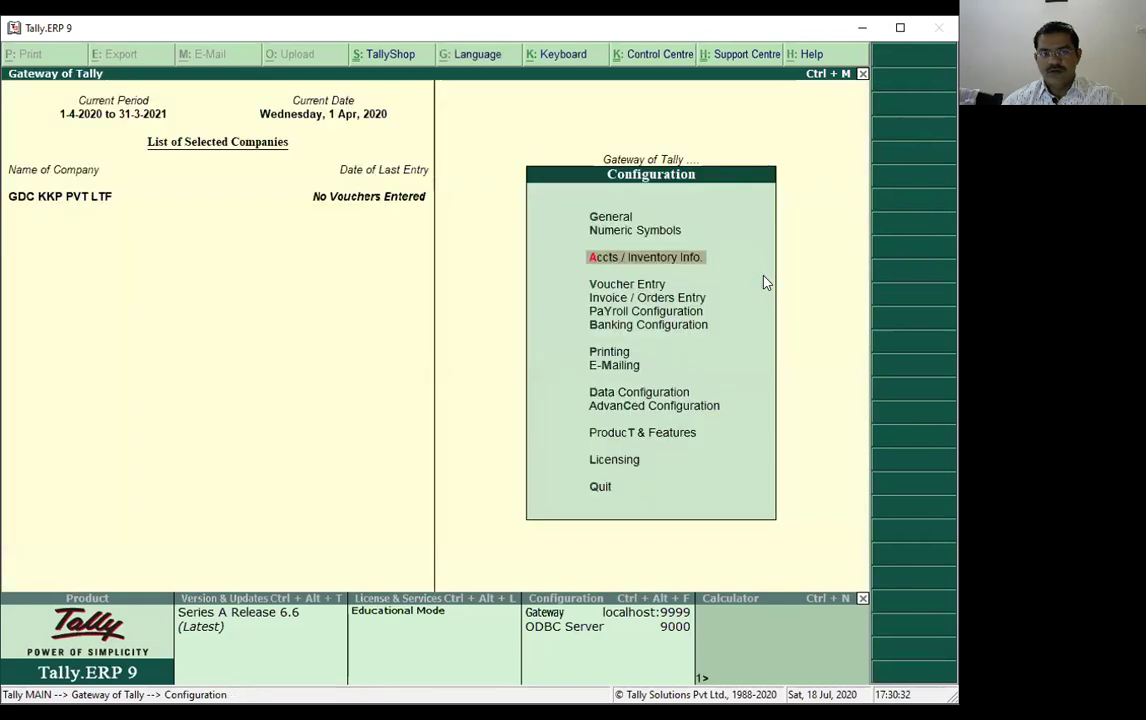
- Go through the accounts and inventory options of the Voucher Entry configuration and leave it without changes
click(618, 285)
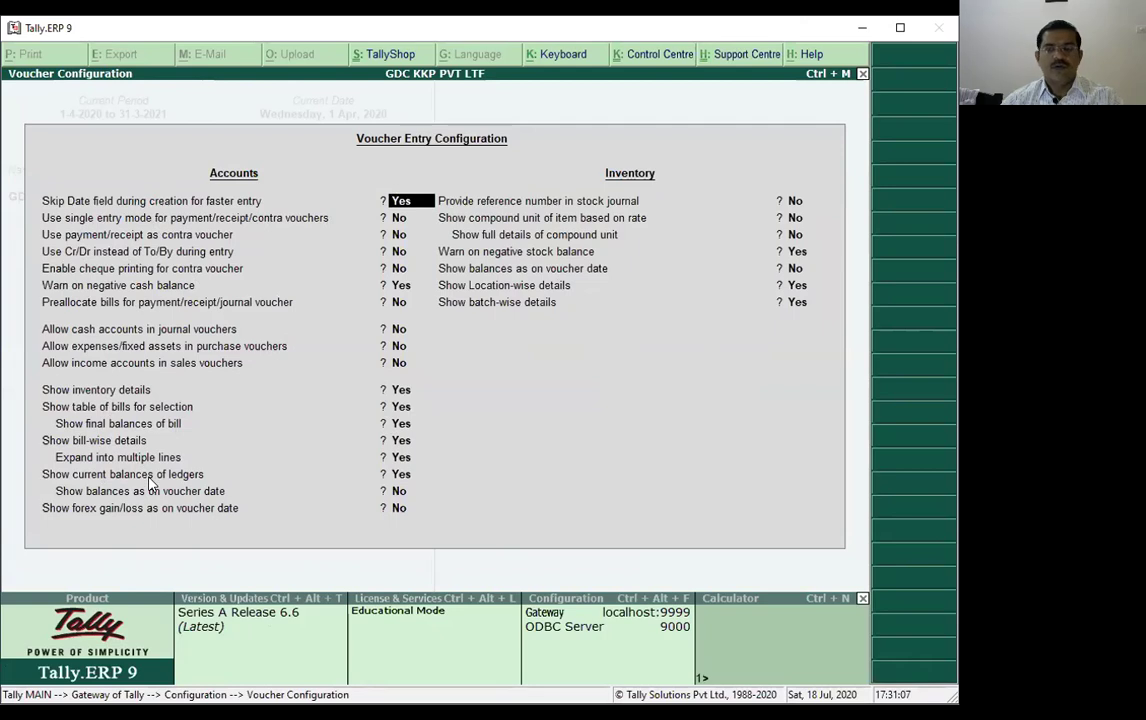
key(Down)
key(Down)
key(Down)
key(Down)
key(Down)
key(Down)
key(Down)
key(Down)
key(Down)
key(Down)
key(Down)
key(Down)
key(Down)
key(Down)
key(Down)
key(Down)
key(Down)
key(Down)
key(Down)
key(Down)
key(Down)
key(Down)
key(Down)
key(Down)
key(Down)
key(Down)
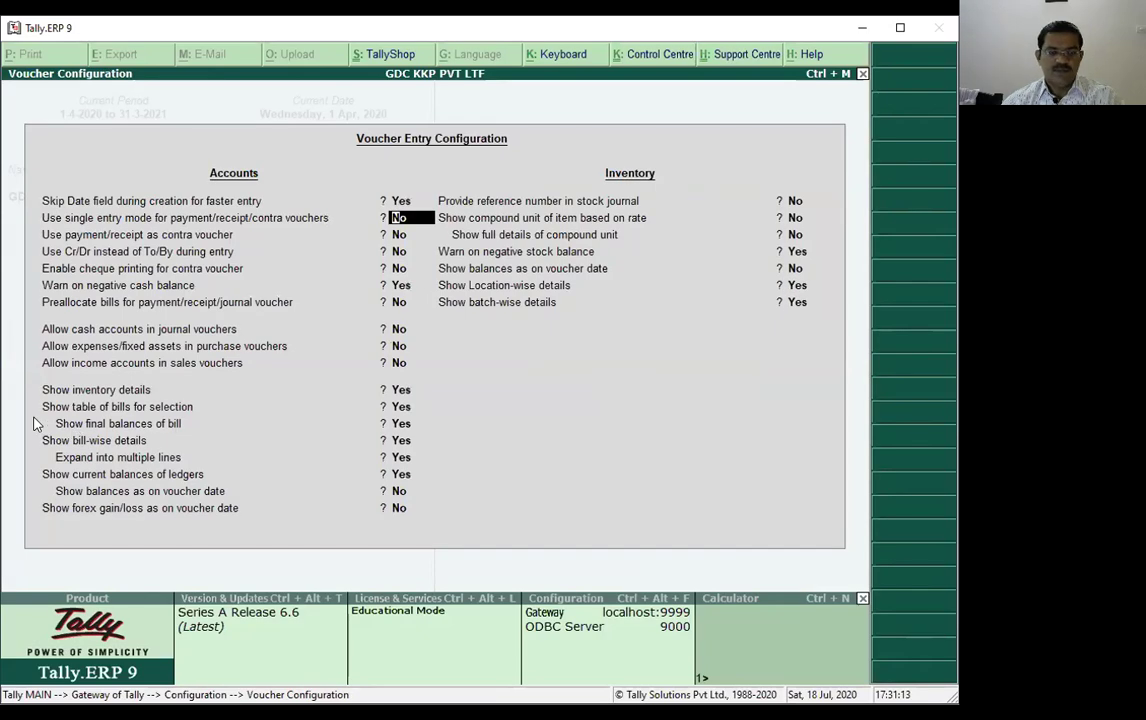
key(Escape)
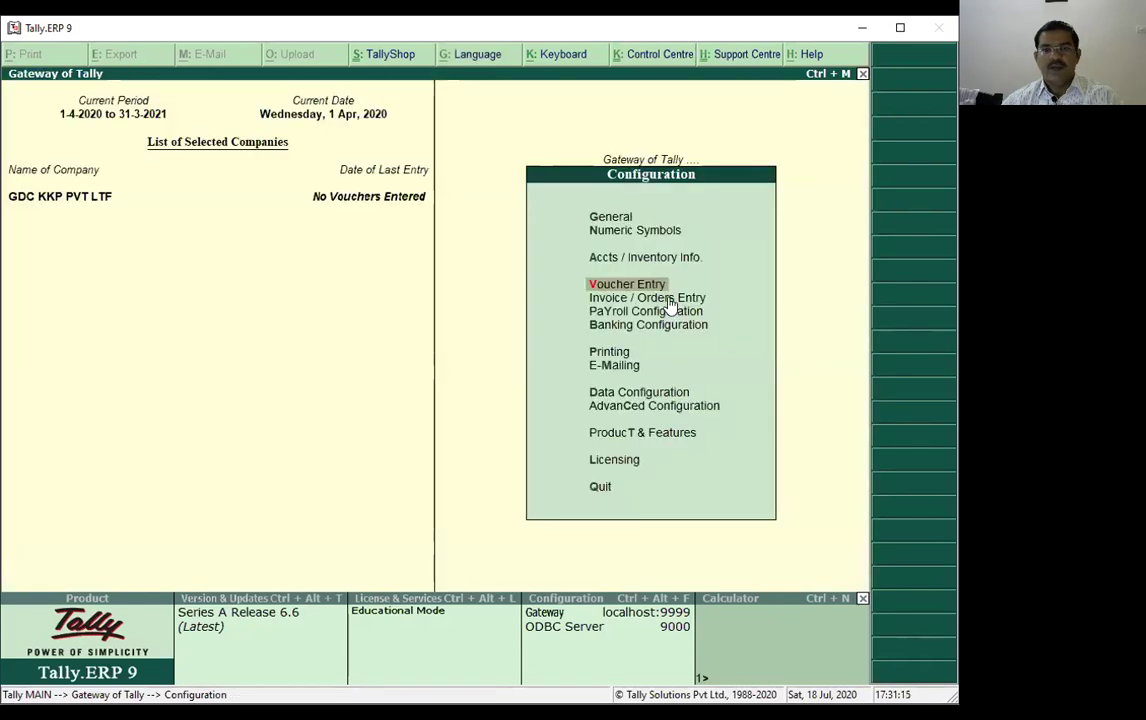
- Examine the Banking Configuration options and file locations, and return to the Configuration list without changes
click(614, 326)
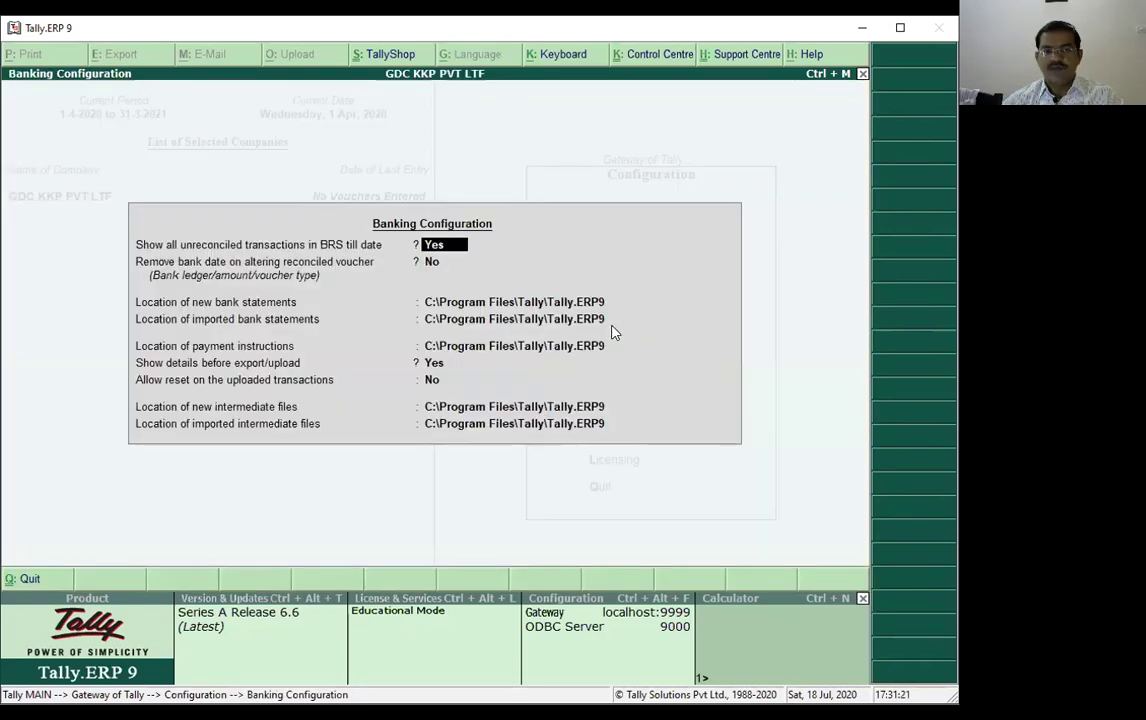
key(Down)
key(Down)
key(Up)
key(BackSpace)
key(Escape)
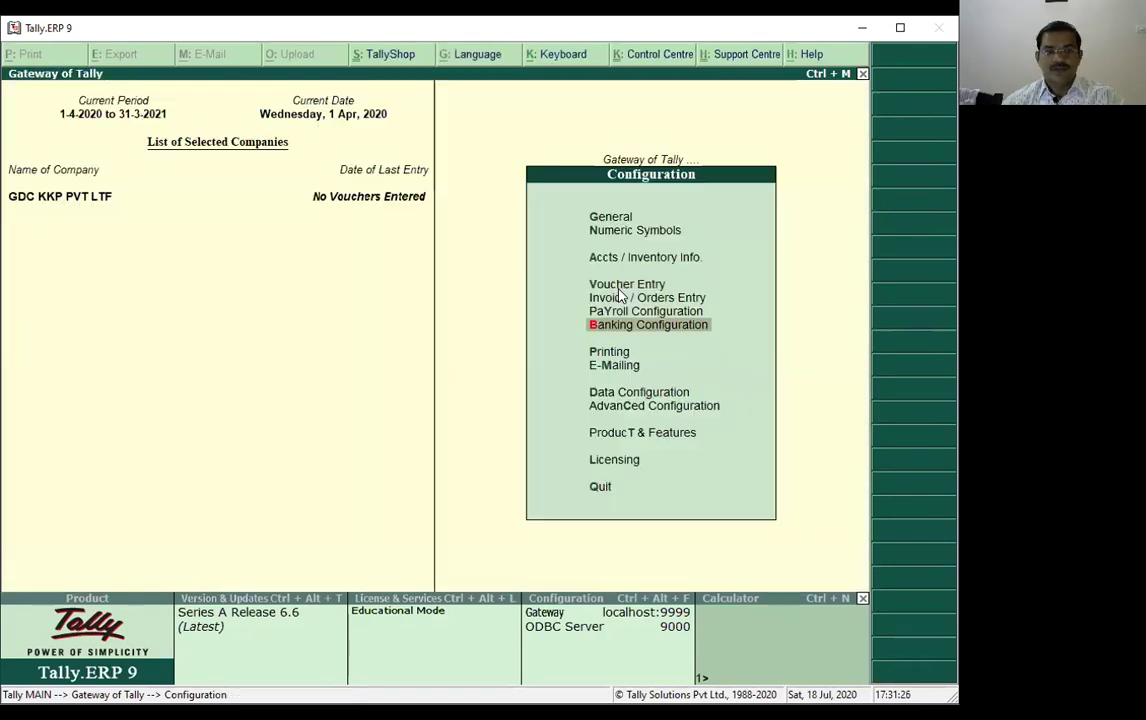
- Examine the Printing configuration and its Payment Voucher options without changes, and return to the Gateway of Tally
click(619, 352)
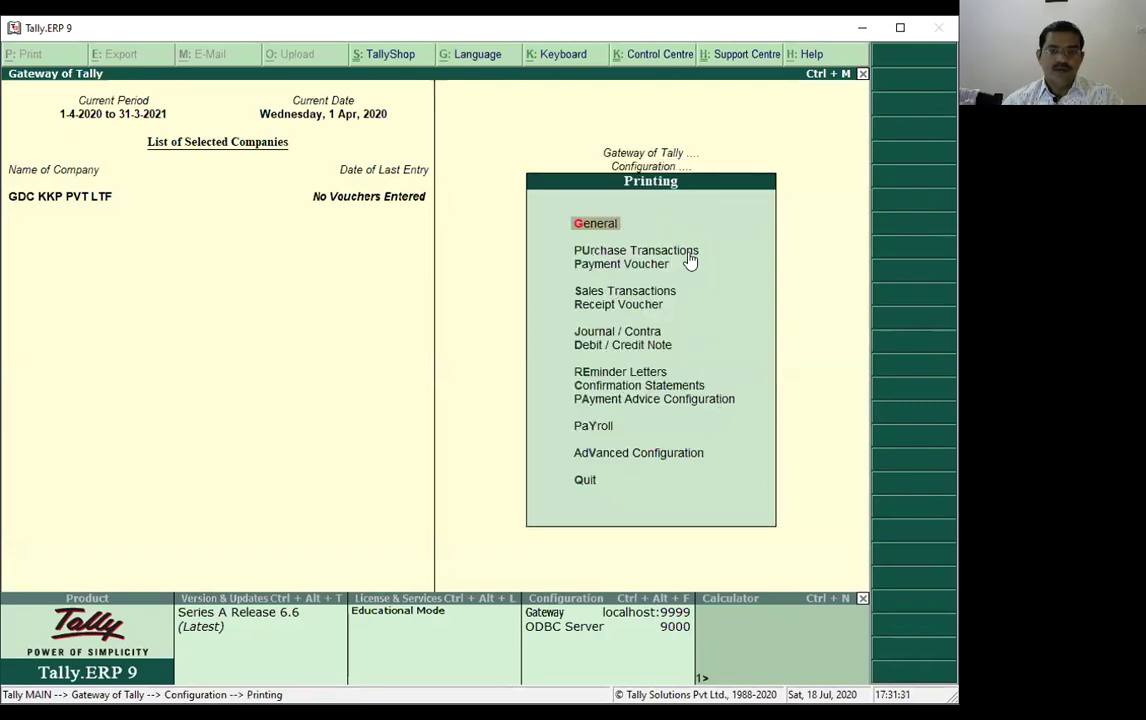
click(570, 262)
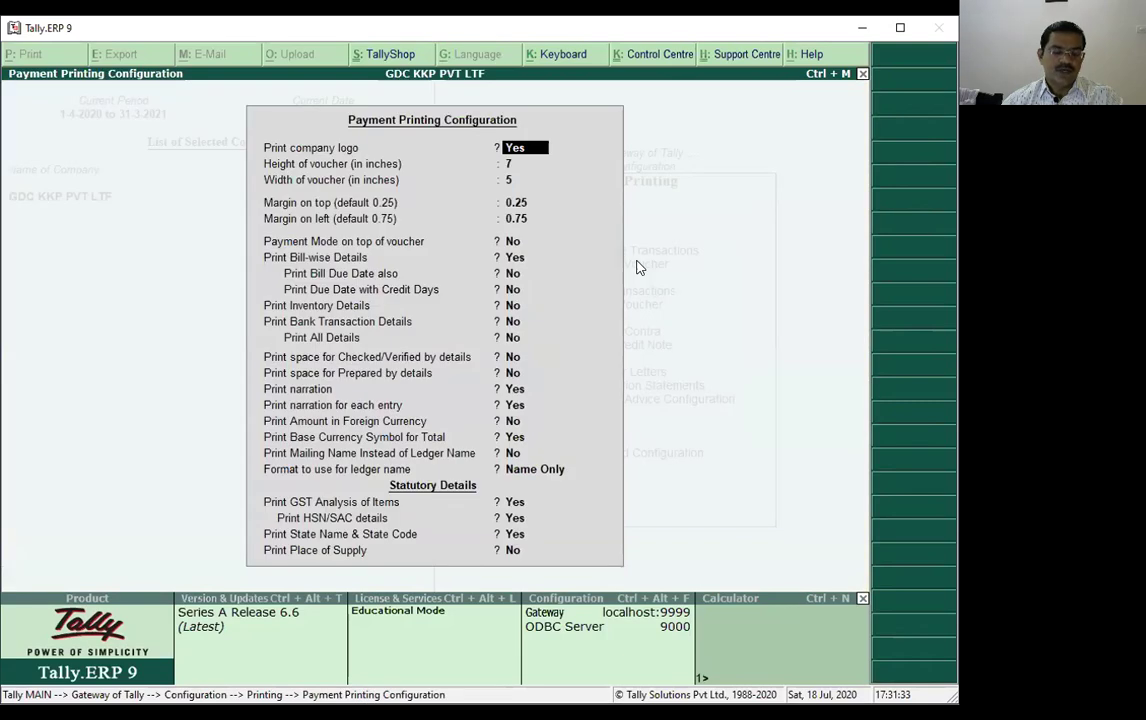
key(Escape)
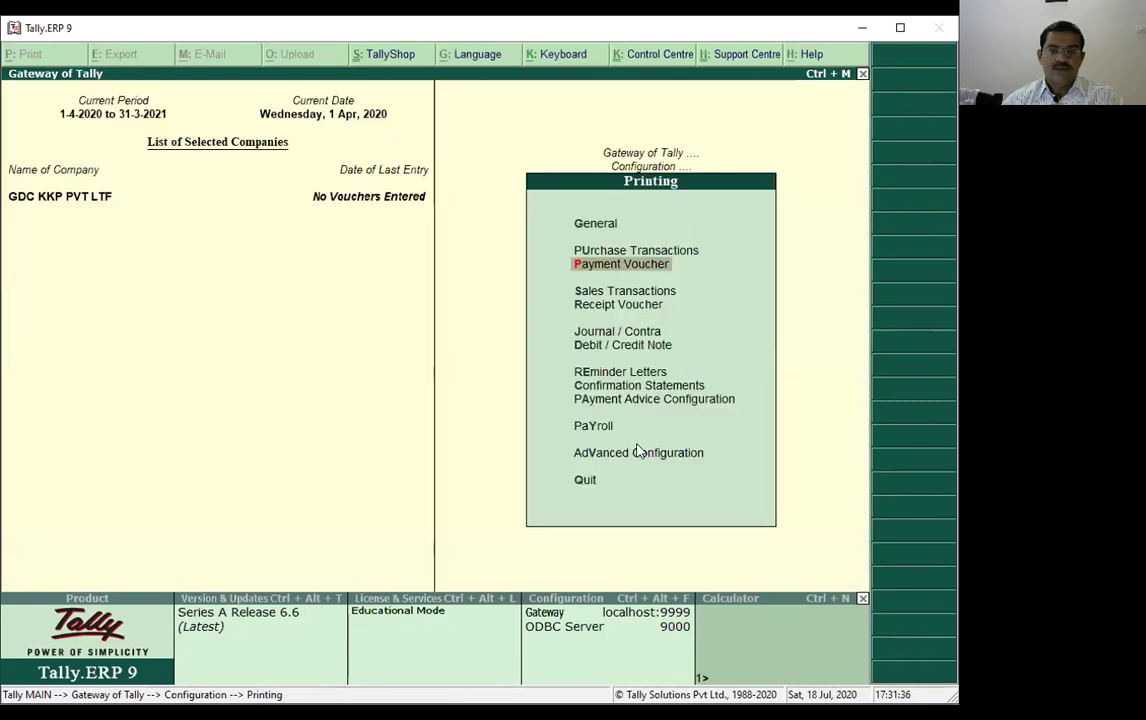
key(Escape)
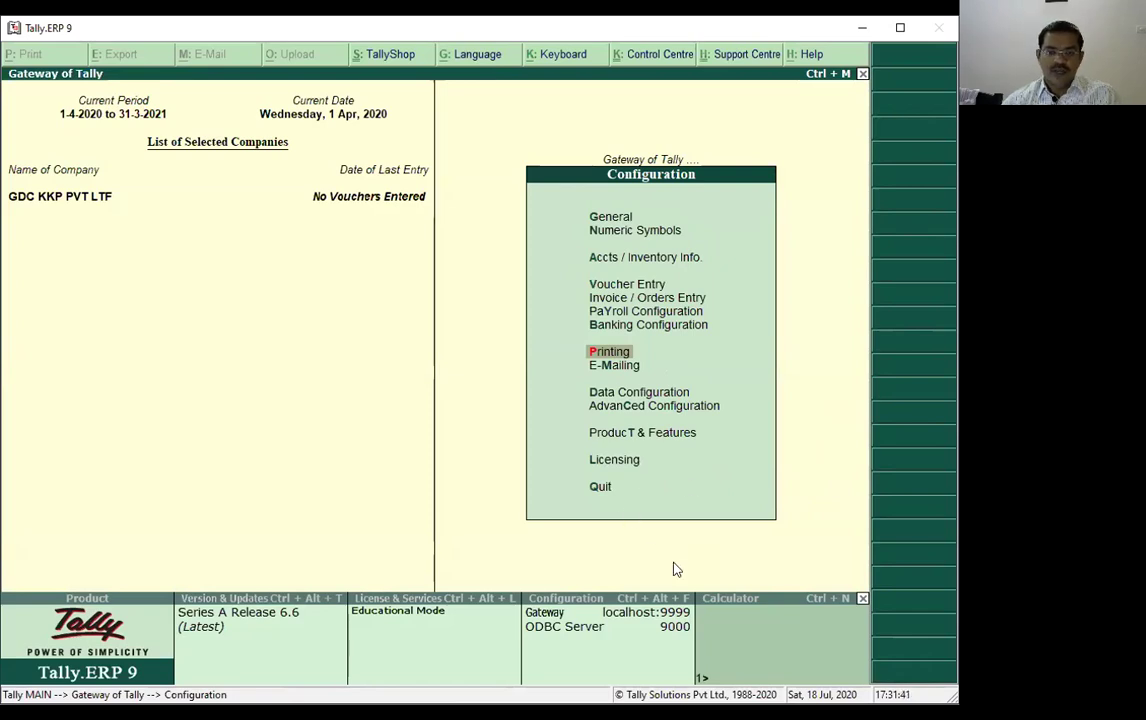
click(601, 490)
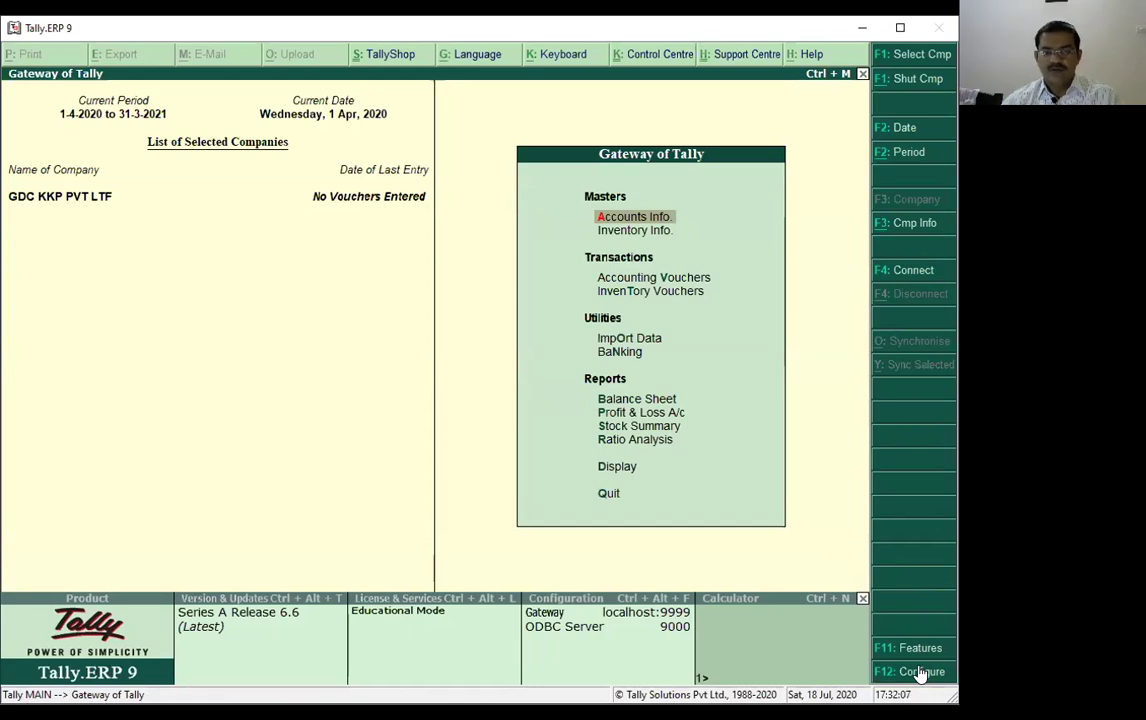
key(Escape)
key(Escape)
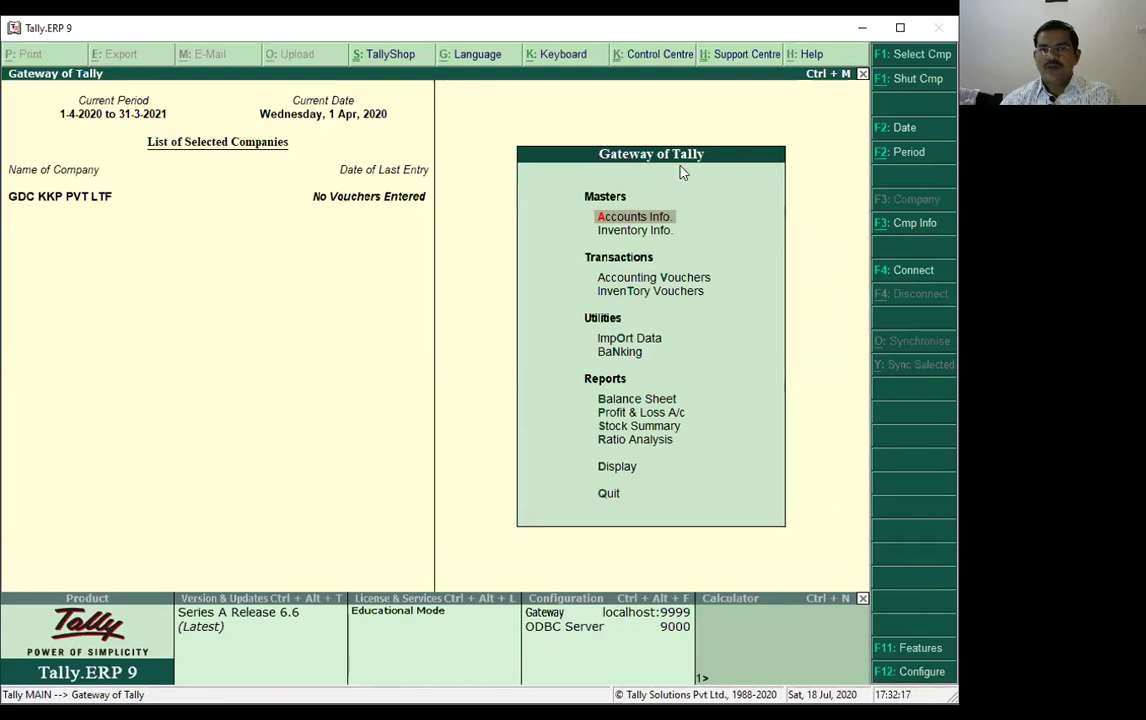
- Display the predefined Cash ledger from the company's account masters, examine its group, and return to the ledger list
click(638, 222)
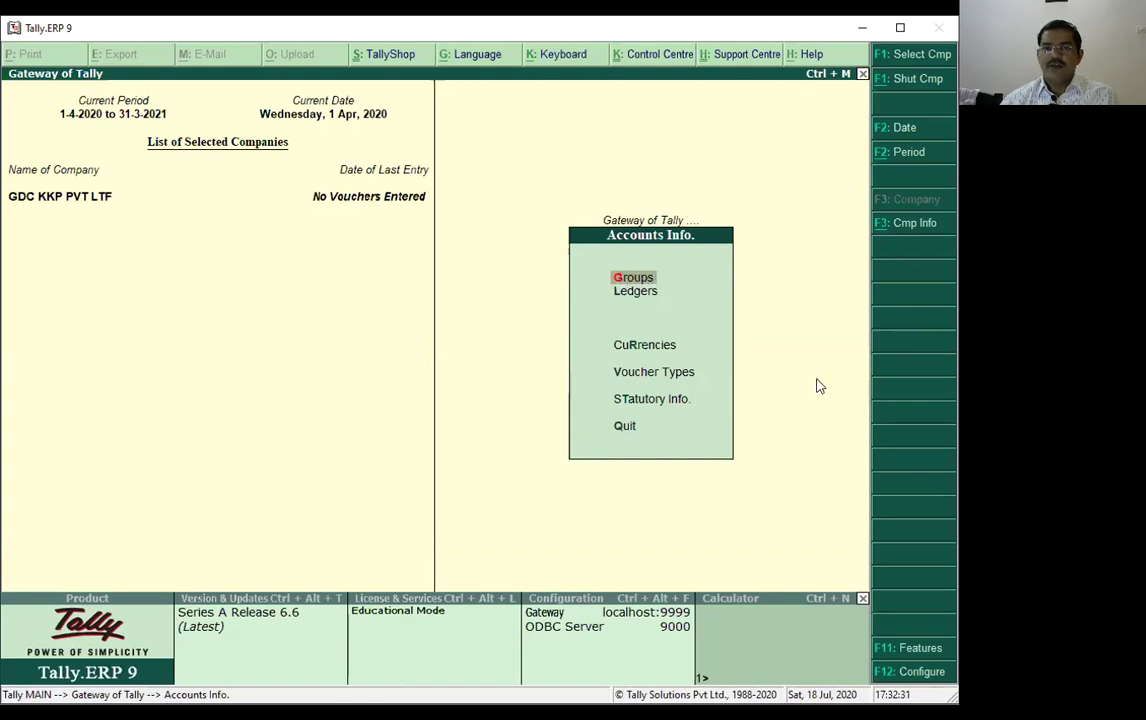
click(629, 294)
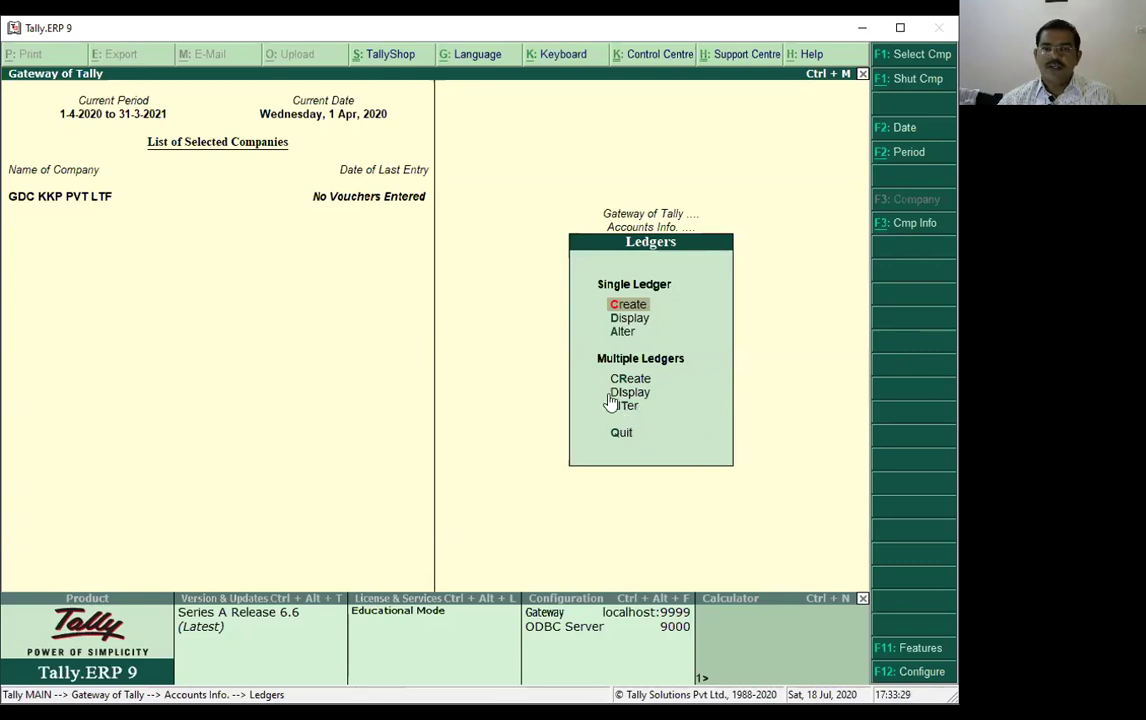
click(631, 320)
click(631, 322)
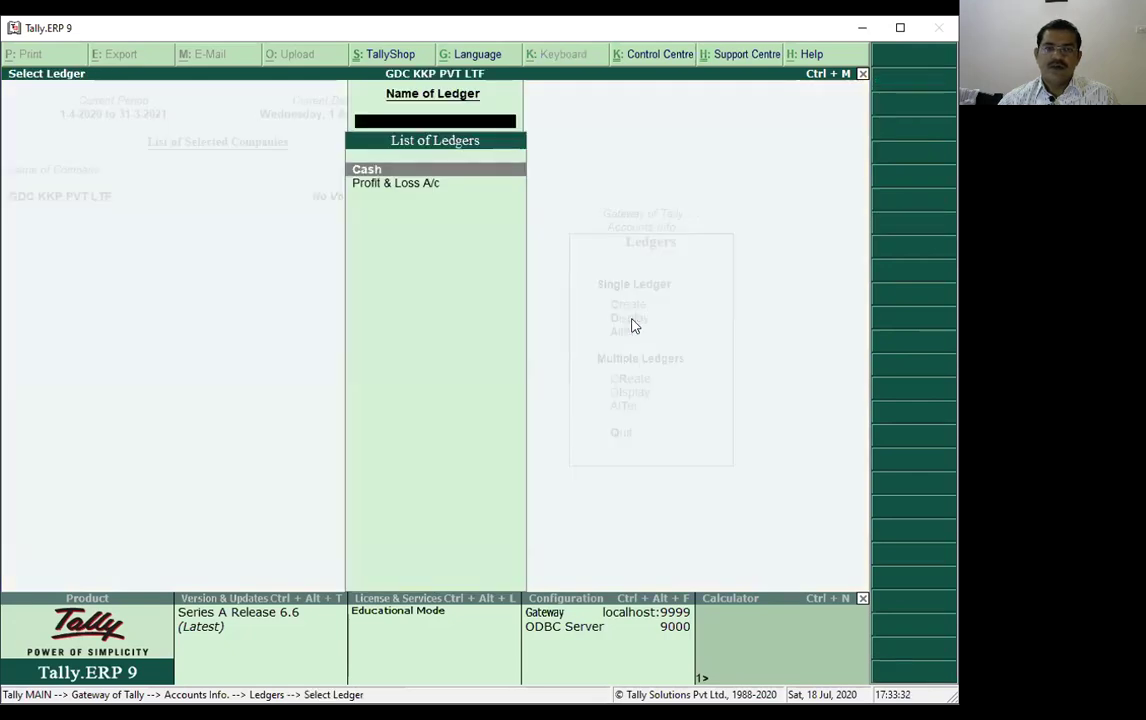
click(408, 170)
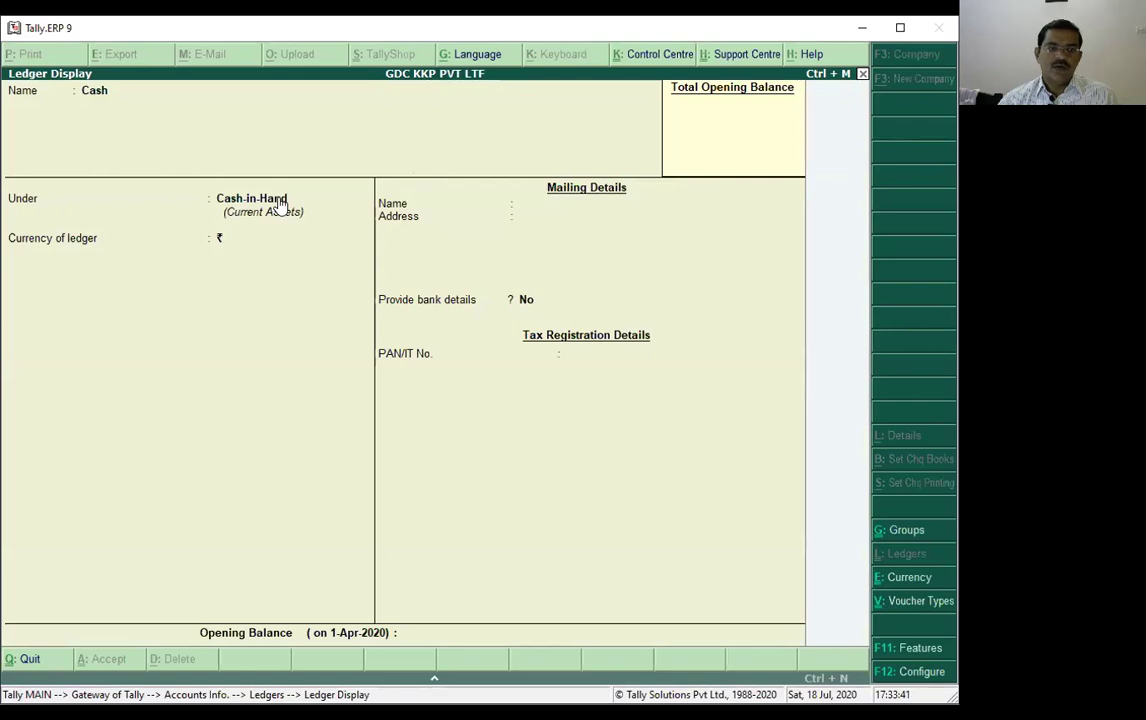
key(Escape)
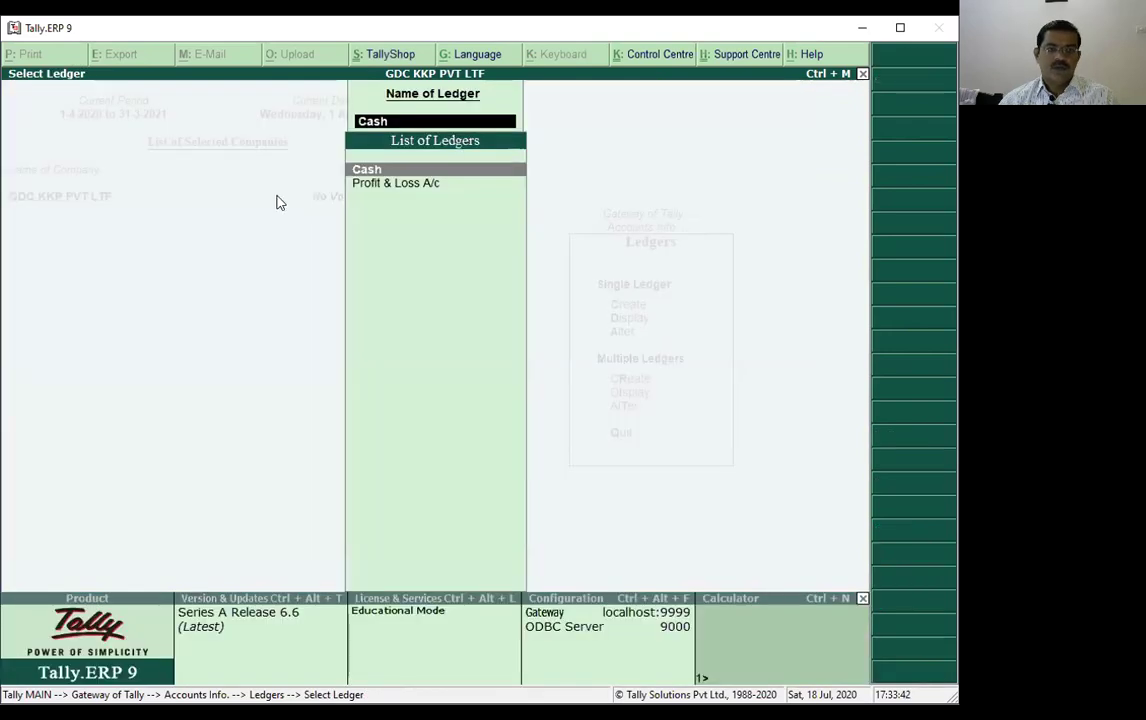
- Display the Profit & Loss A/c ledger, examine its details, and return to Accounts Info
click(435, 184)
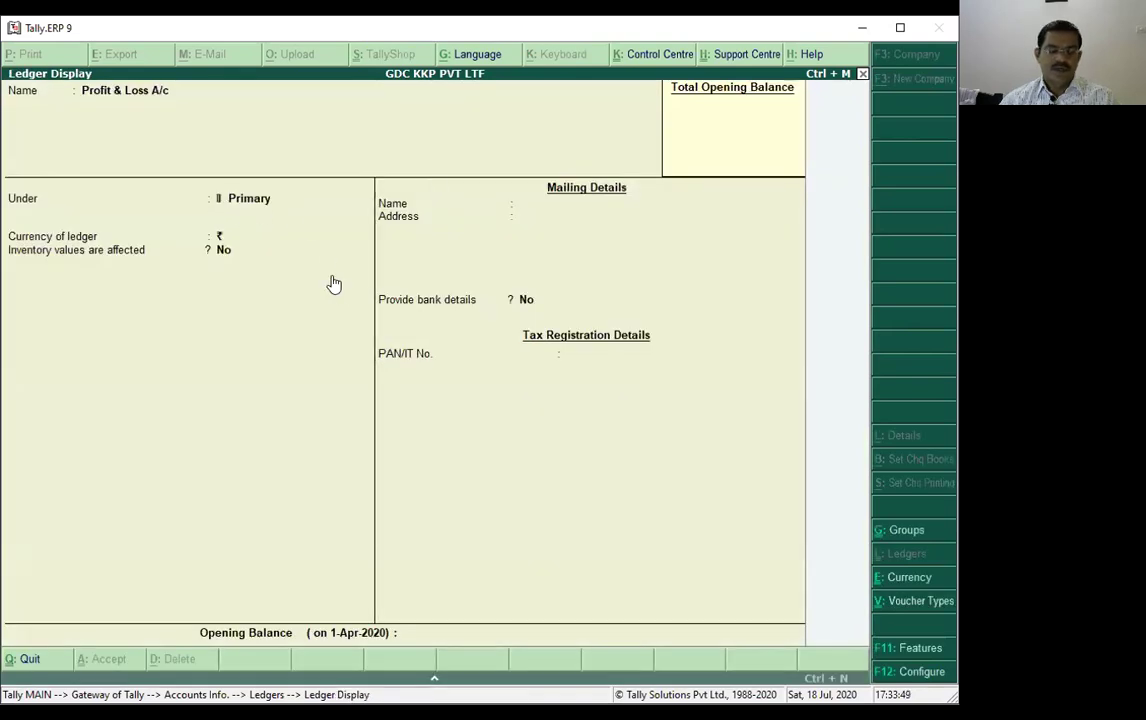
key(Escape)
key(Escape)
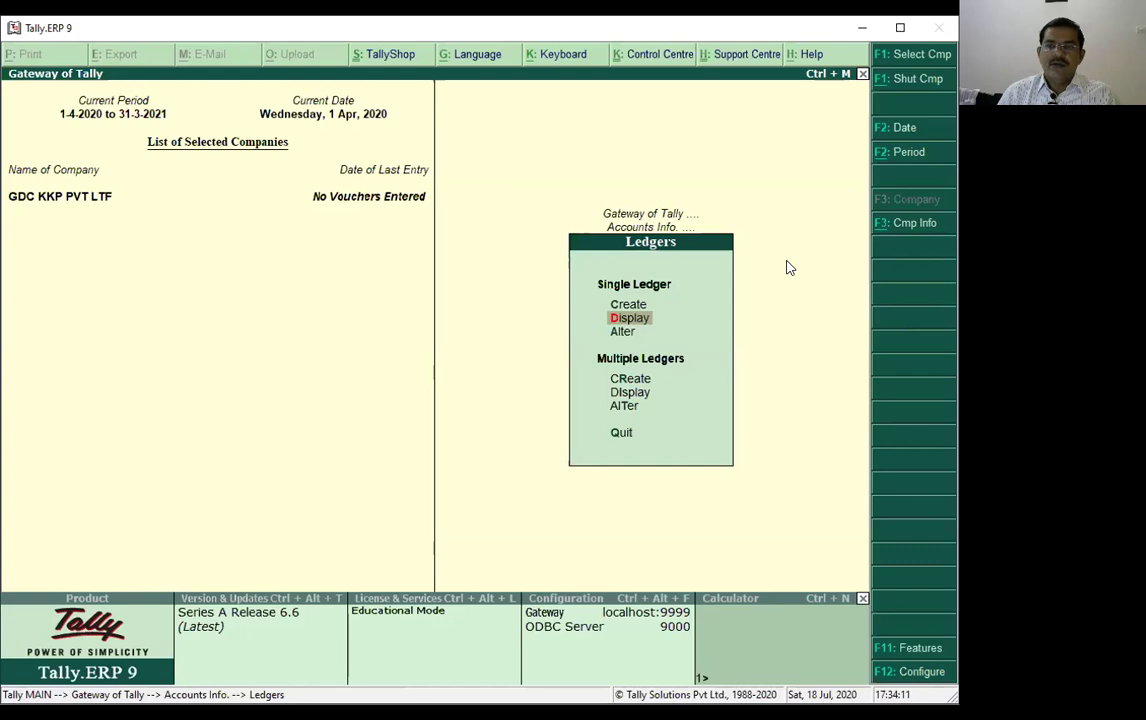
key(Escape)
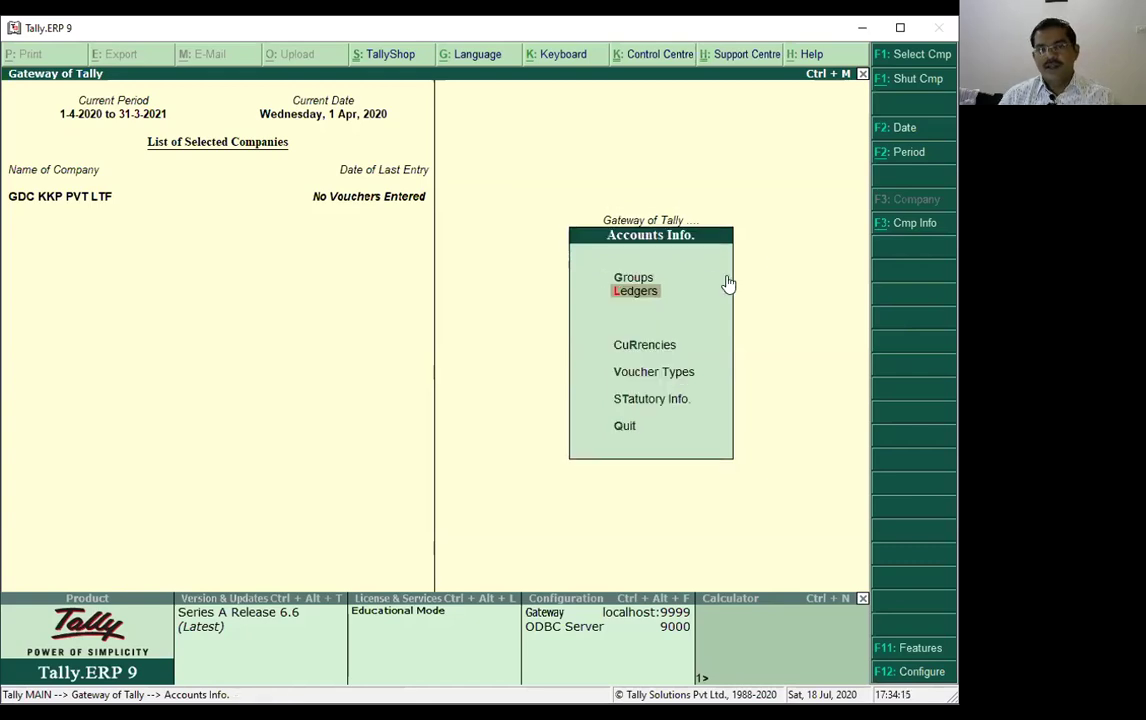
- Go through the list of predefined account groups, including those starting with S, and return to the Gateway of Tally
click(638, 279)
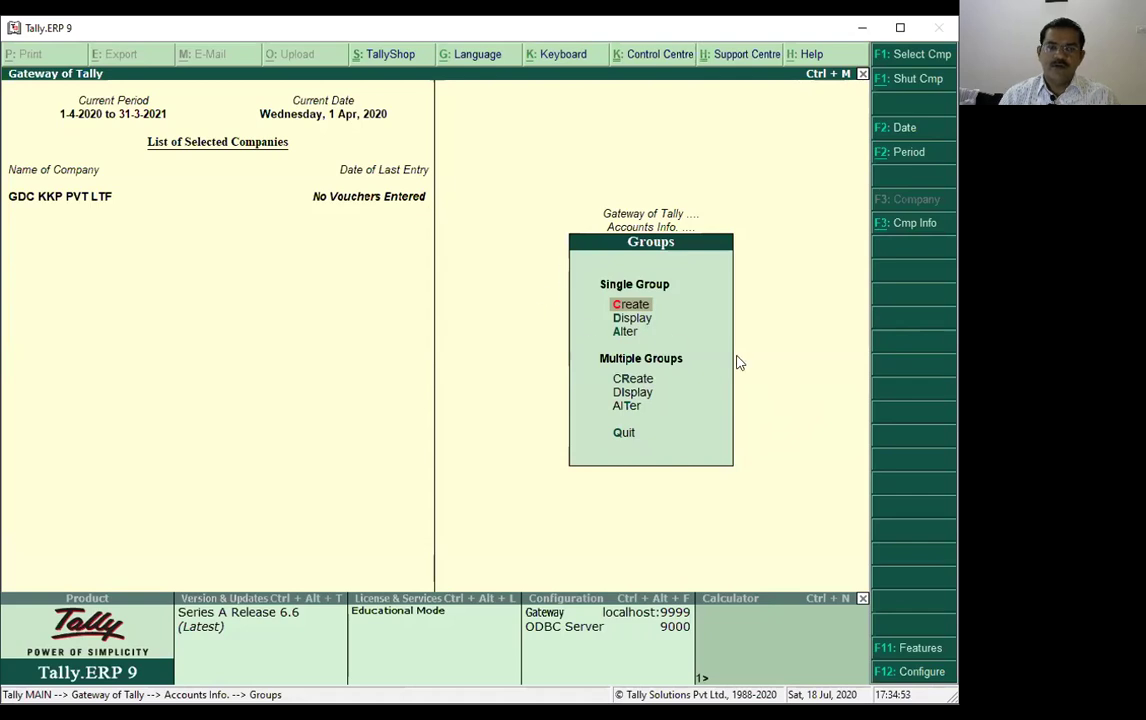
key(Down)
click(629, 319)
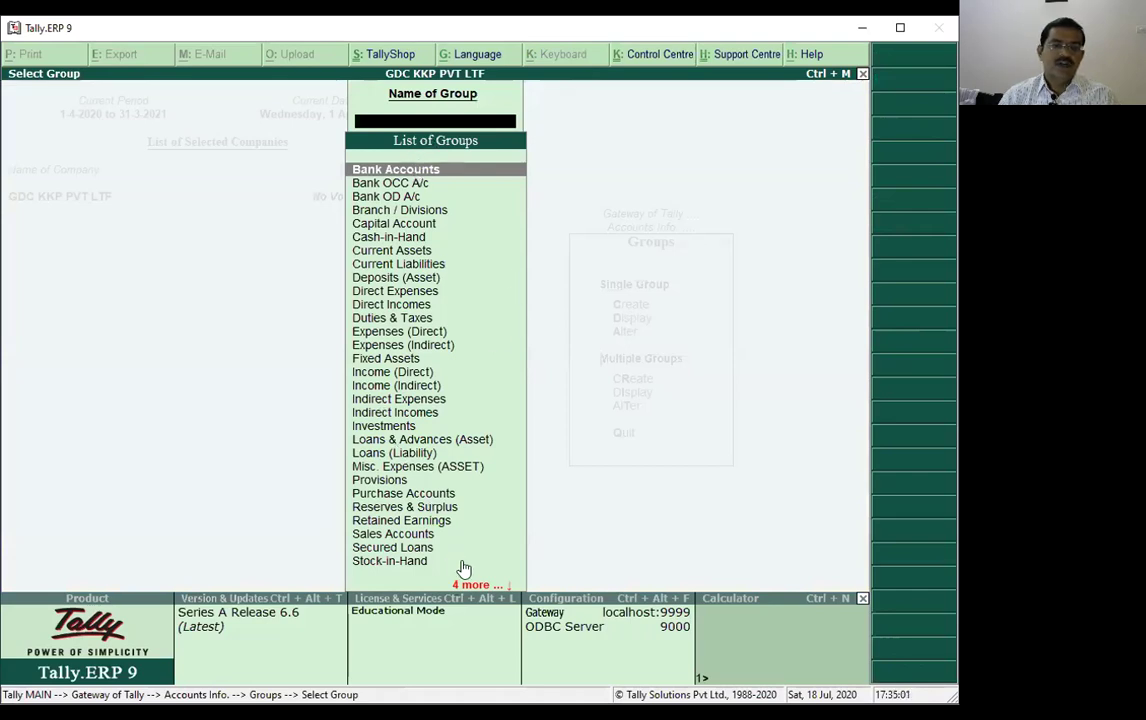
scroll(418, 522, down, 1)
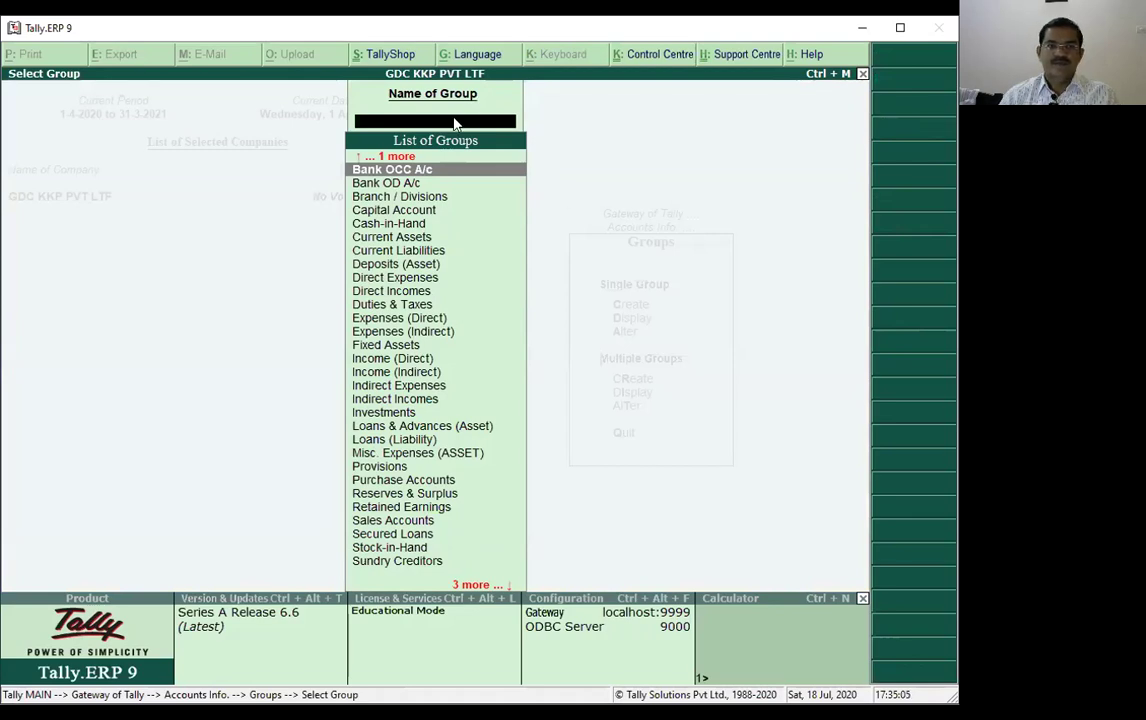
scroll(515, 220, up, 1)
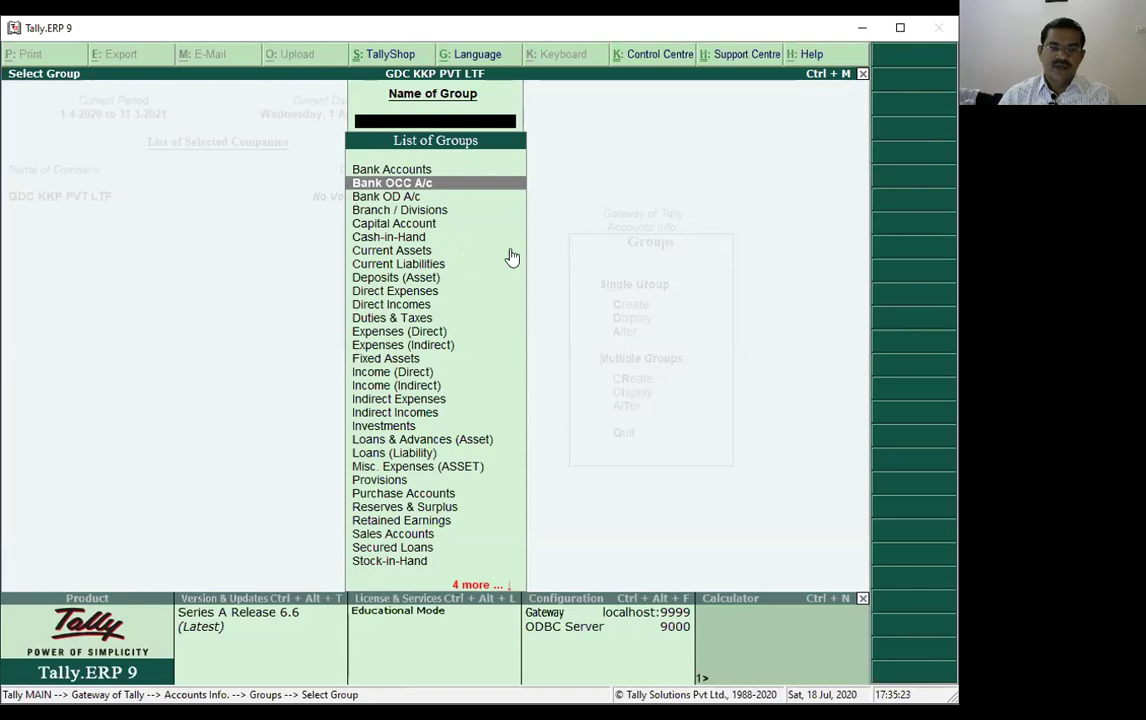
click(465, 588)
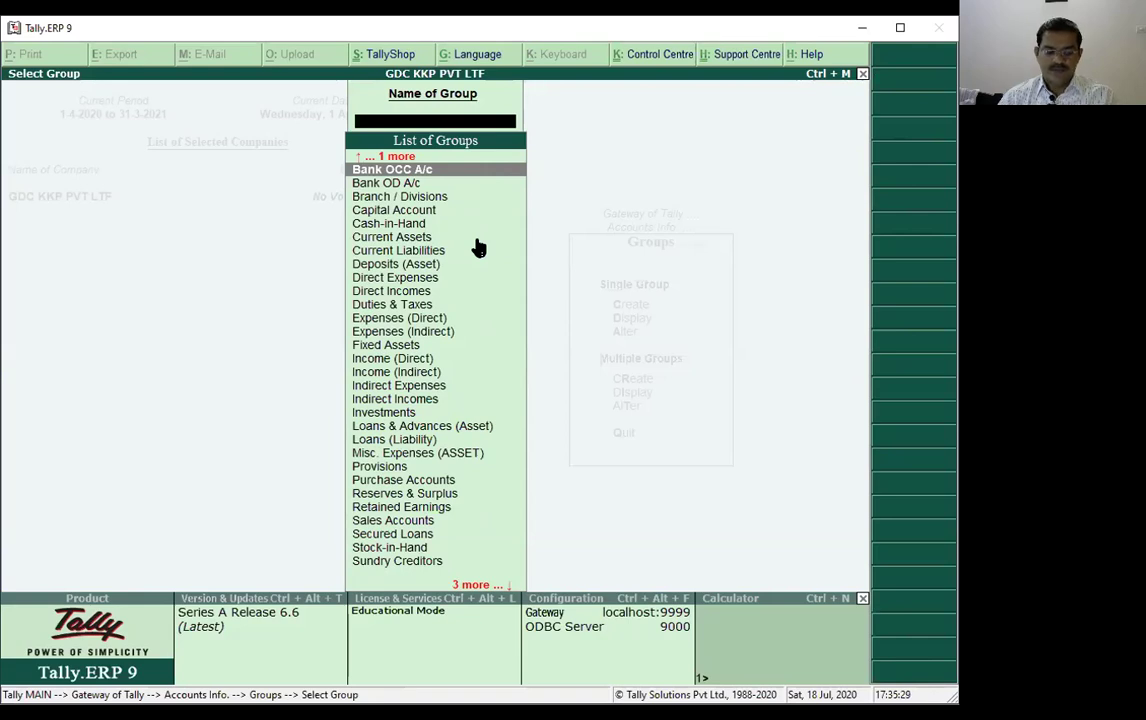
text(S)
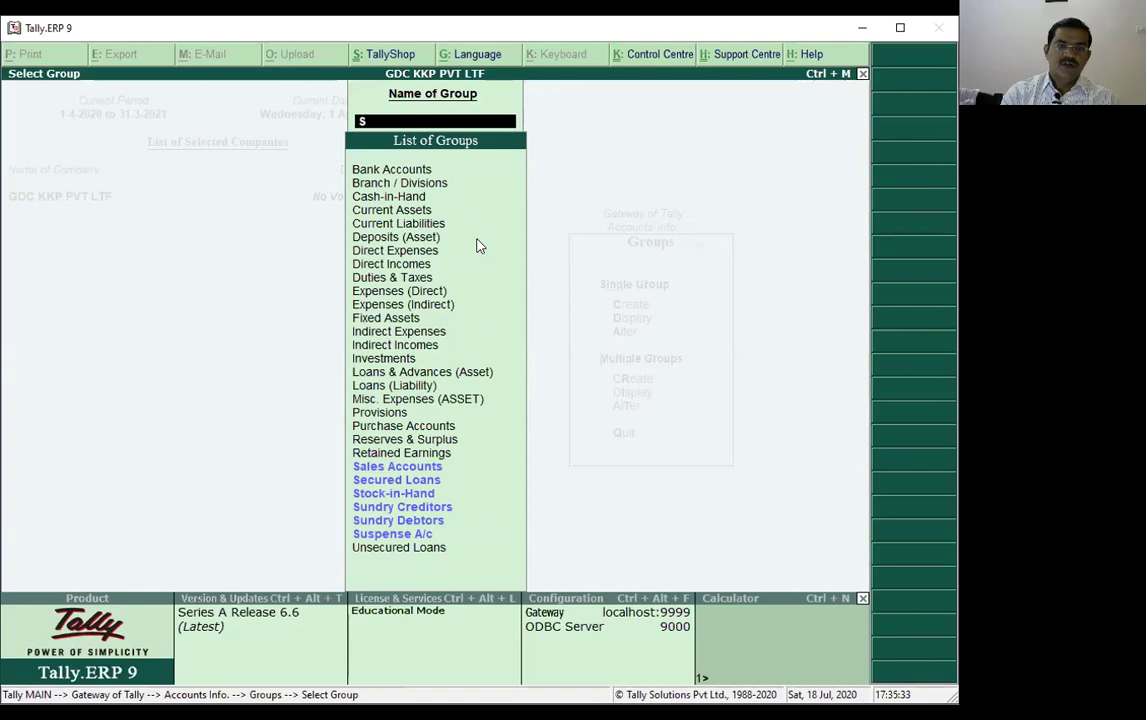
key(BackSpace)
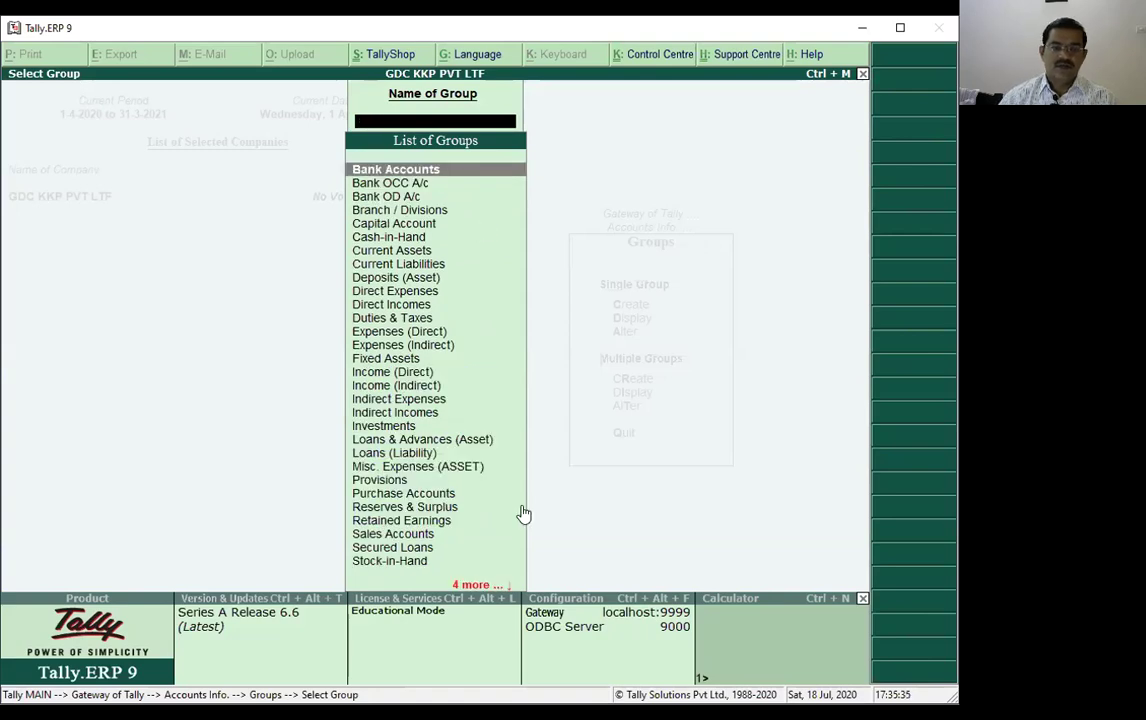
scroll(480, 589, down, 1)
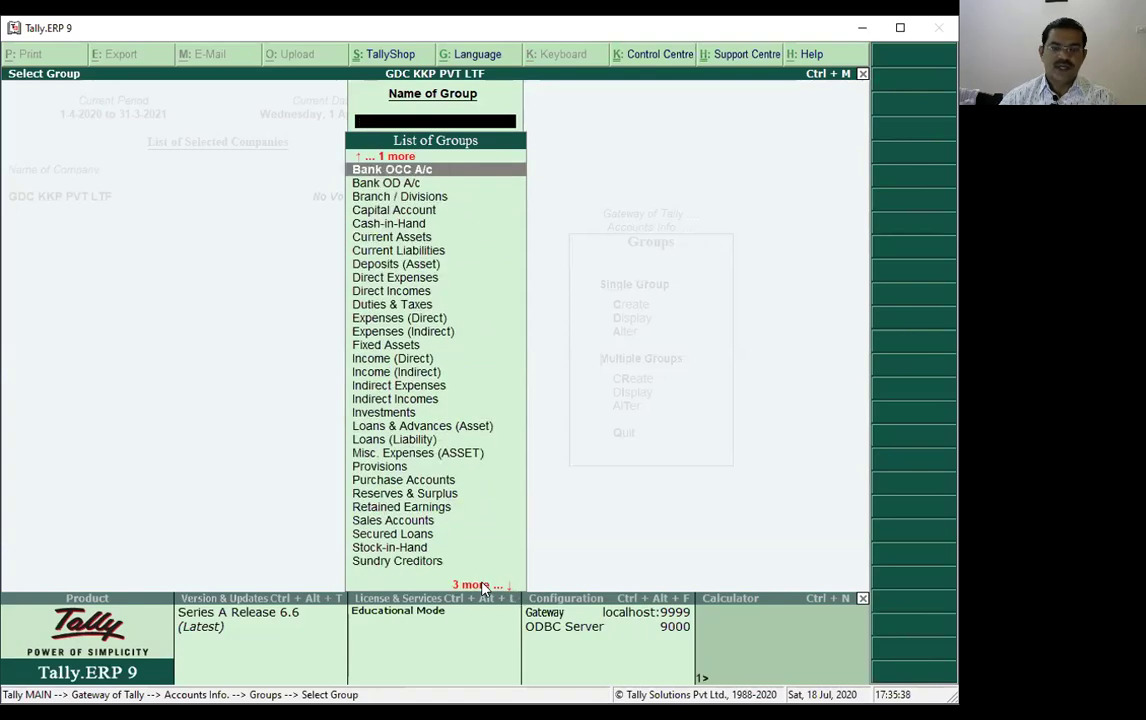
scroll(466, 589, down, 1)
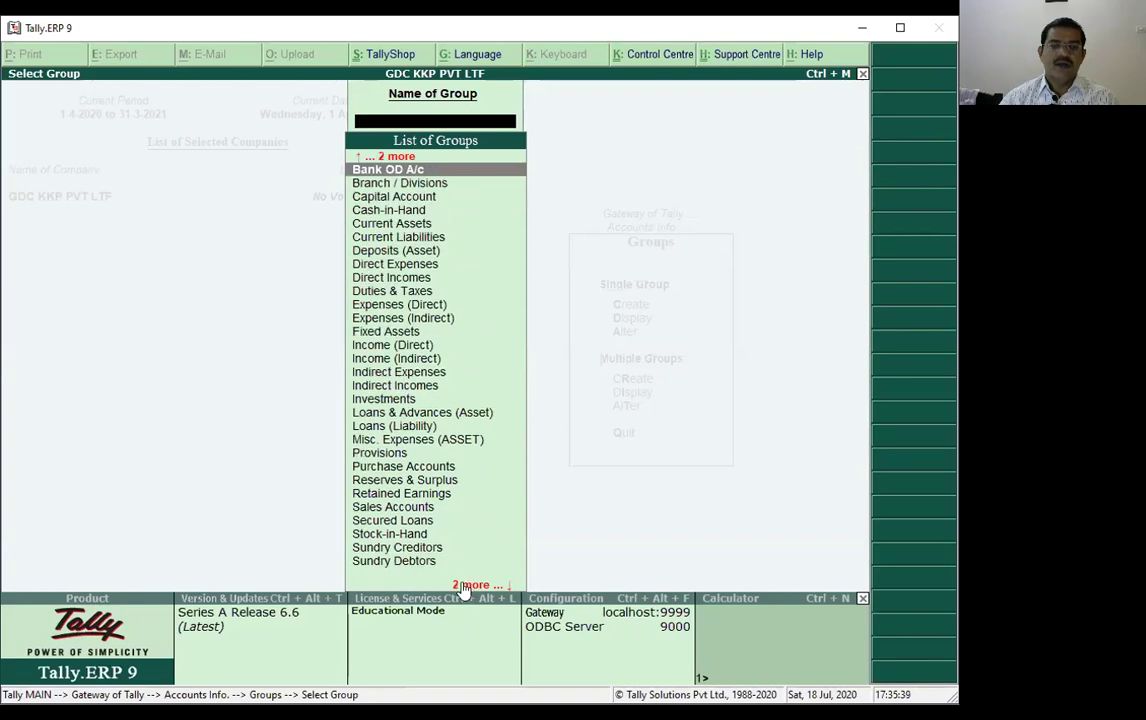
scroll(458, 588, down, 1)
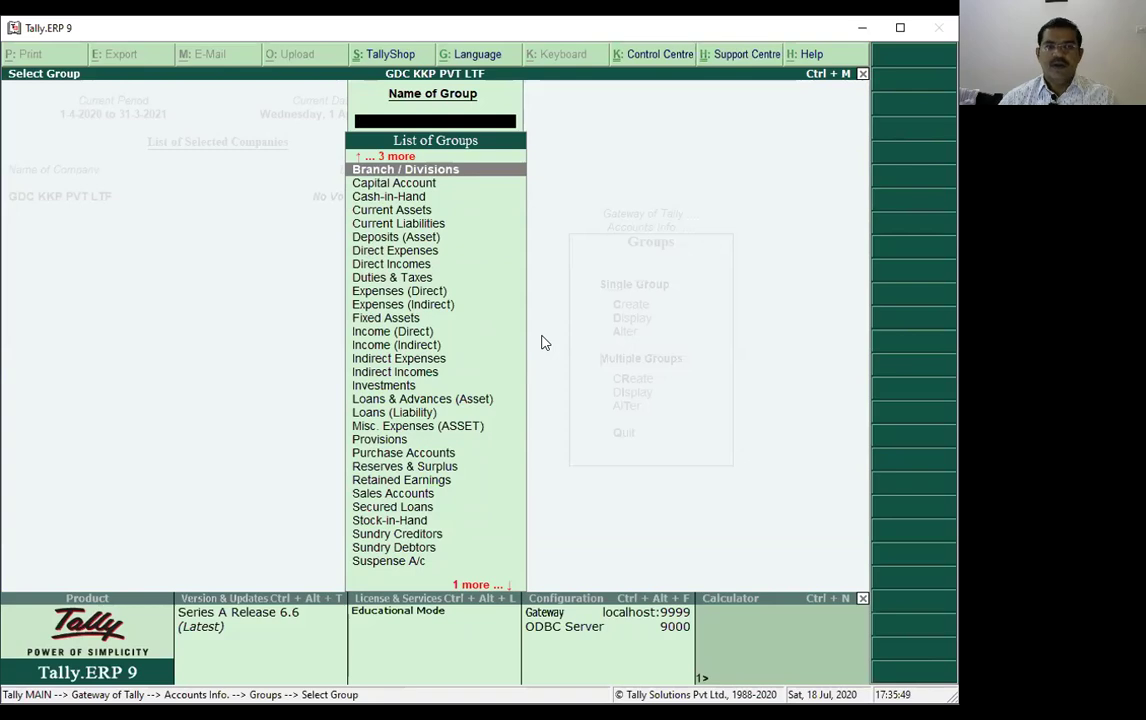
key(Escape)
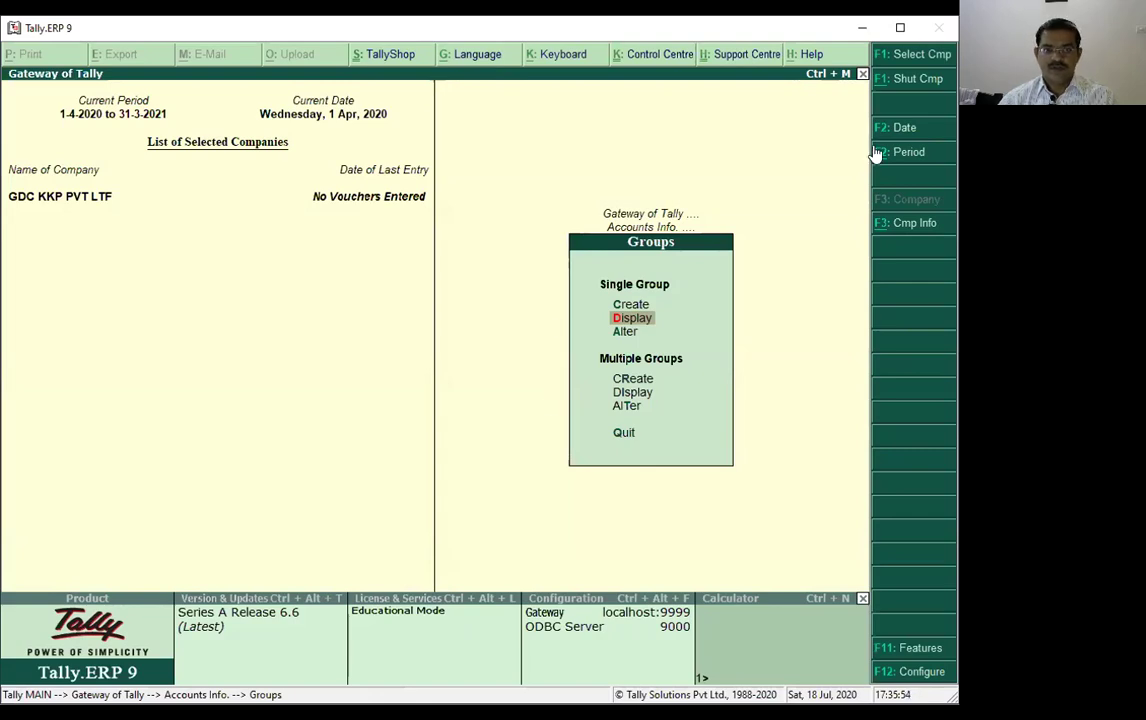
click(648, 436)
click(651, 435)
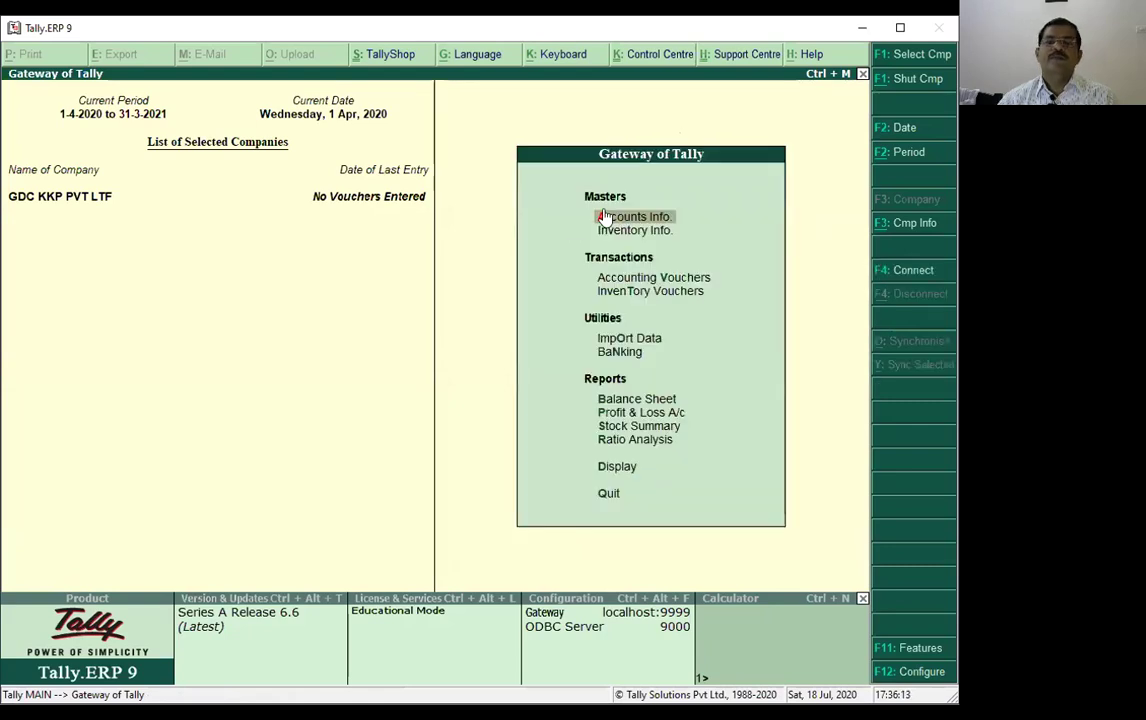
key(Escape)
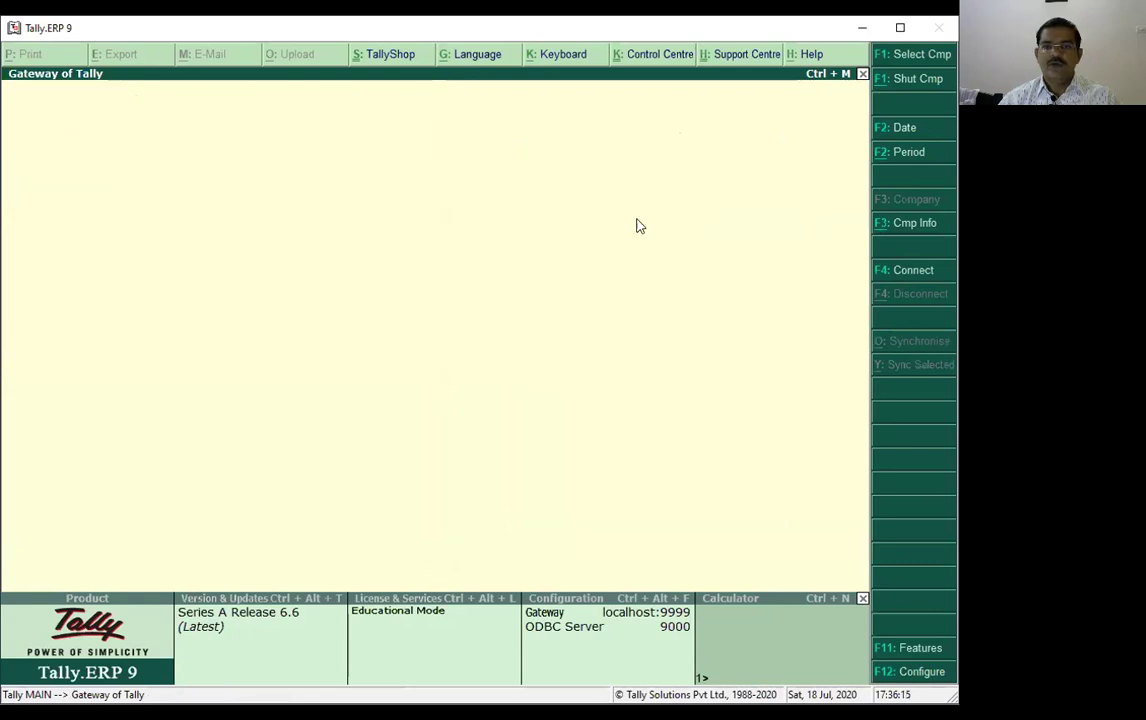
click(458, 415)
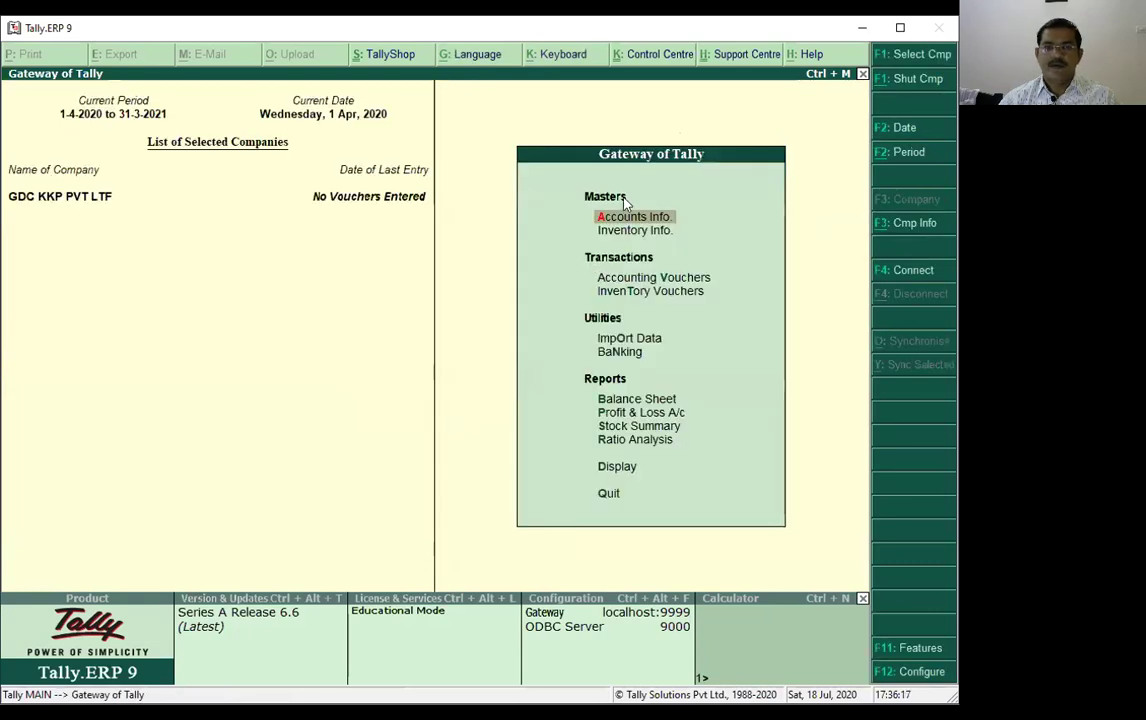
- Start creating a single ledger and name it Machinery Account
click(625, 222)
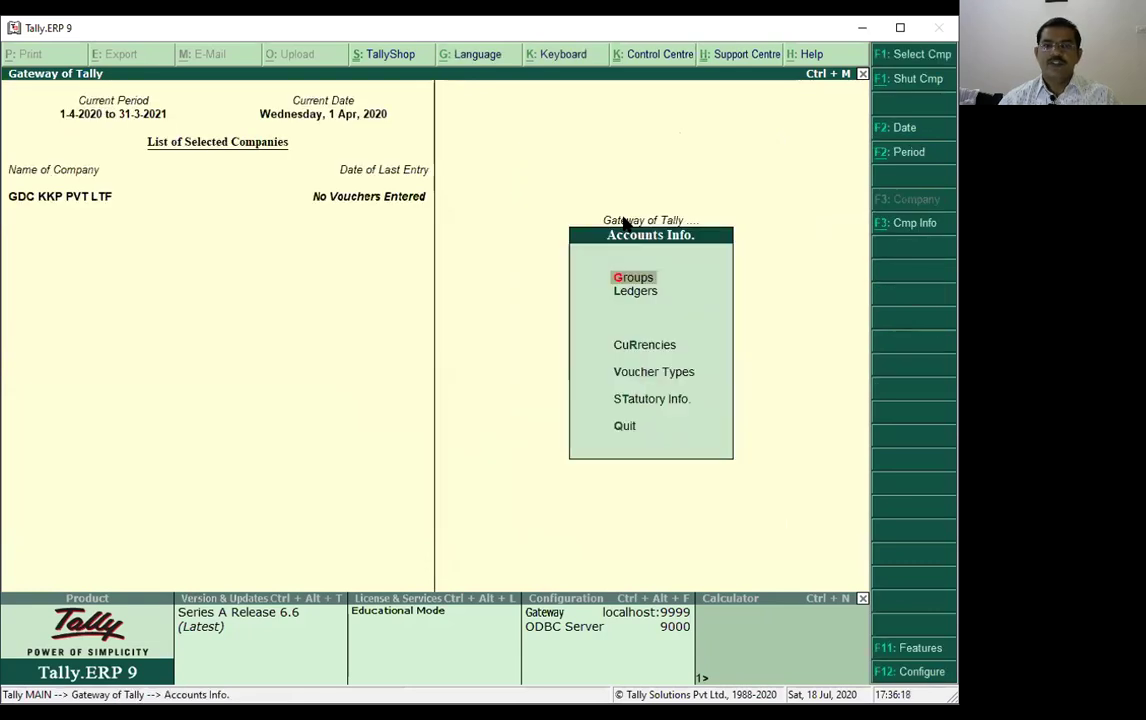
click(641, 296)
click(629, 305)
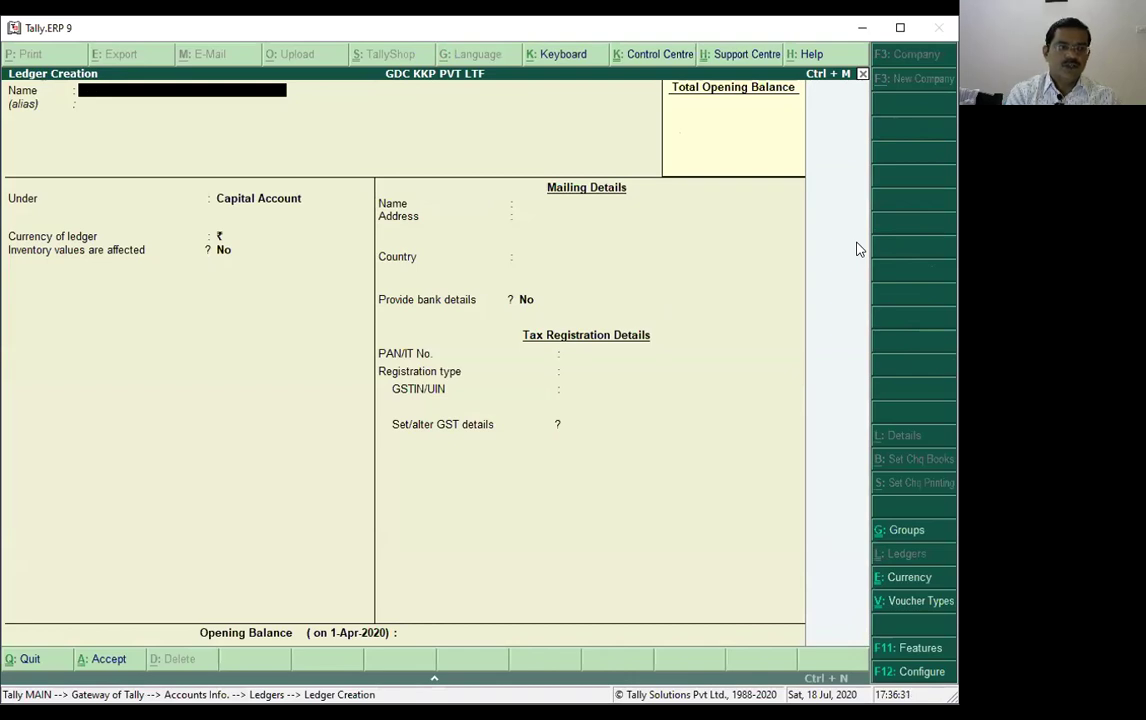
text(MALH)
key(BackSpace)
key(BackSpace)
key(BackSpace)
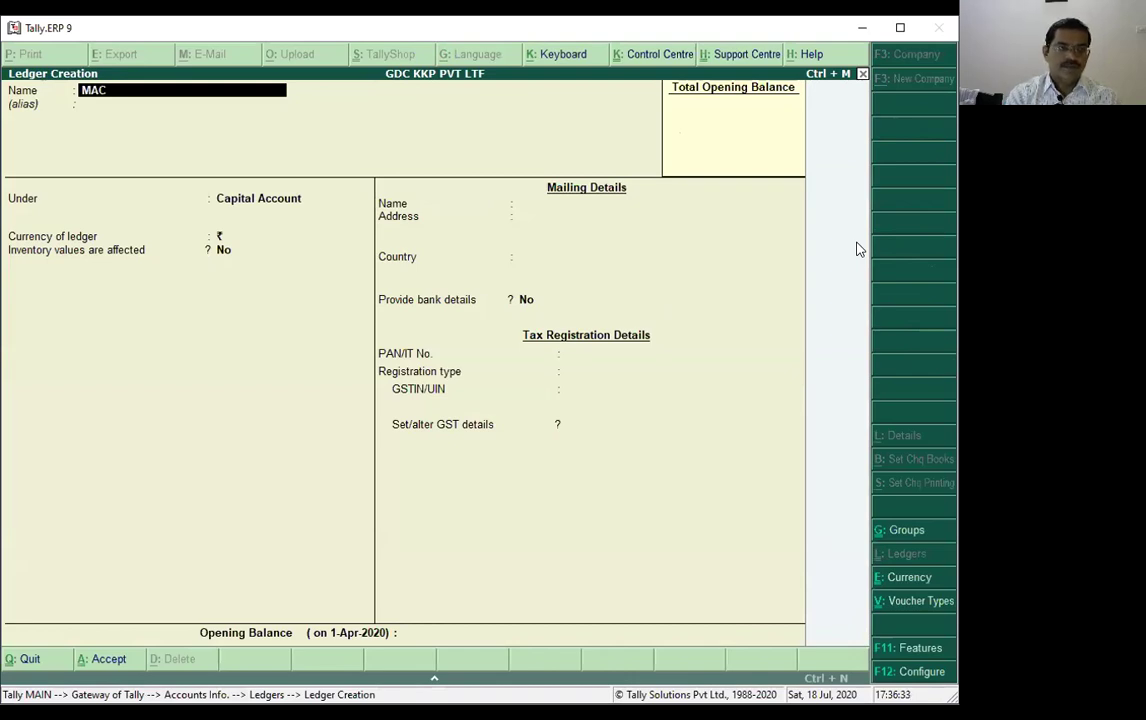
text(a)
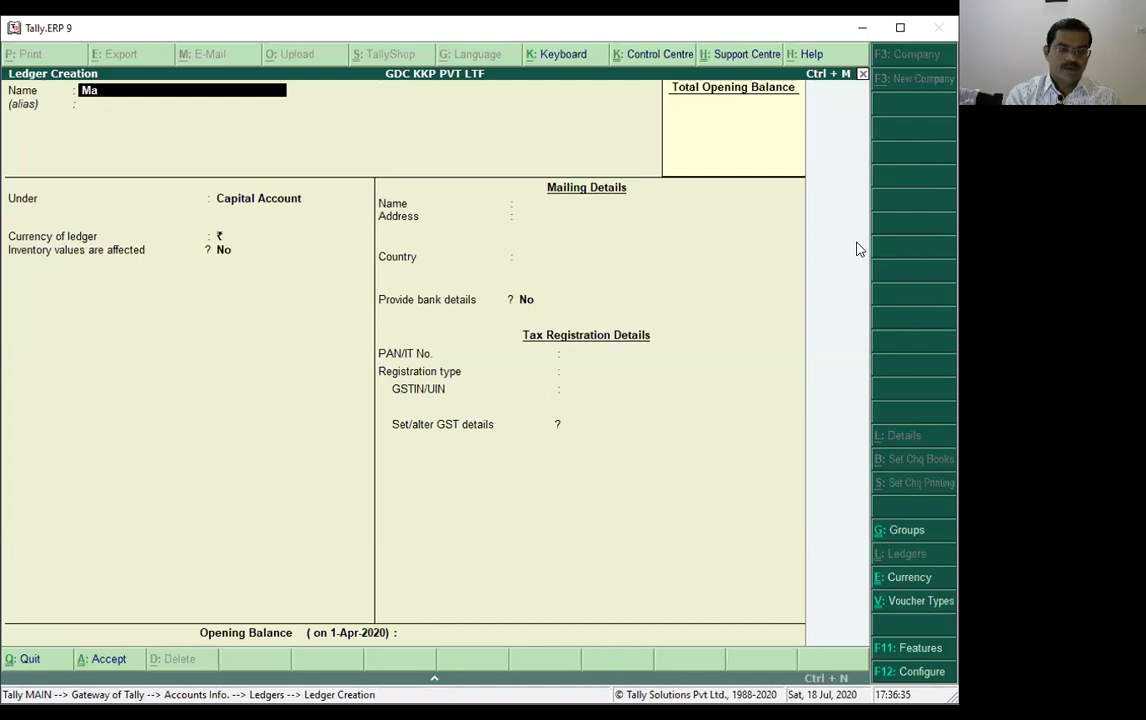
text(chiner Y)
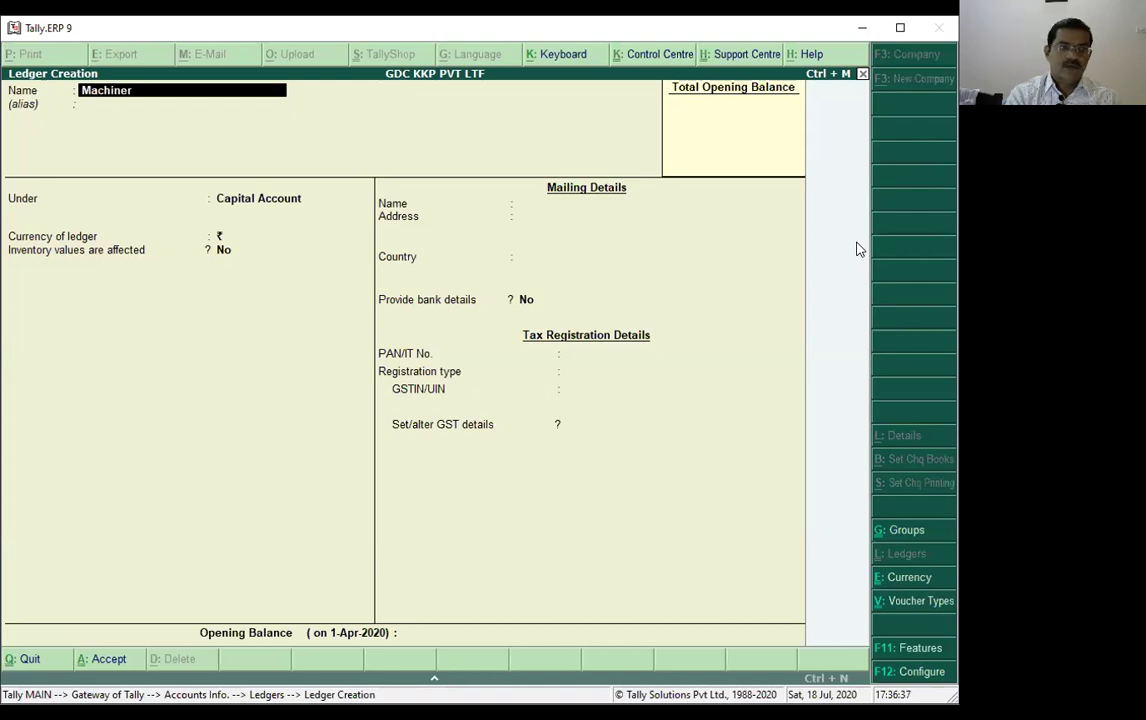
key(BackSpace)
key(BackSpace)
text(y Account)
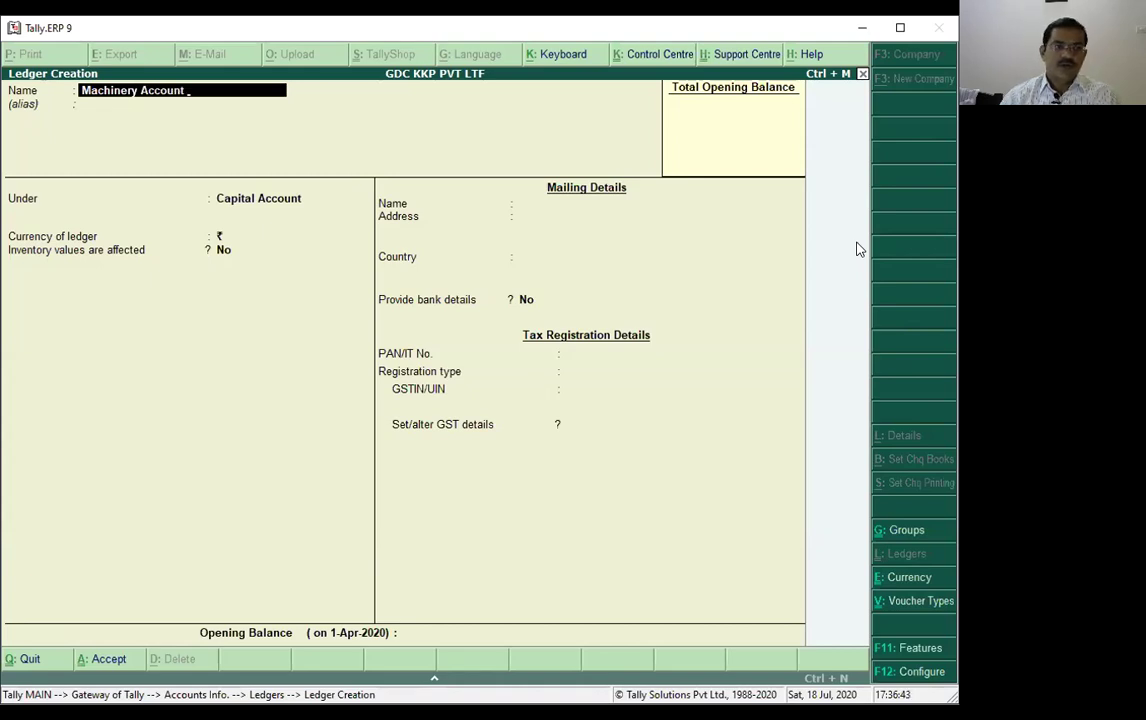
key(Return)
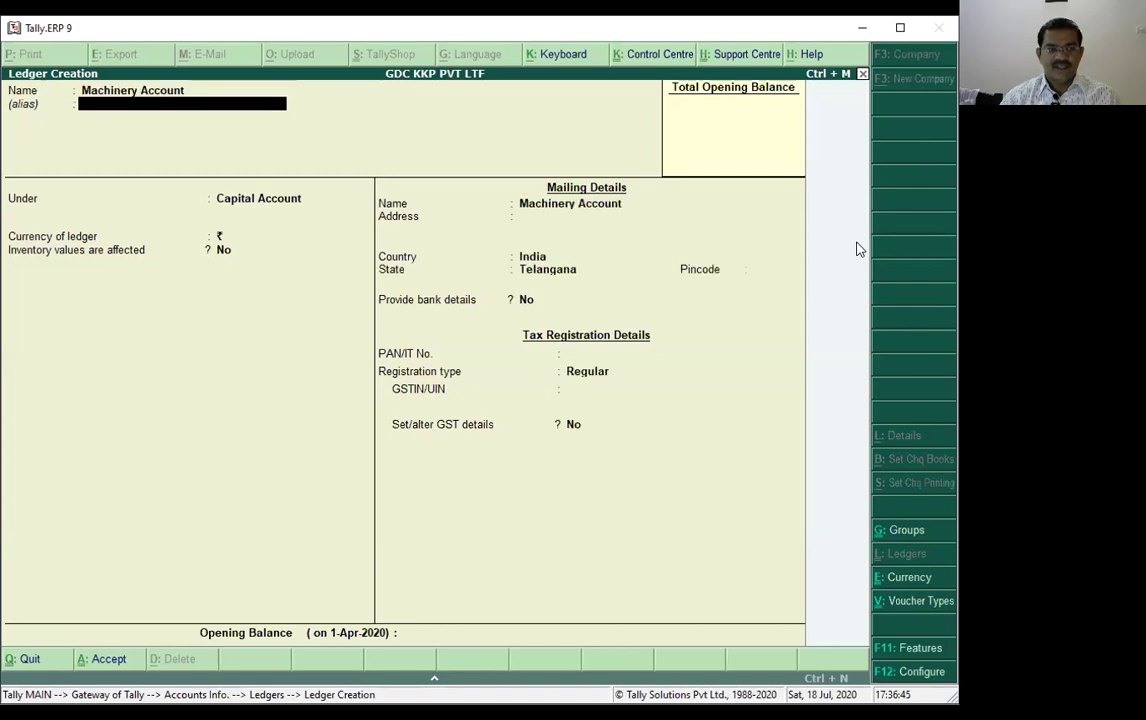
- Place the Machinery Account ledger under Fixed Assets and set its type of supply to Goods, keeping GST applicable
key(Return)
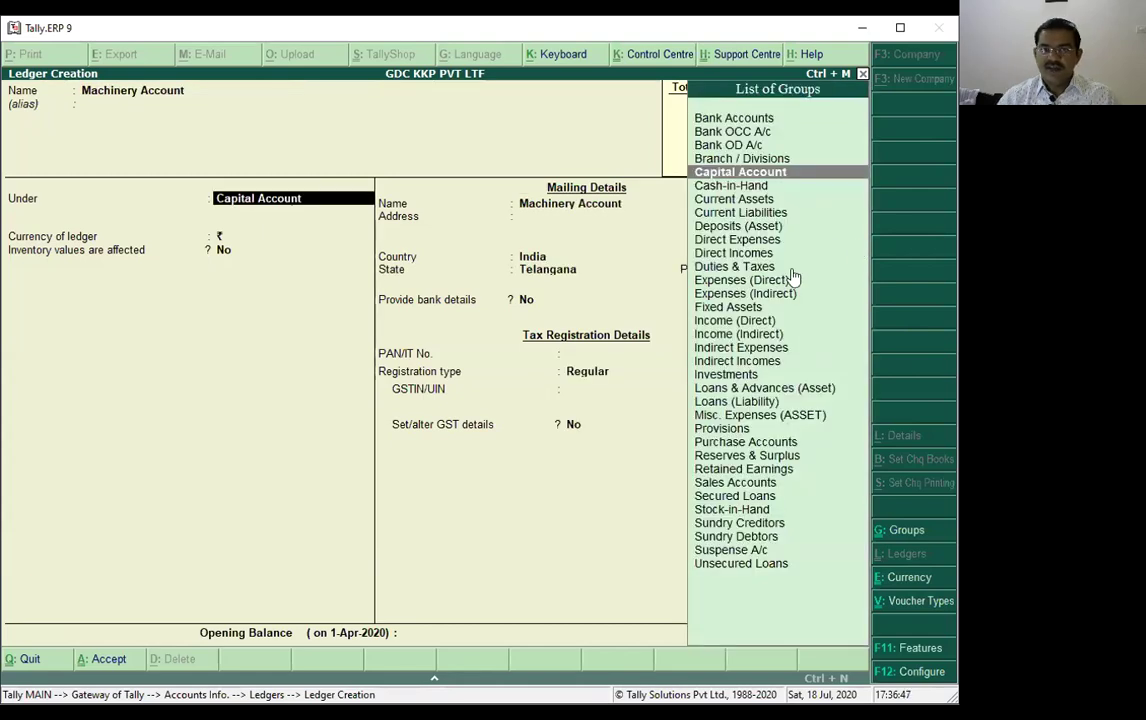
click(735, 309)
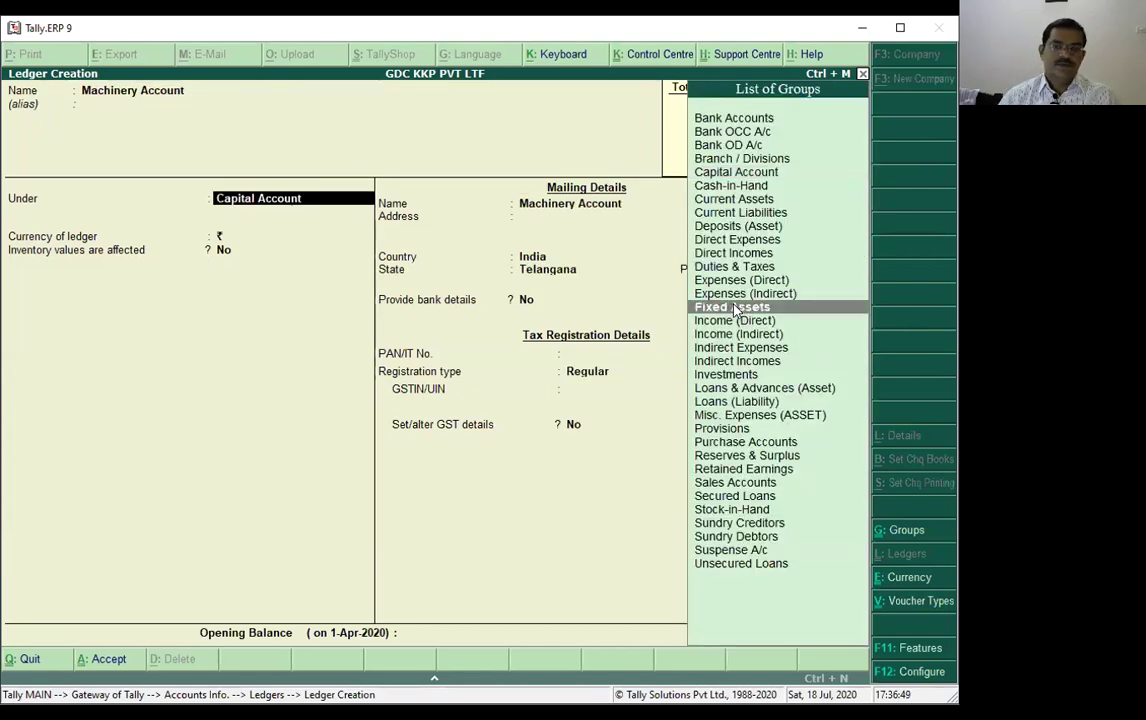
click(733, 307)
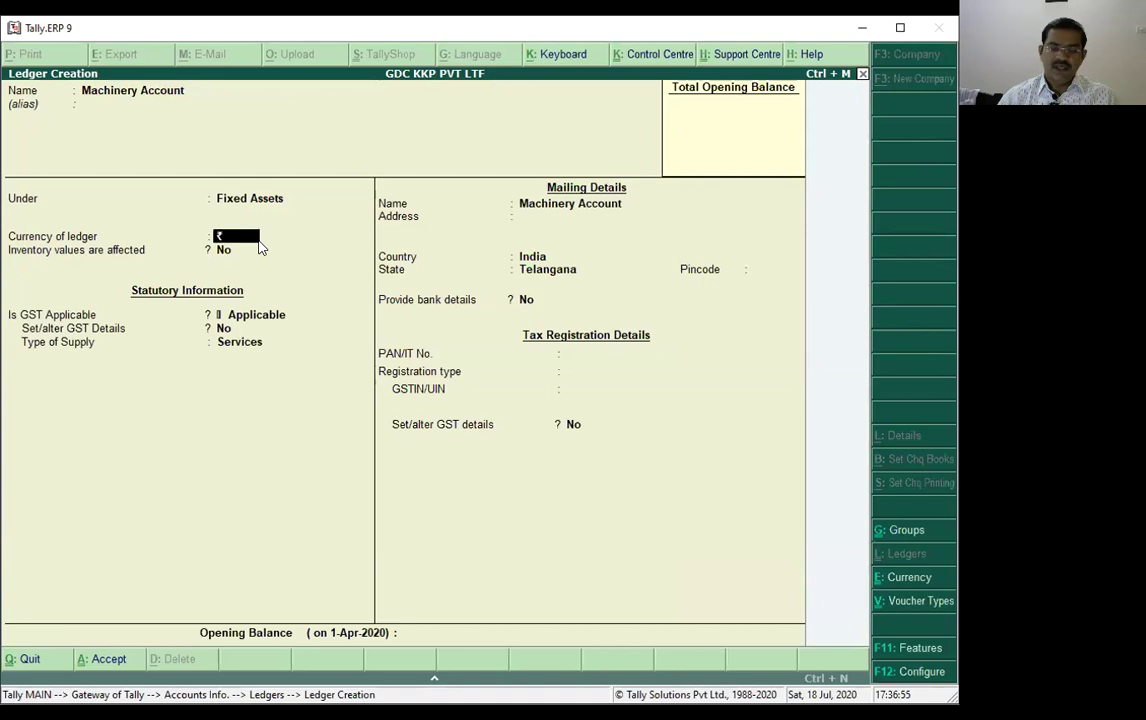
key(Return)
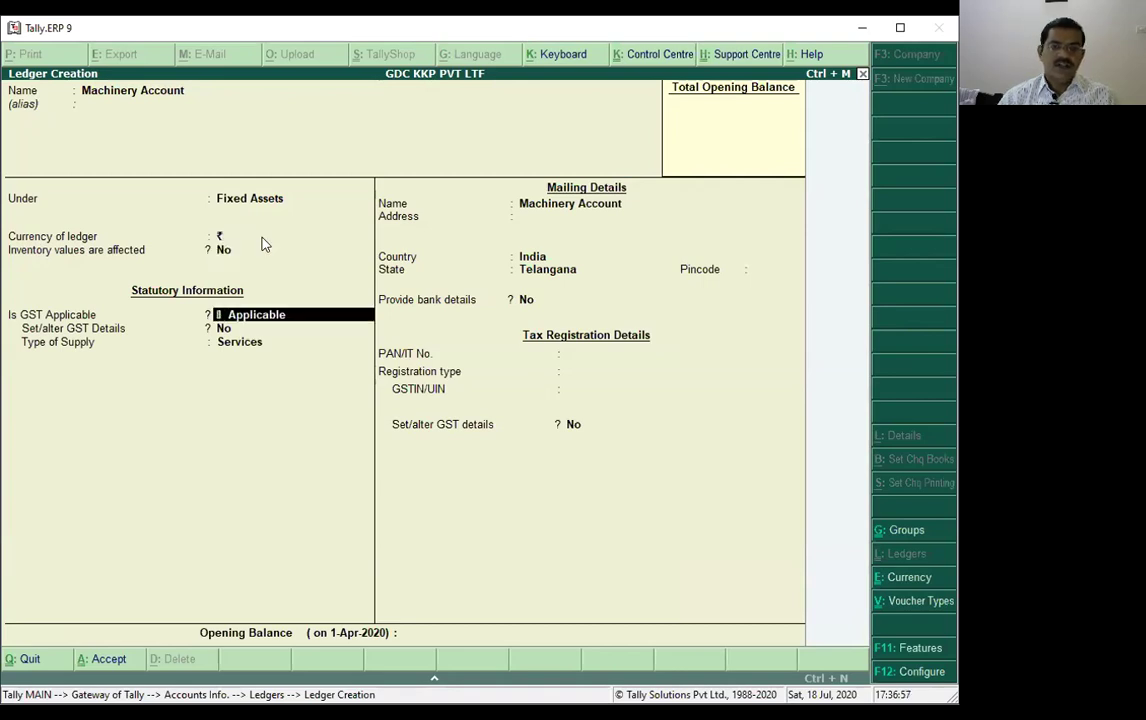
key(Return)
key(Return)
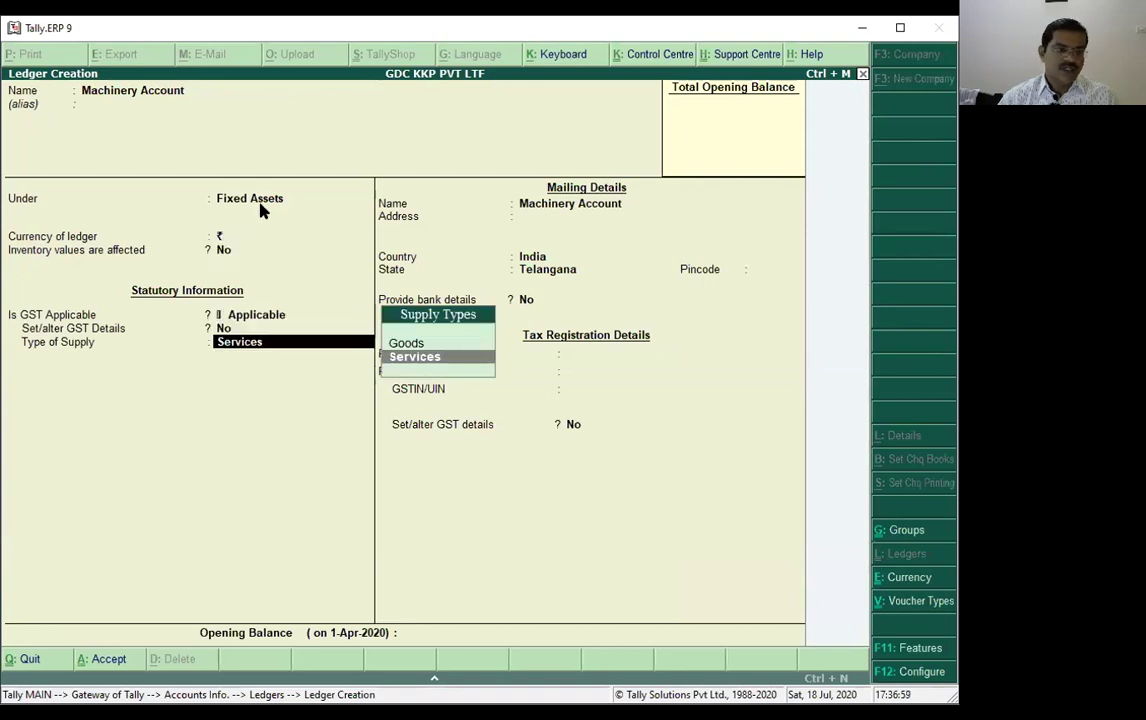
key(Up)
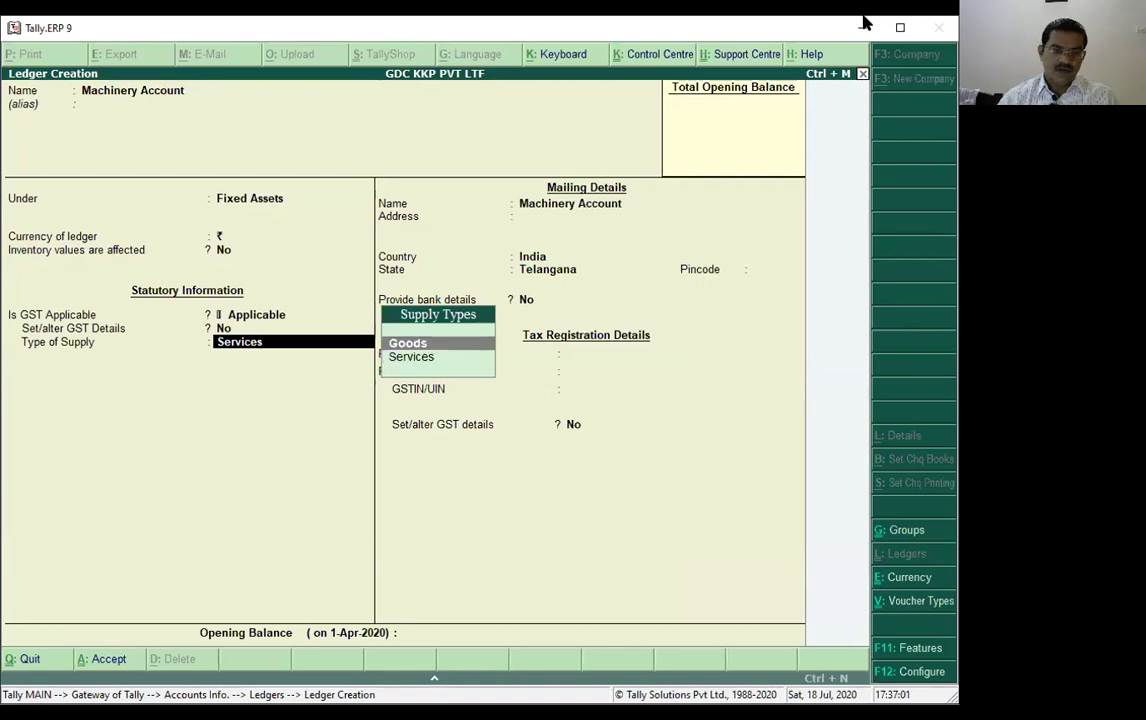
key(Return)
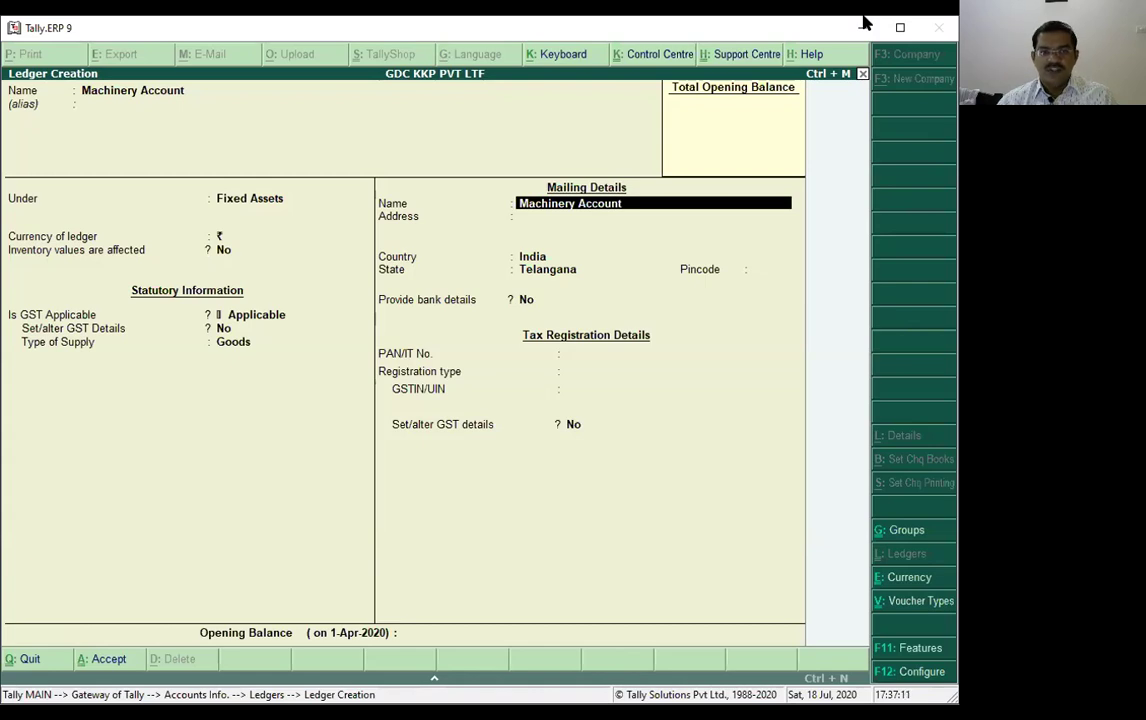
- Keep the default mailing, bank and tax details for the Machinery Account ledger and save it
key(Return)
key(Return)
key(Return)
key(Return)
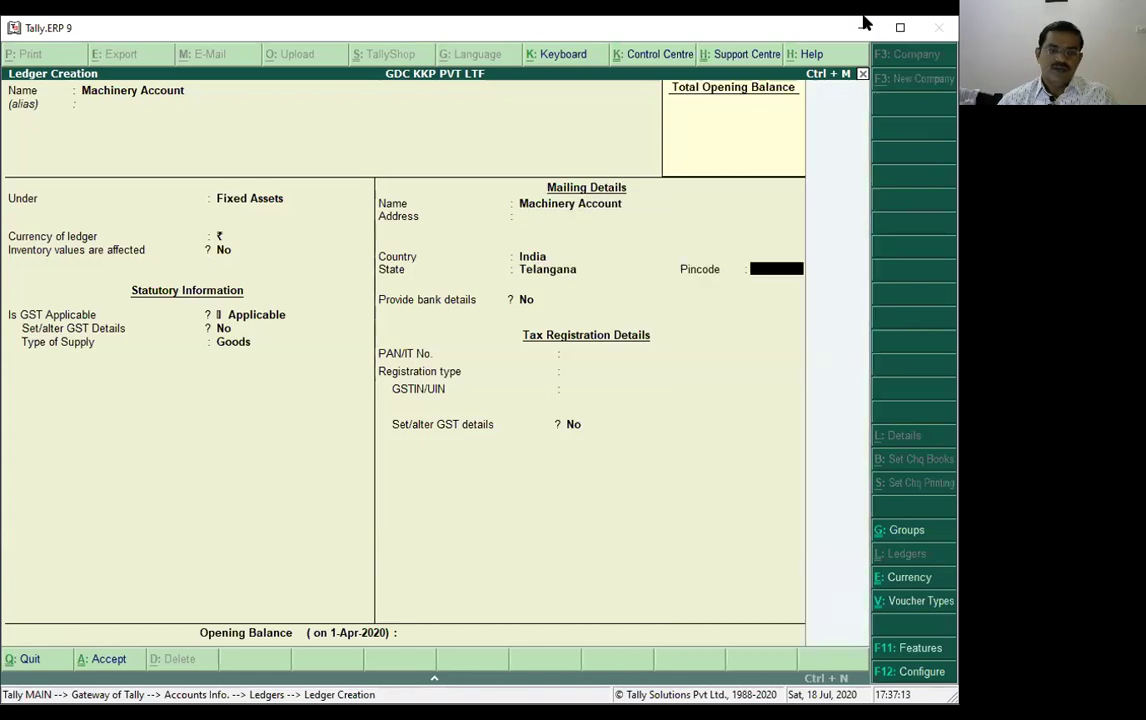
key(Return)
key(Return)
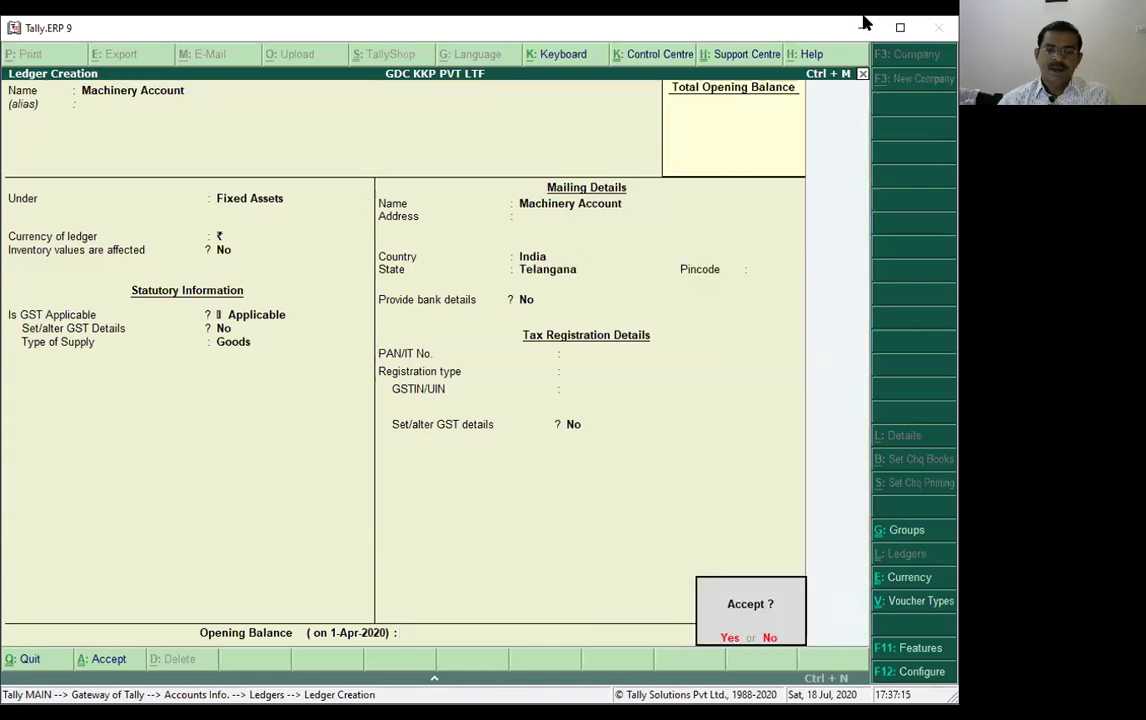
key(Return)
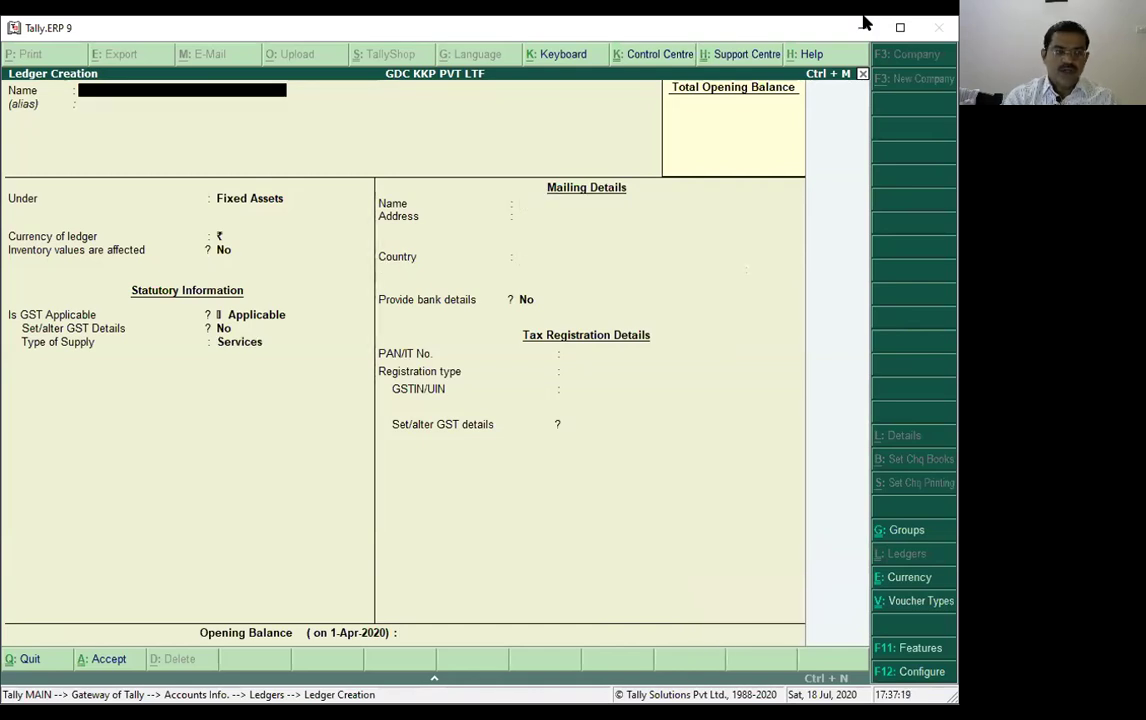
- Name the new ledger HDFC Bank Account
text(Hdfc)
key(BackSpace)
key(BackSpace)
key(BackSpace)
text(D)
key(BackSpace)
text(DFC)
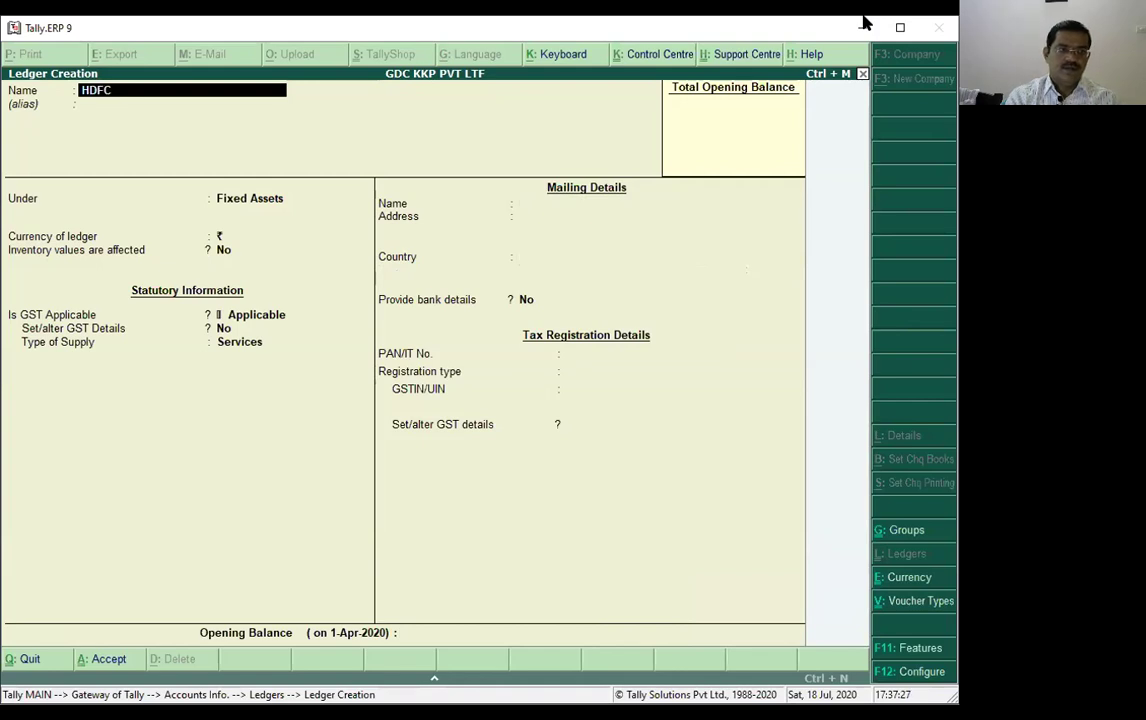
text( Bank Accoun)
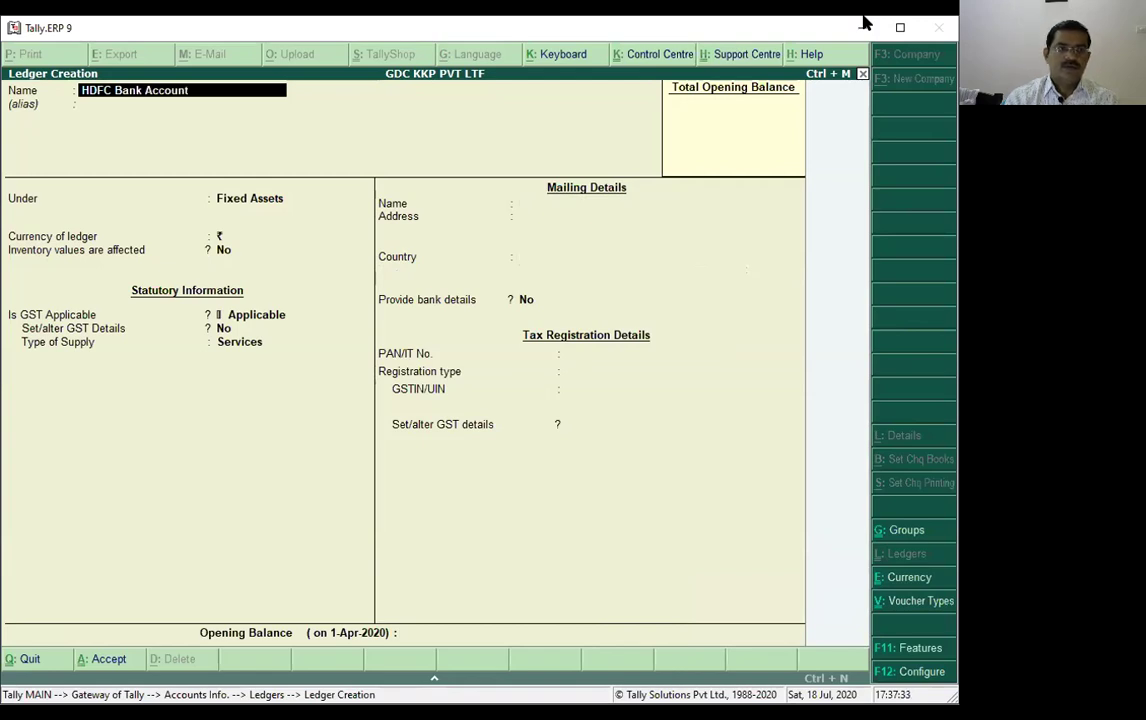
text(t)
- Leave the alias empty and group the HDFC Bank Account ledger under Bank Accounts
key(Return)
key(Return)
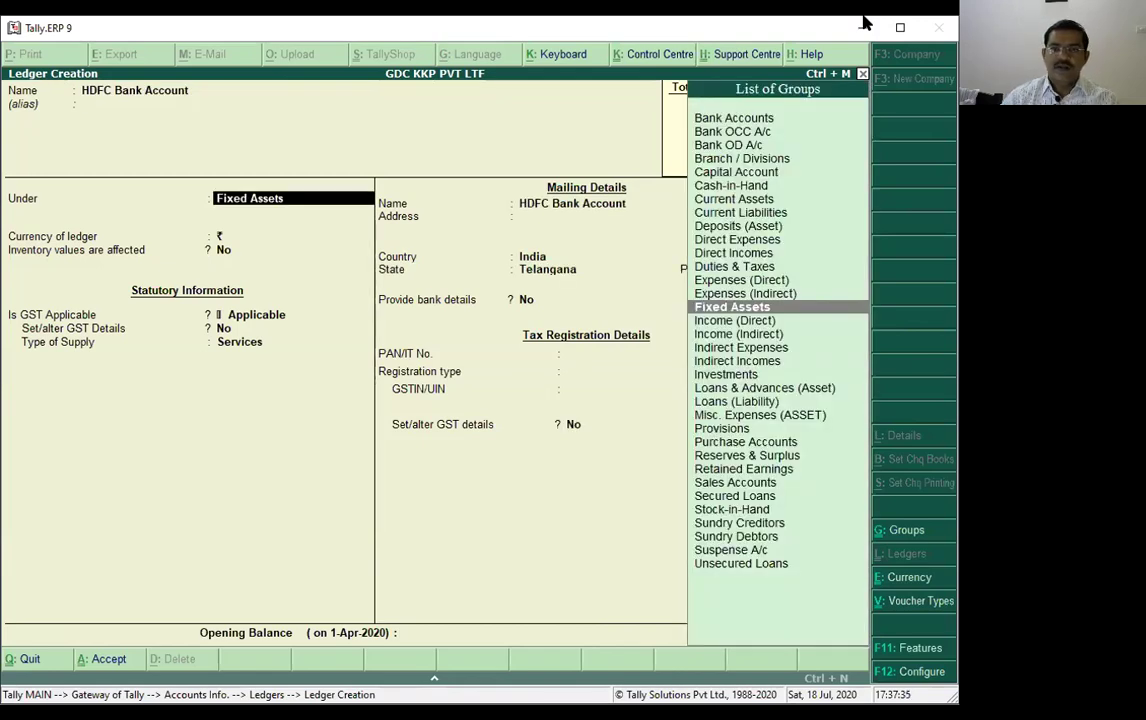
text(B)
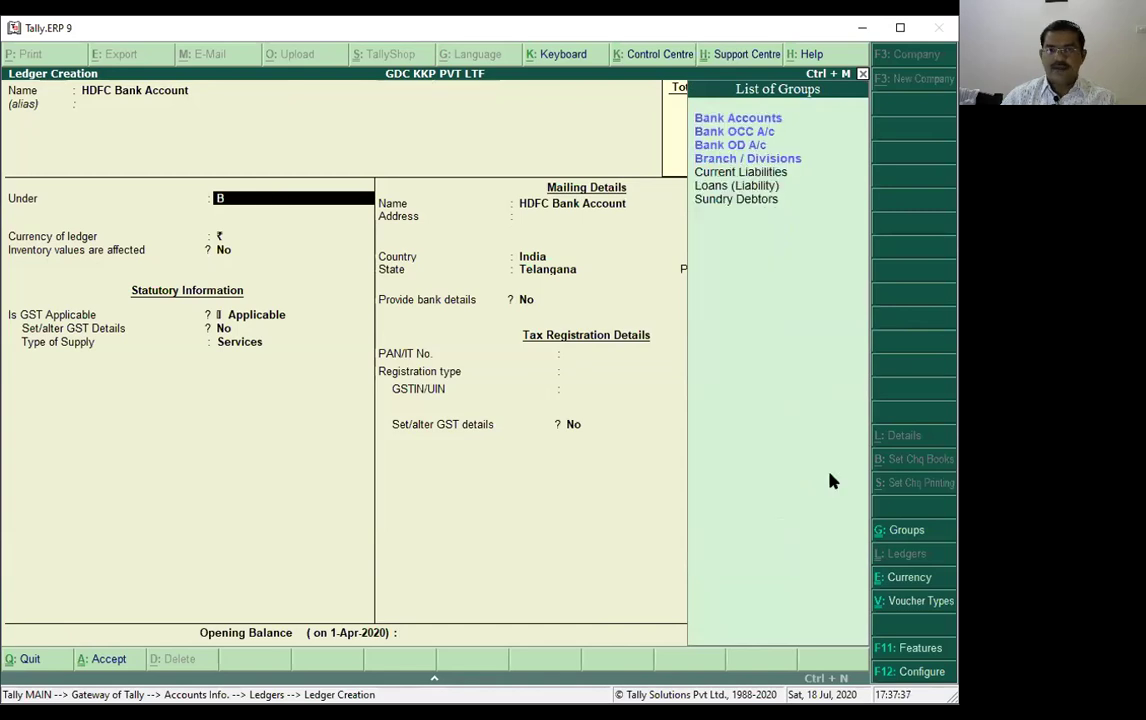
click(735, 119)
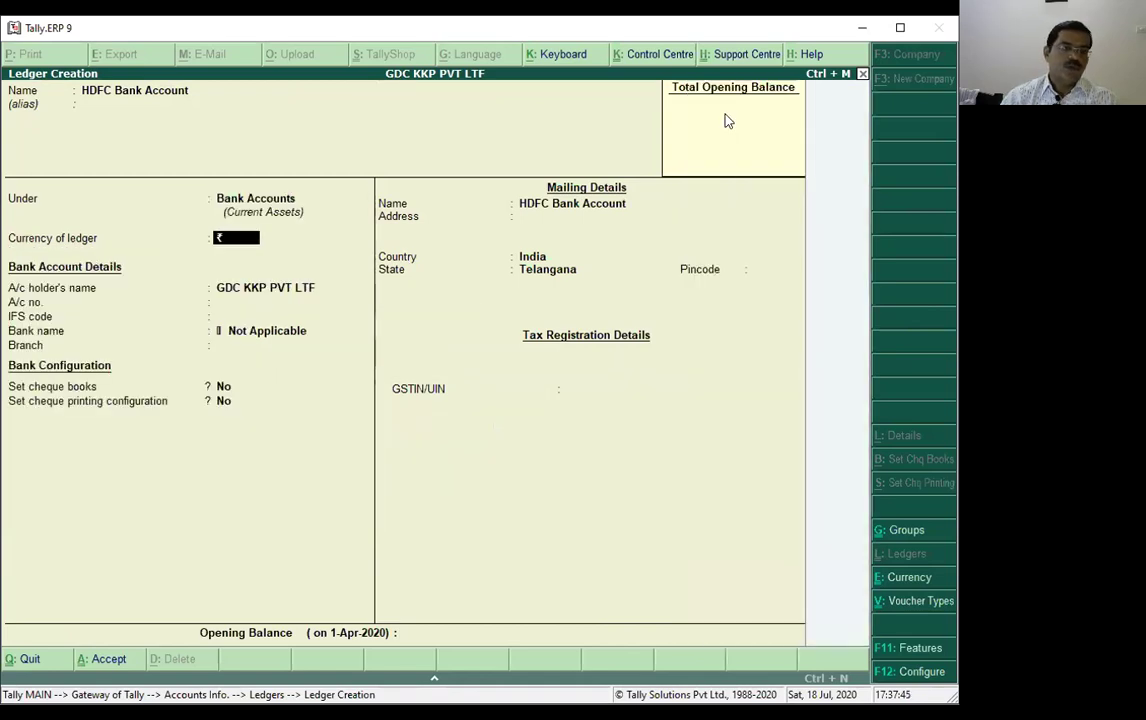
- Keep the default currency and account holder, and fill in the HDFC ledger's account number field with the company name in lower case
key(Return)
key(Return)
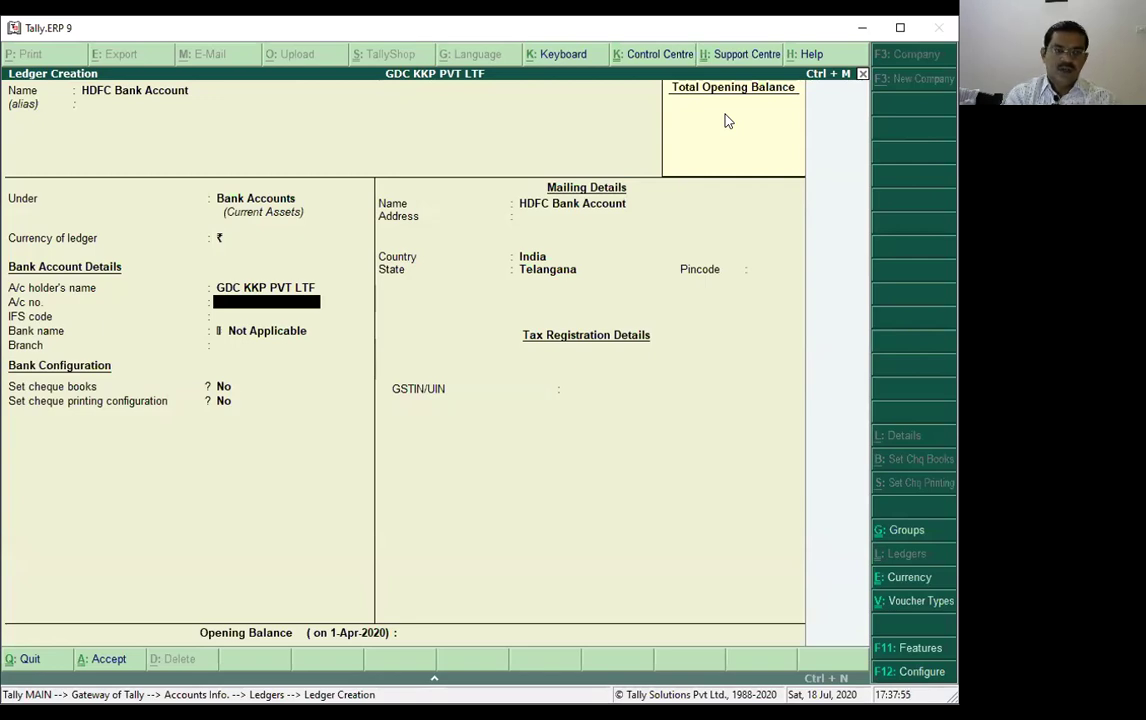
text(gdc)
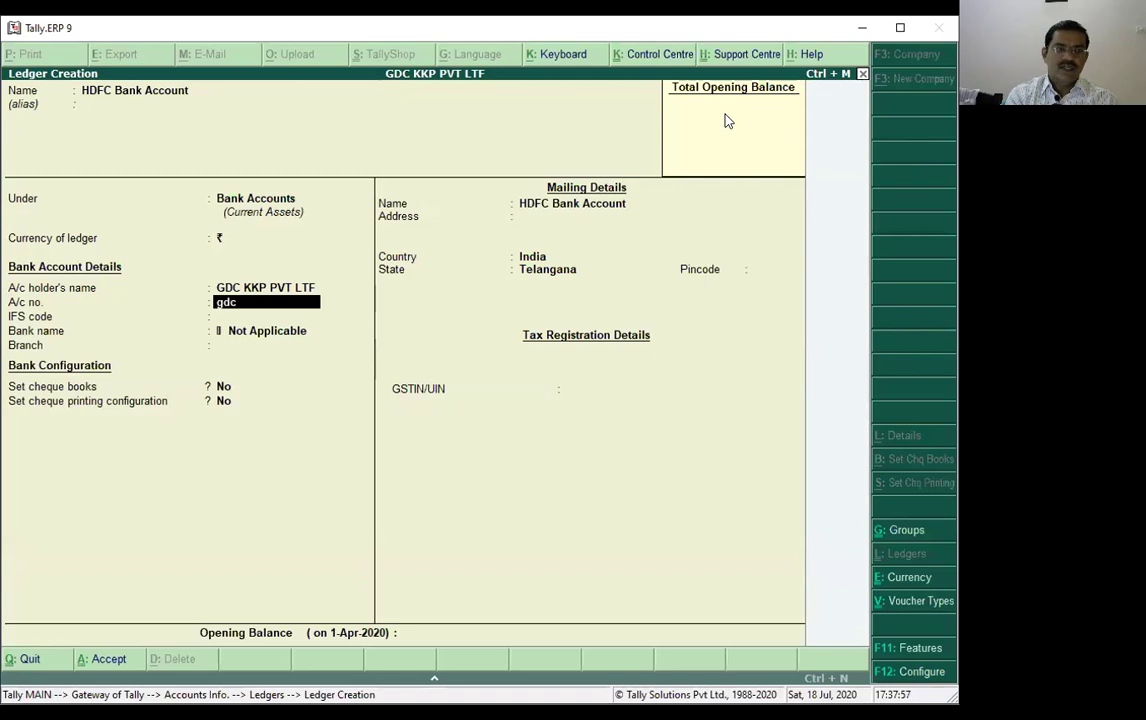
text( kkp)
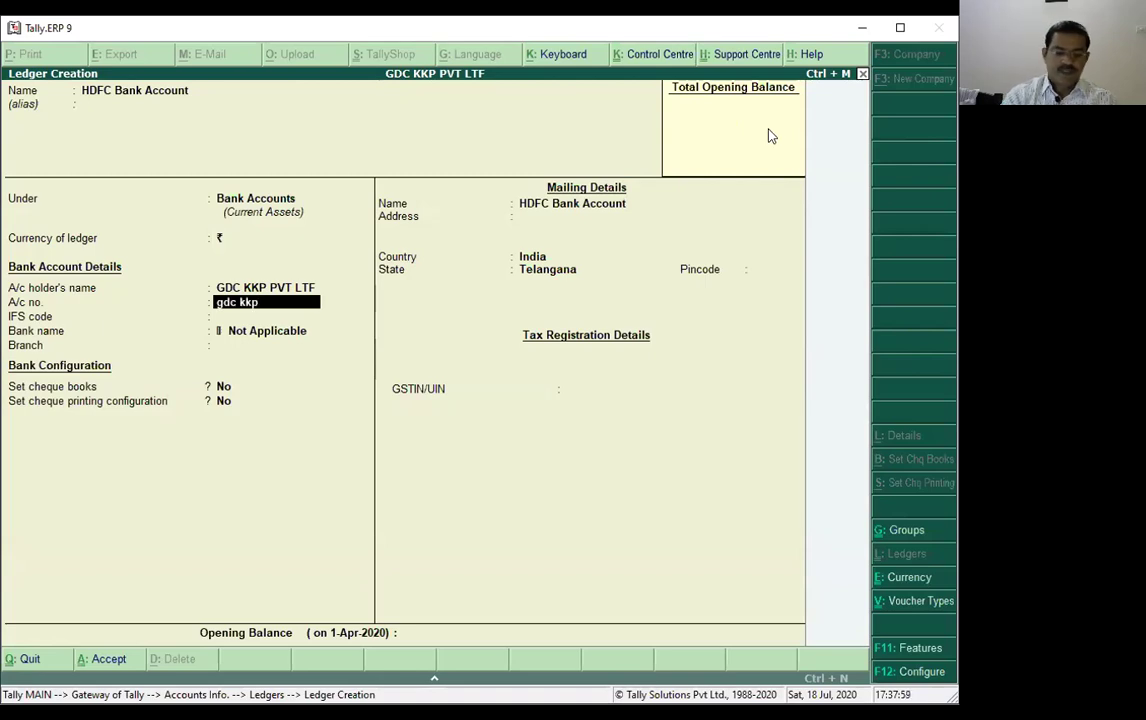
text(ont)
key(BackSpace)
key(BackSpace)
key(BackSpace)
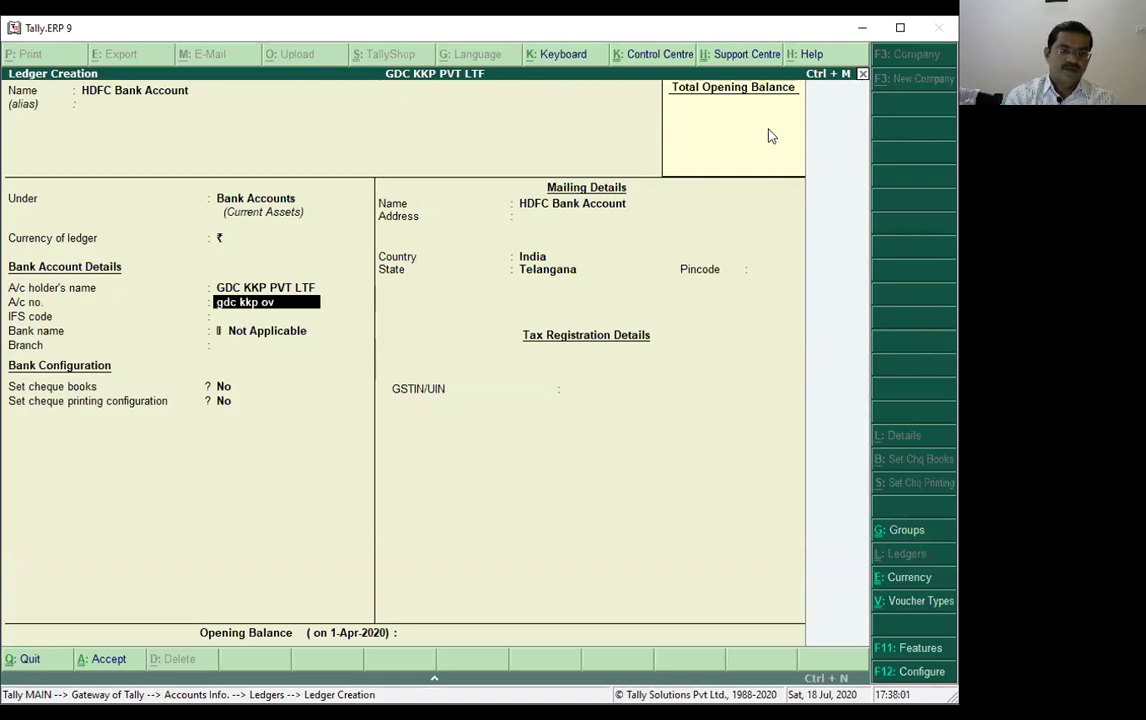
text(pvt)
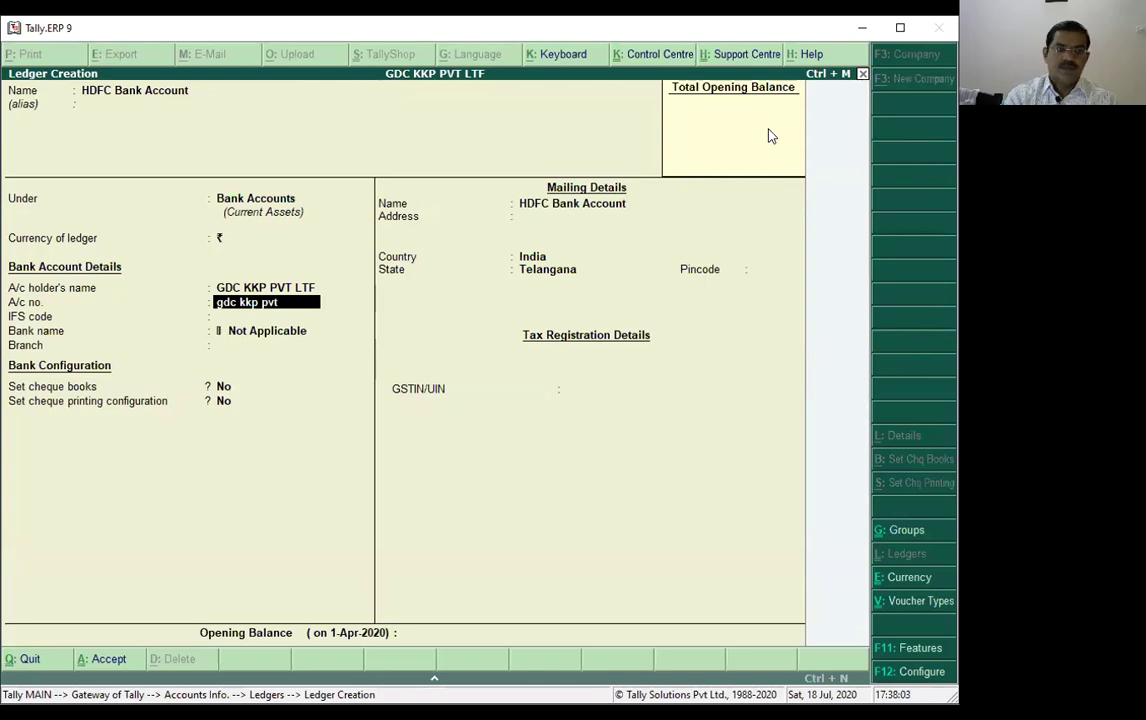
text( ltd)
key(Return)
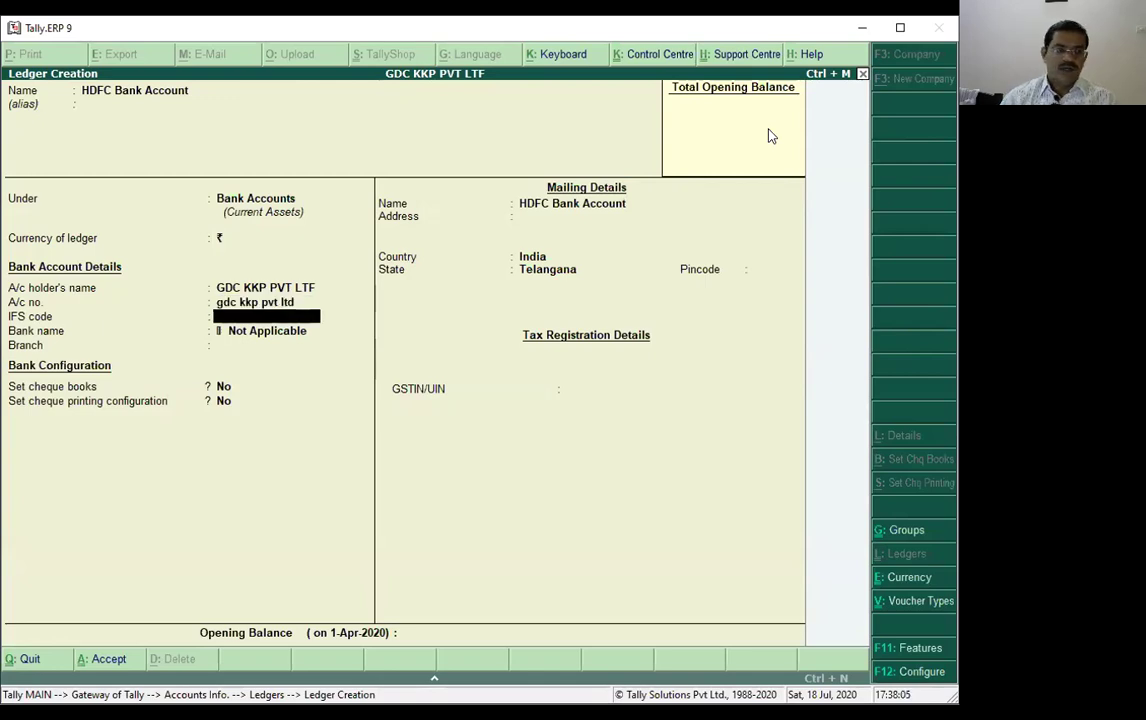
- Leave the IFS code empty and the bank name Not Applicable, and enter Kukatpally as the branch
key(Return)
key(Return)
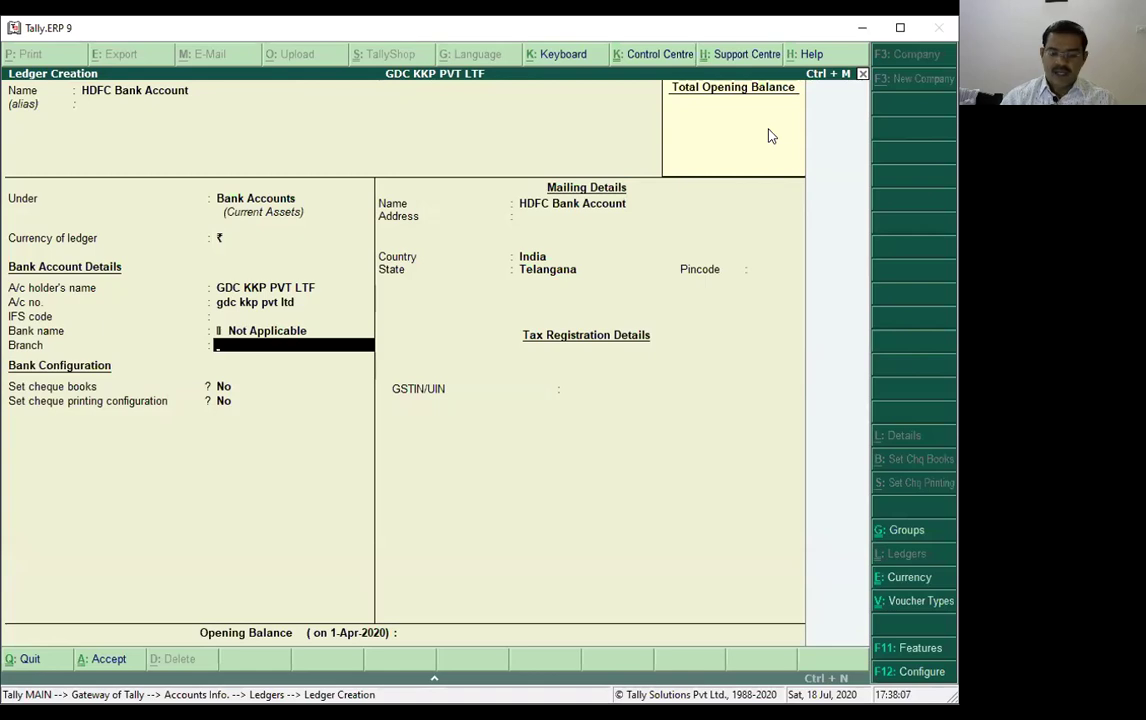
key(BackSpace)
key(Return)
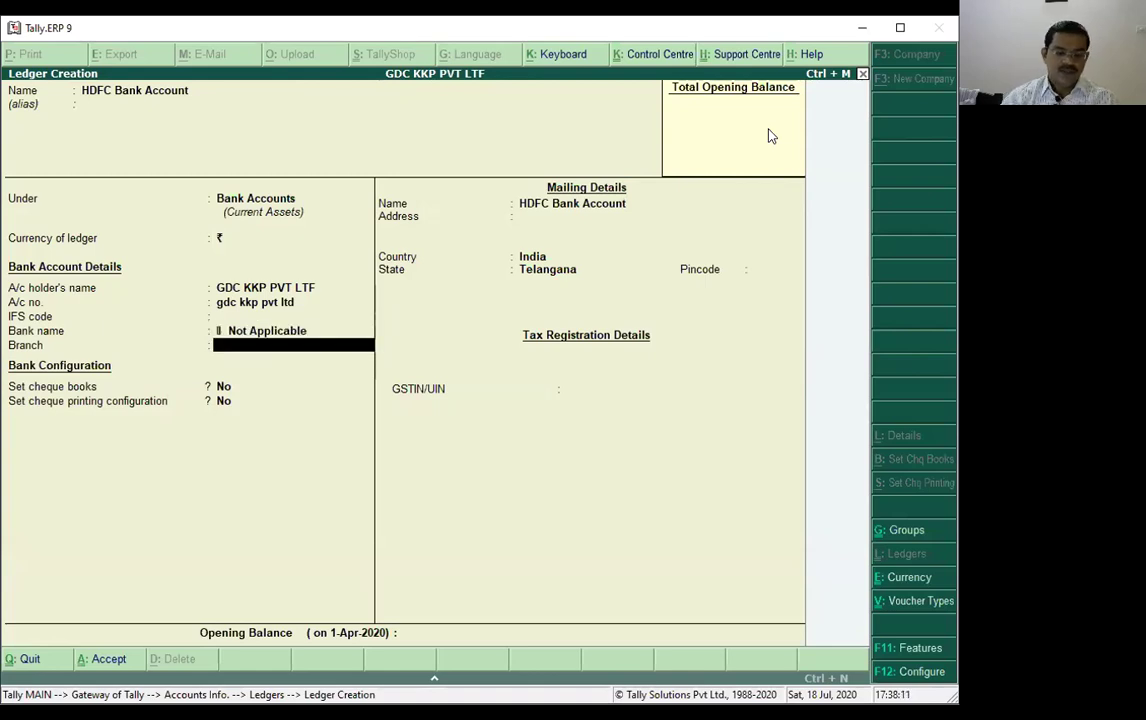
text(Kukatpally)
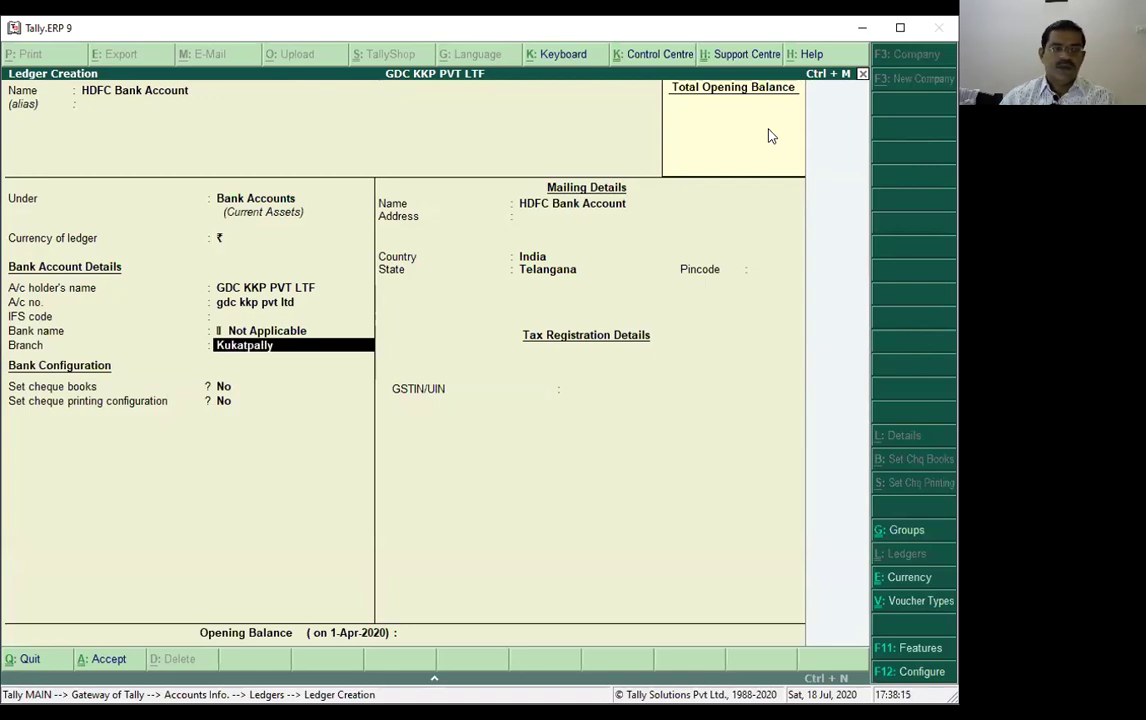
key(Return)
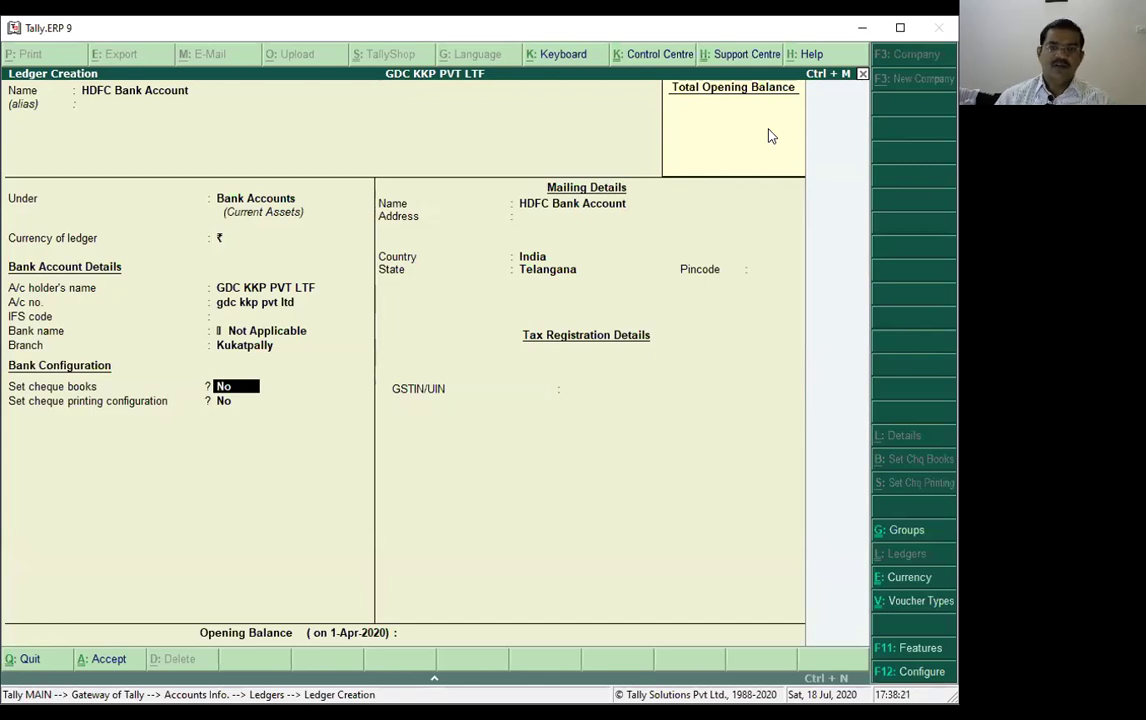
- Leave the cheque options at No, keep the default mailing and tax details, and save the HDFC Bank Account ledger
key(Return)
key(Return)
key(Return)
key(Return)
key(Return)
key(Return)
key(Return)
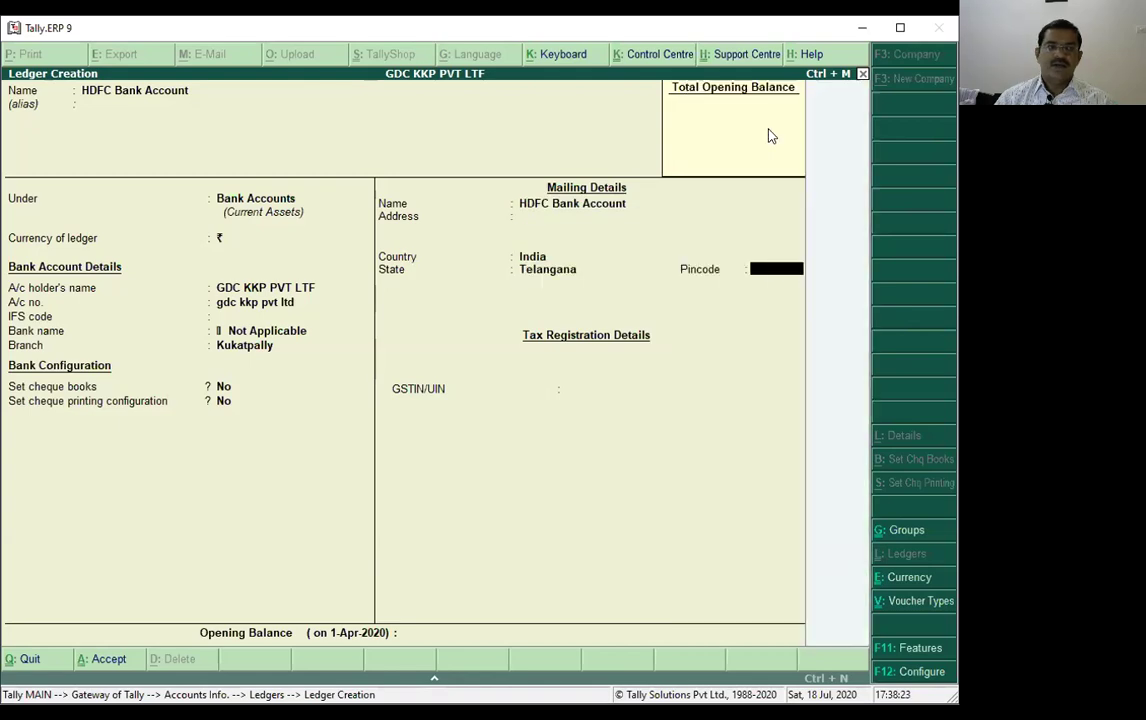
key(Return)
key(Return)
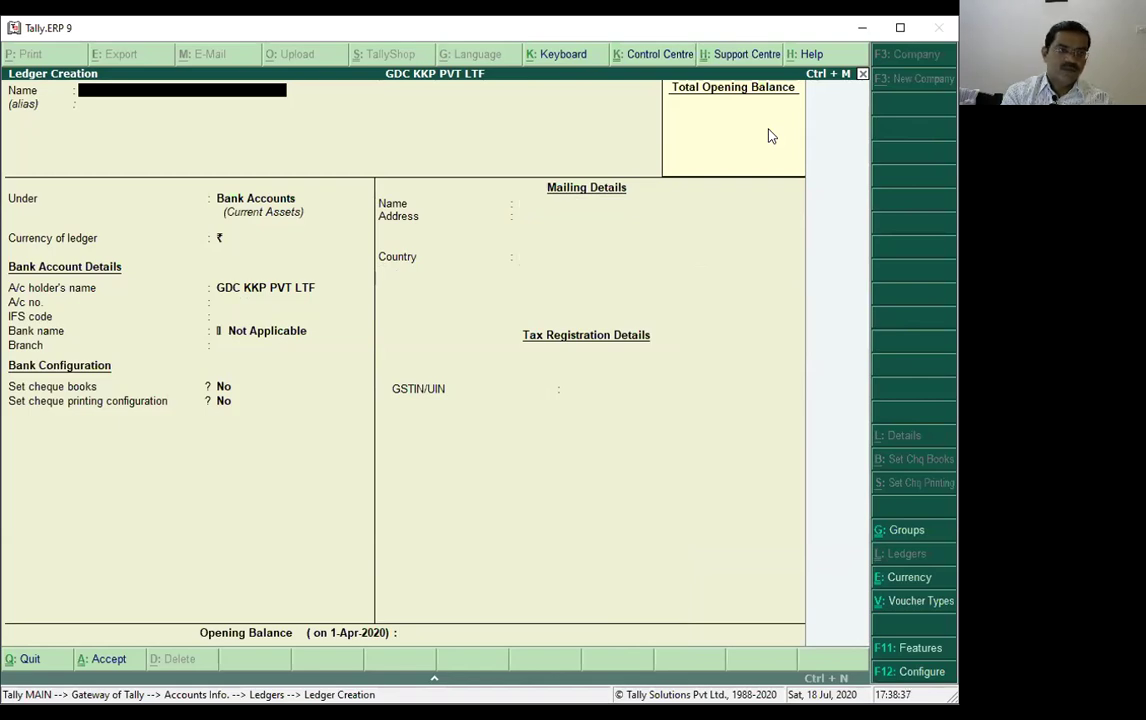
- Start a new ledger named Salaries Account and place it under Indirect Expenses
text(Sal)
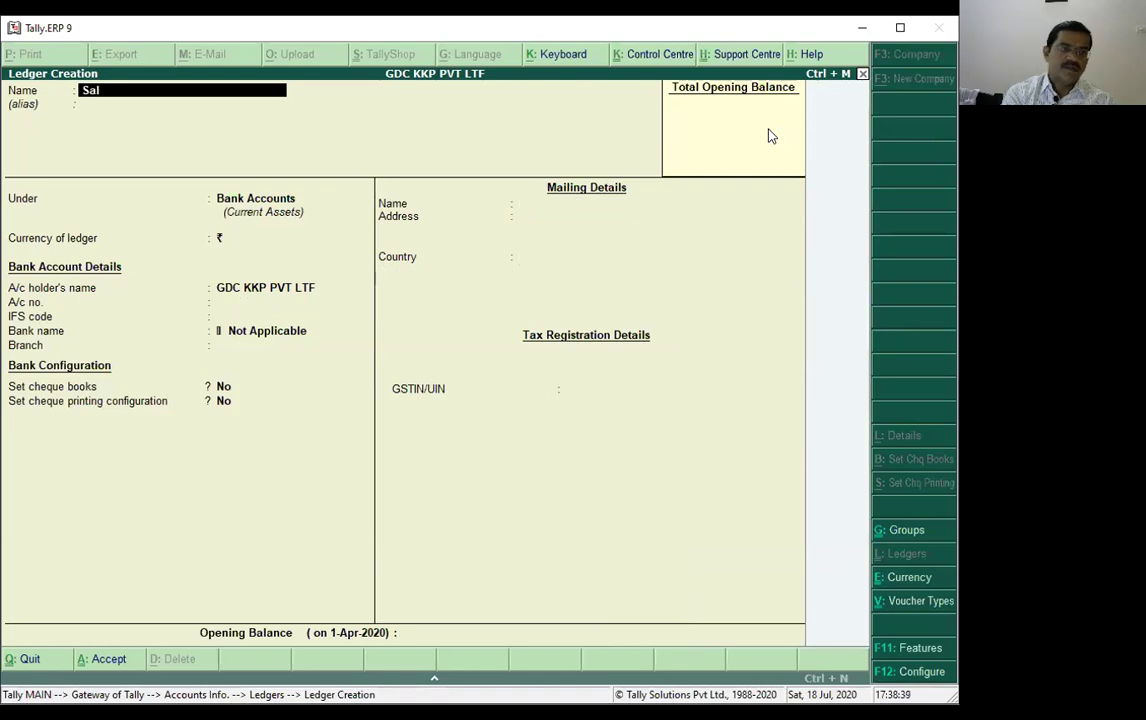
text(aries Account)
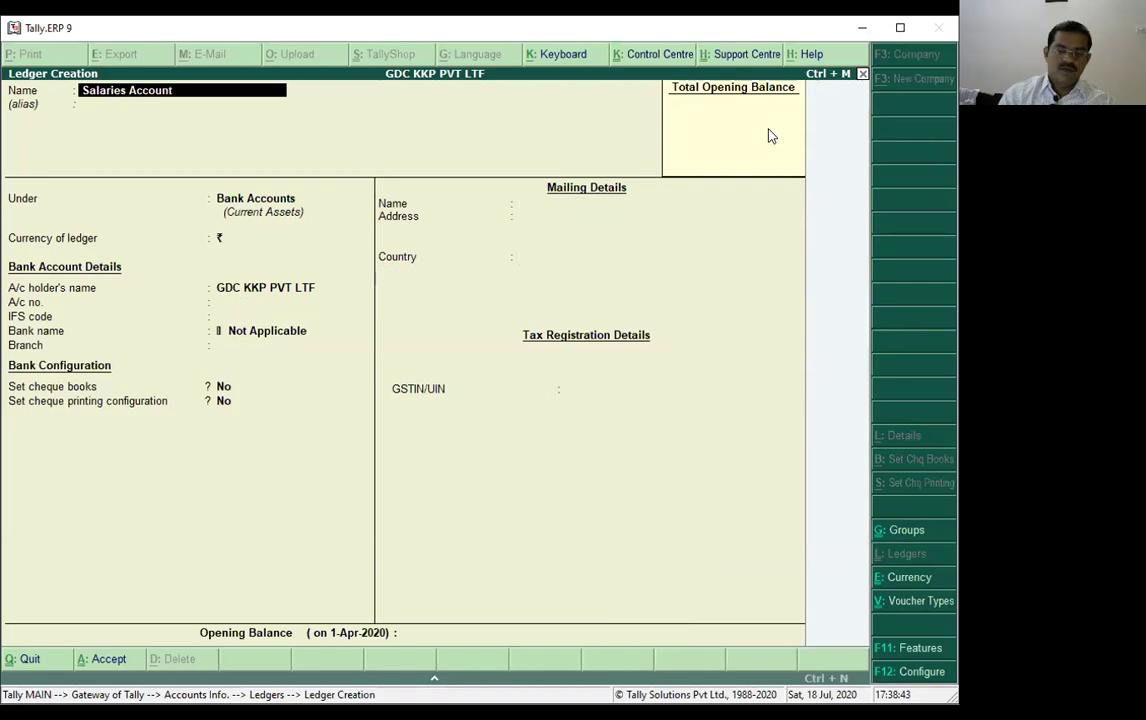
key(Return)
key(Return)
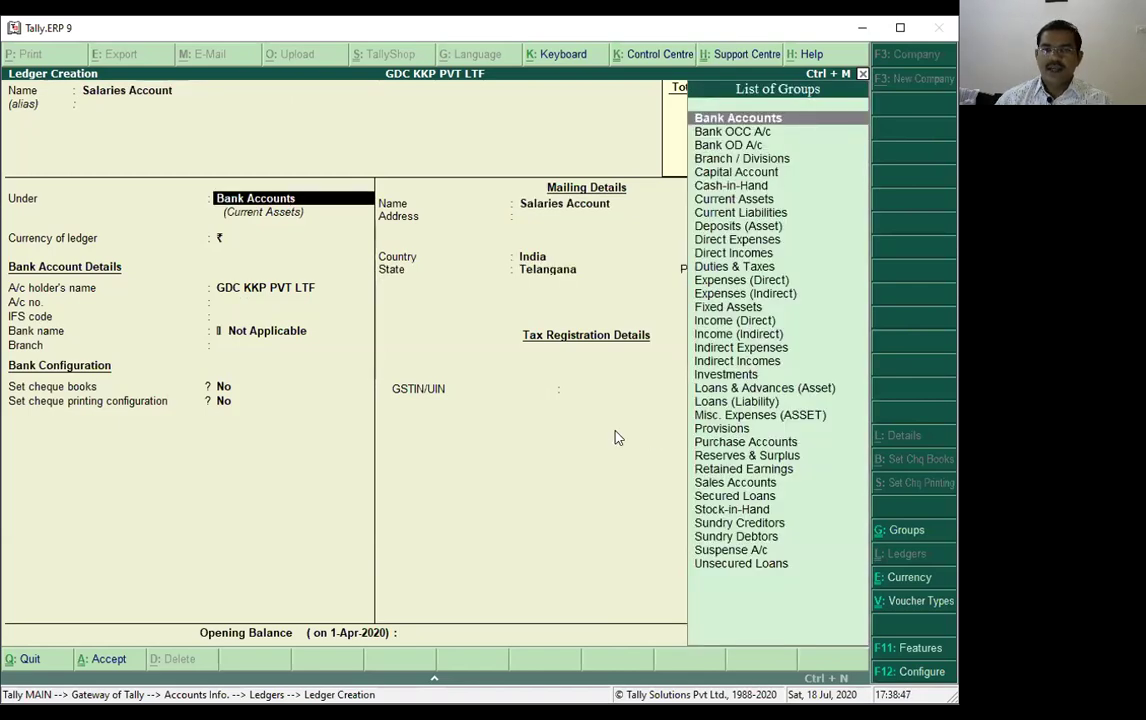
click(722, 348)
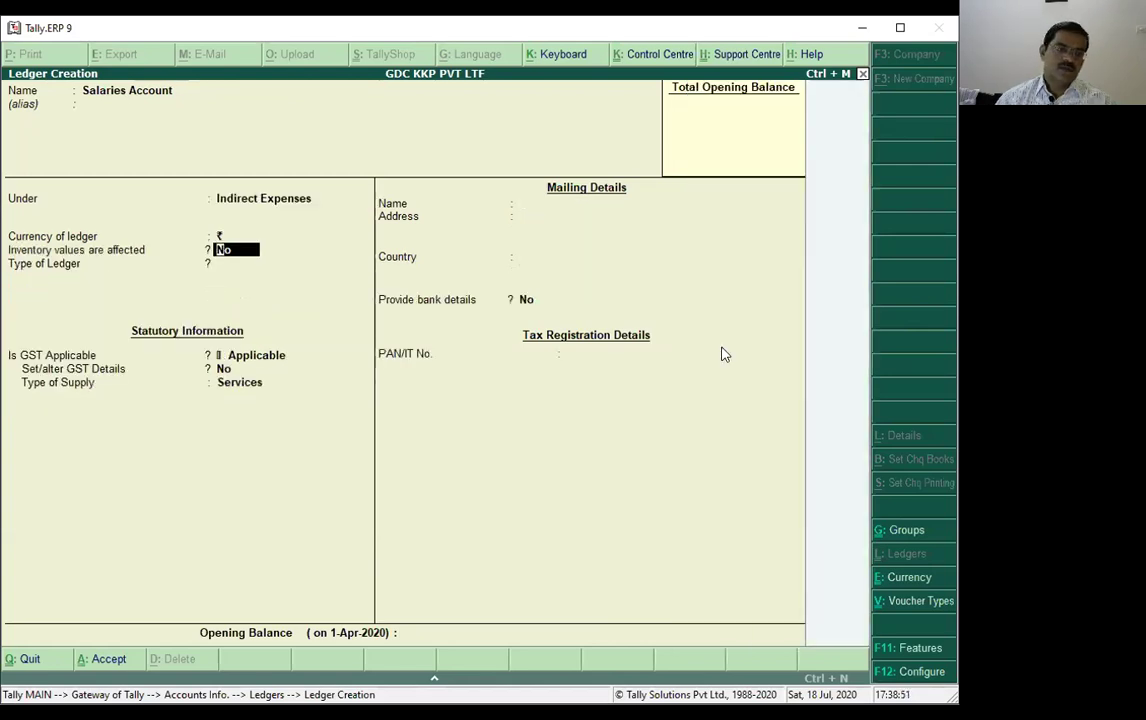
- Set the Salaries Account's ledger type to Not Applicable, keep the GST defaults, leave the opening balance empty and save the ledger
key(Return)
key(Return)
key(Return)
key(Return)
key(Return)
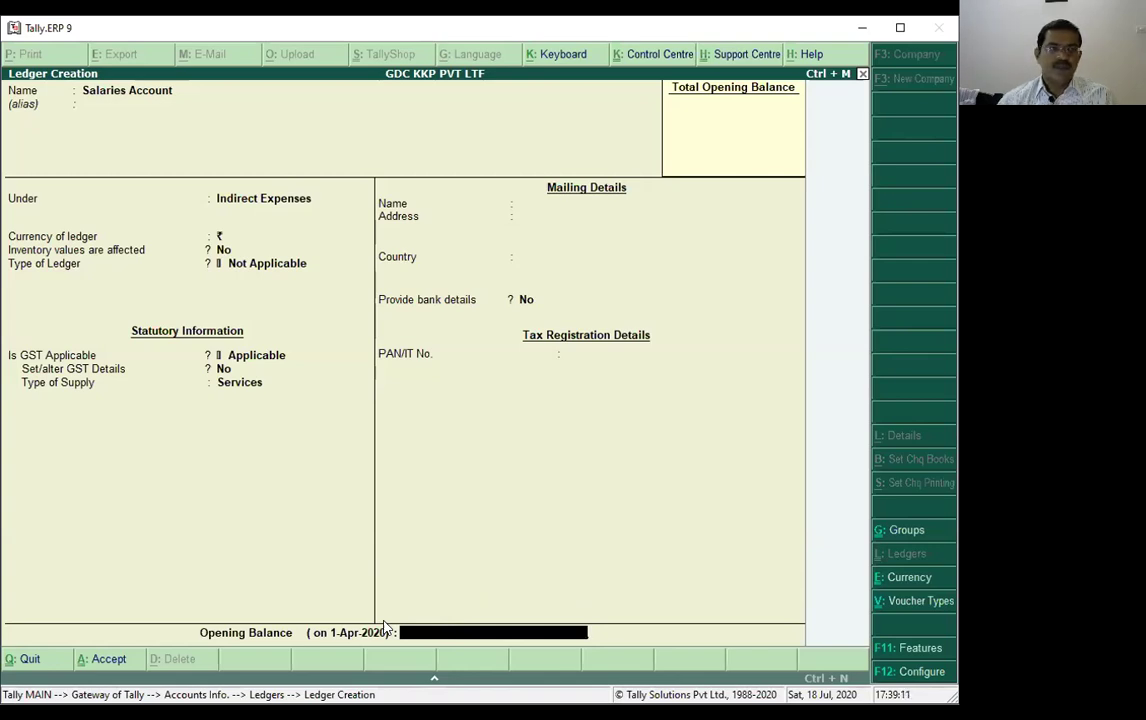
key(Return)
key(Return)
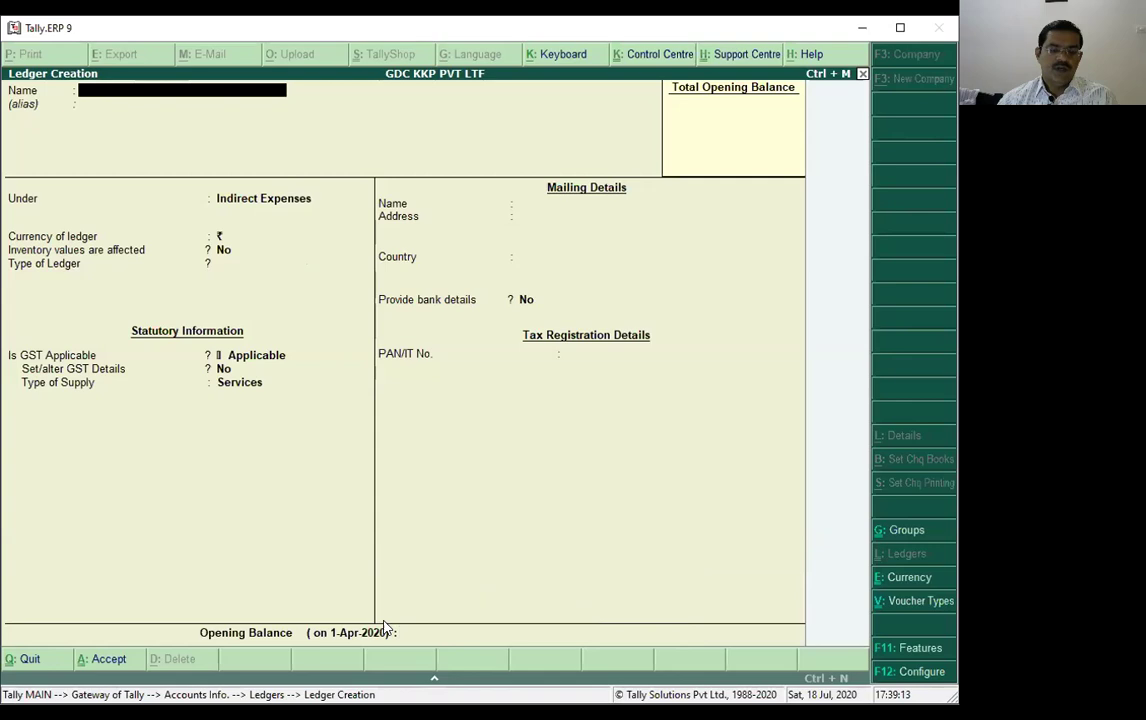
text(Coa)
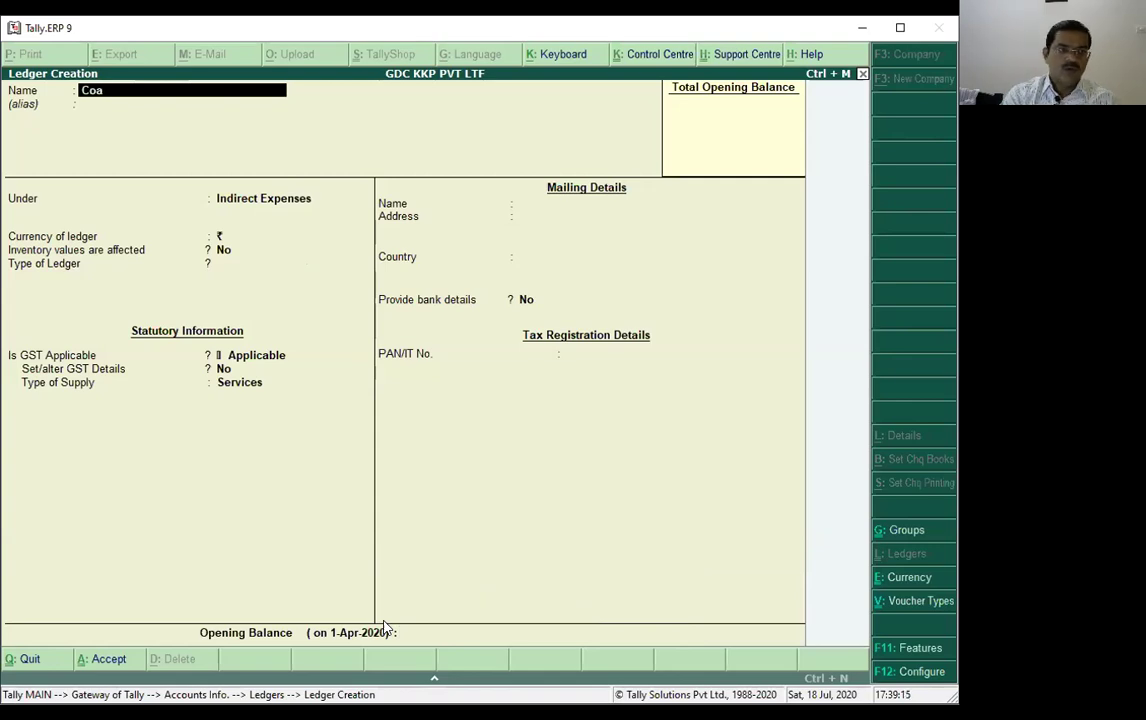
text(l Ac)
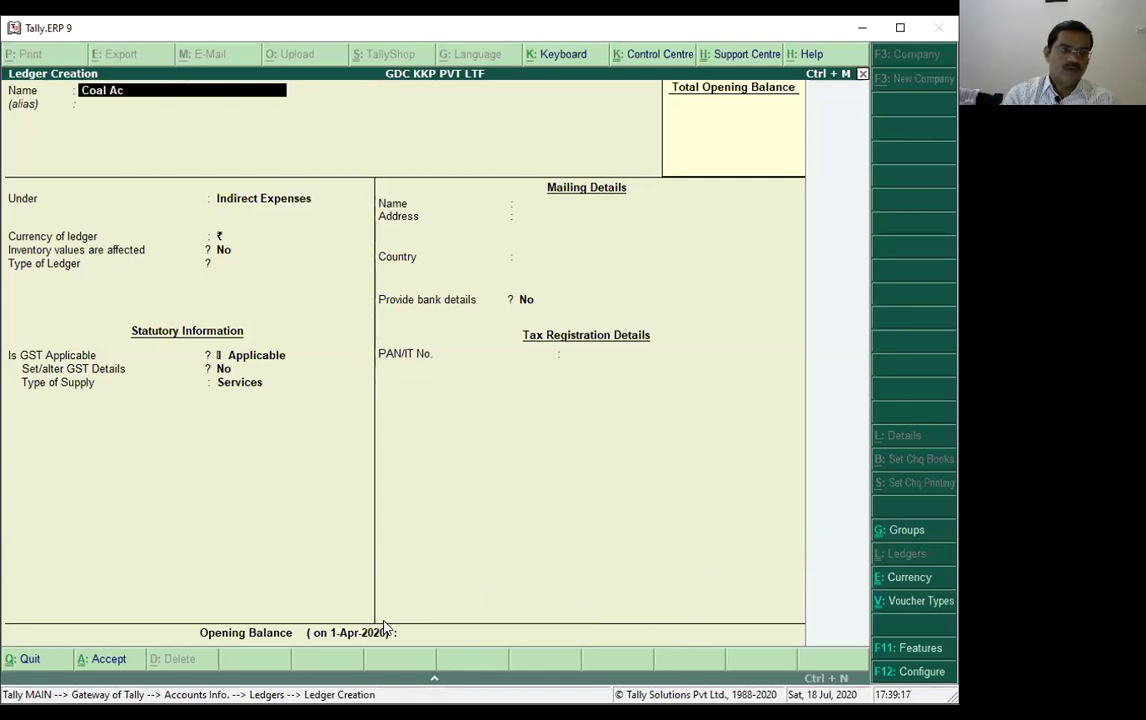
key(BackSpace)
key(BackSpace)
key(BackSpace)
key(BackSpace)
key(BackSpace)
key(BackSpace)
key(BackSpace)
- Name the new ledger Wages Account, leave its alias empty and place it under Direct Expenses
text(Wages Account)
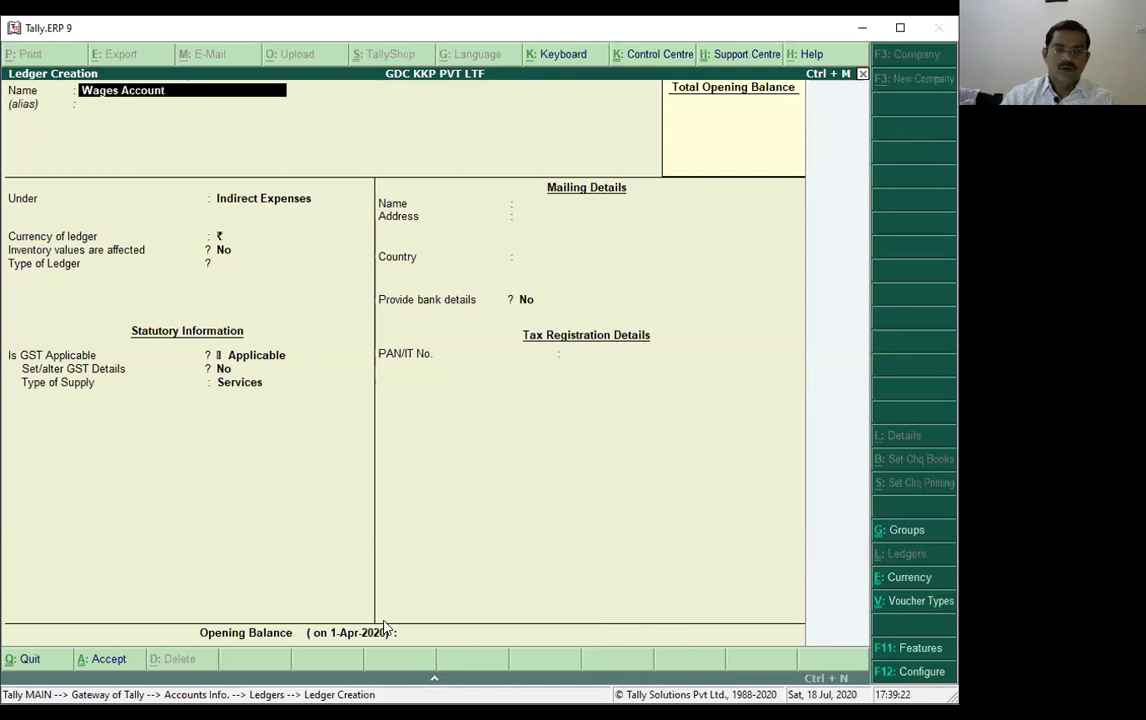
key(Return)
key(Return)
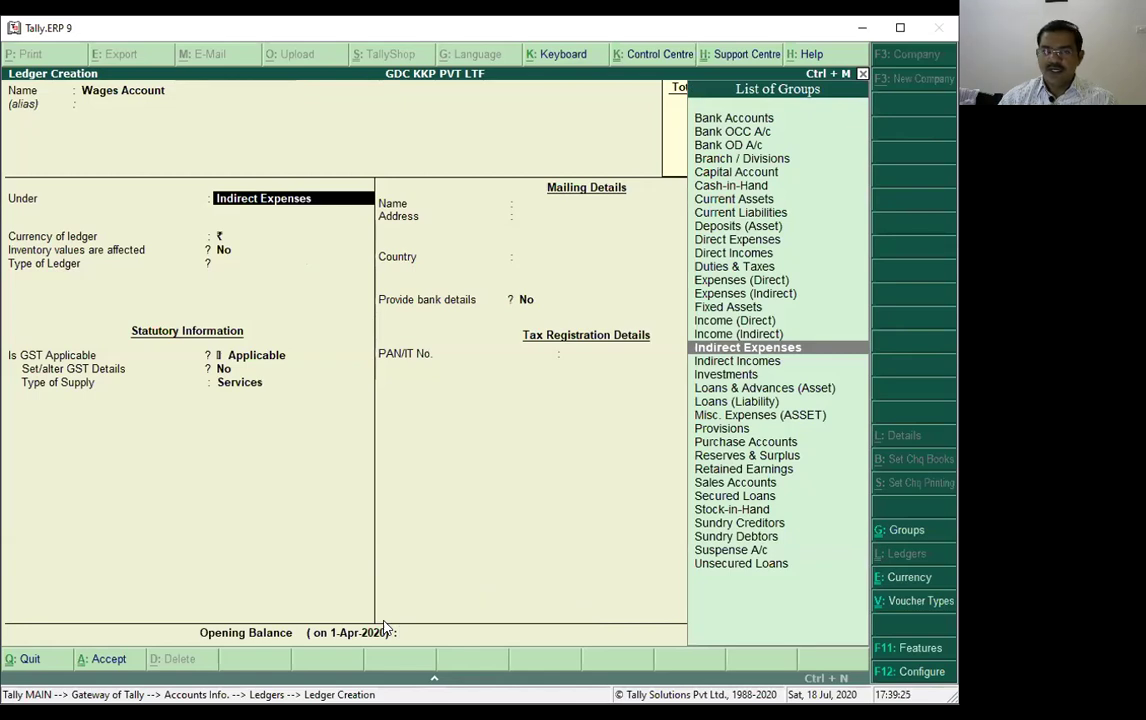
double_click(726, 240)
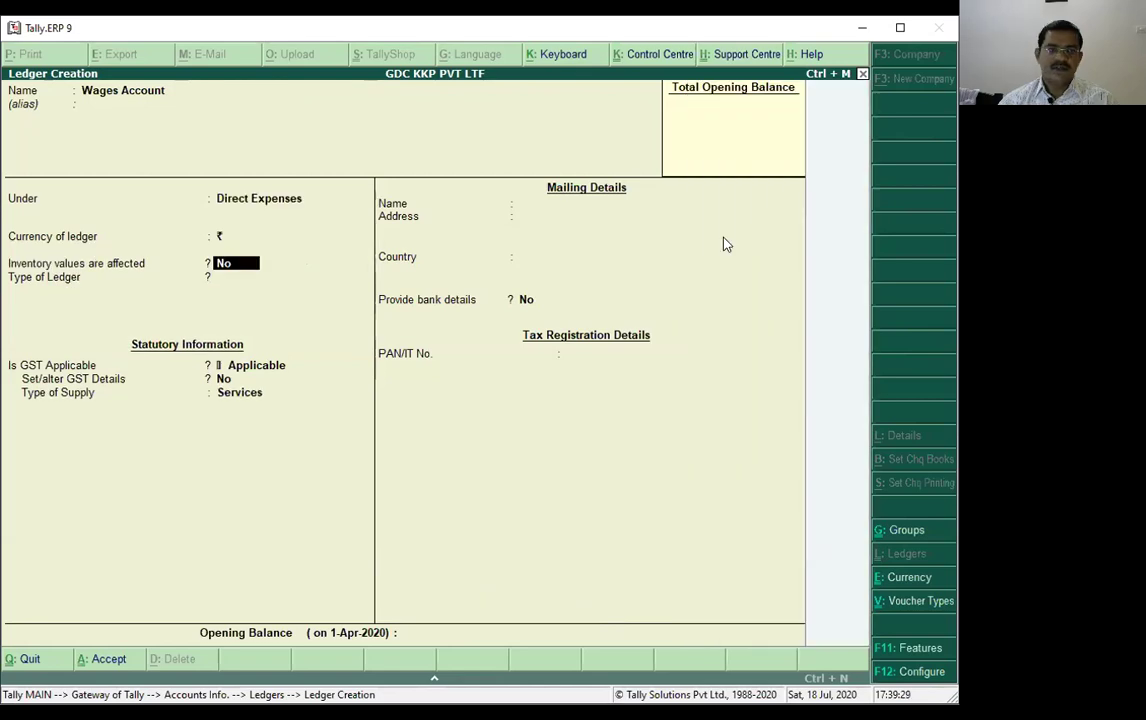
- Set the Wages Account's ledger type to Not Applicable, keep the remaining defaults, save the ledger and leave ledger creation
key(Return)
key(Return)
key(Return)
key(Return)
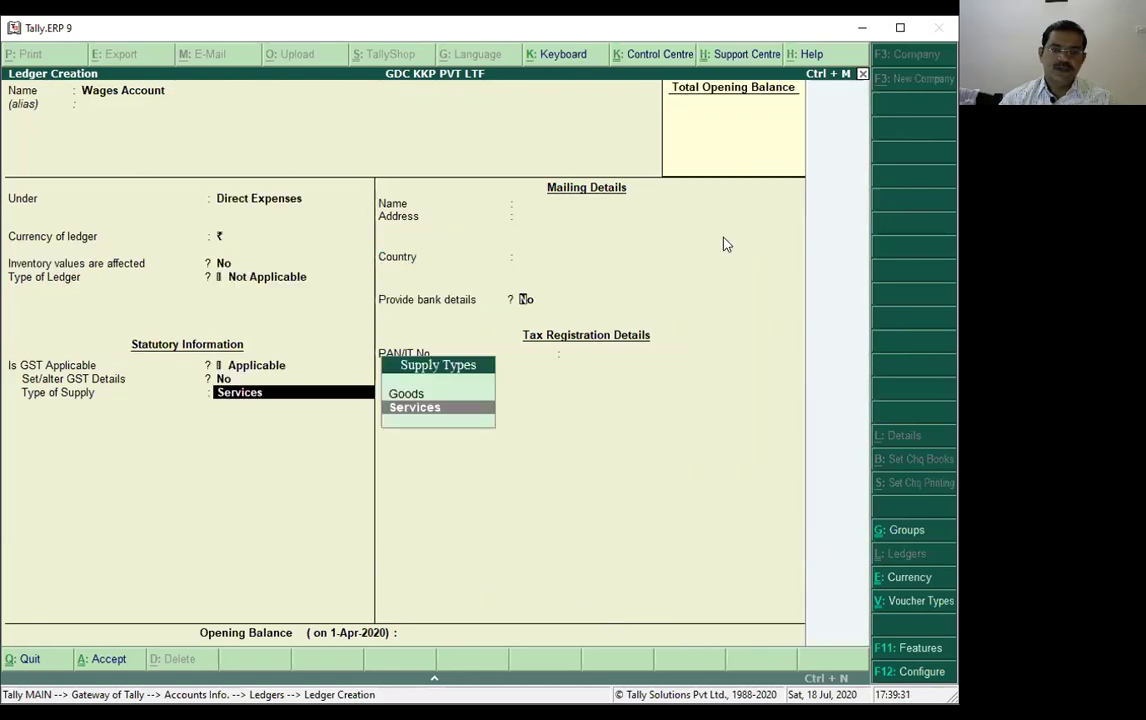
key(Return)
key(Return)
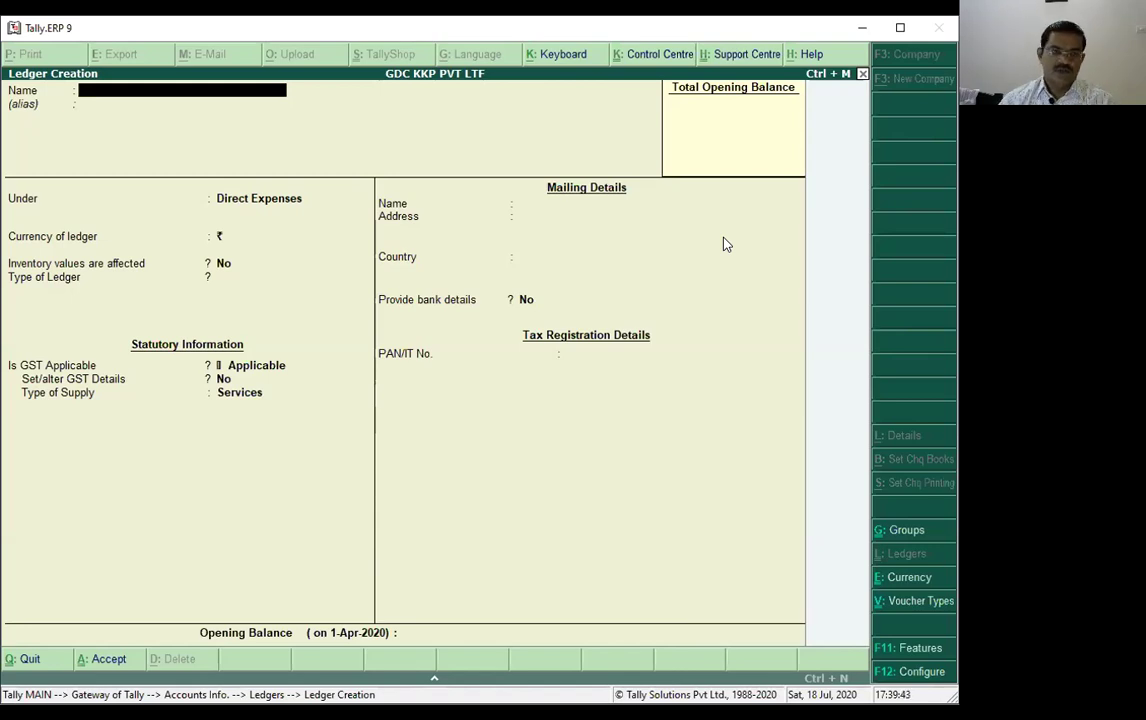
key(Escape)
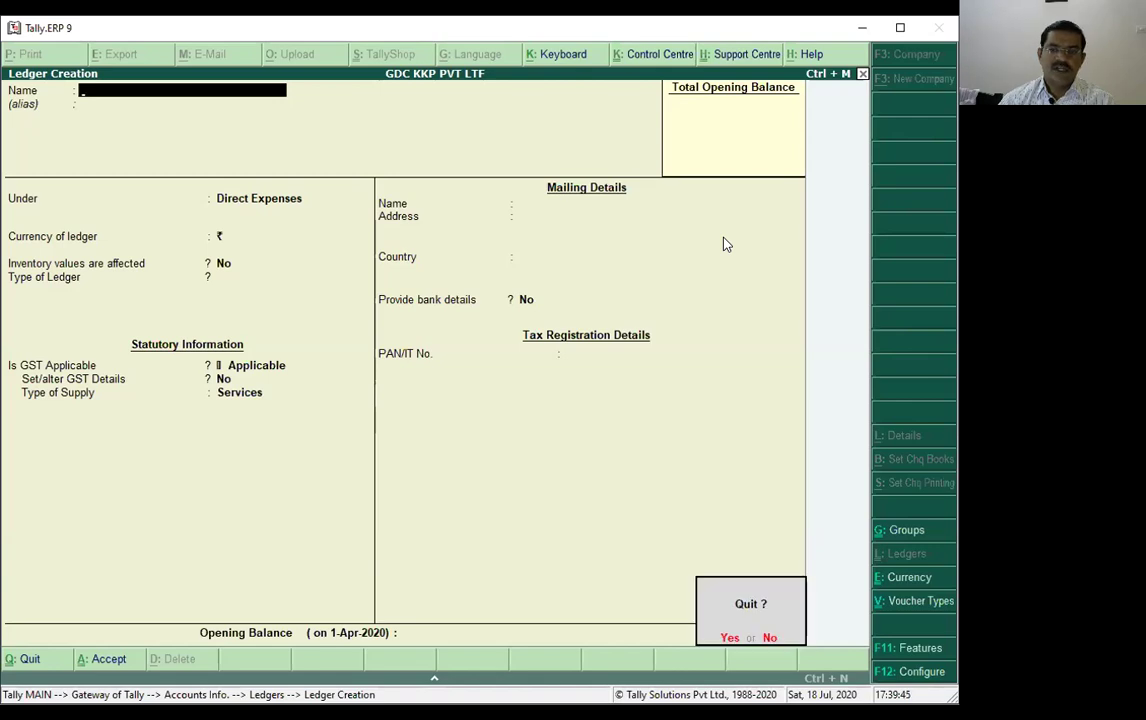
key(Return)
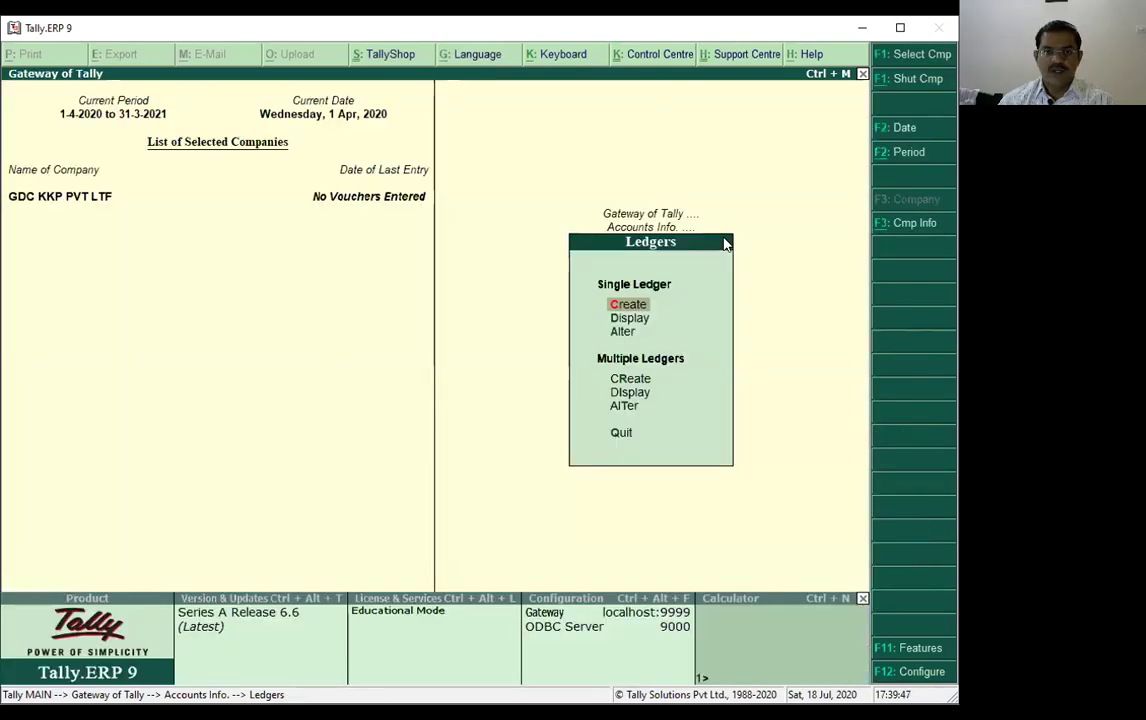
- Review the list of ledgers available for single-ledger display and return to the Gateway of Tally
key(Escape)
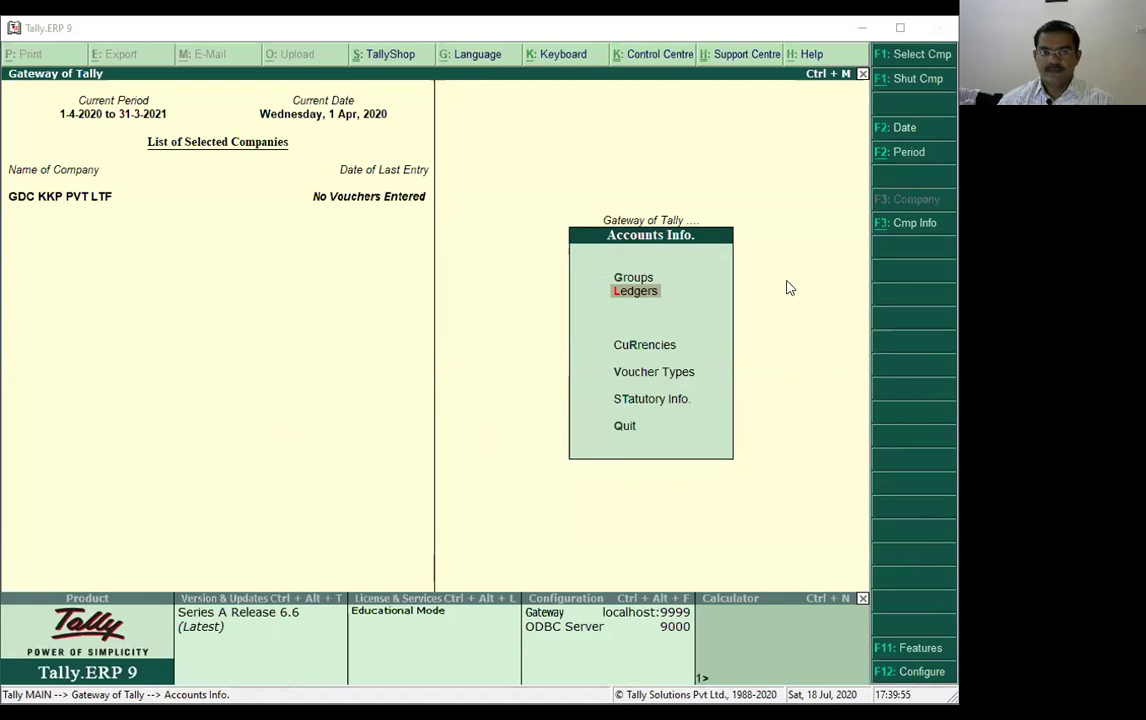
key(Escape)
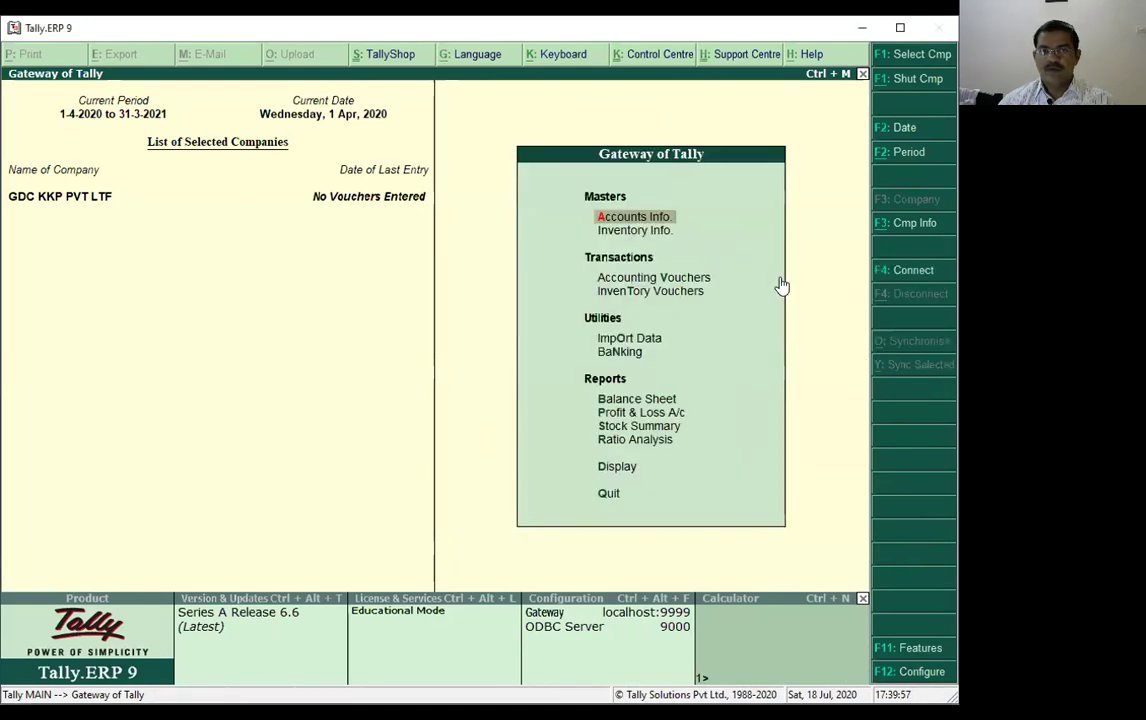
click(636, 220)
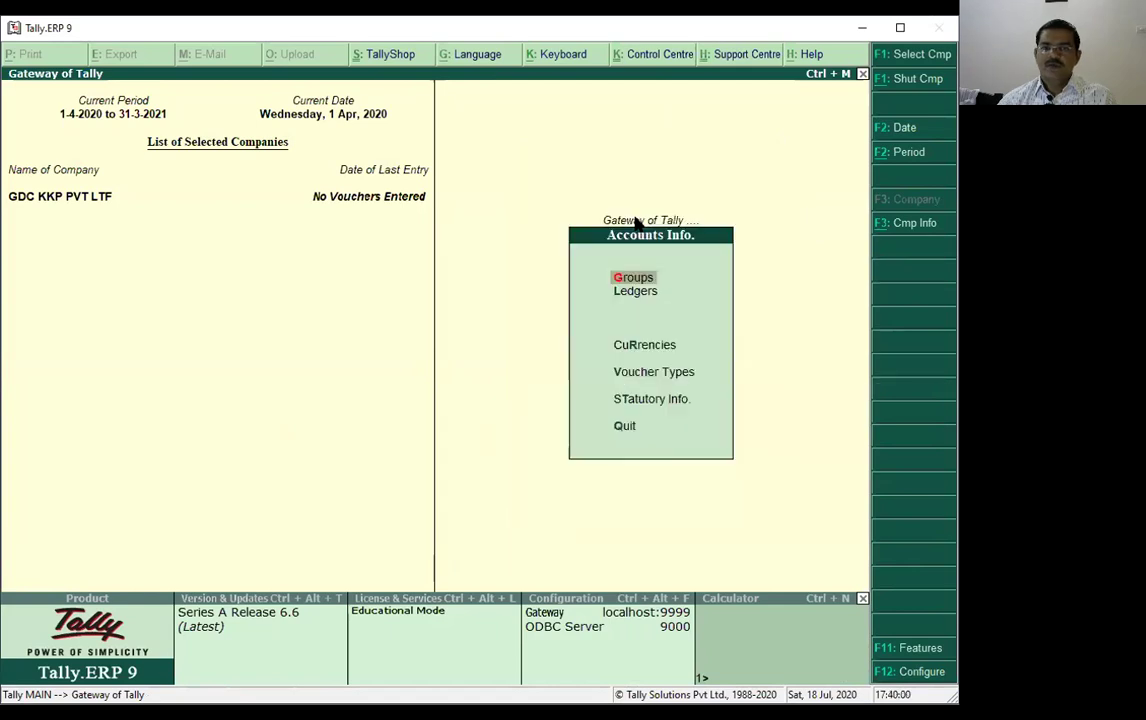
click(646, 292)
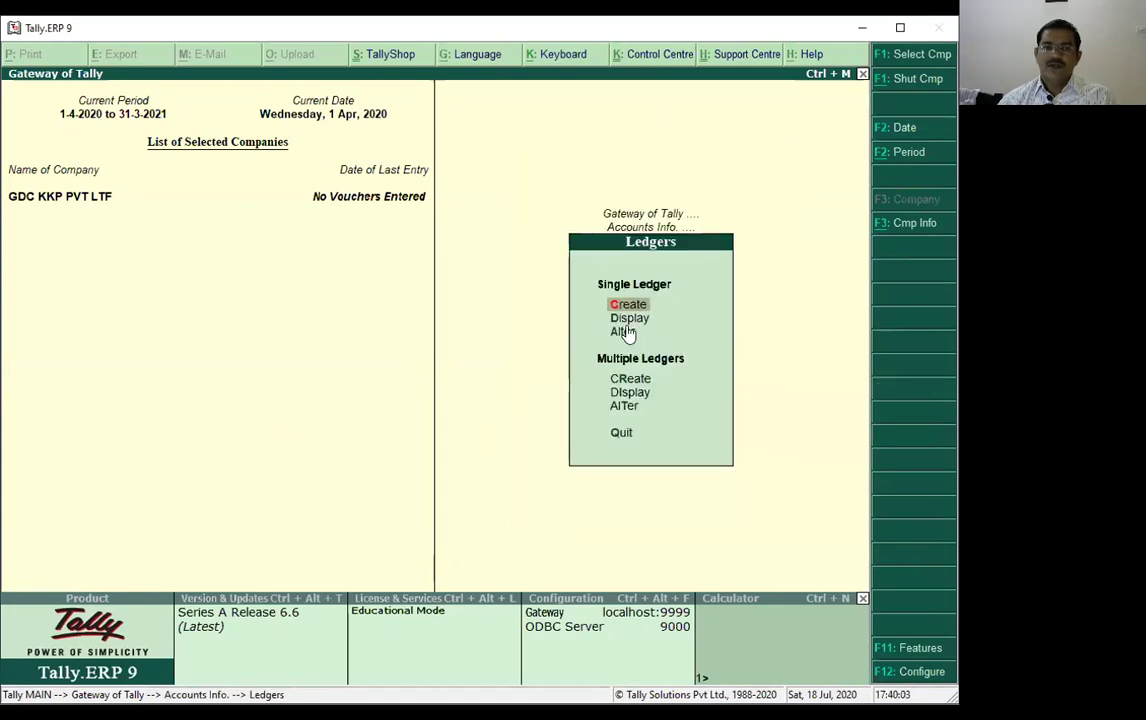
click(628, 320)
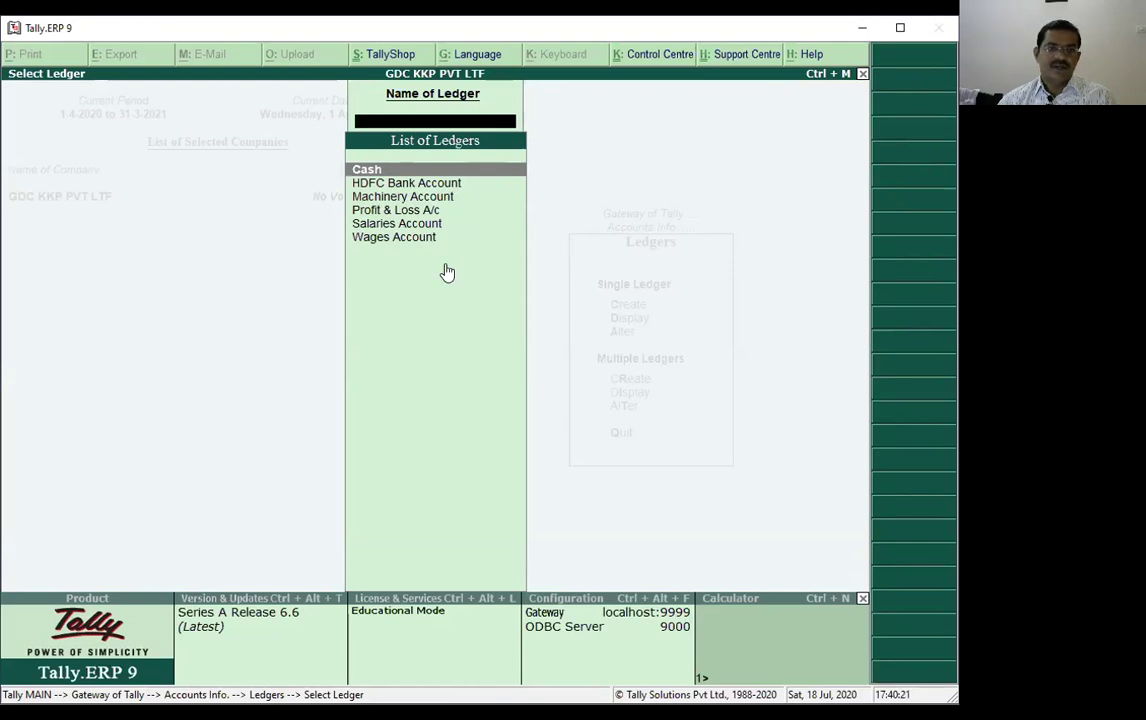
key(Escape)
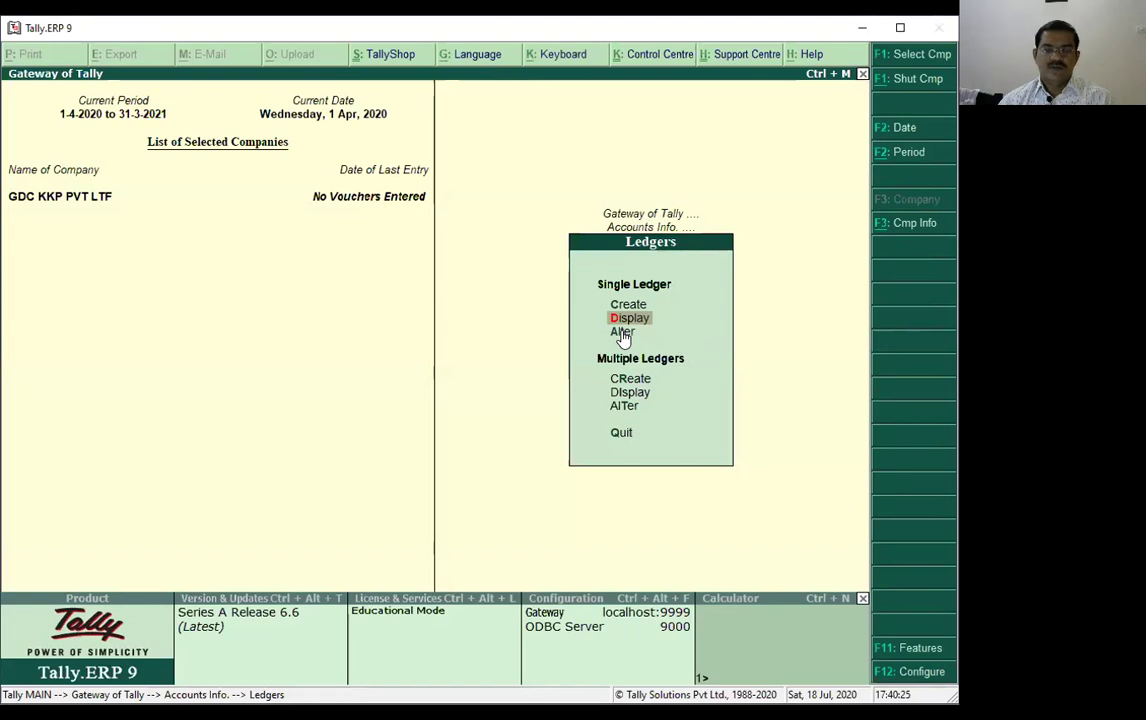
key(Escape)
key(Escape)
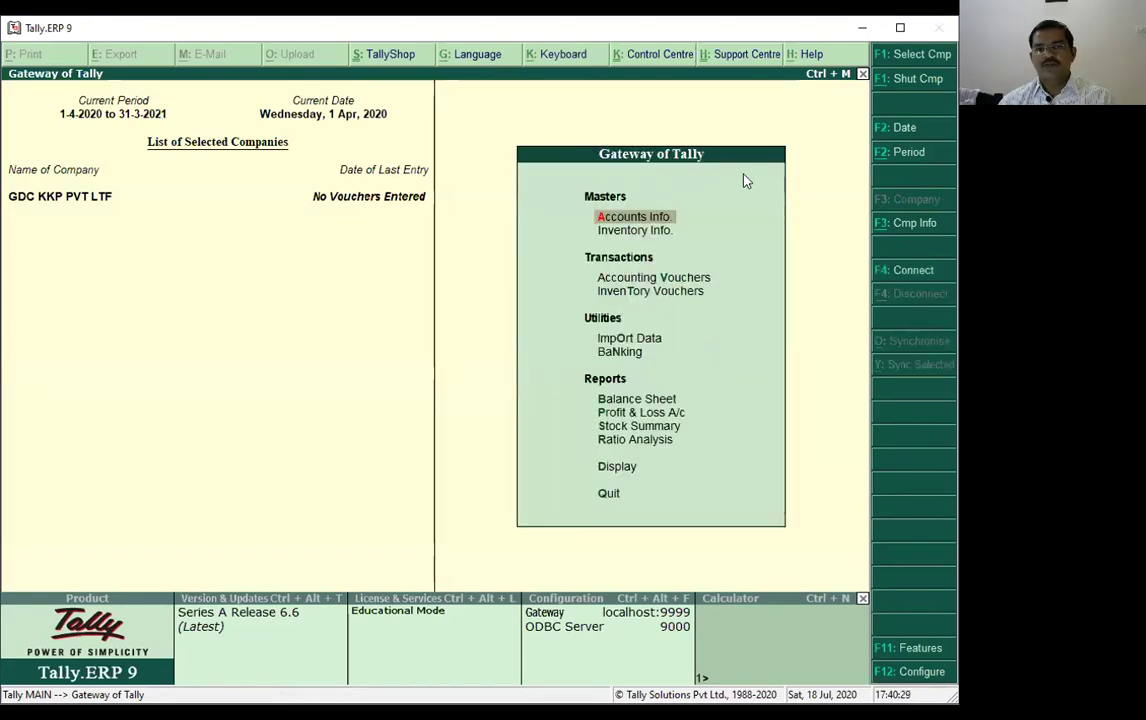
- Open the HDFC Bank Account ledger for alteration and try to rename it HDFC Bank Account Miyapur
click(648, 219)
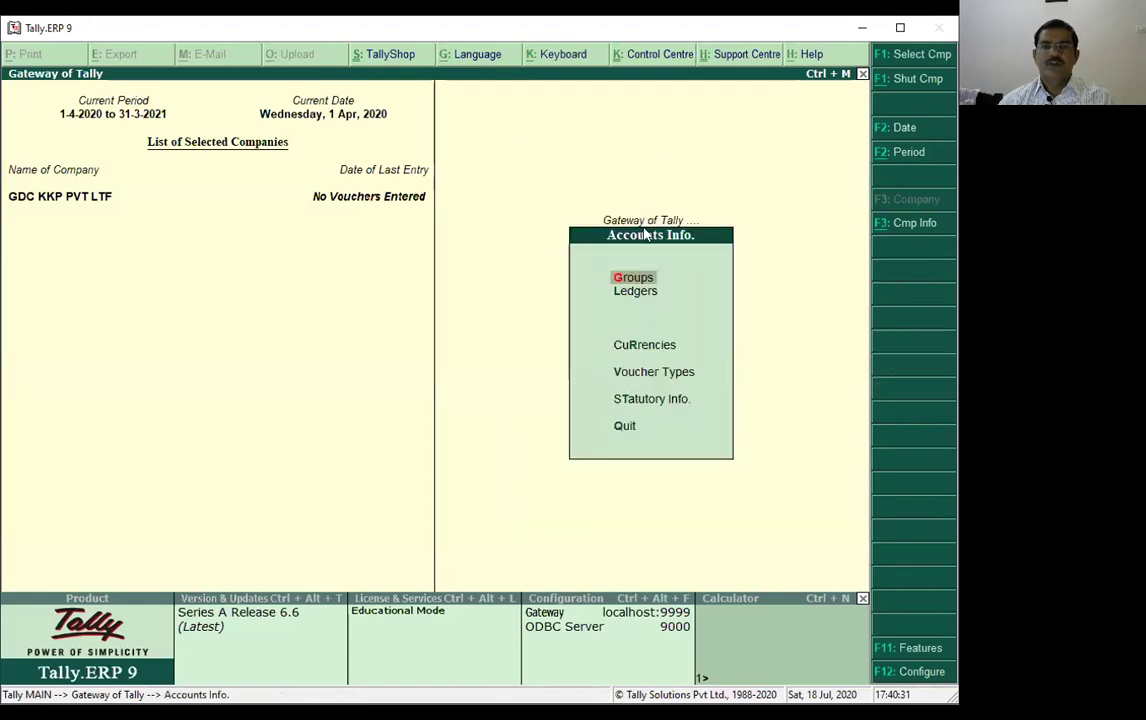
click(640, 292)
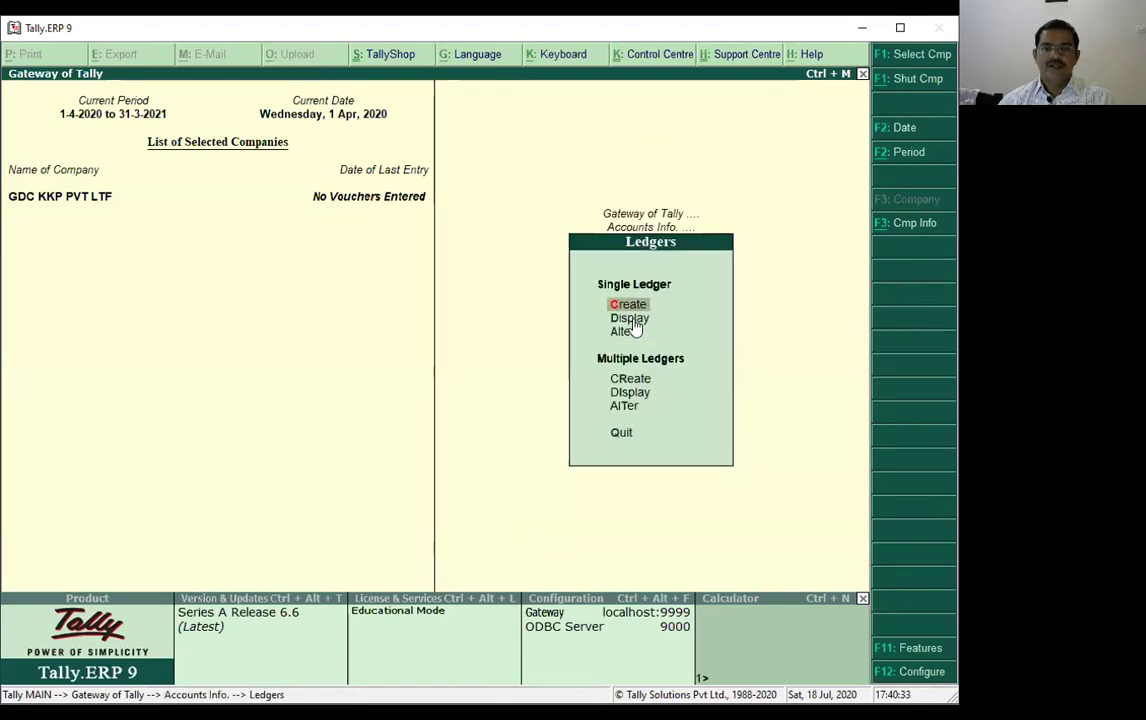
click(623, 332)
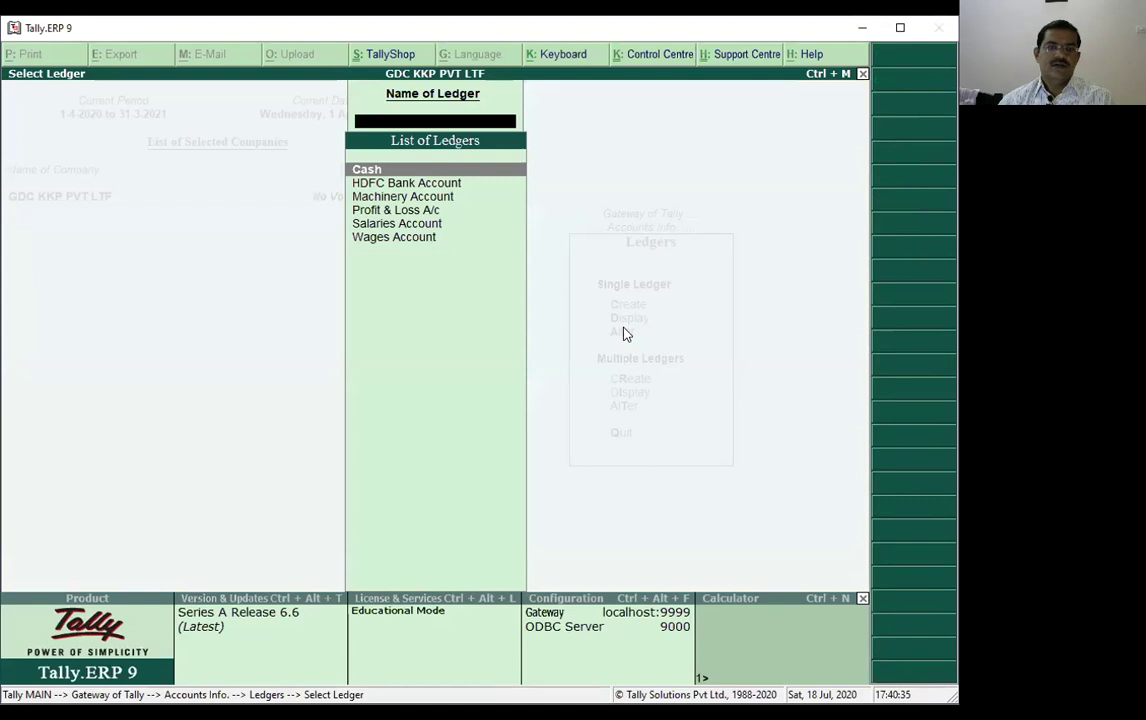
click(392, 184)
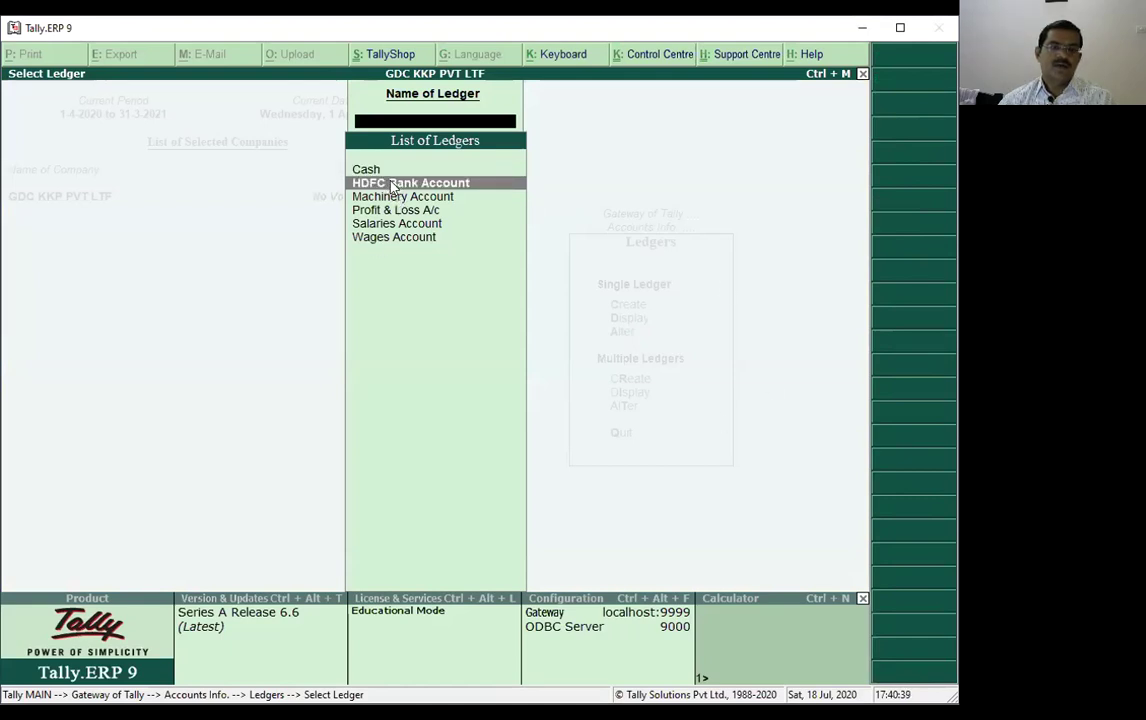
click(392, 184)
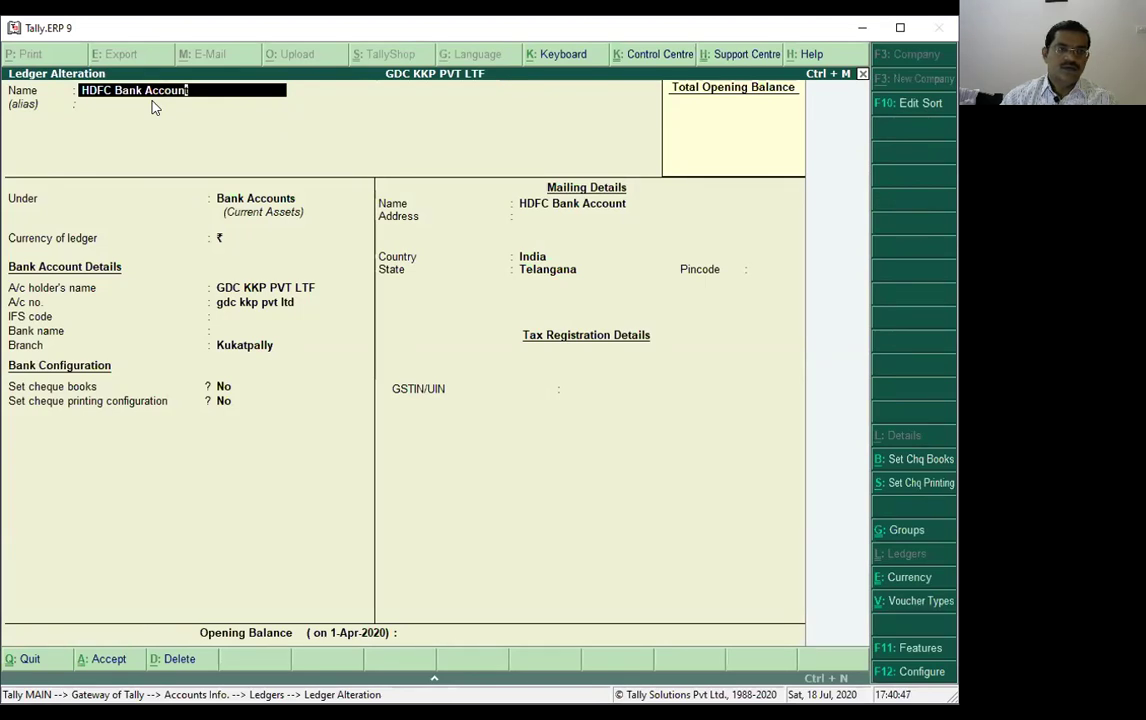
text(Muya)
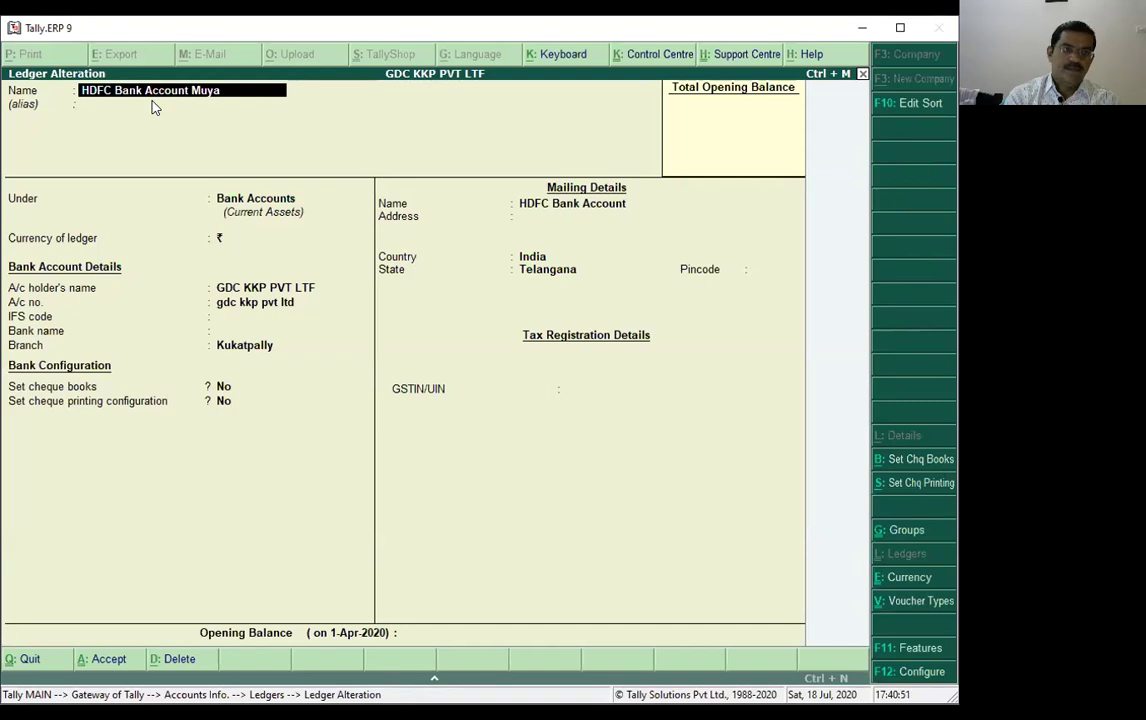
key(BackSpace)
key(BackSpace)
text(miyapur)
- Go through the HDFC ledger's remaining fields without changing them, and quit the alteration back to the Ledgers menu
key(Return)
key(Return)
key(Return)
key(Return)
key(Return)
key(Return)
key(Return)
key(Return)
key(Return)
key(Return)
key(Return)
key(Return)
key(Return)
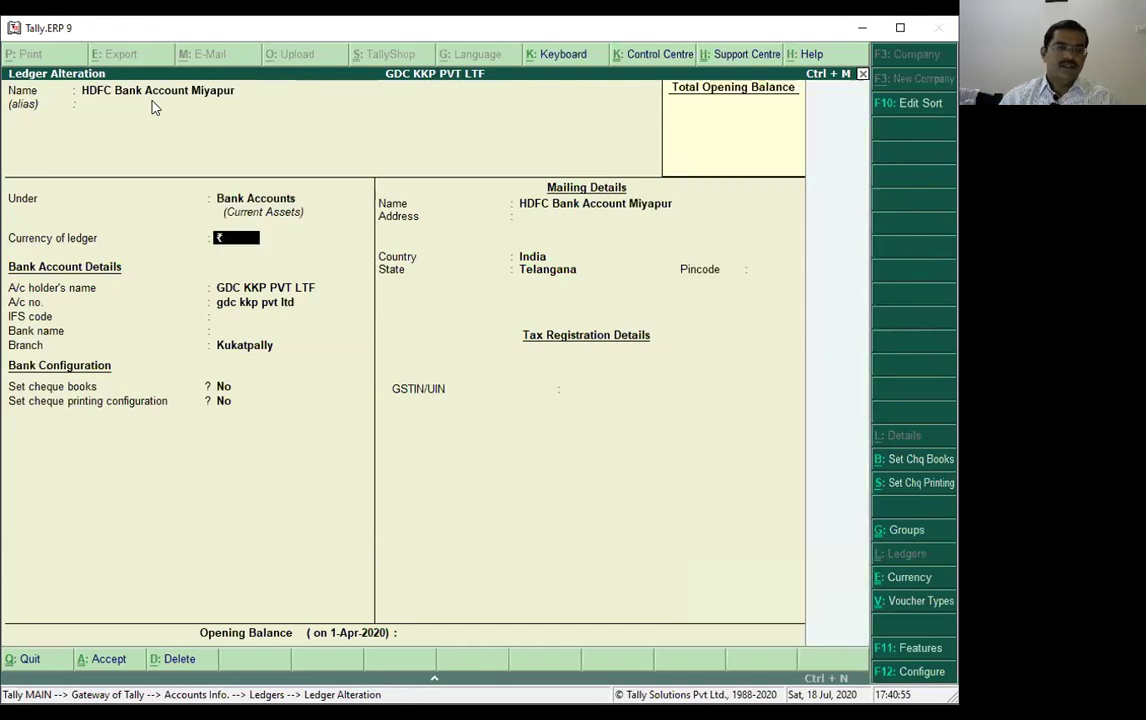
key(Return)
key(Return)
key(Return)
key(Return)
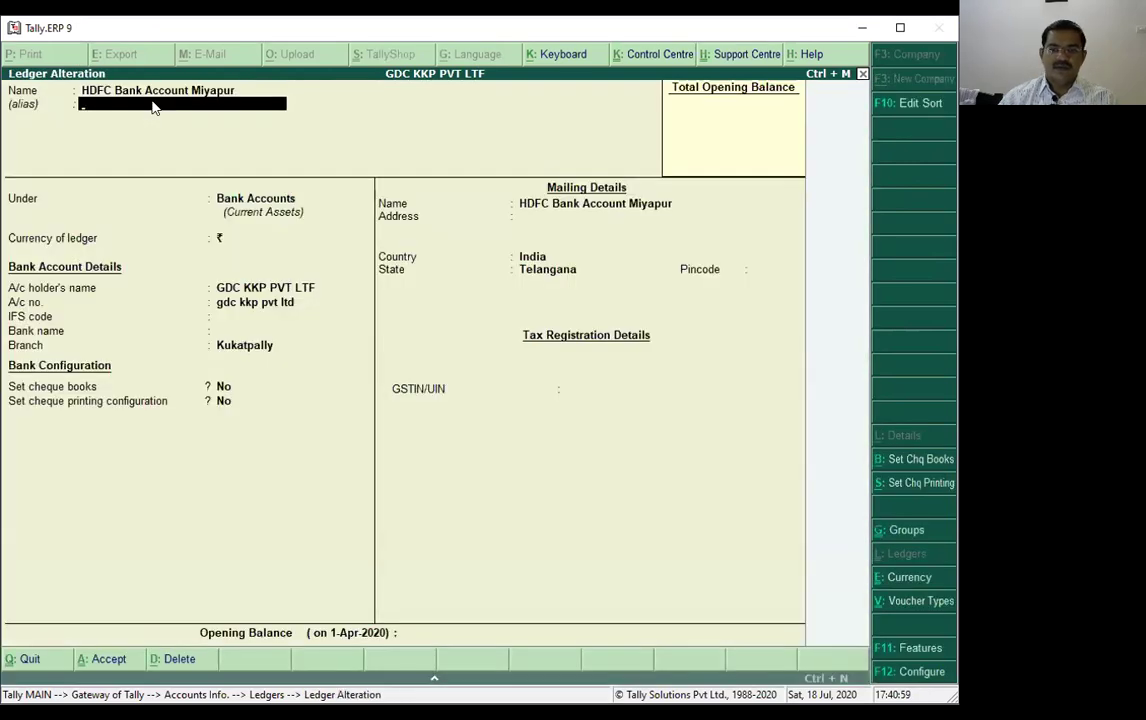
key(Escape)
key(y)
key(Escape)
key(Escape)
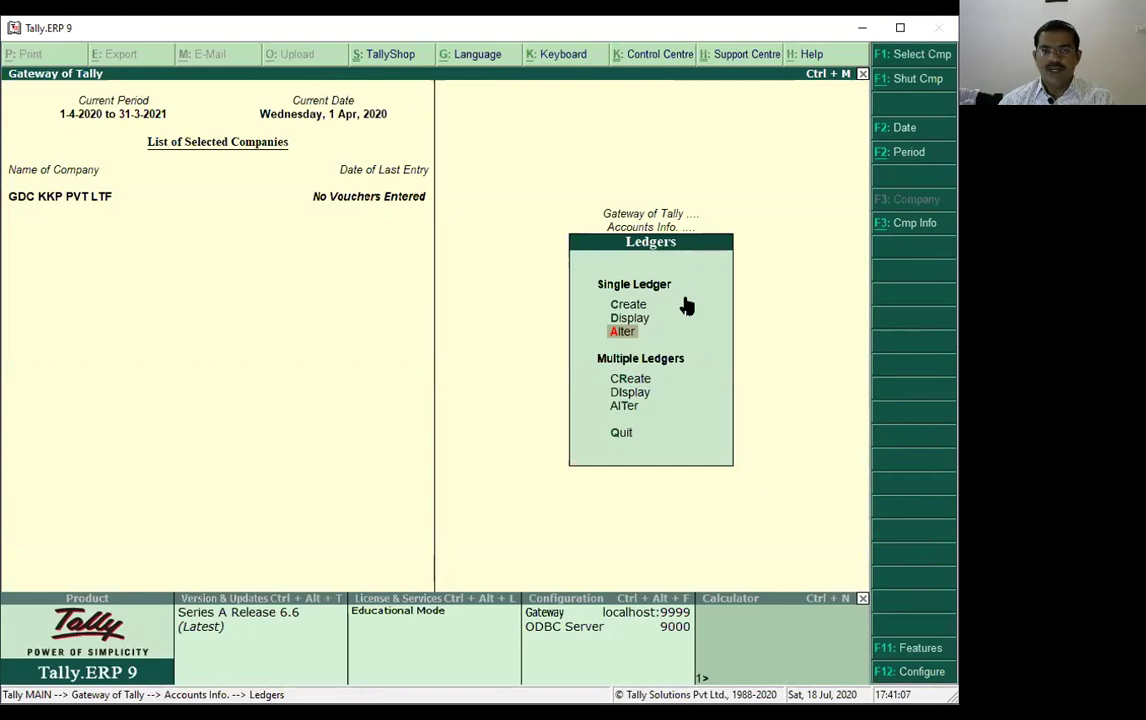
- Start multiple ledger creation under the Fixed Assets group and add a Land and Building ledger with no opening balance
click(638, 380)
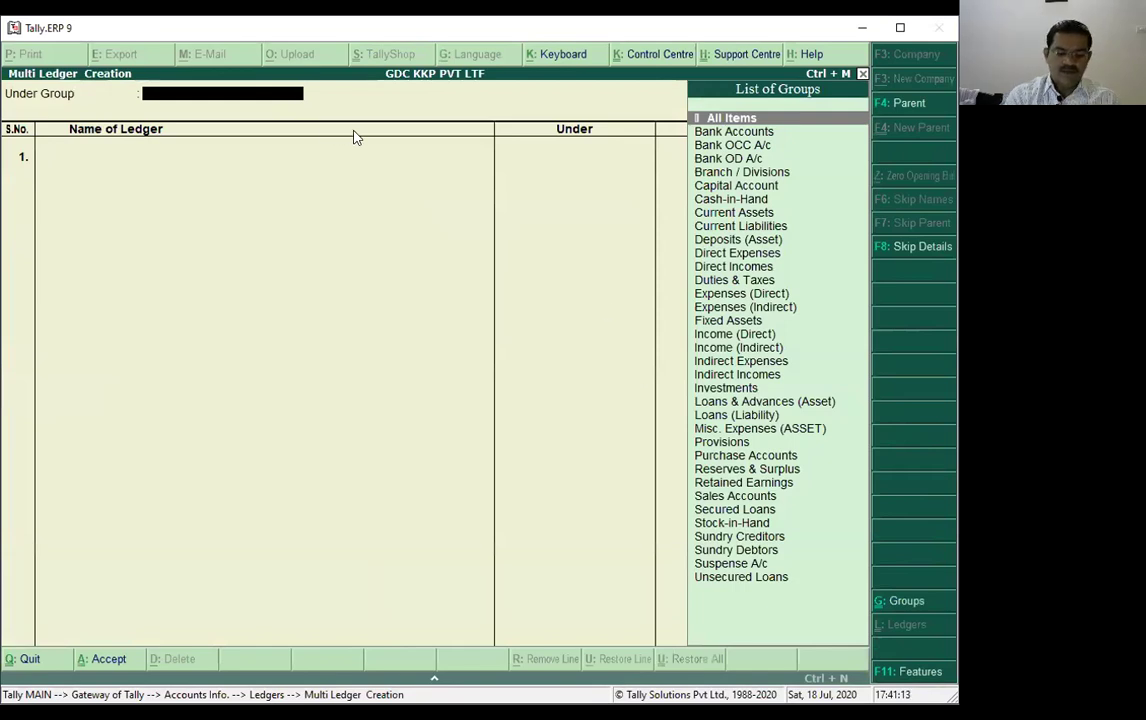
text(Fix)
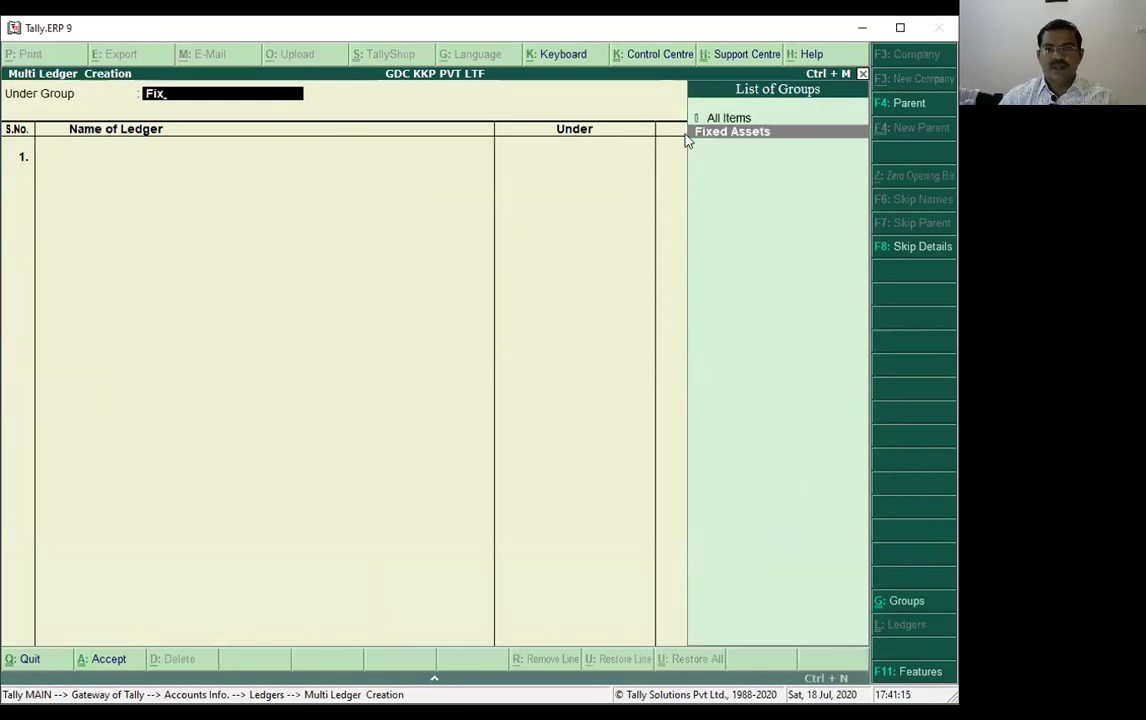
key(Return)
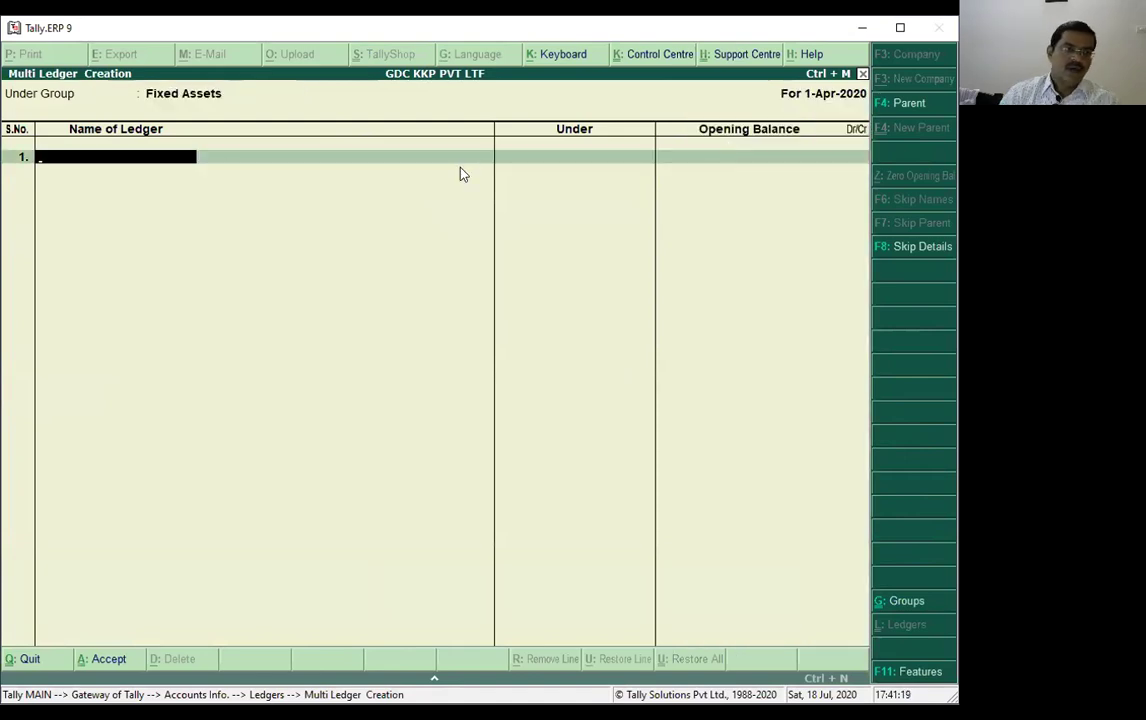
text(Land and Building)
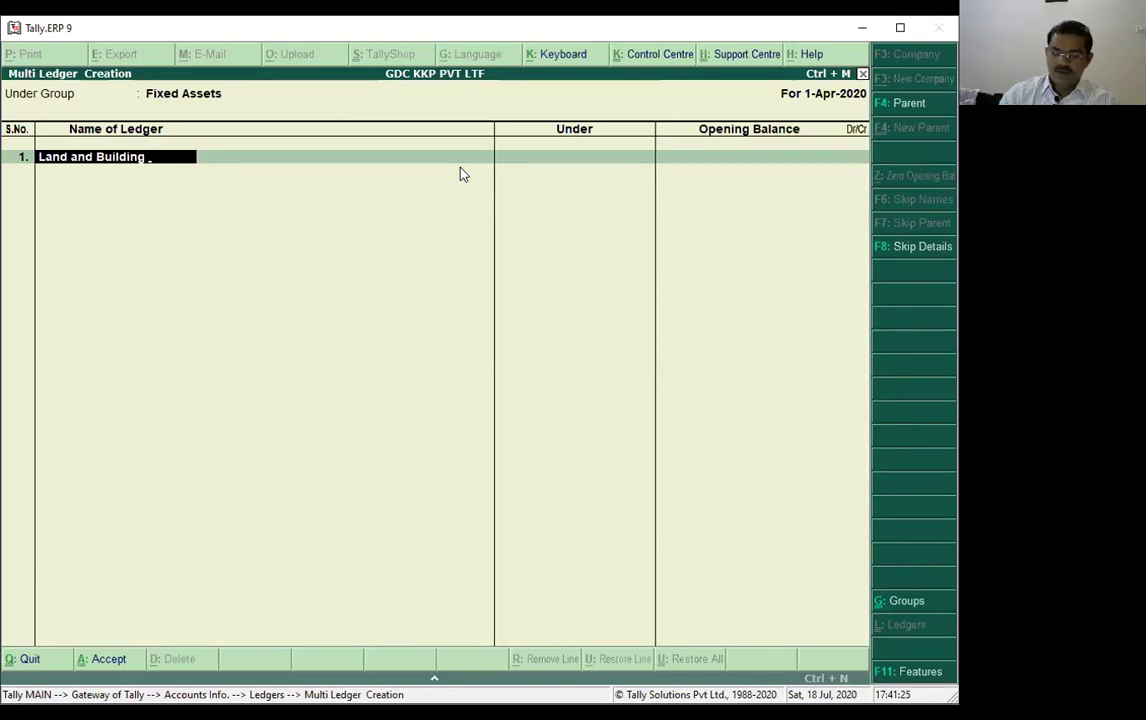
key(Return)
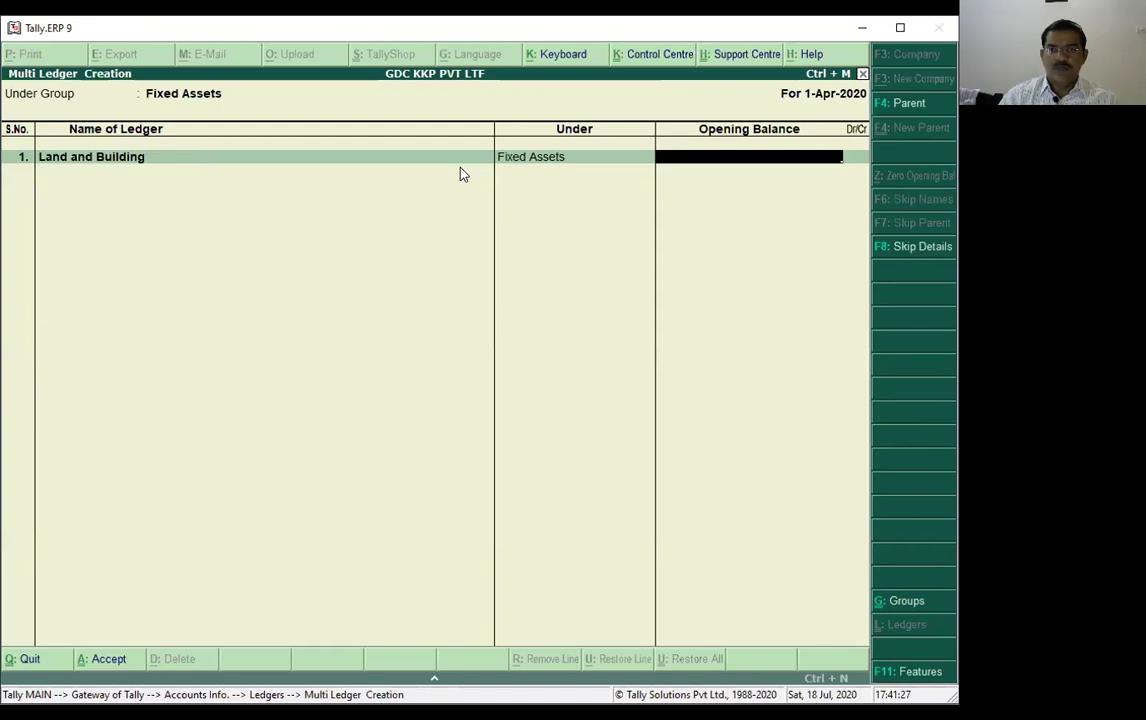
key(Return)
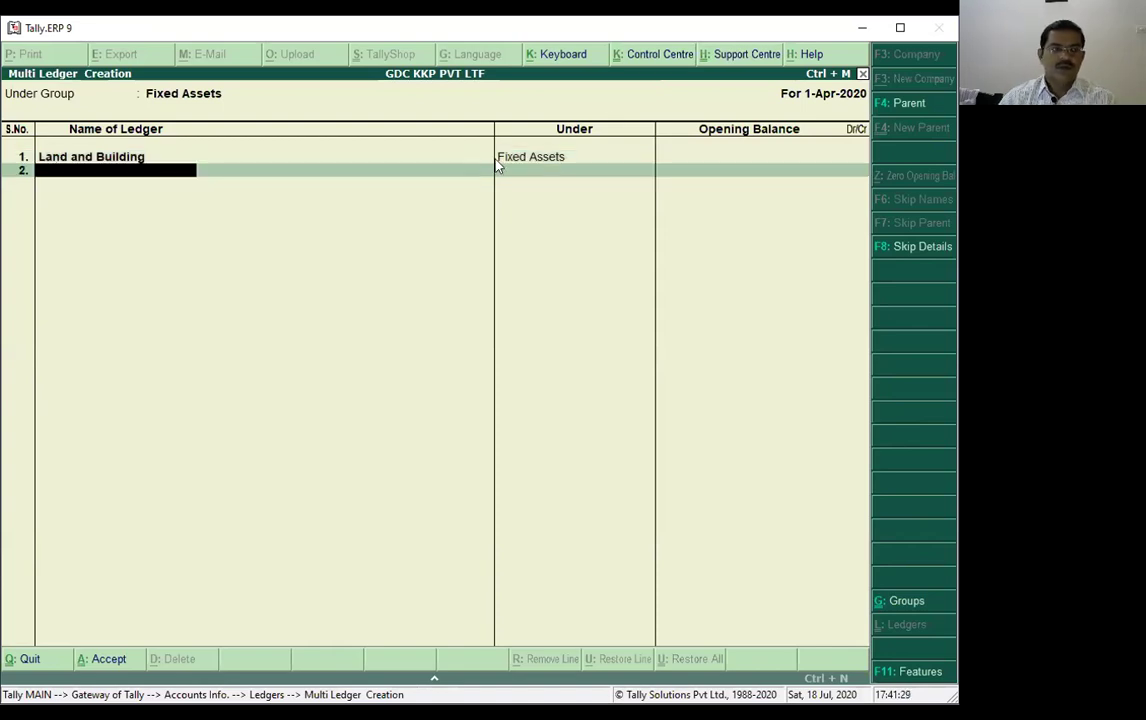
- Add a Furnature ledger under Fixed Assets as the second entry, with no opening balance
text(Furnature)
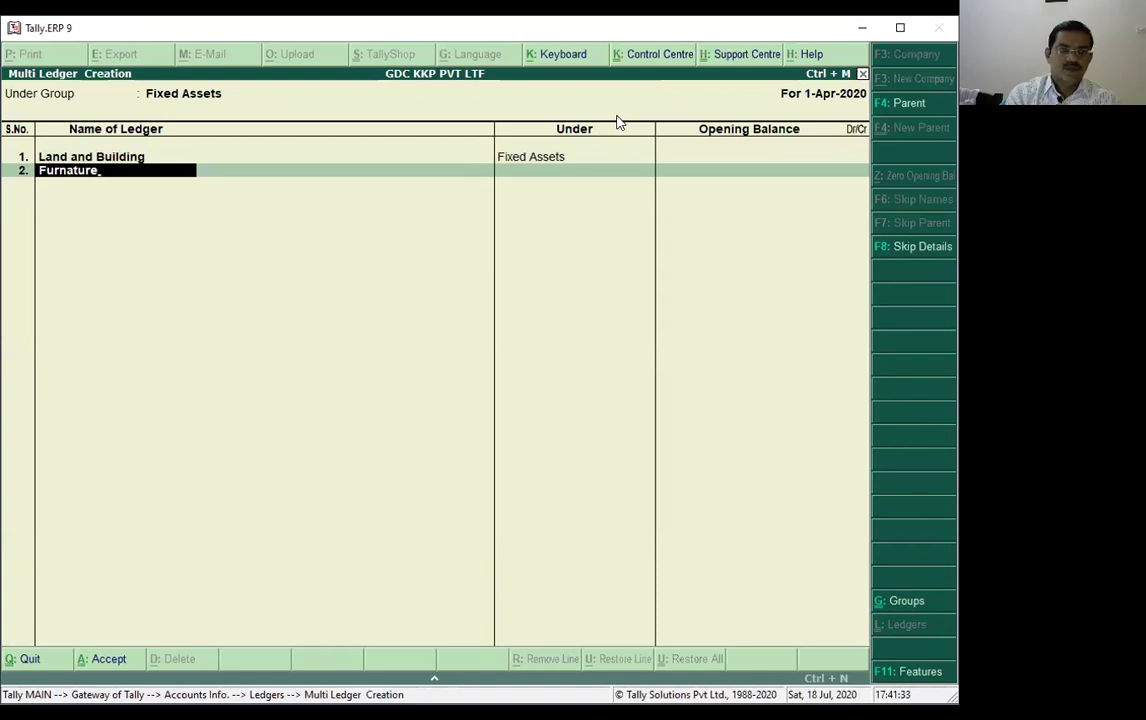
key(Return)
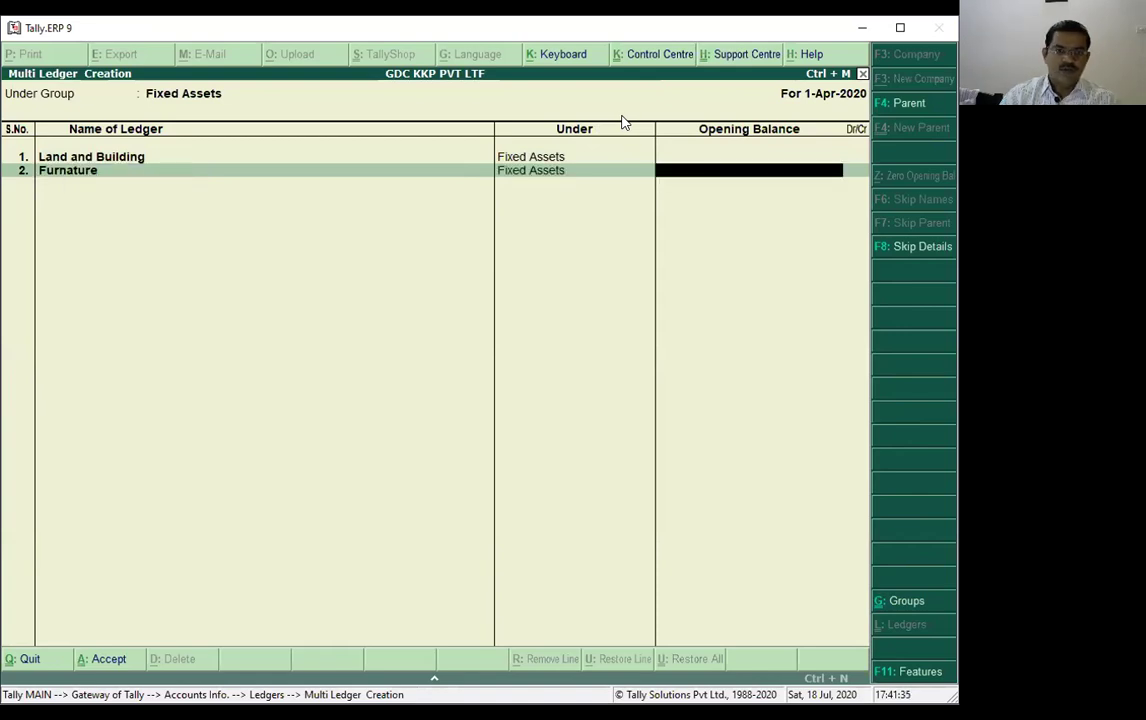
key(Return)
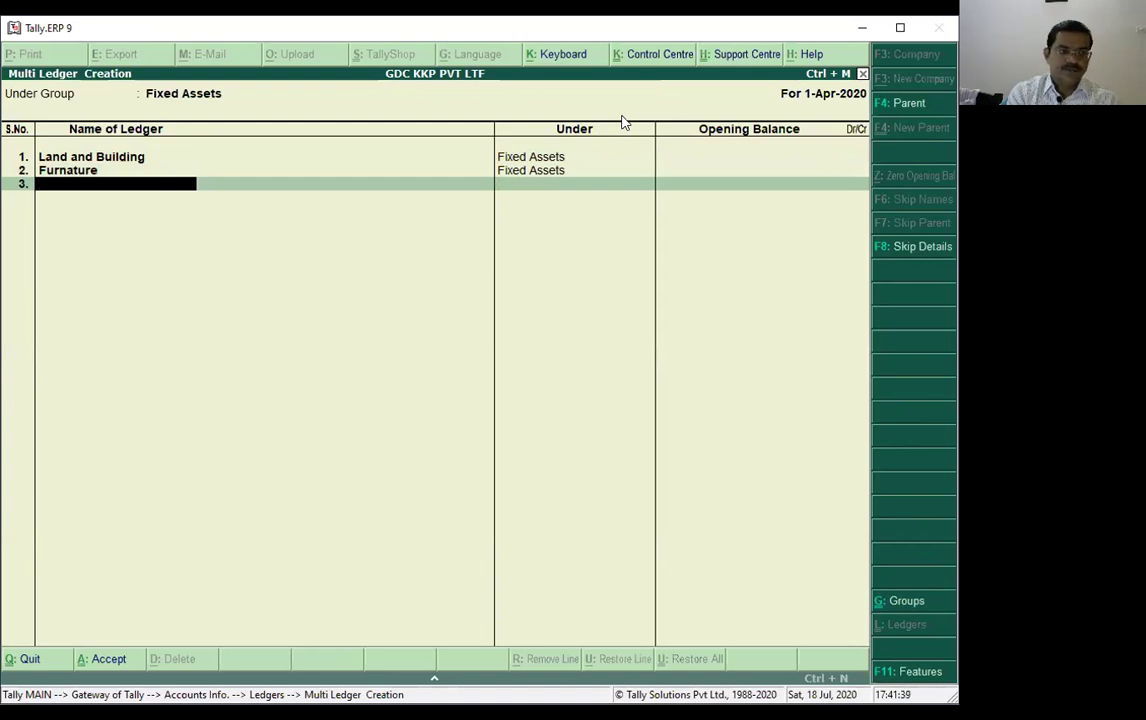
- Add a Long Term Investments ledger under Fixed Assets with no opening balance, and save the set of ledgers
text(Long Ter)
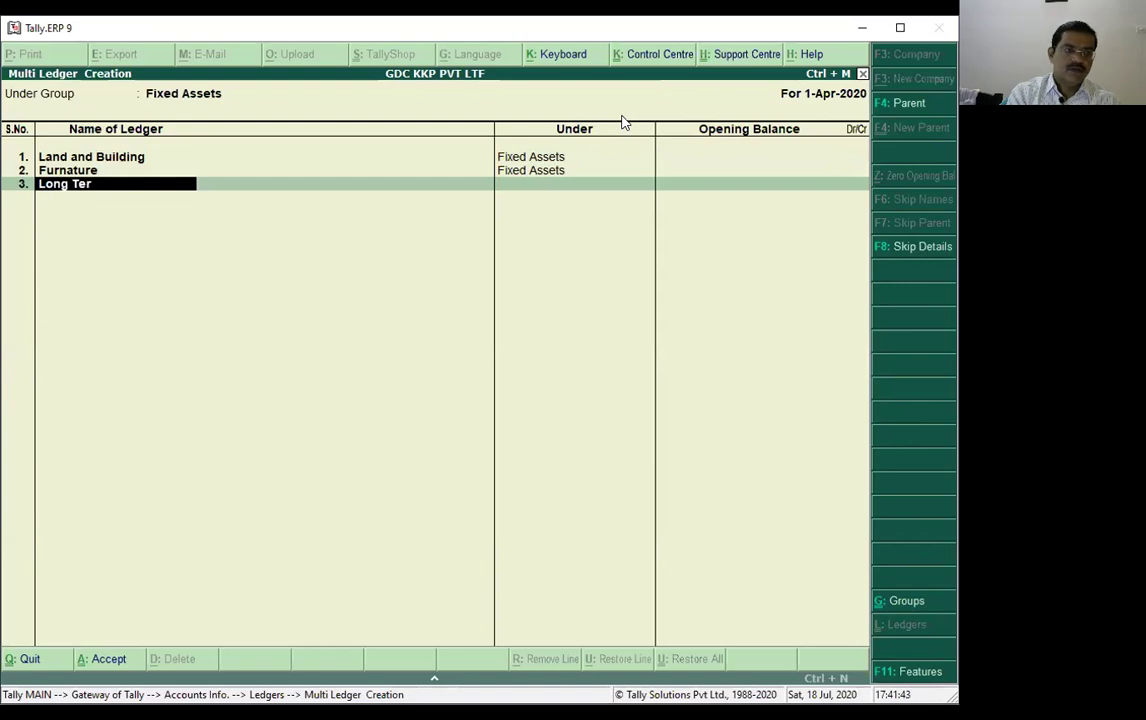
text(m Investmetn)
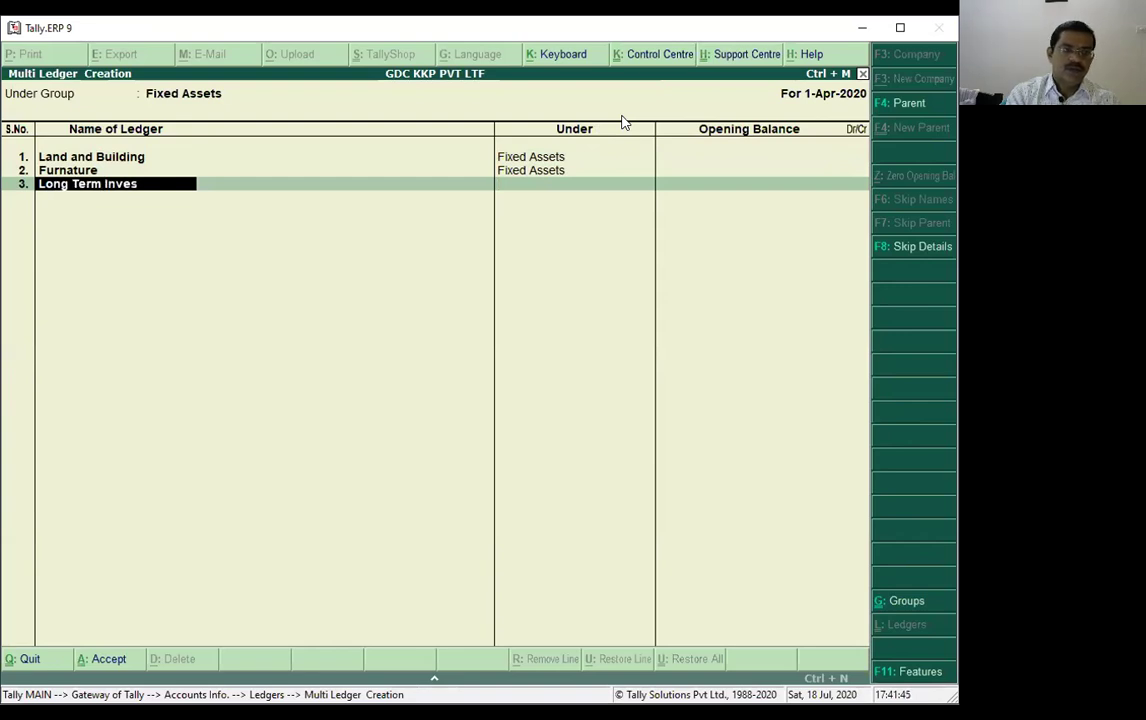
key(BackSpace)
text(metnts)
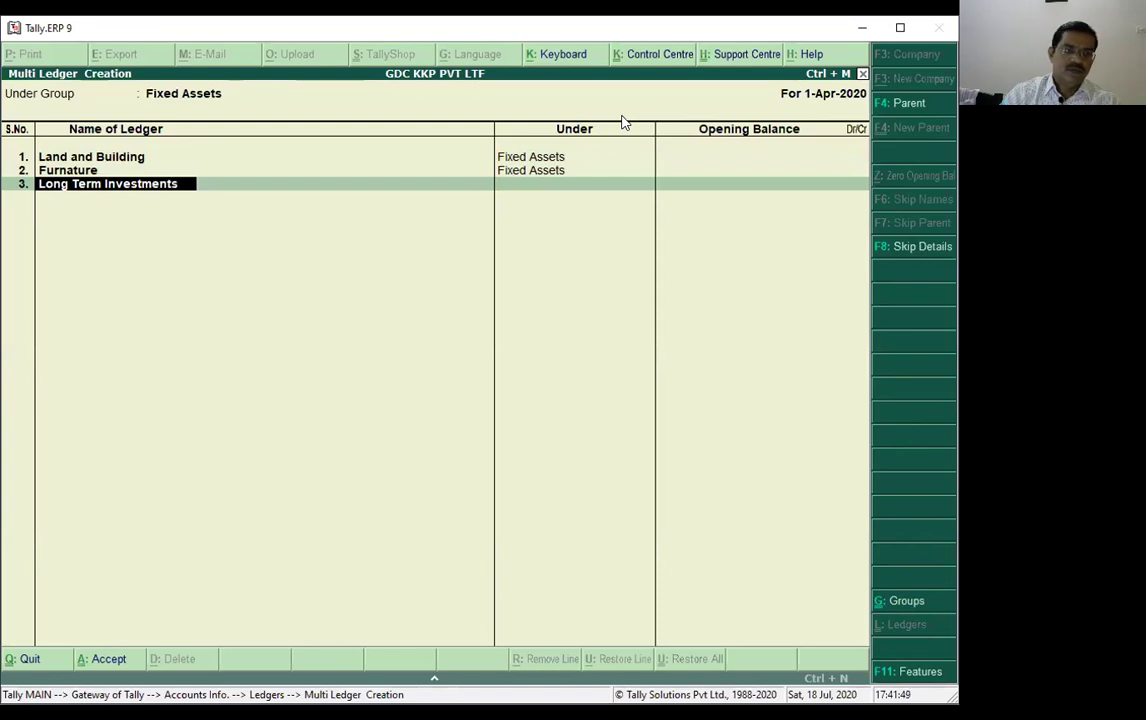
key(Return)
key(Return)
key(Return)
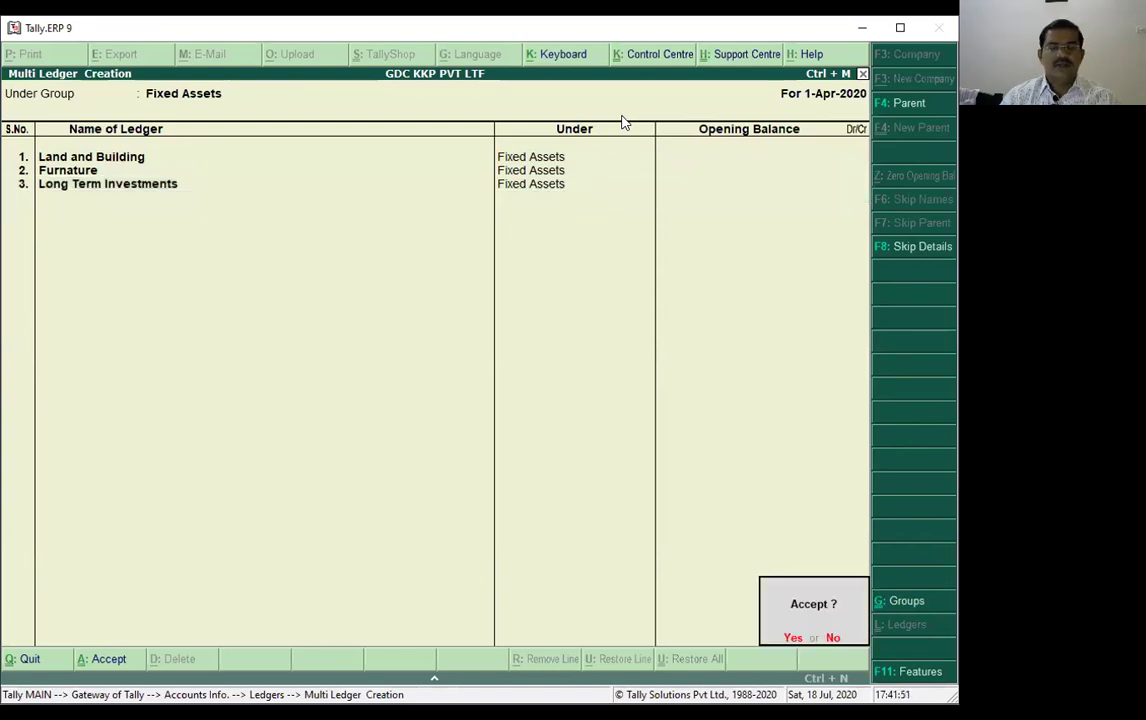
key(y)
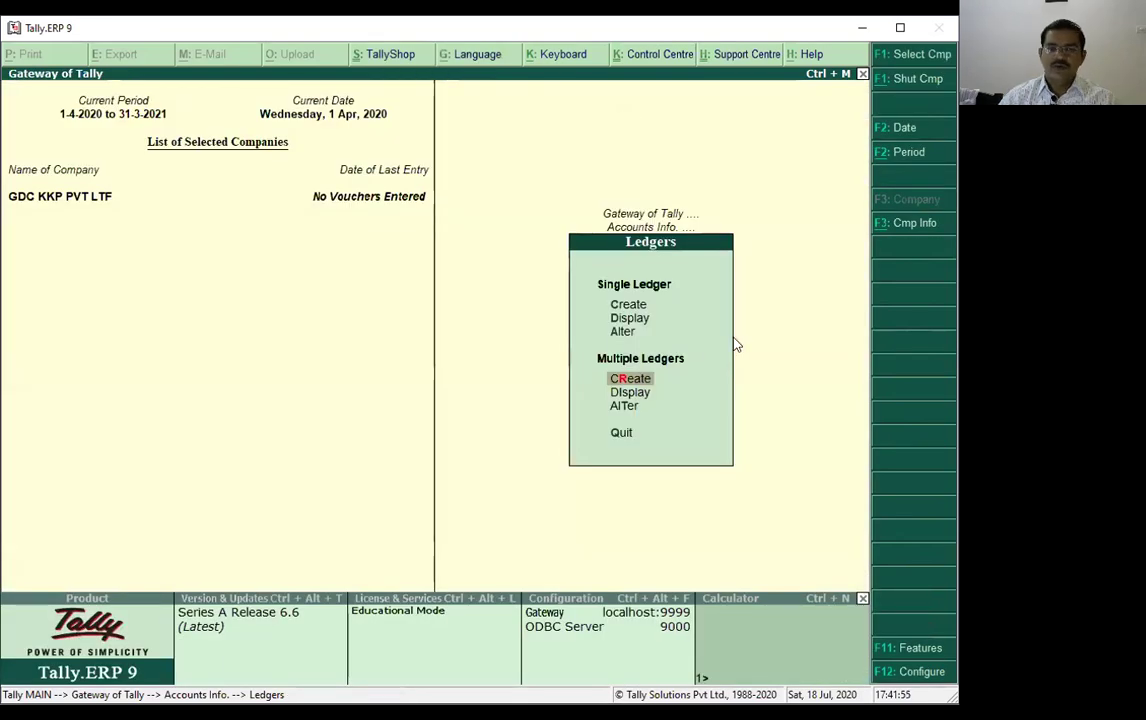
- Check the group choices for multiple-ledger display, and review the list of ledgers available for single-ledger display
click(632, 394)
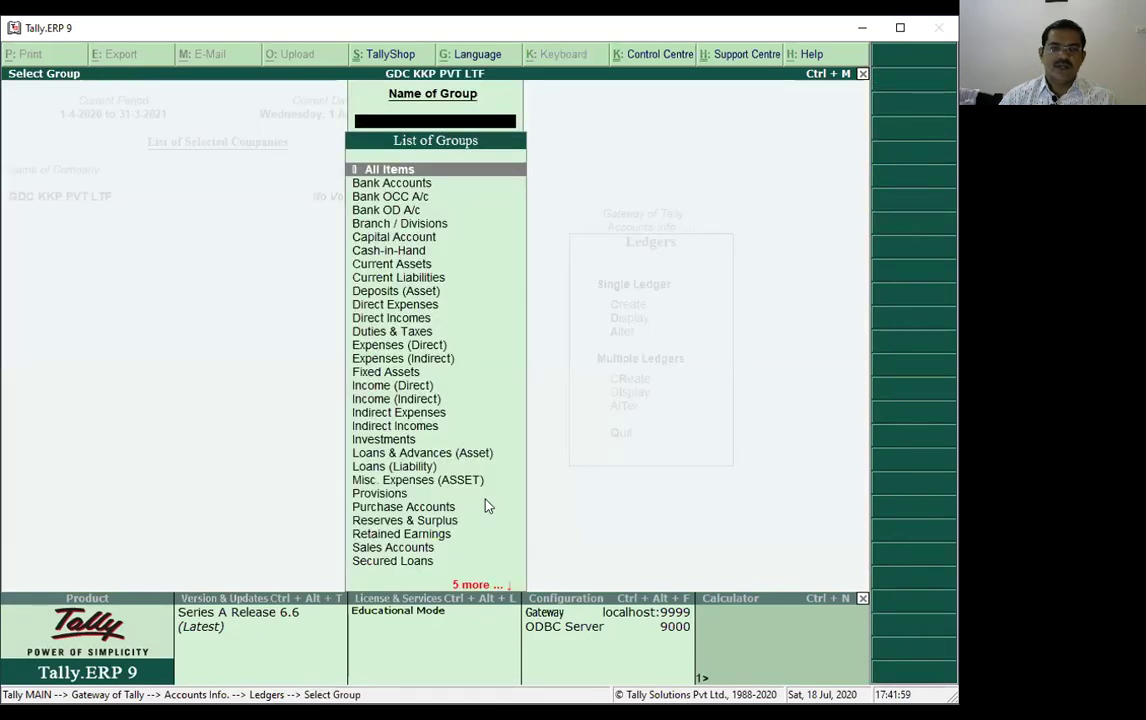
key(Escape)
key(Escape)
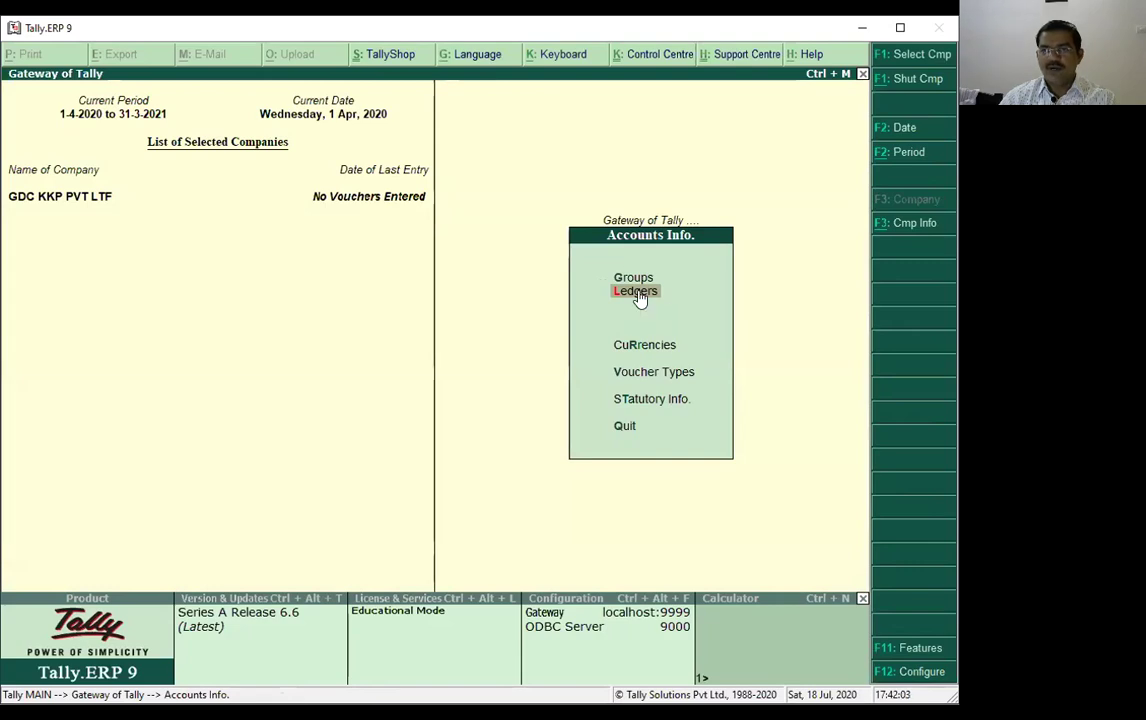
click(639, 299)
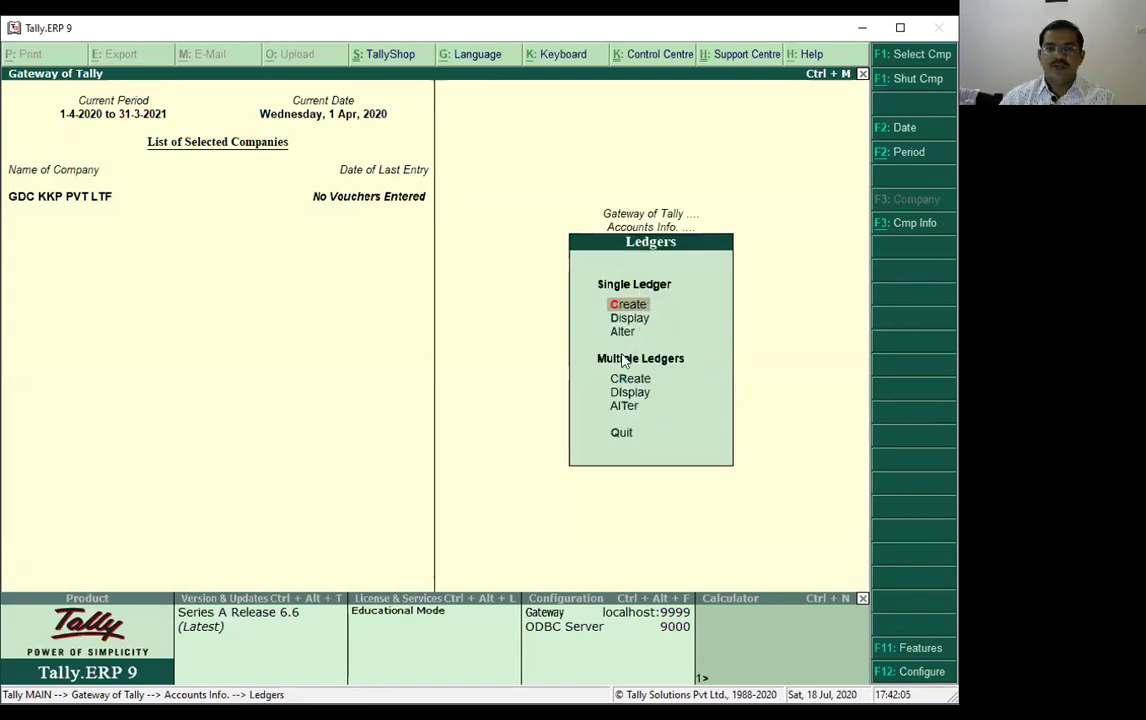
click(617, 321)
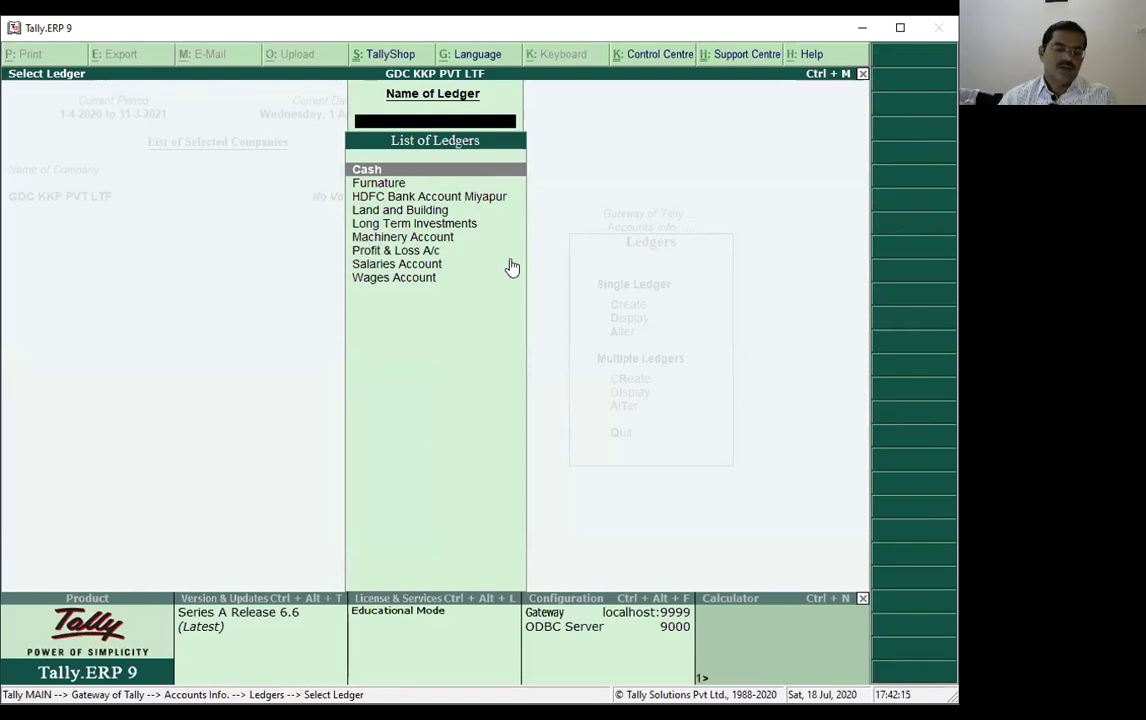
key(Escape)
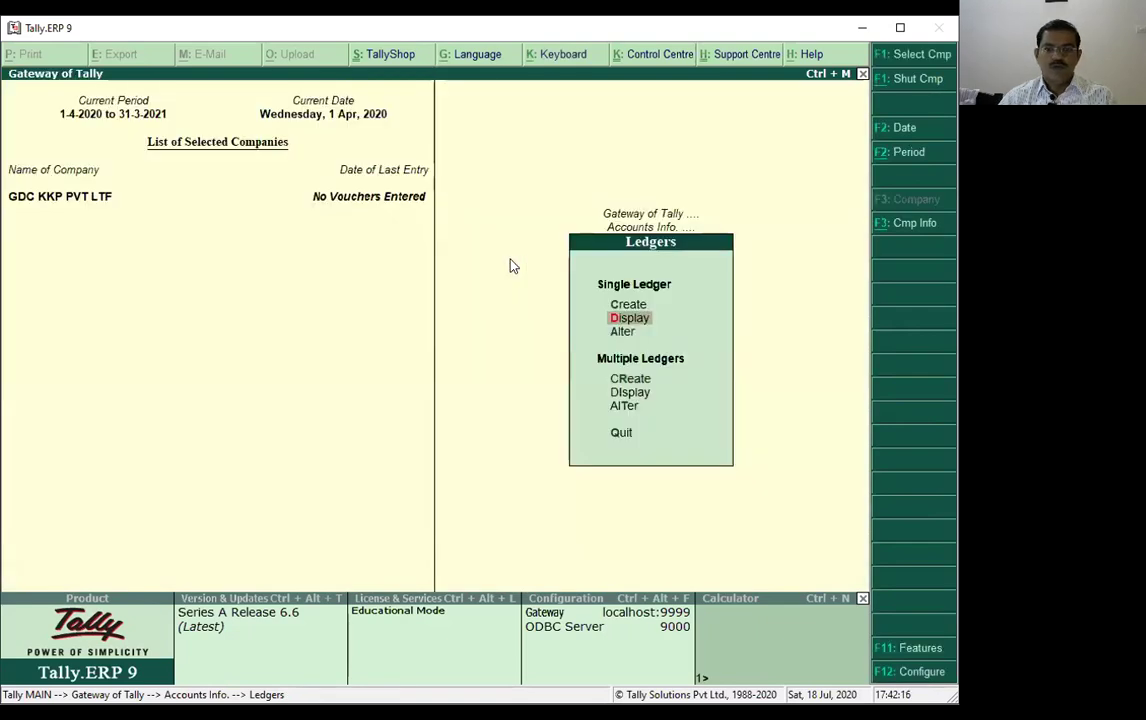
- Look over the groups selectable for multiple-ledger display and return to the Gateway of Tally
click(619, 393)
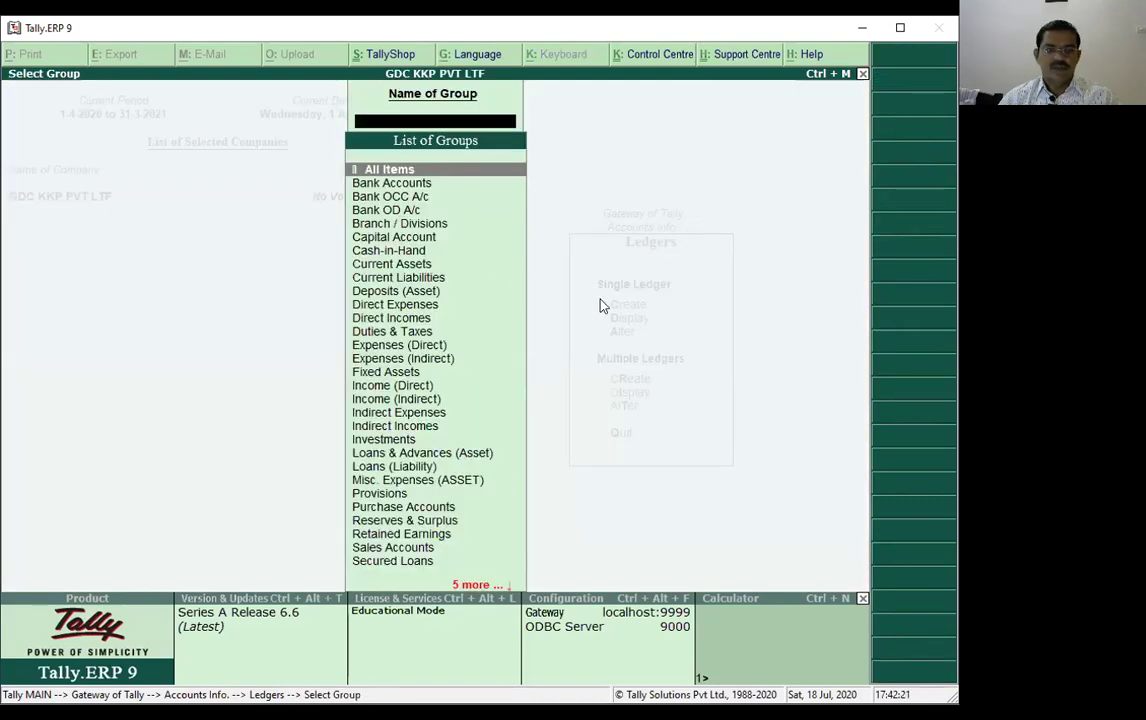
key(Escape)
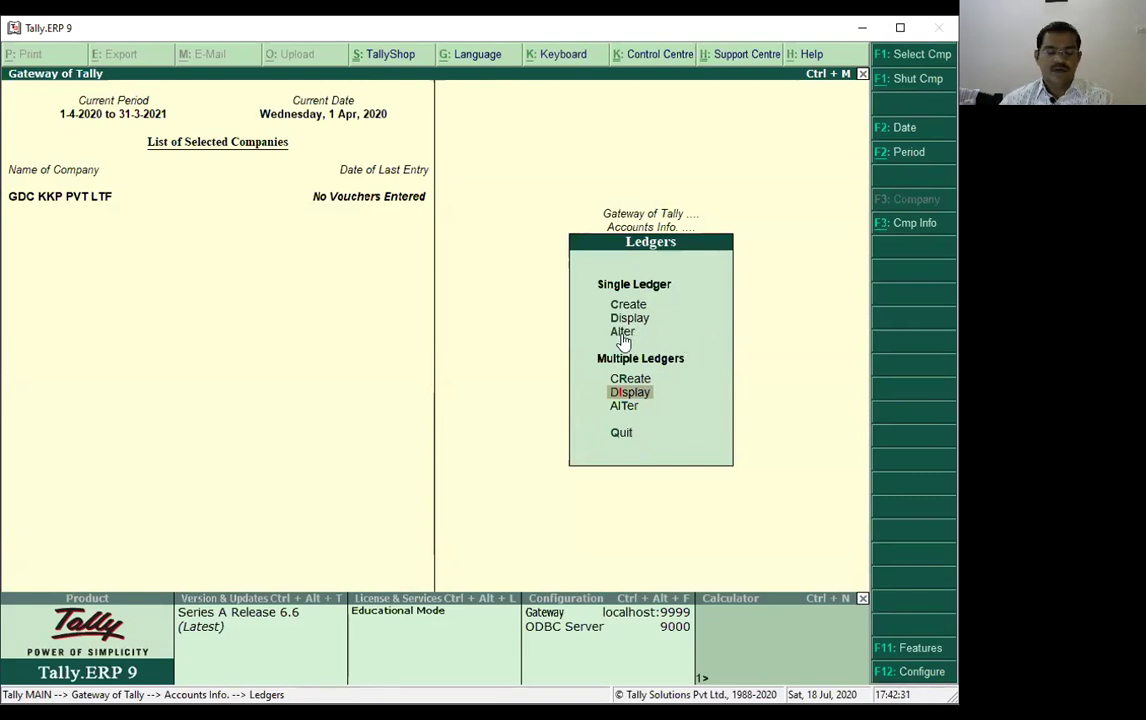
key(Escape)
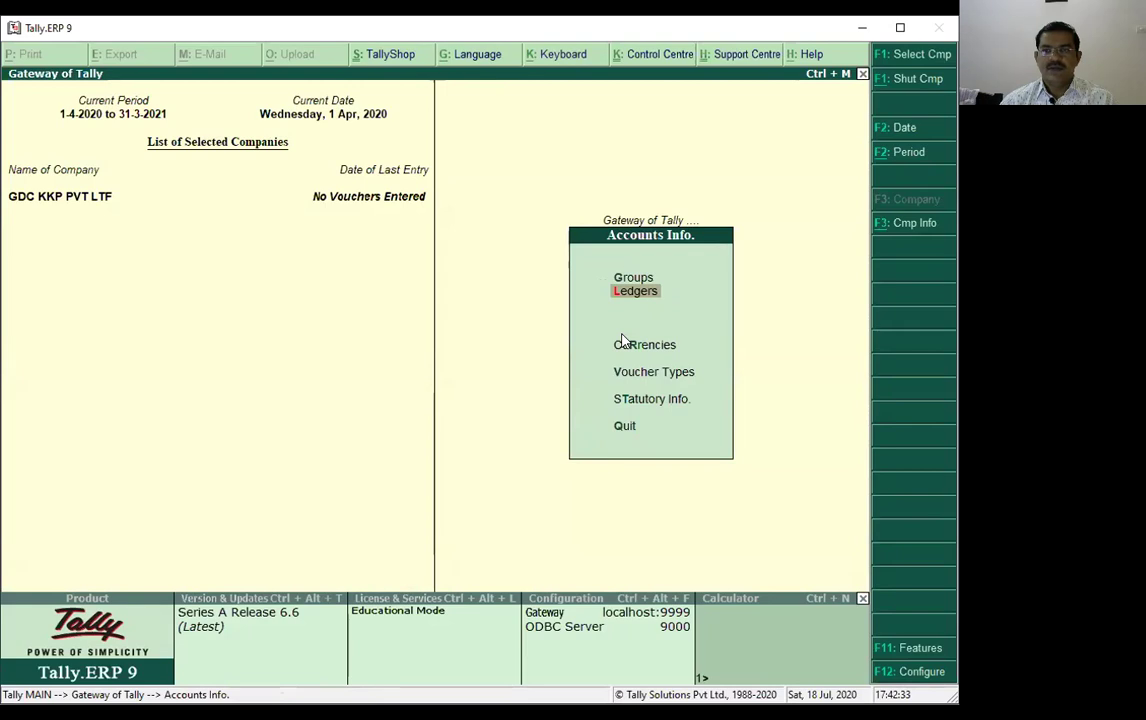
key(Escape)
key(Escape)
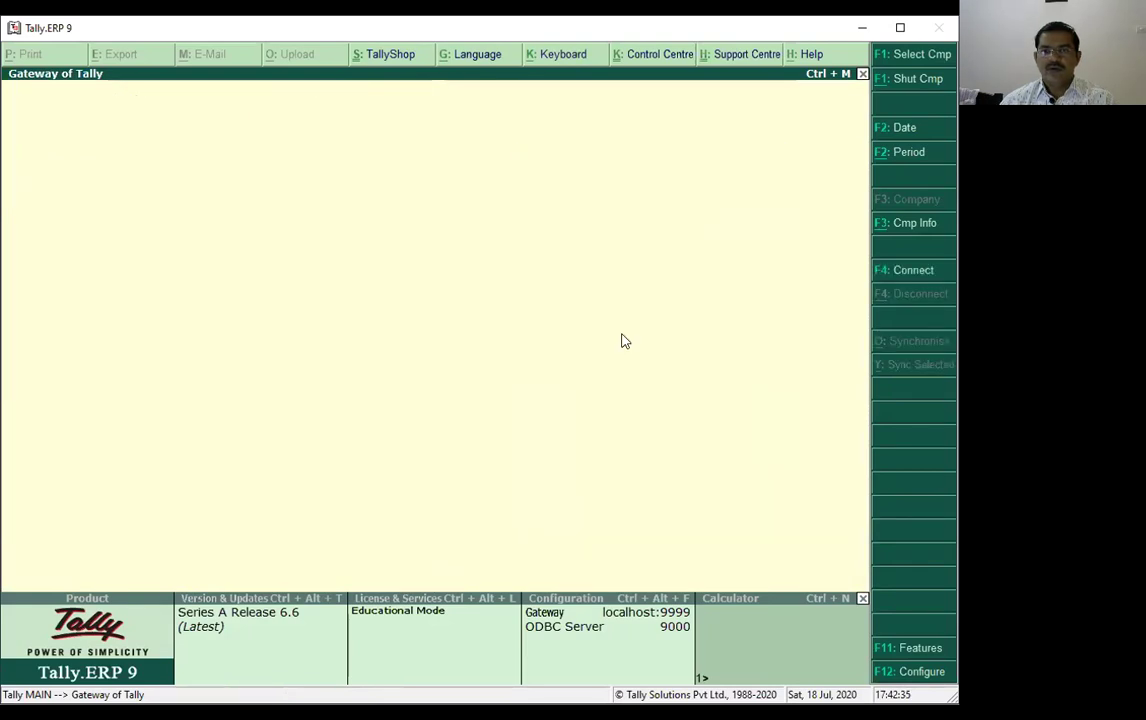
click(461, 416)
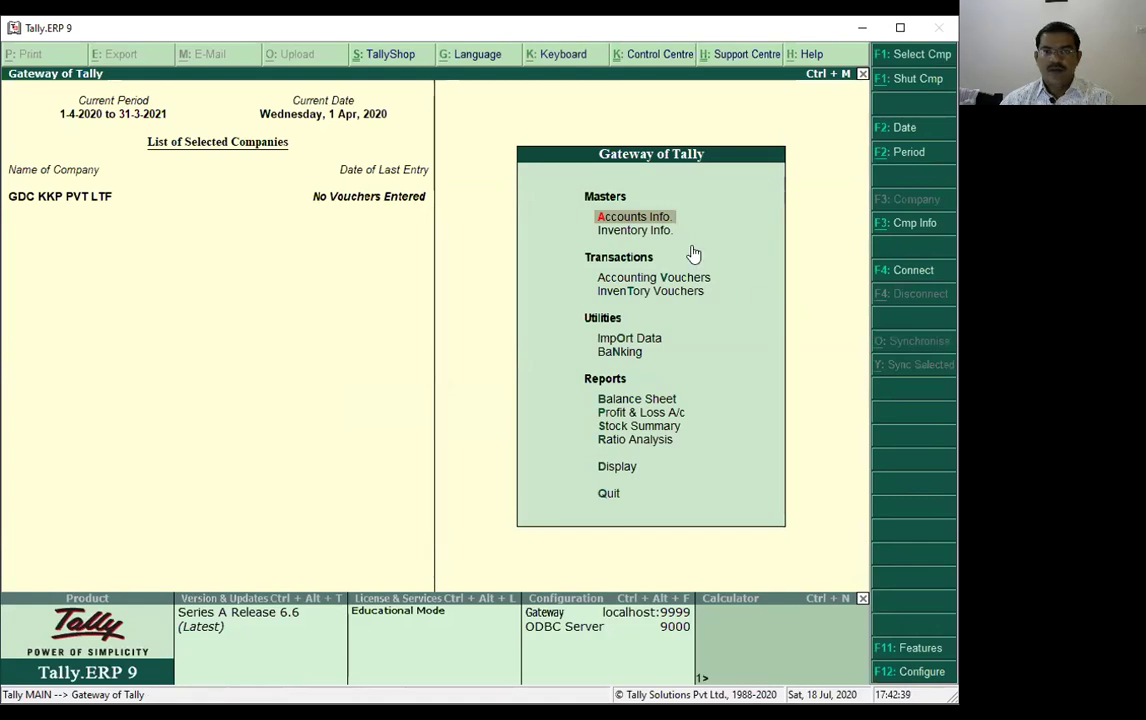
- Review the full list of groups available for single-group display down to its end, and return to the Gateway of Tally
click(641, 219)
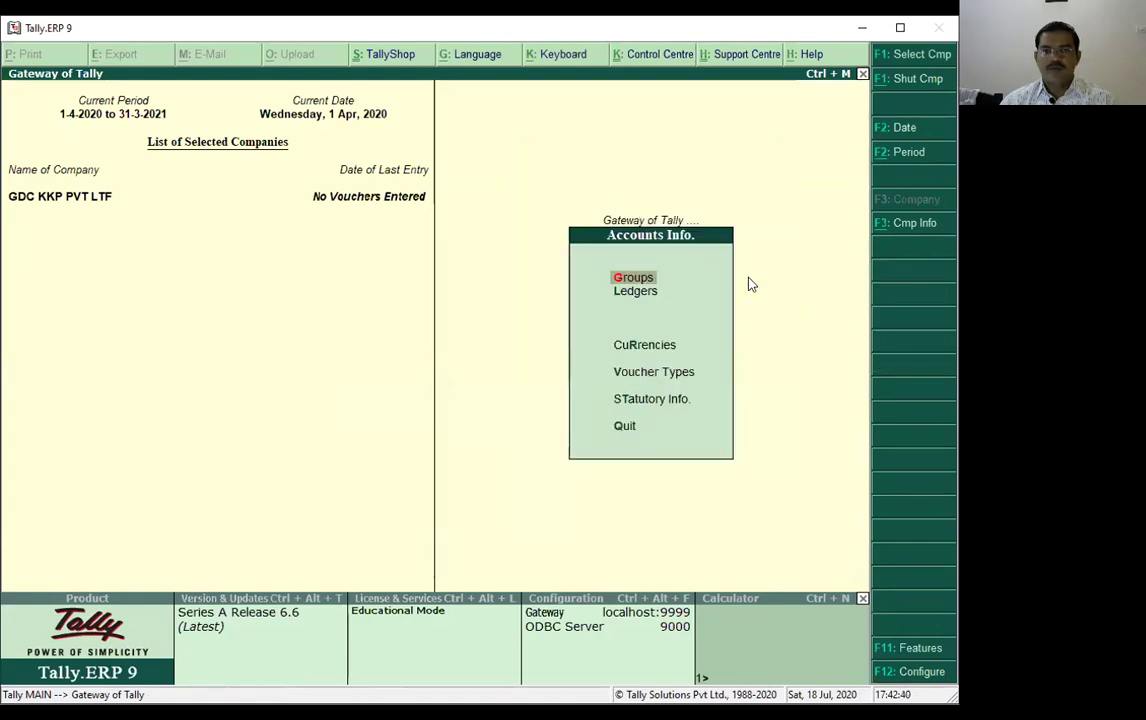
click(636, 279)
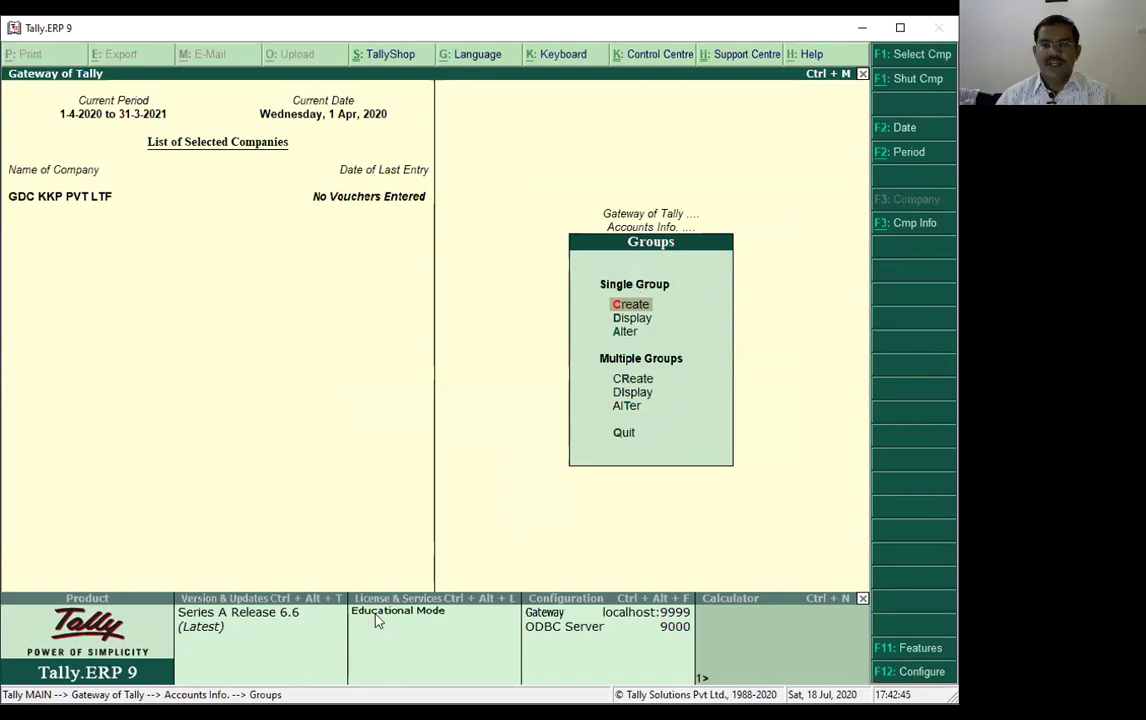
click(632, 320)
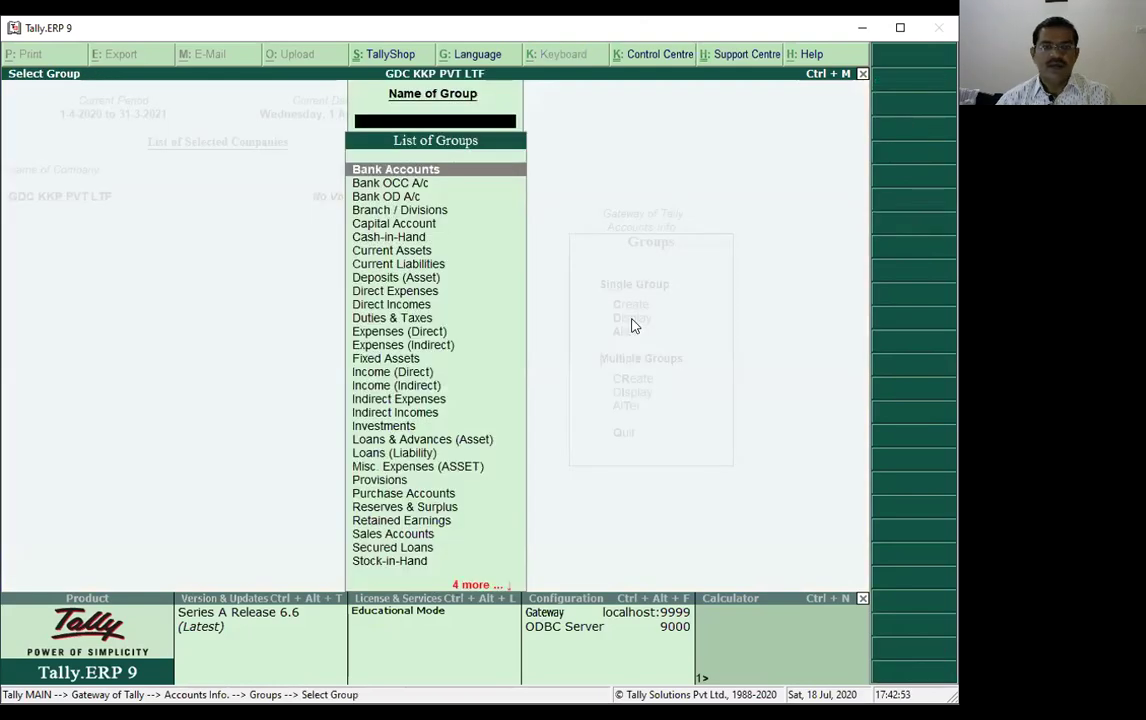
click(470, 586)
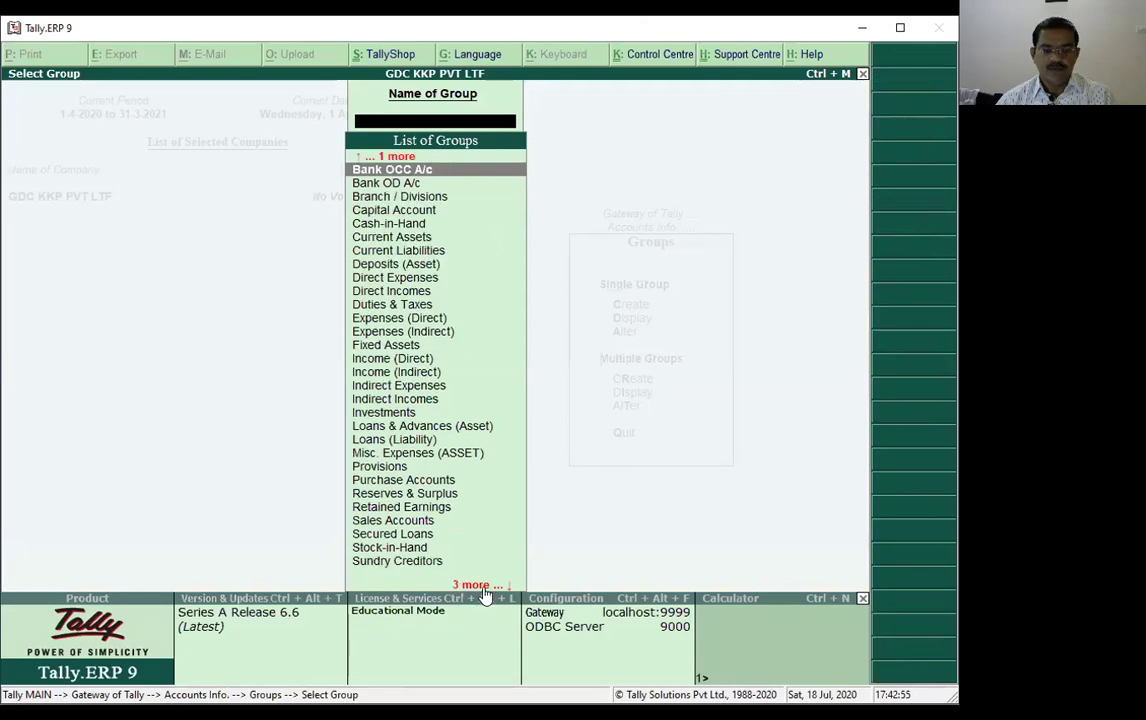
click(481, 588)
click(479, 588)
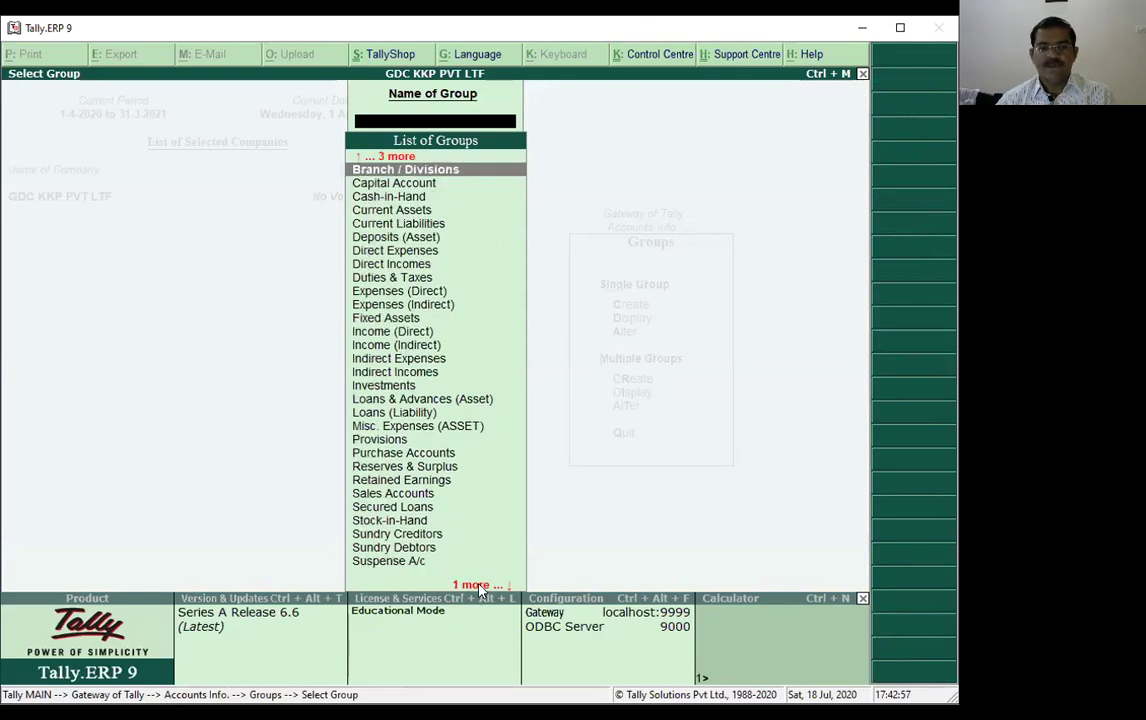
click(479, 588)
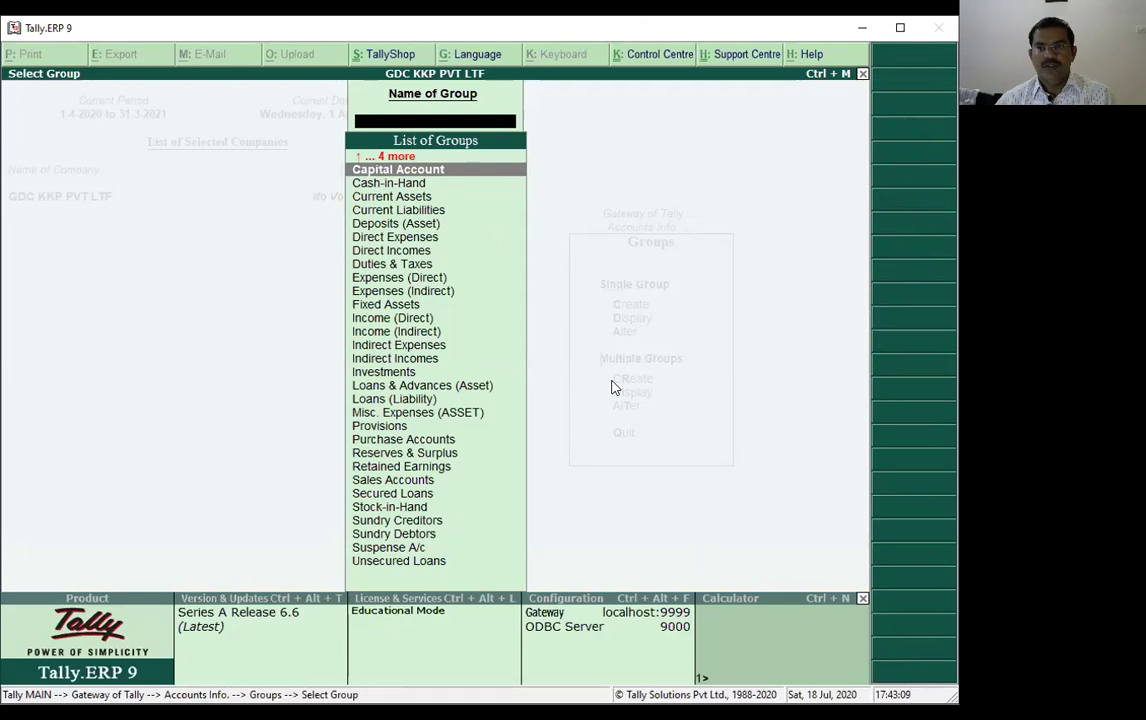
key(Escape)
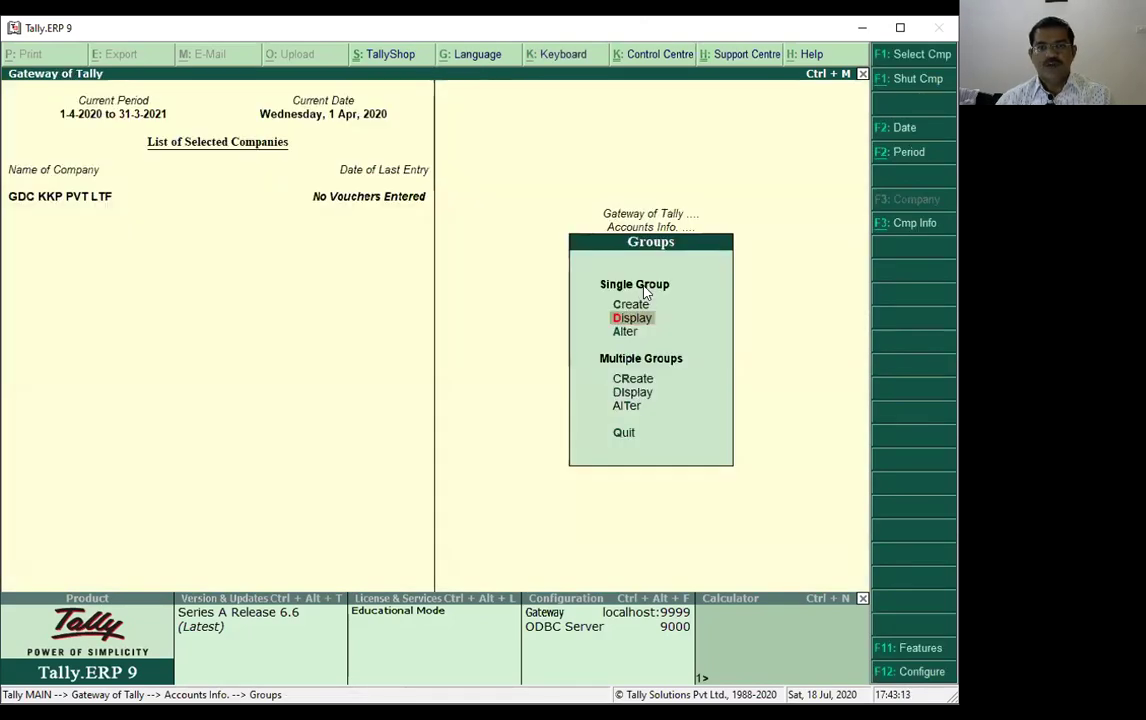
key(Escape)
key(Escape)
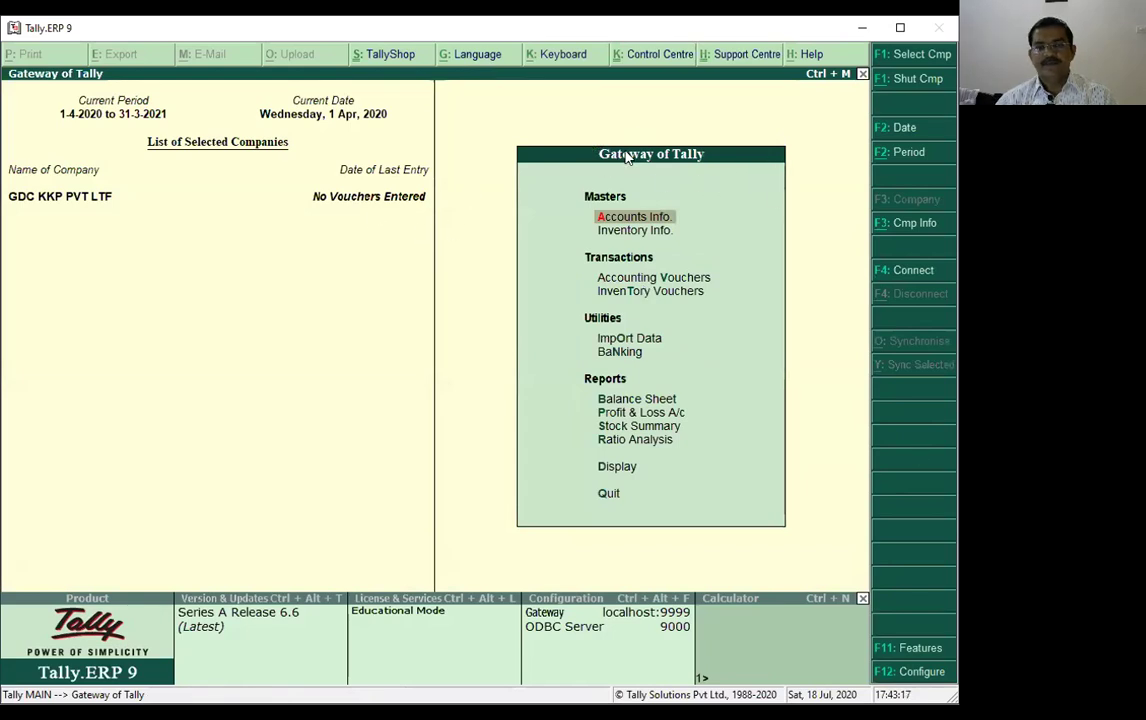
- Start a new single account group named Depreciation Account Group, leaving its alias empty
click(640, 220)
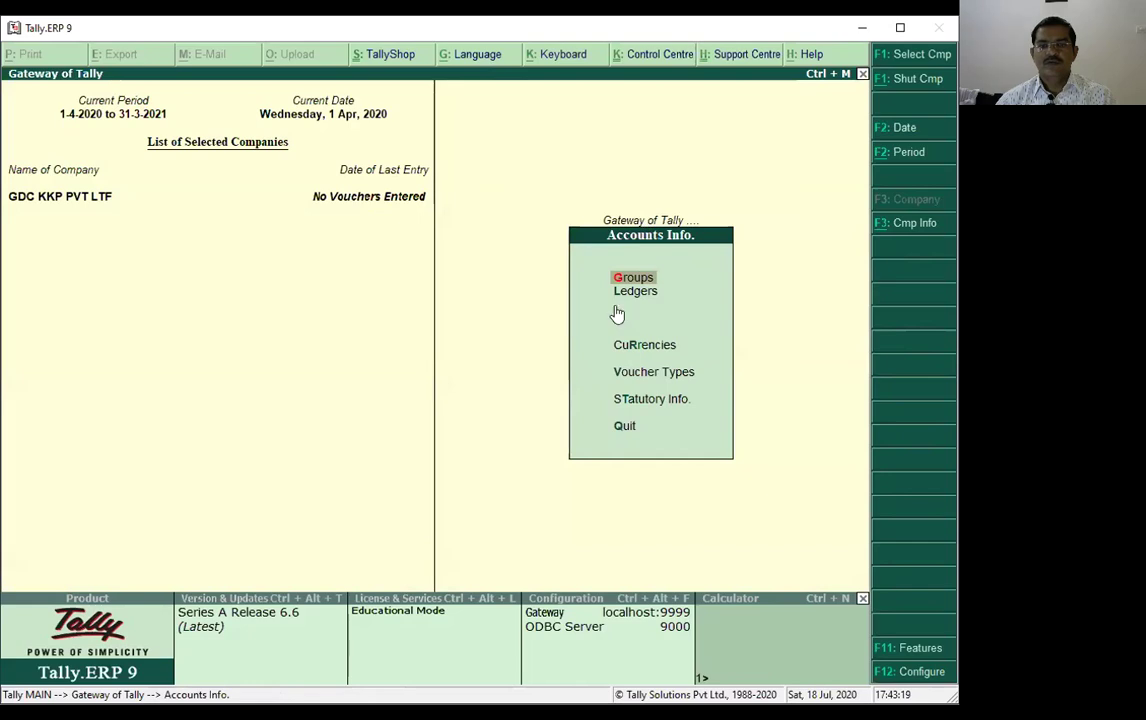
click(640, 282)
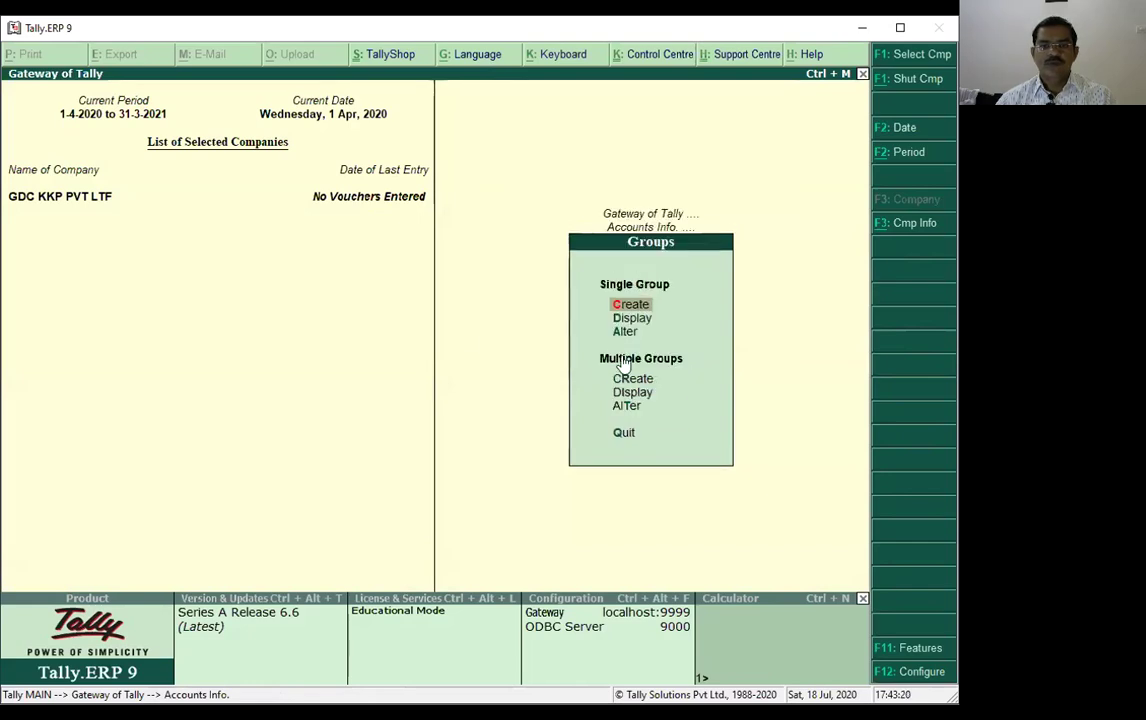
click(632, 304)
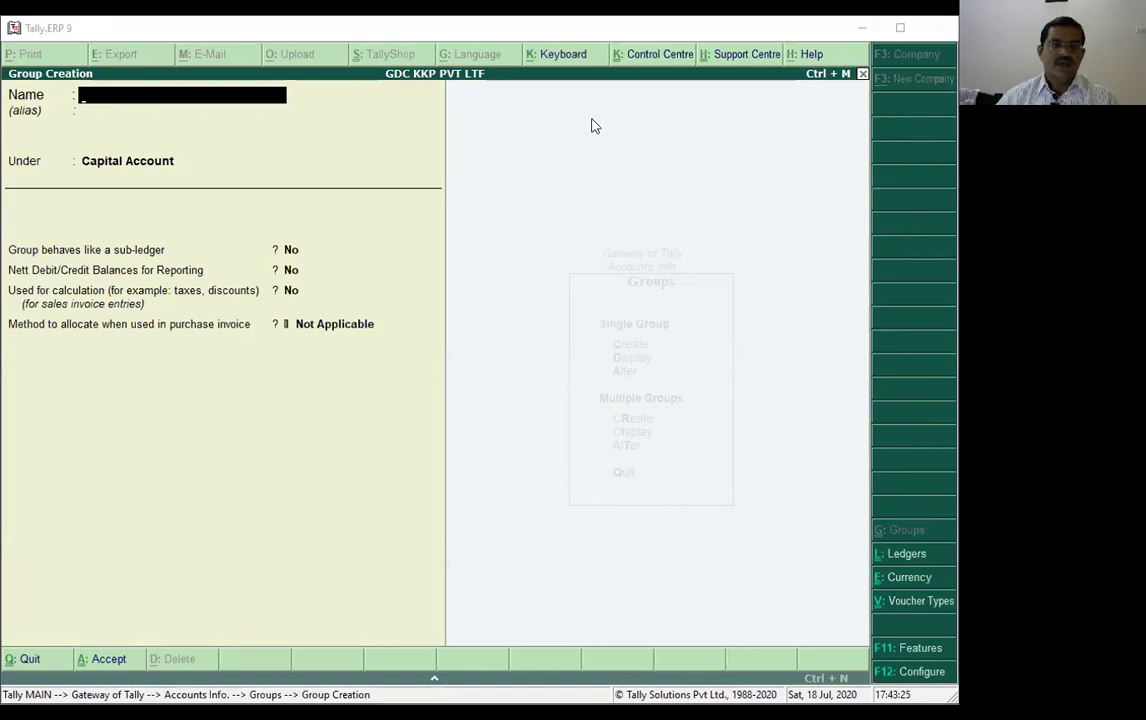
click(150, 98)
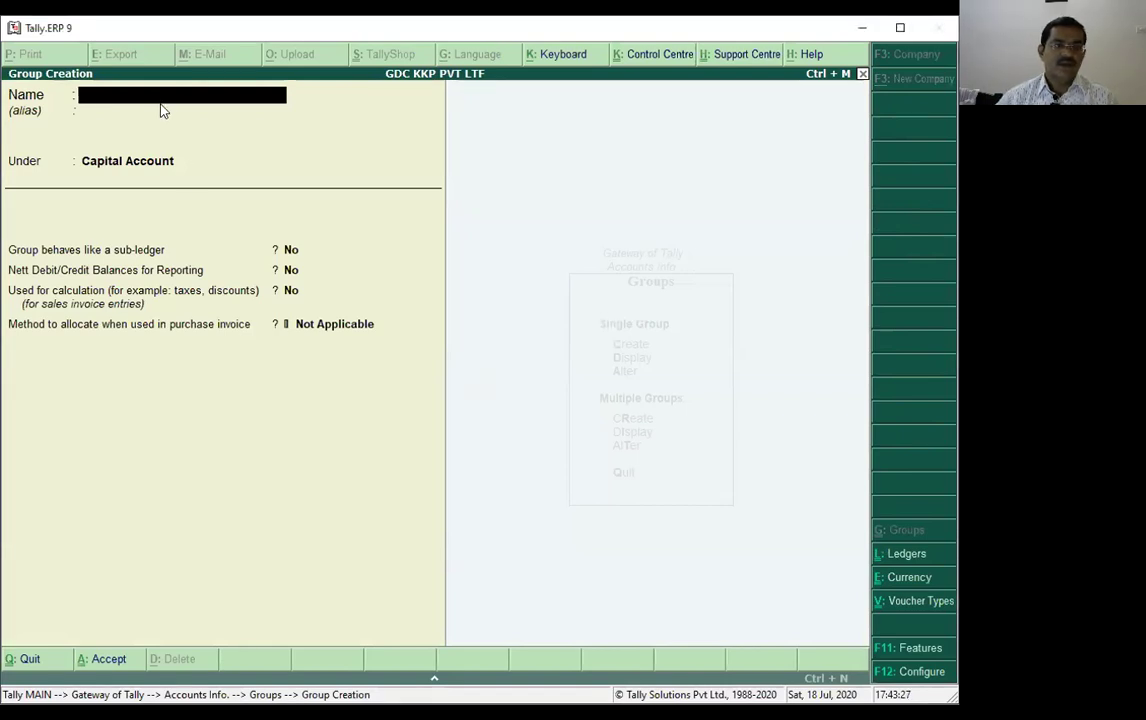
text(Deprec)
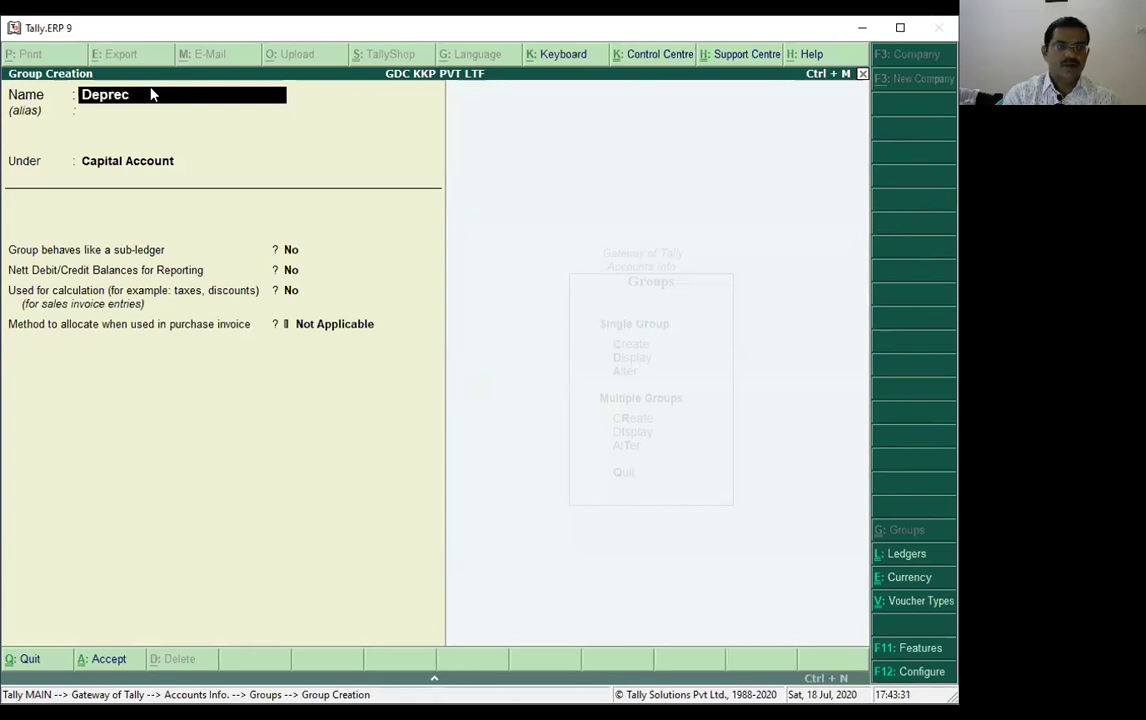
text(iation a)
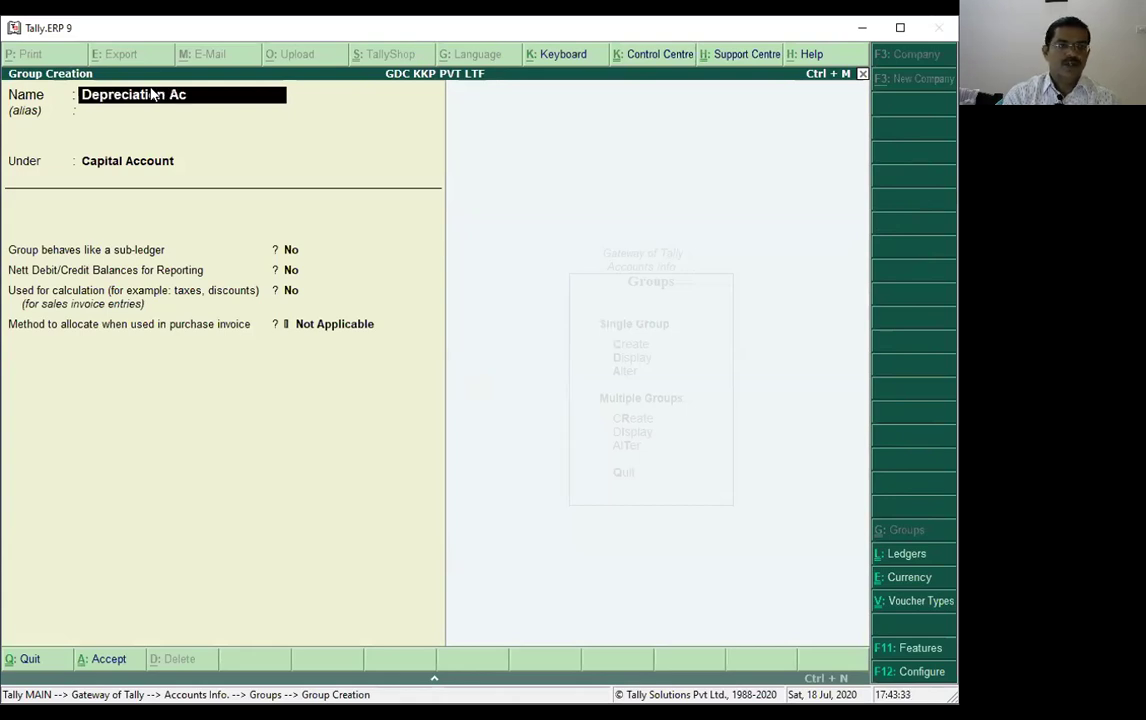
key(BackSpace)
text(Account)
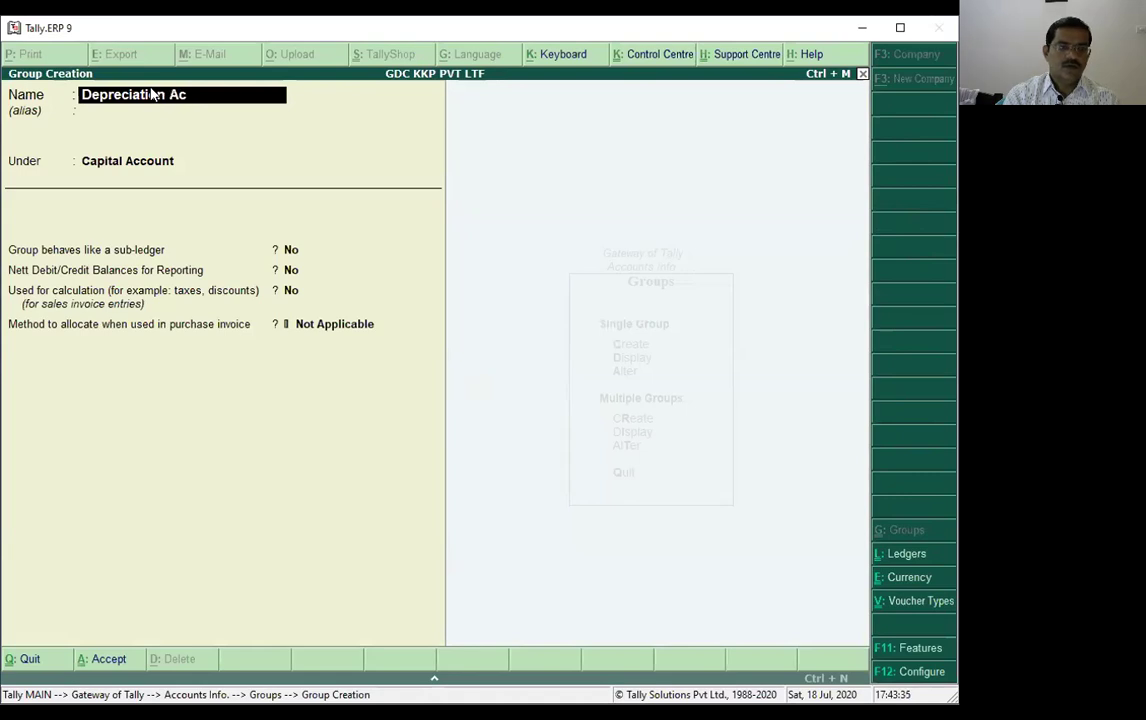
text( Grou)
key(BackSpace)
text(oup)
key(Return)
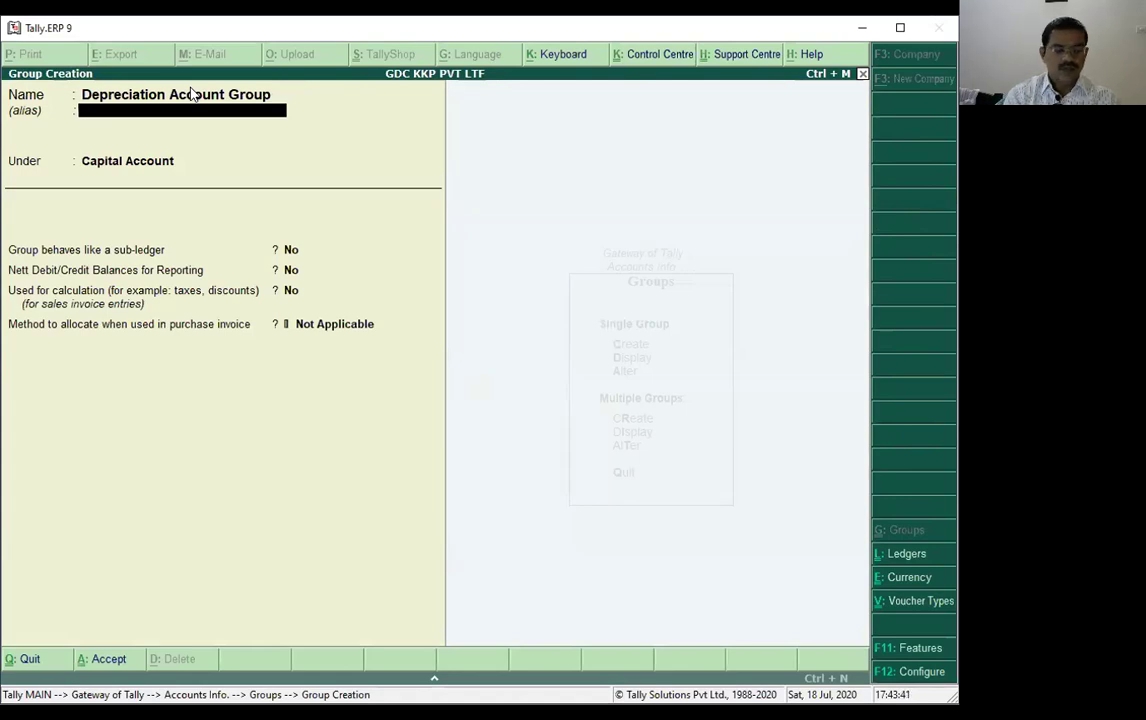
key(Return)
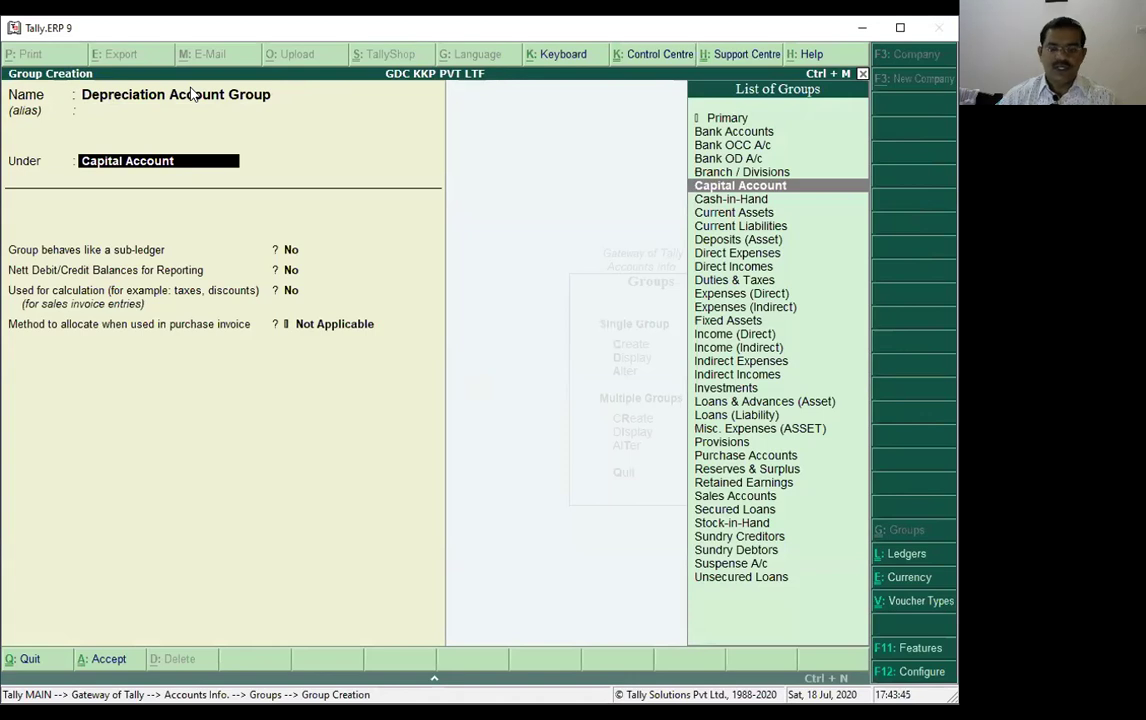
- Place the Depreciation Account Group under Primary and set its nature to Expenses
text(I)
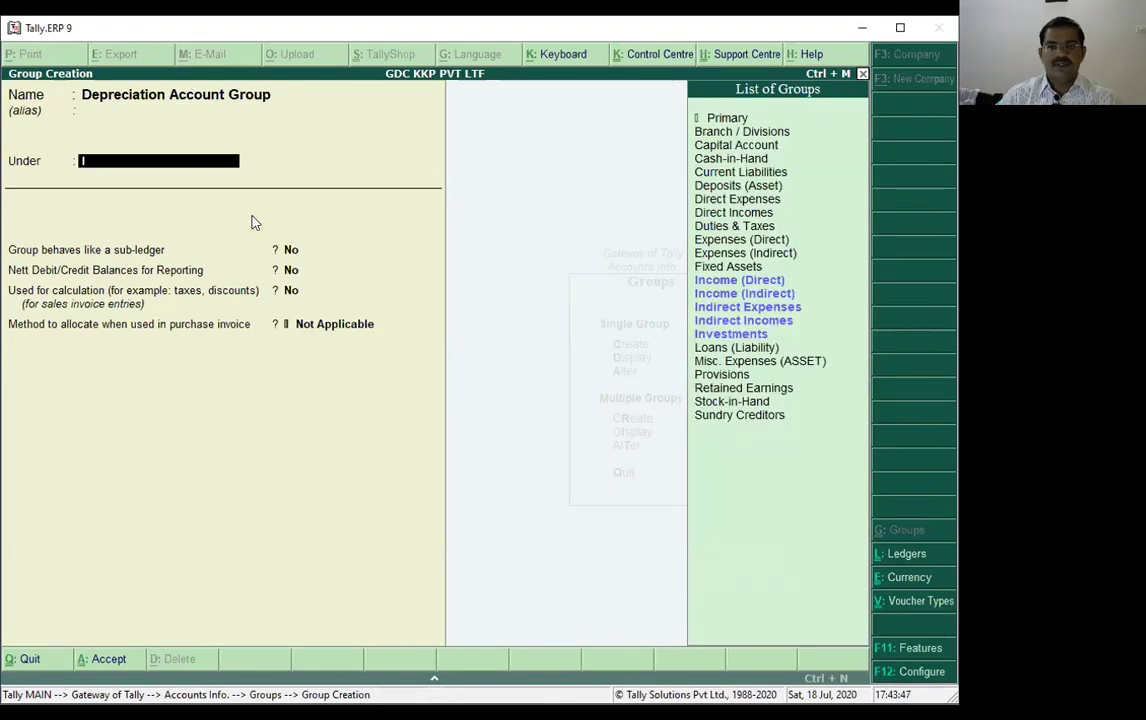
click(748, 307)
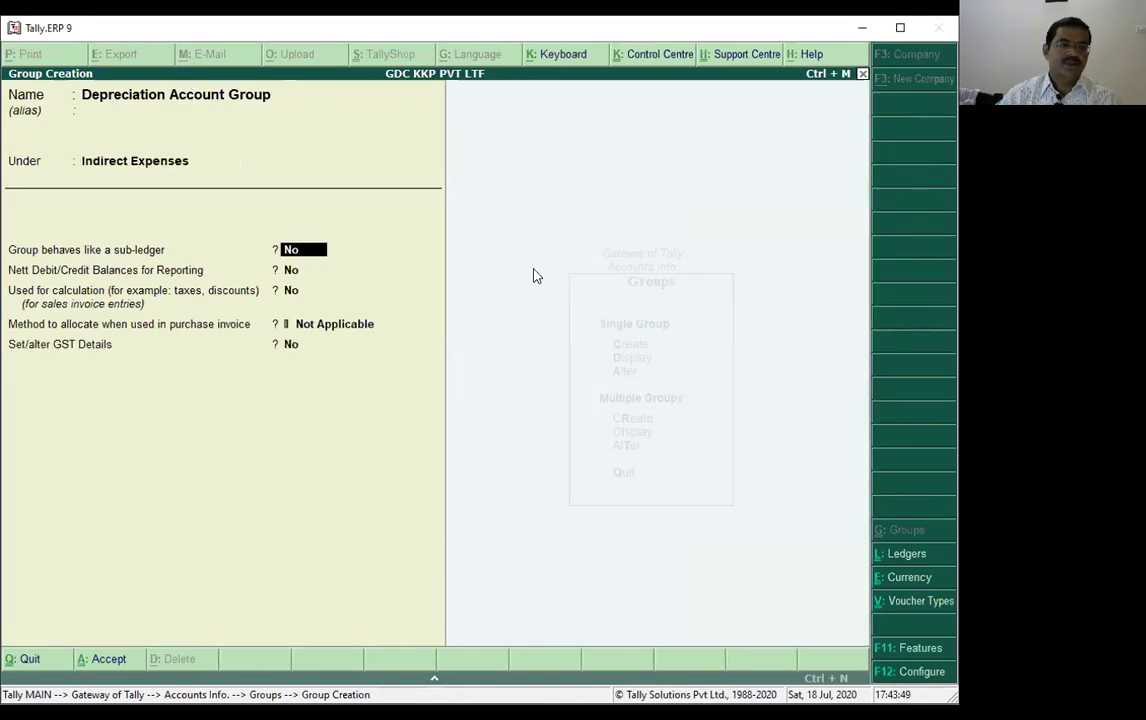
click(125, 158)
text(P)
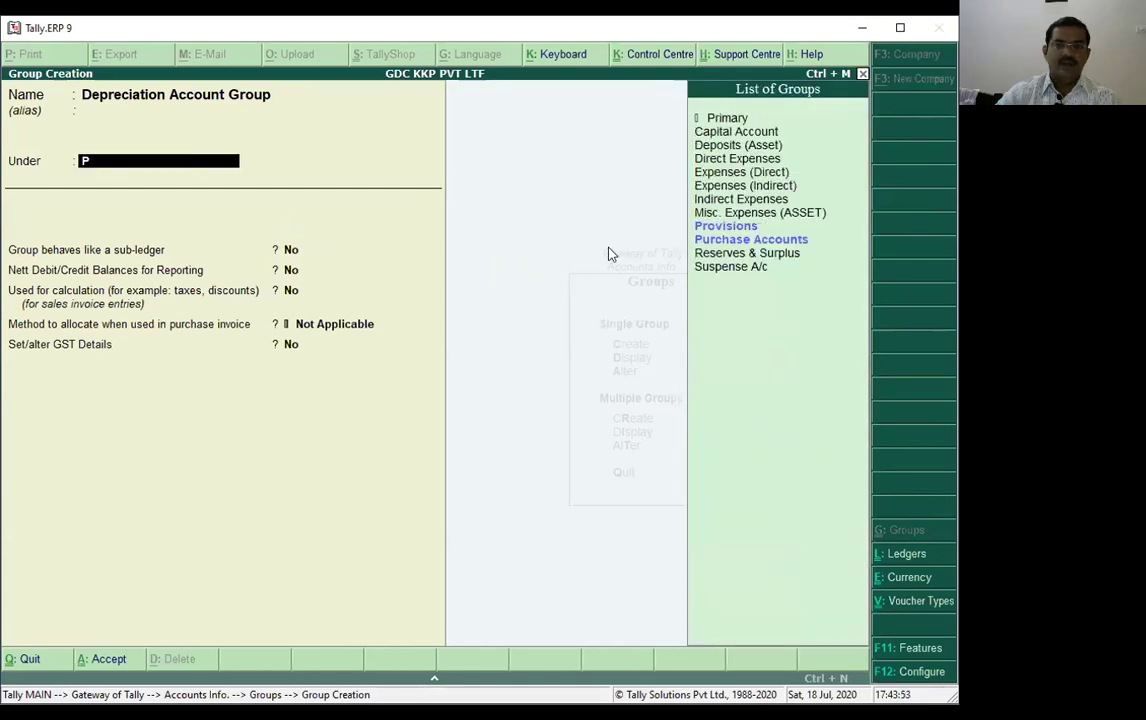
click(724, 119)
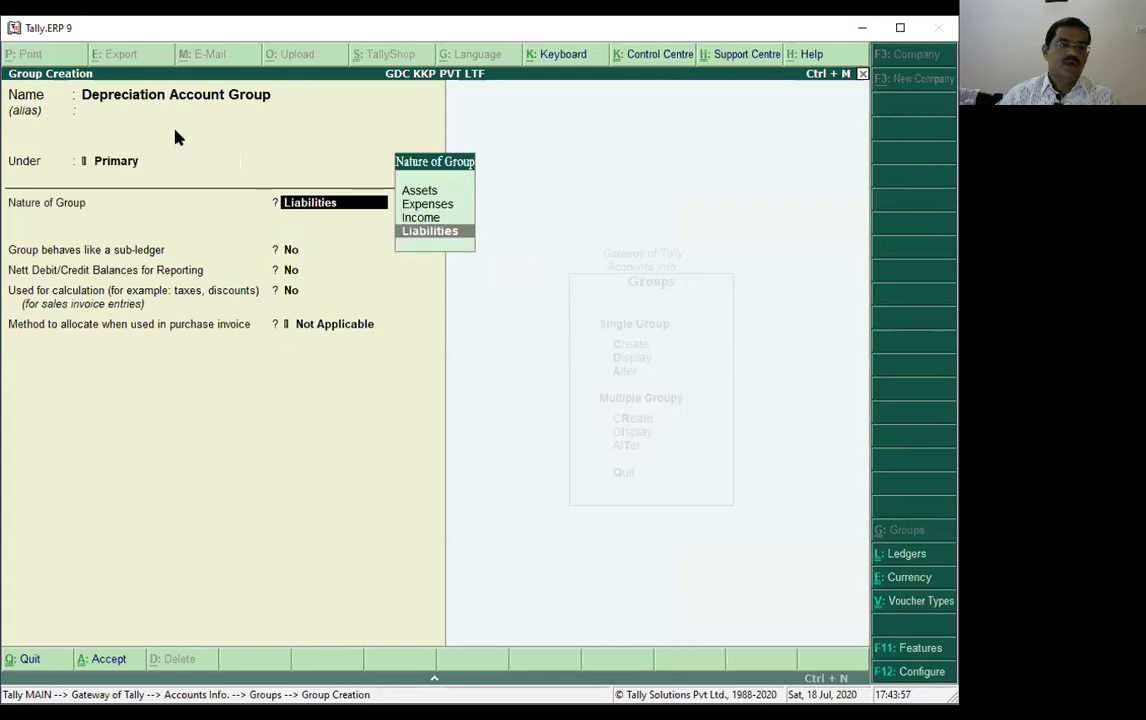
click(427, 205)
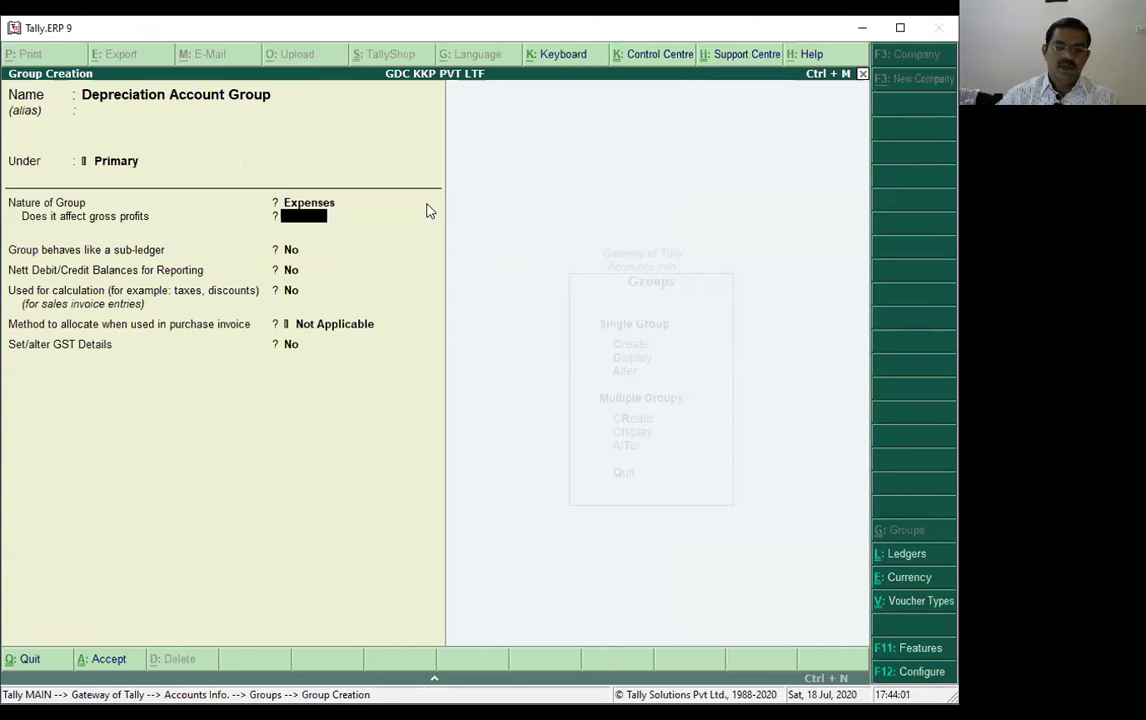
- Accept the remaining group options at their defaults, save the group and leave group creation
key(Return)
key(Return)
key(Return)
key(Return)
key(Return)
click(429, 210)
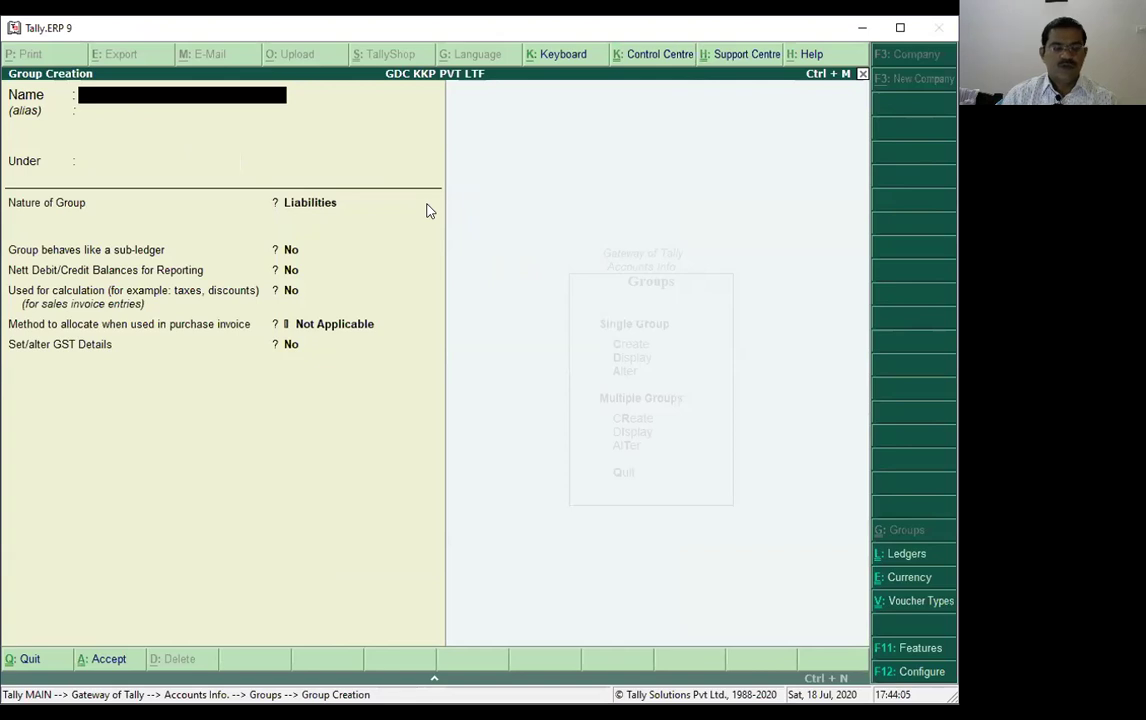
key(Escape)
key(Return)
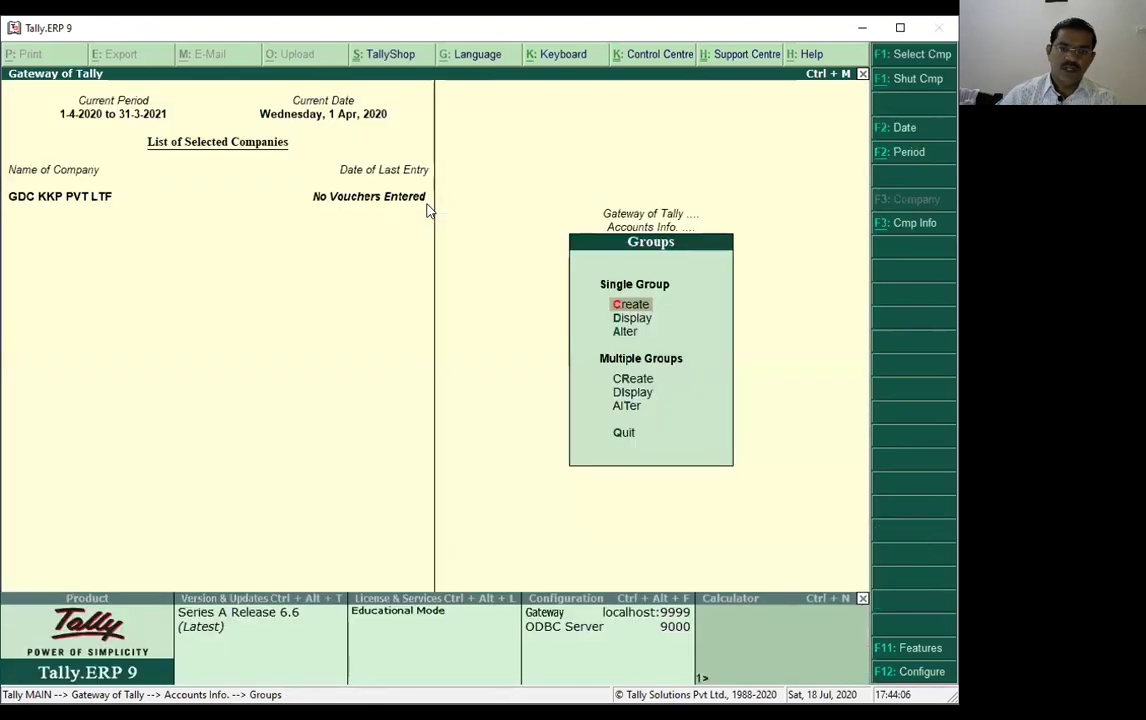
- Check the single-group display list for Depreciation Account Group and return to the Groups menu
click(632, 320)
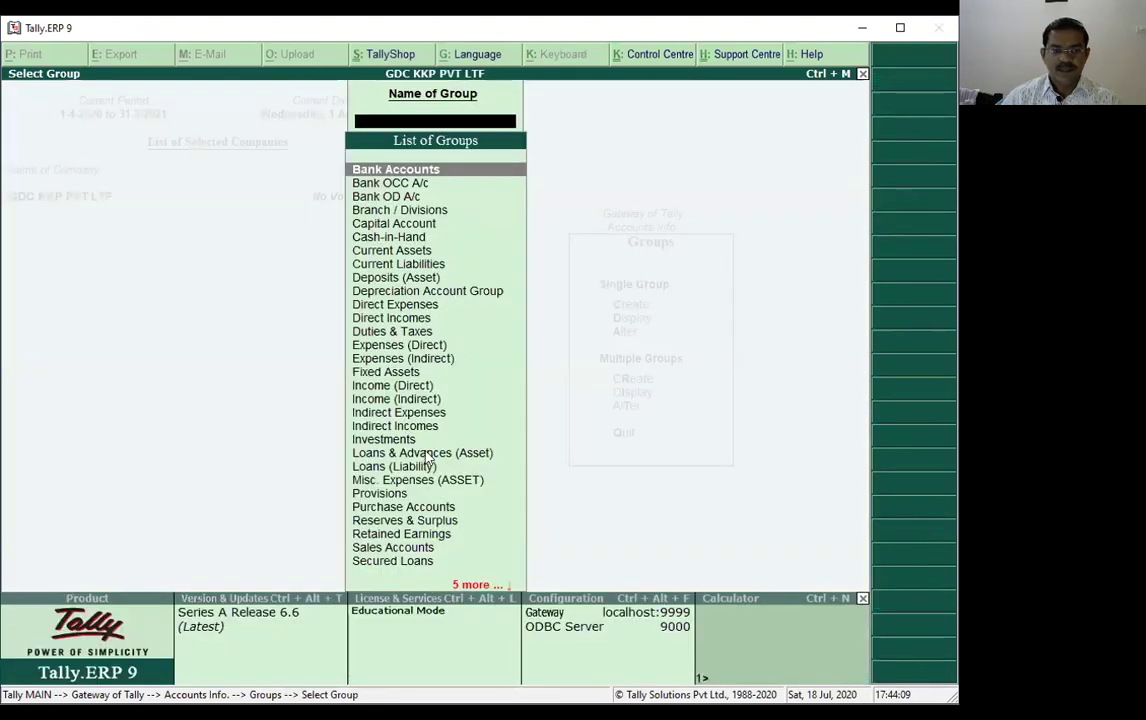
click(368, 292)
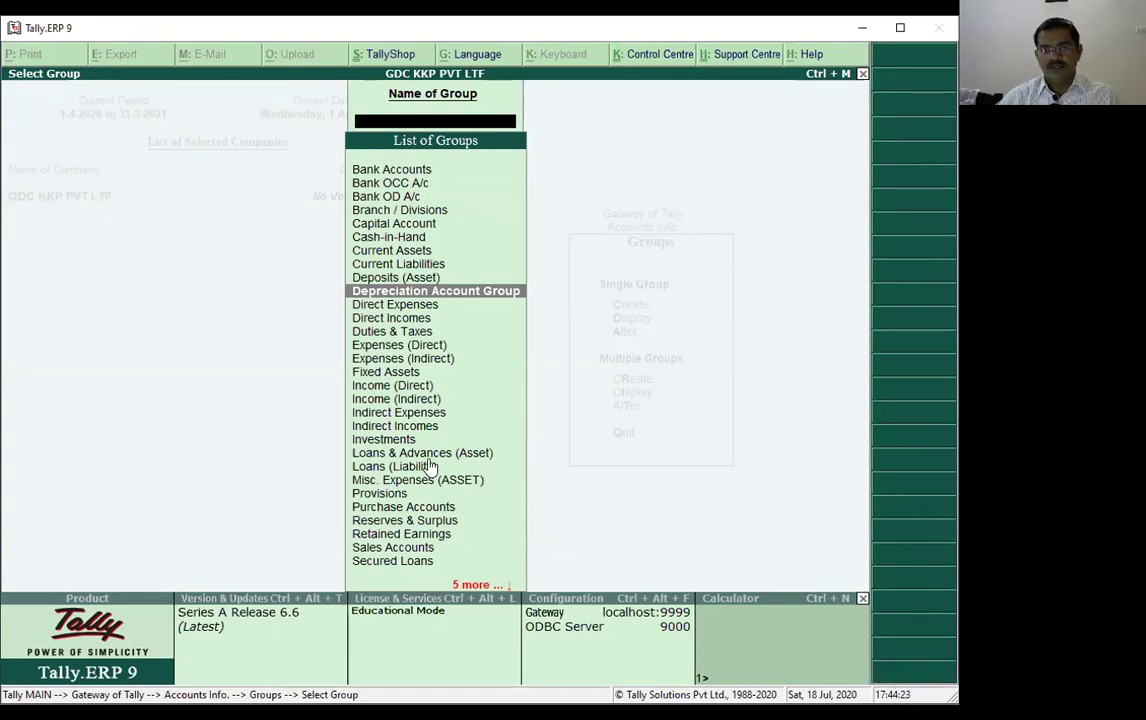
key(Escape)
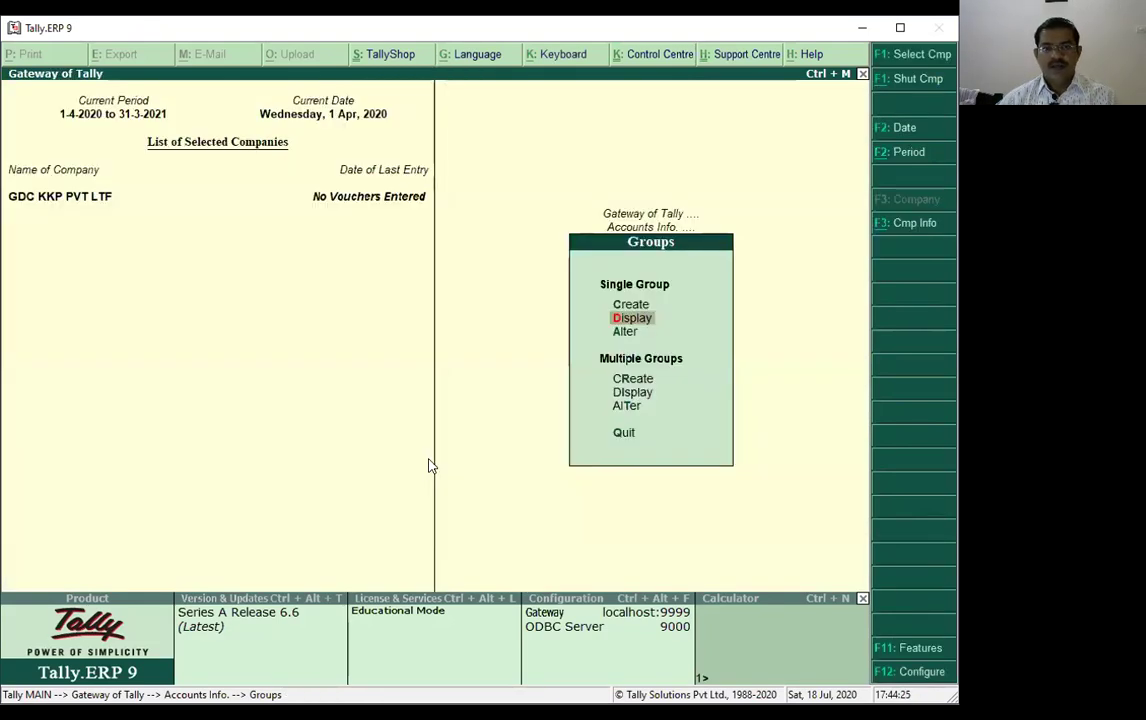
- Look over the parent group choices for multiple-group creation and return to the Gateway of Tally
click(635, 380)
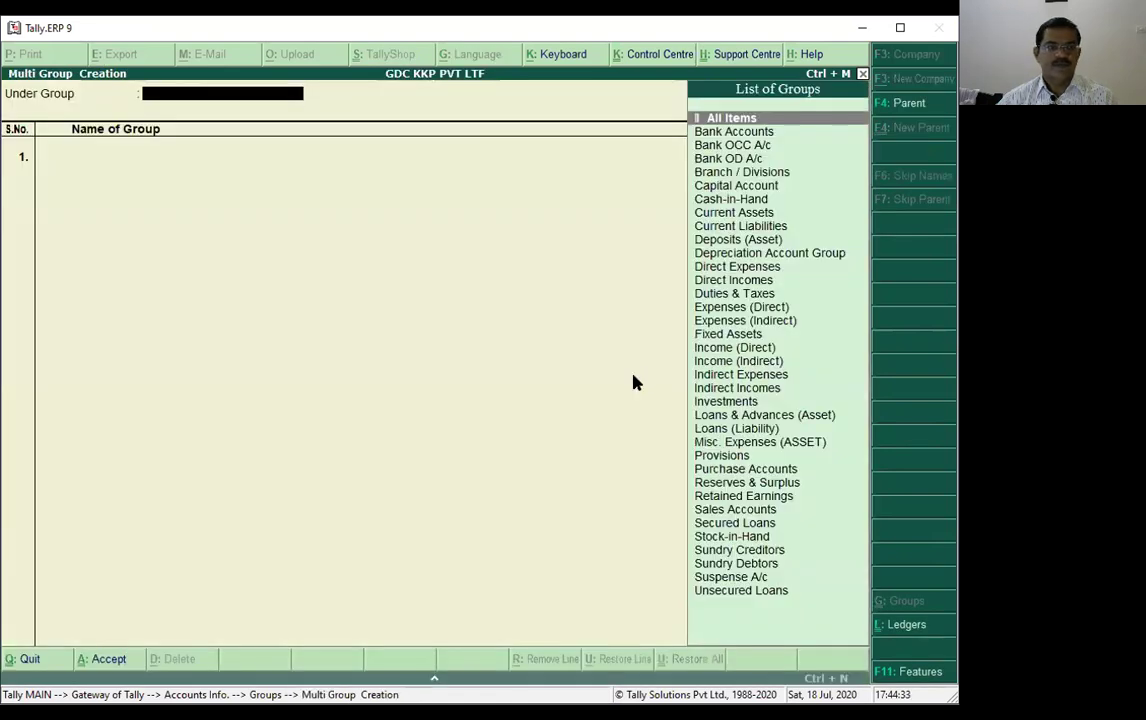
key(Escape)
key(Return)
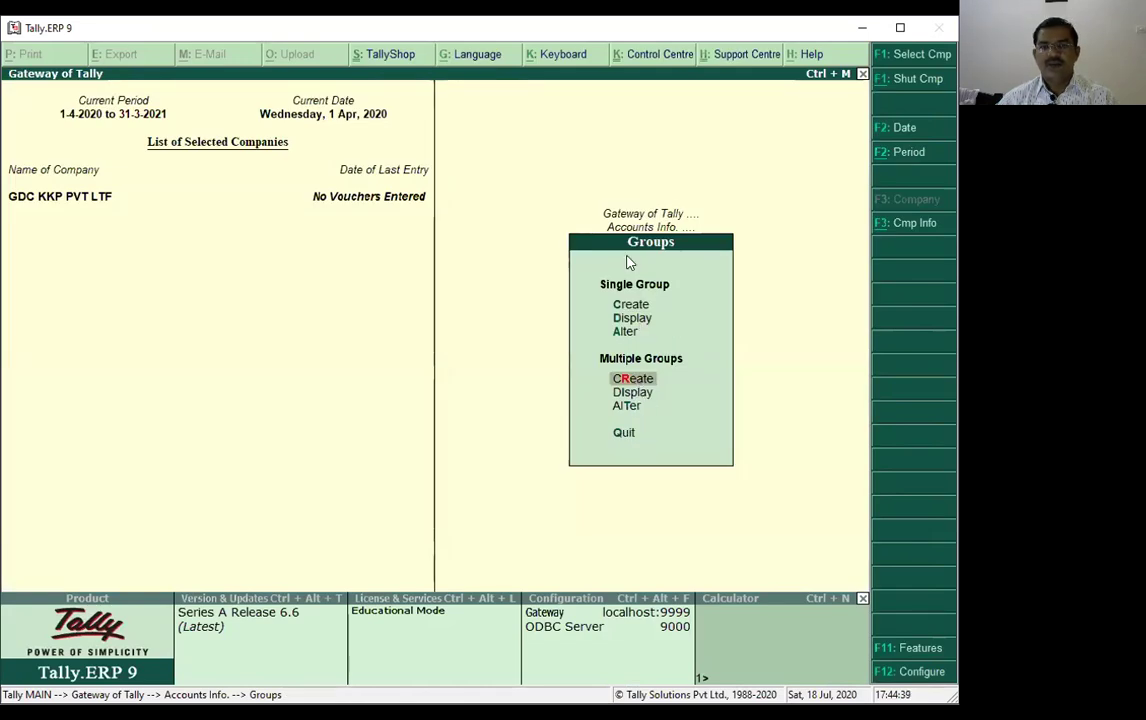
click(623, 435)
key(Escape)
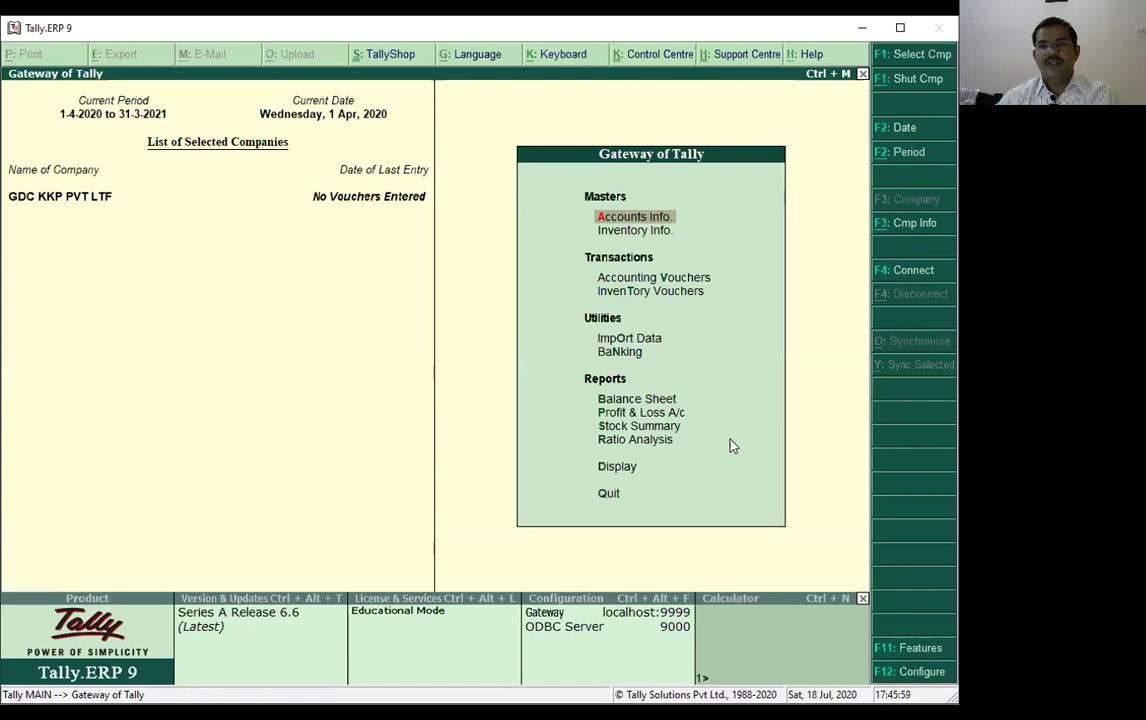
- Open the Wages Account ledger for alteration to view its details, and quit without saving any change
click(632, 218)
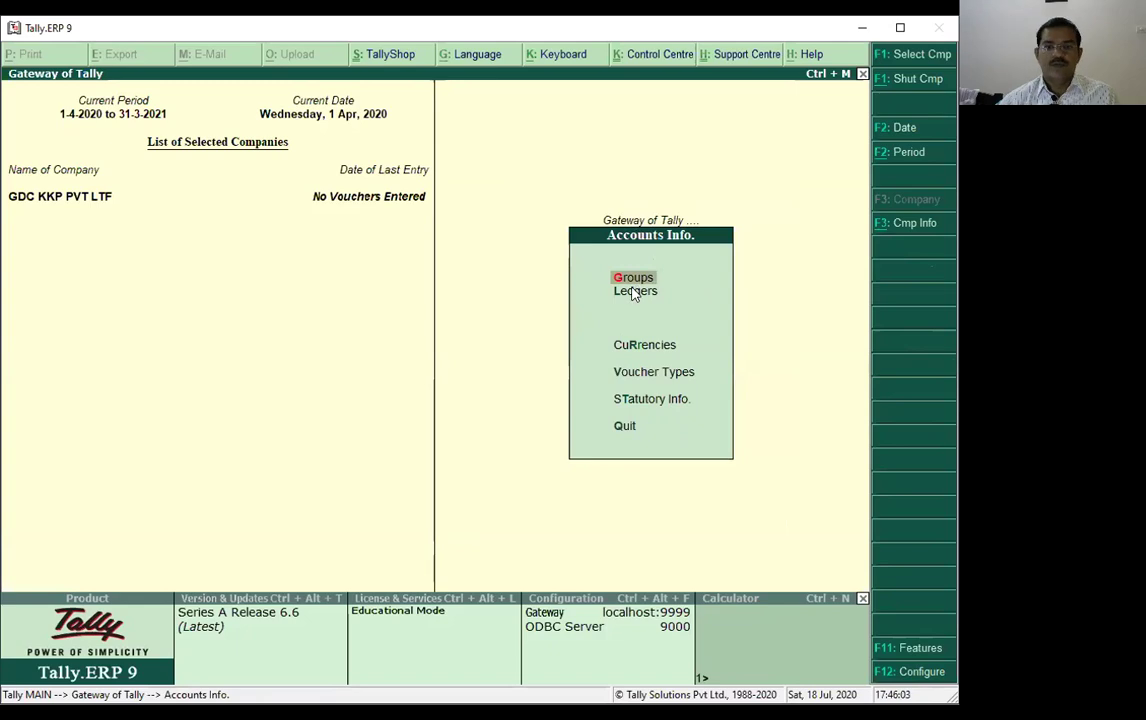
click(650, 248)
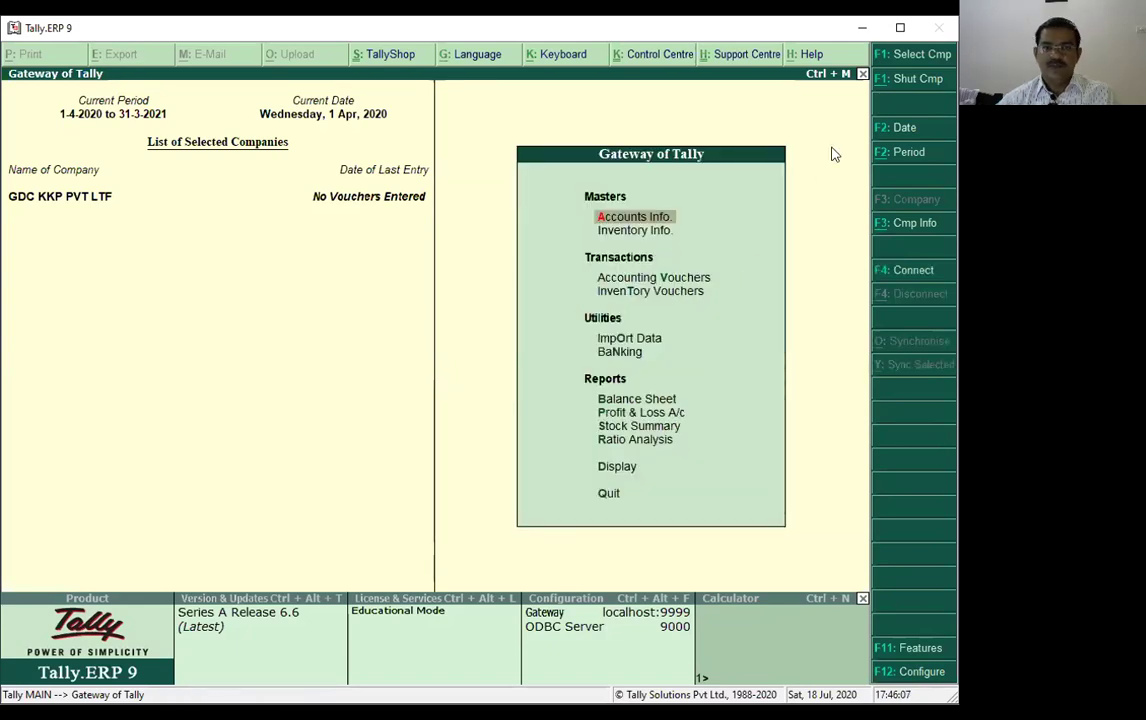
click(620, 218)
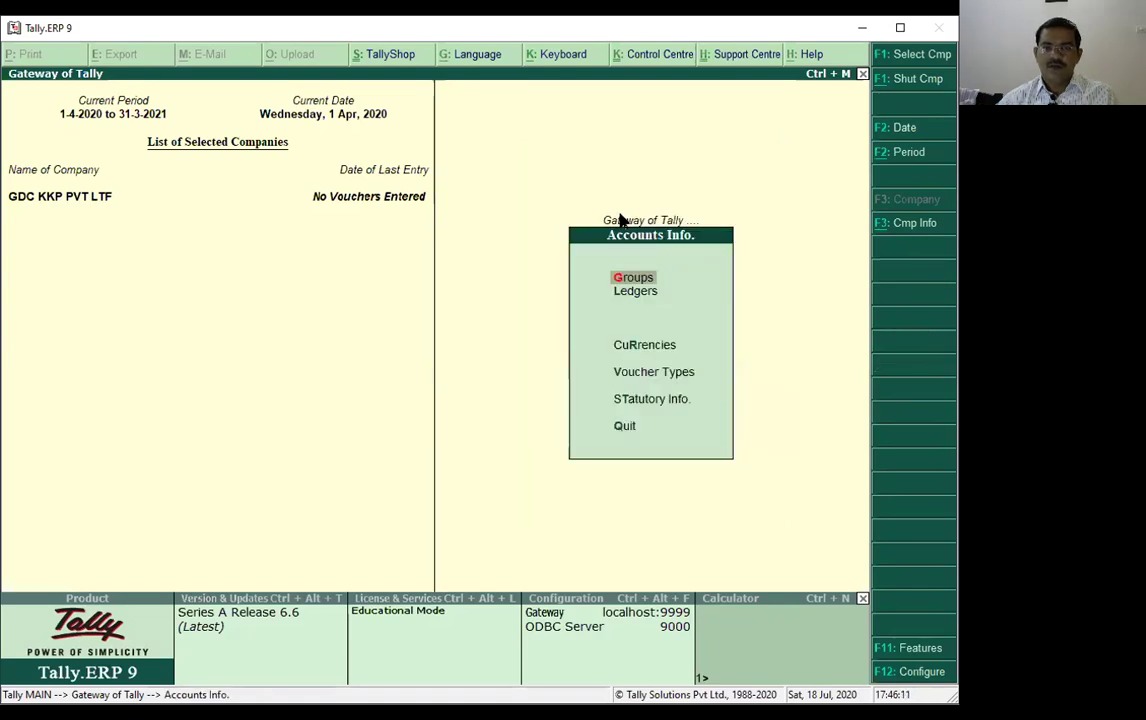
click(634, 290)
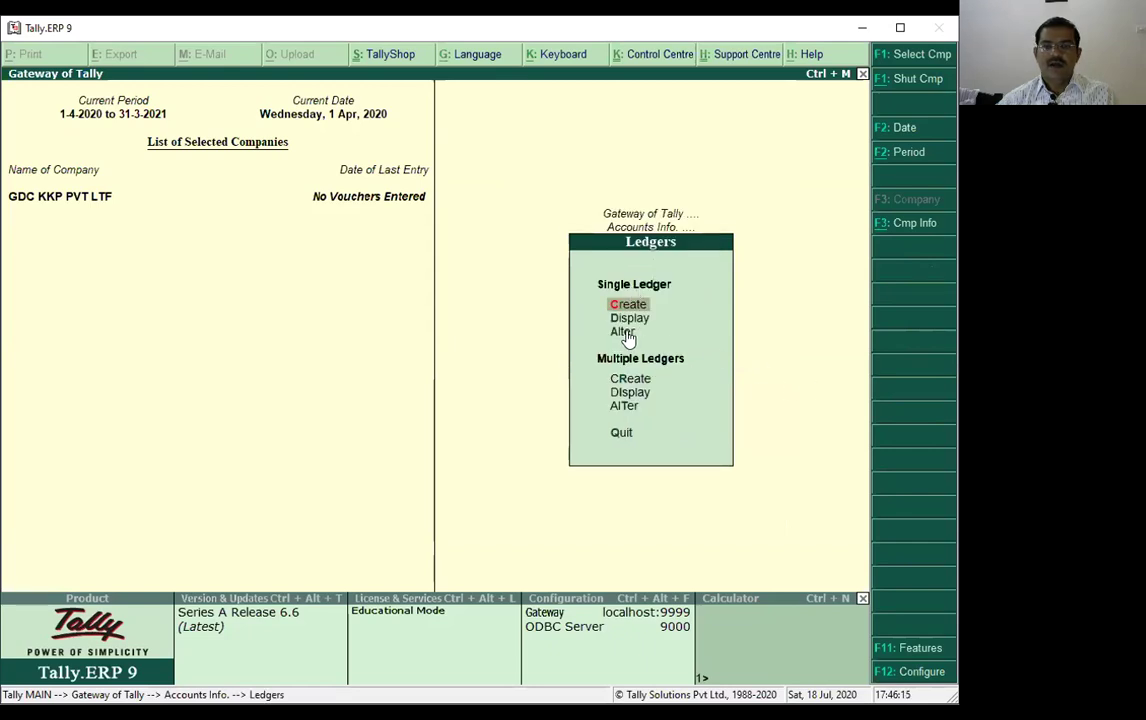
click(624, 333)
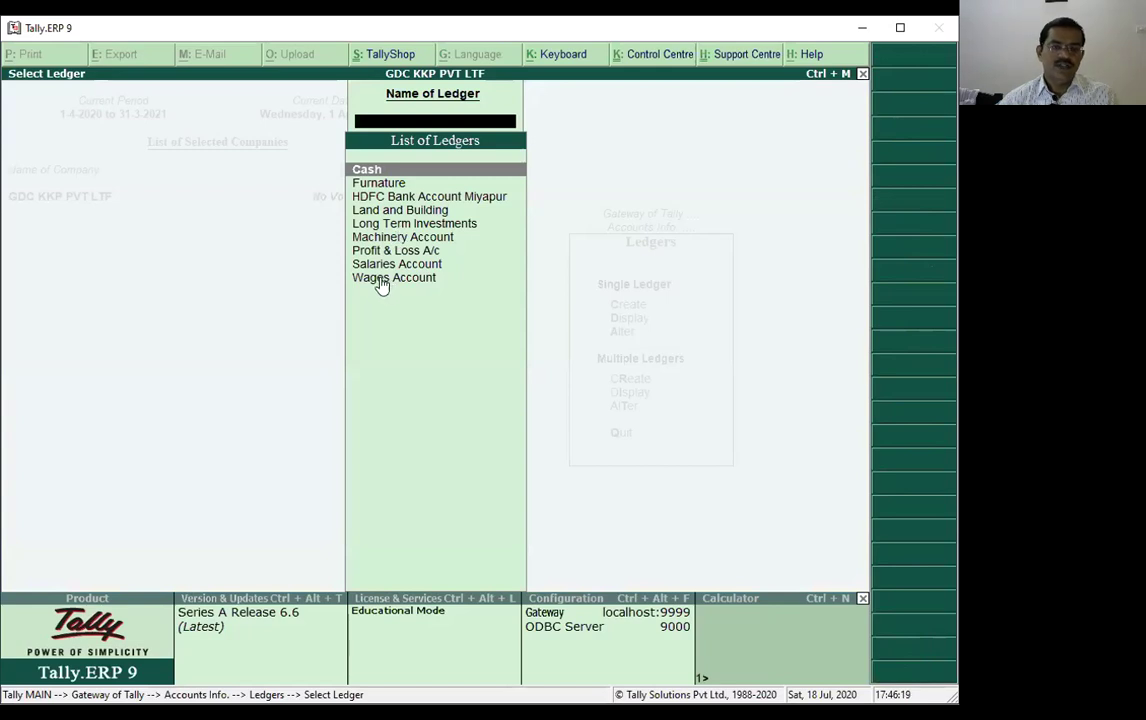
click(425, 280)
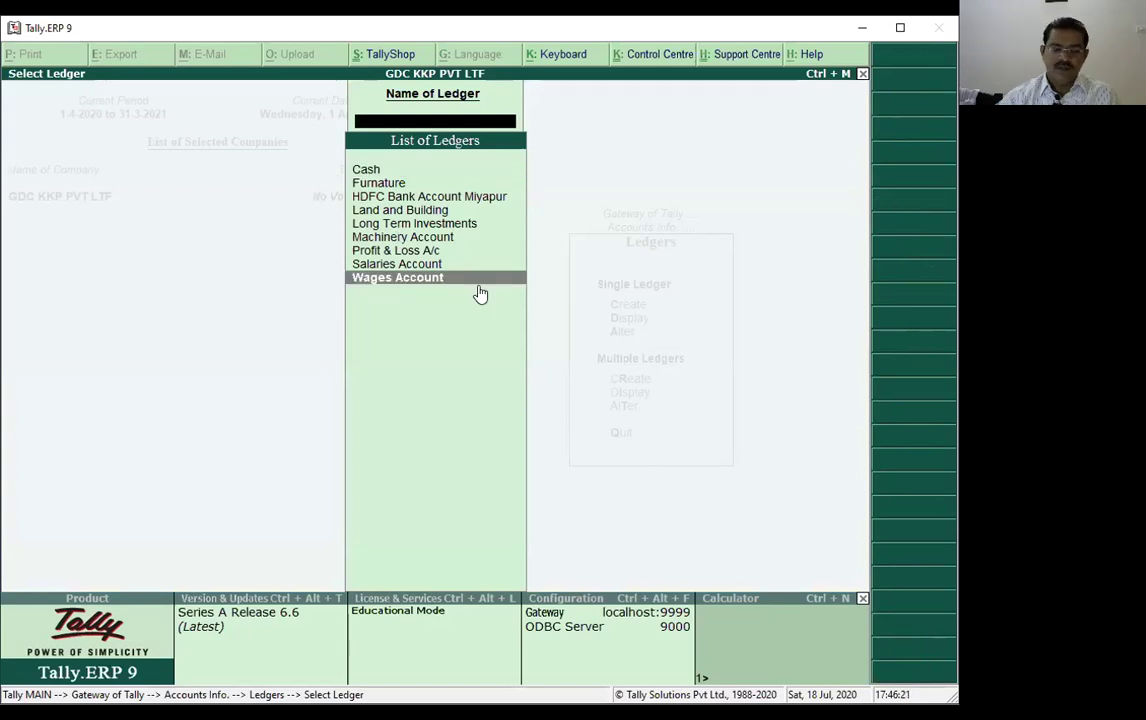
click(479, 288)
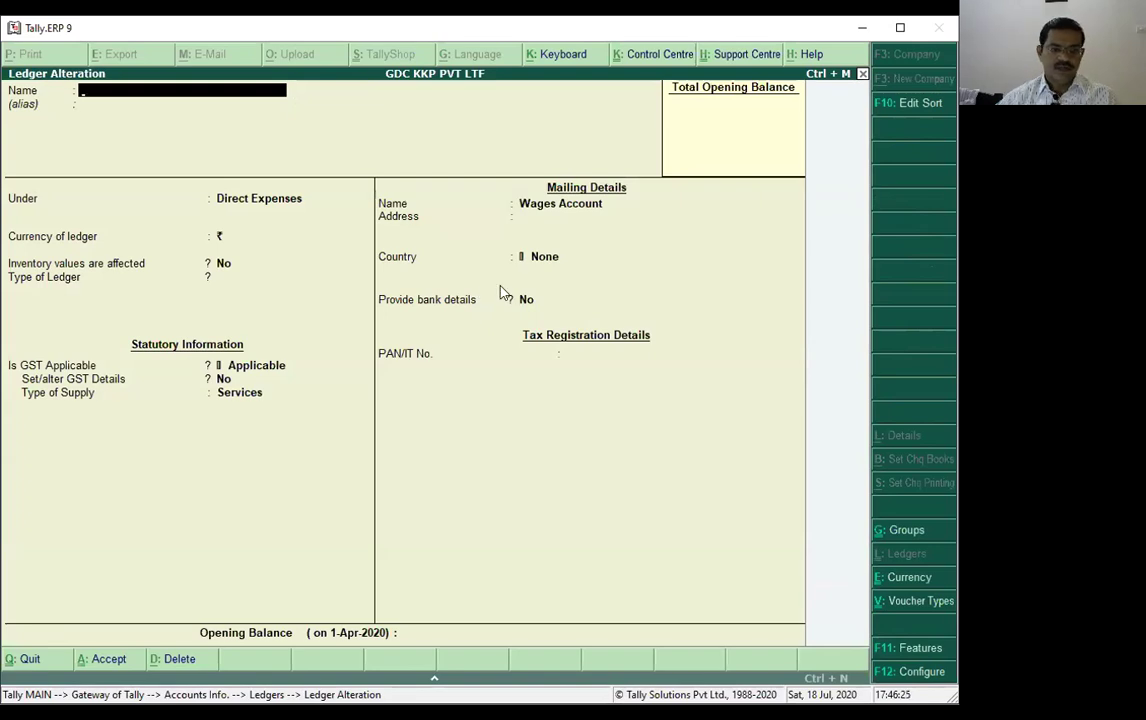
key(Escape)
key(Return)
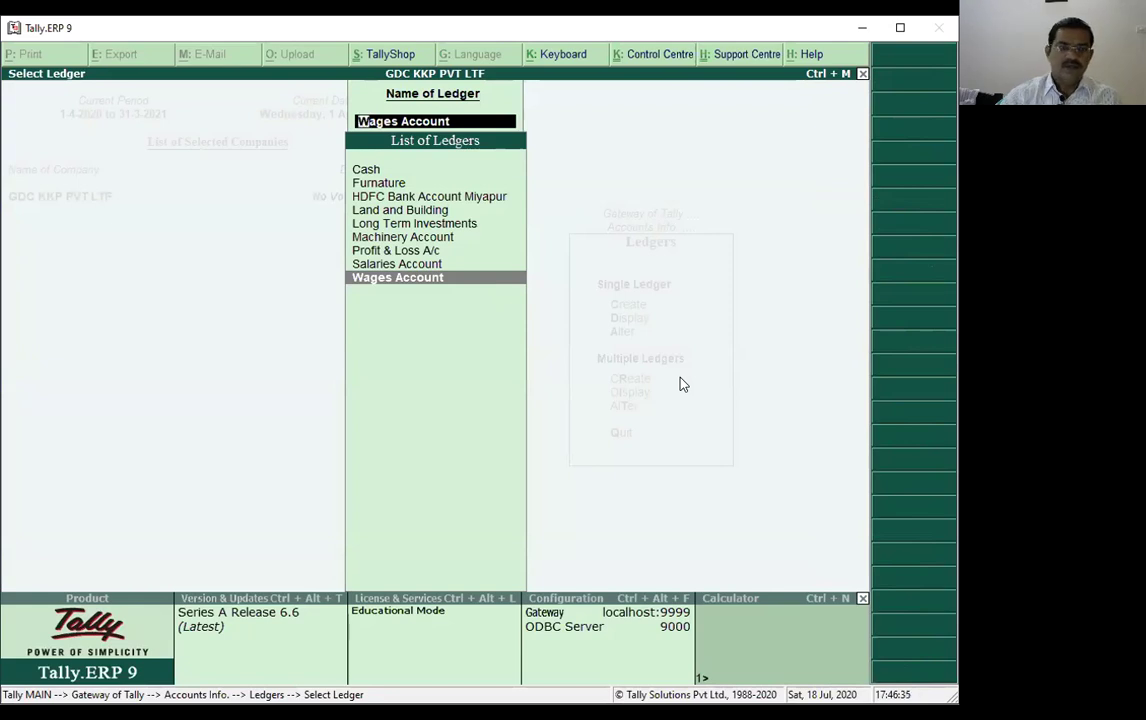
key(Escape)
key(Escape)
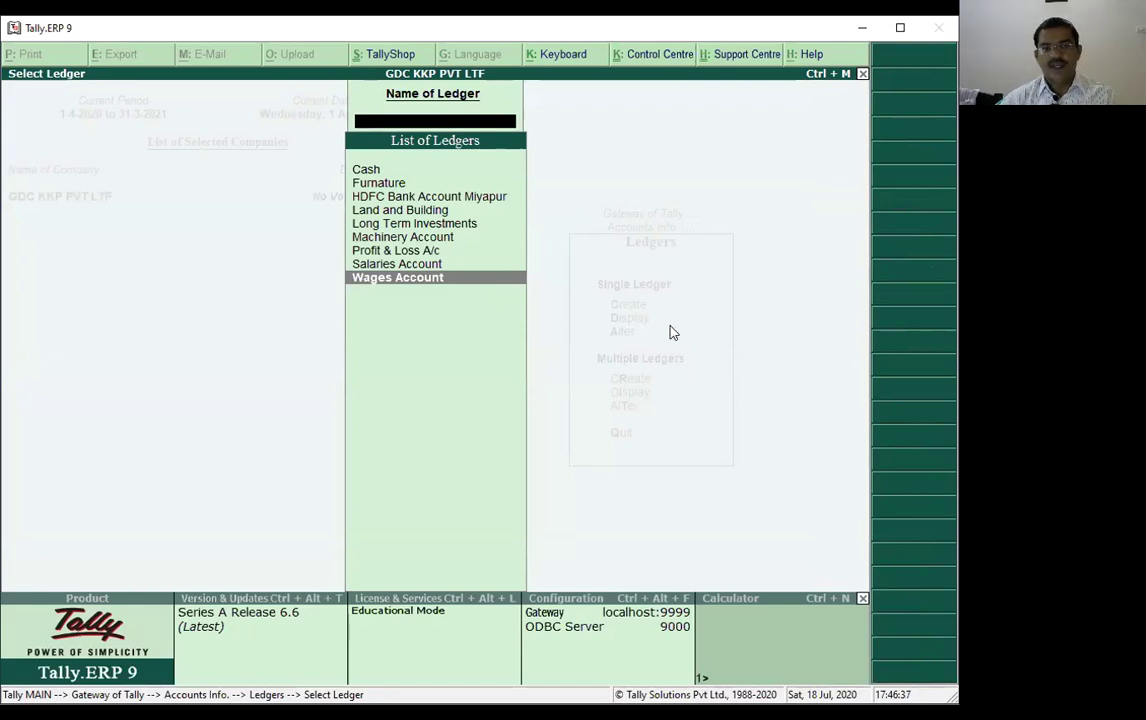